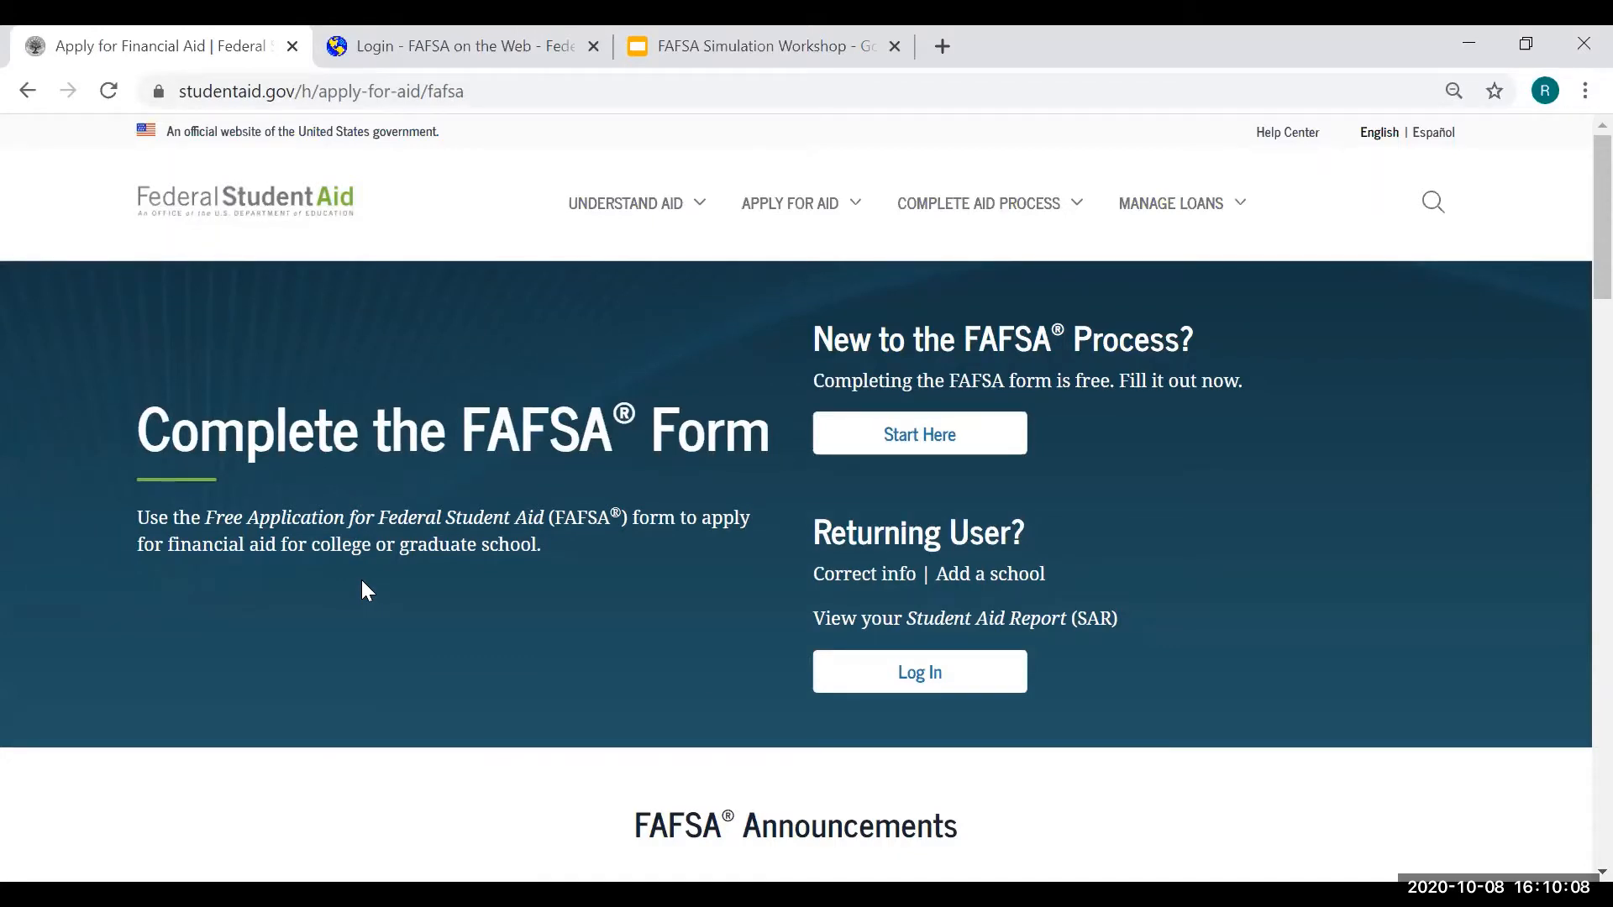
# - Open the FAFSA login page from Start Here and switch to the demo site's login tab
pyautogui.click(914, 452)
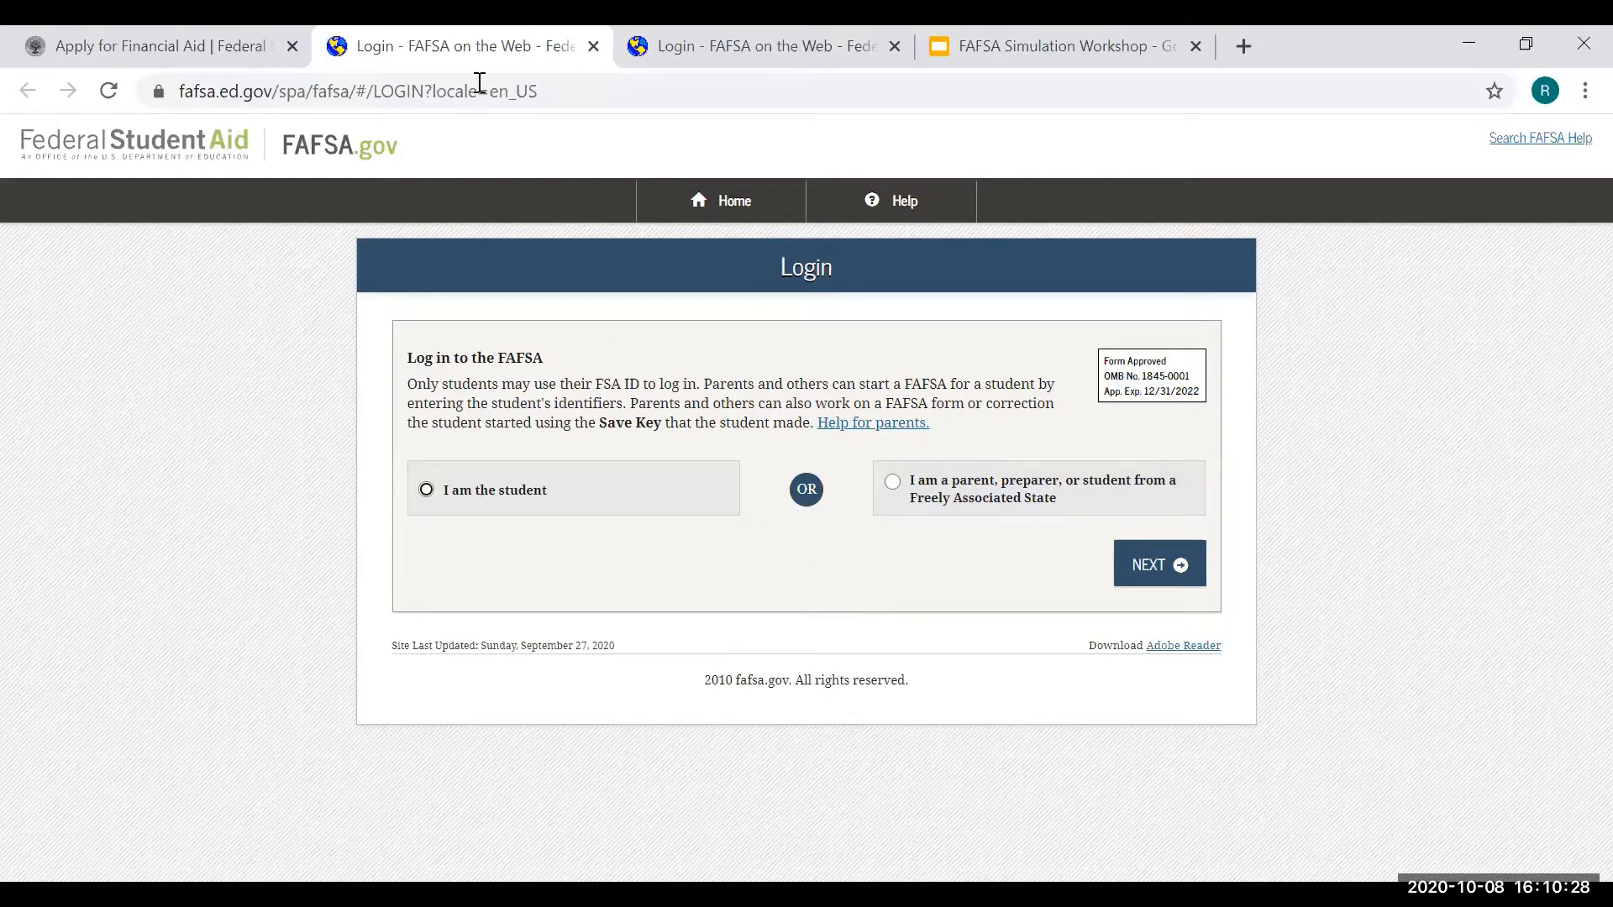
pyautogui.hotkey('ctrl', 'Tab')
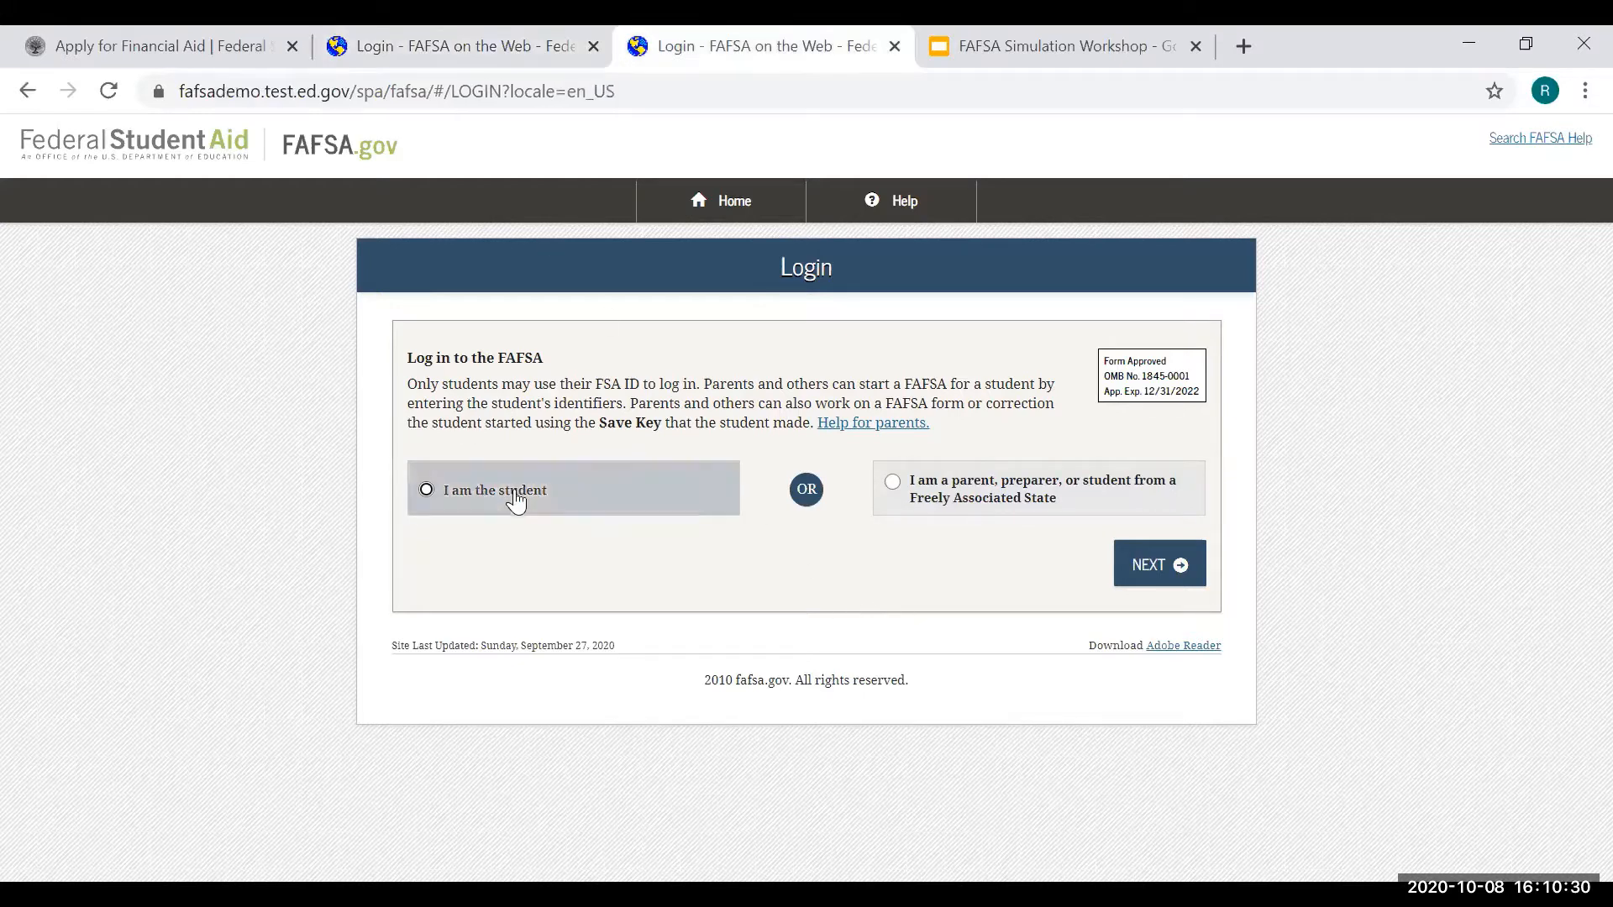
# - Log in as the student with the demo FSA ID username and password, accepting the usage warning
pyautogui.click(515, 501)
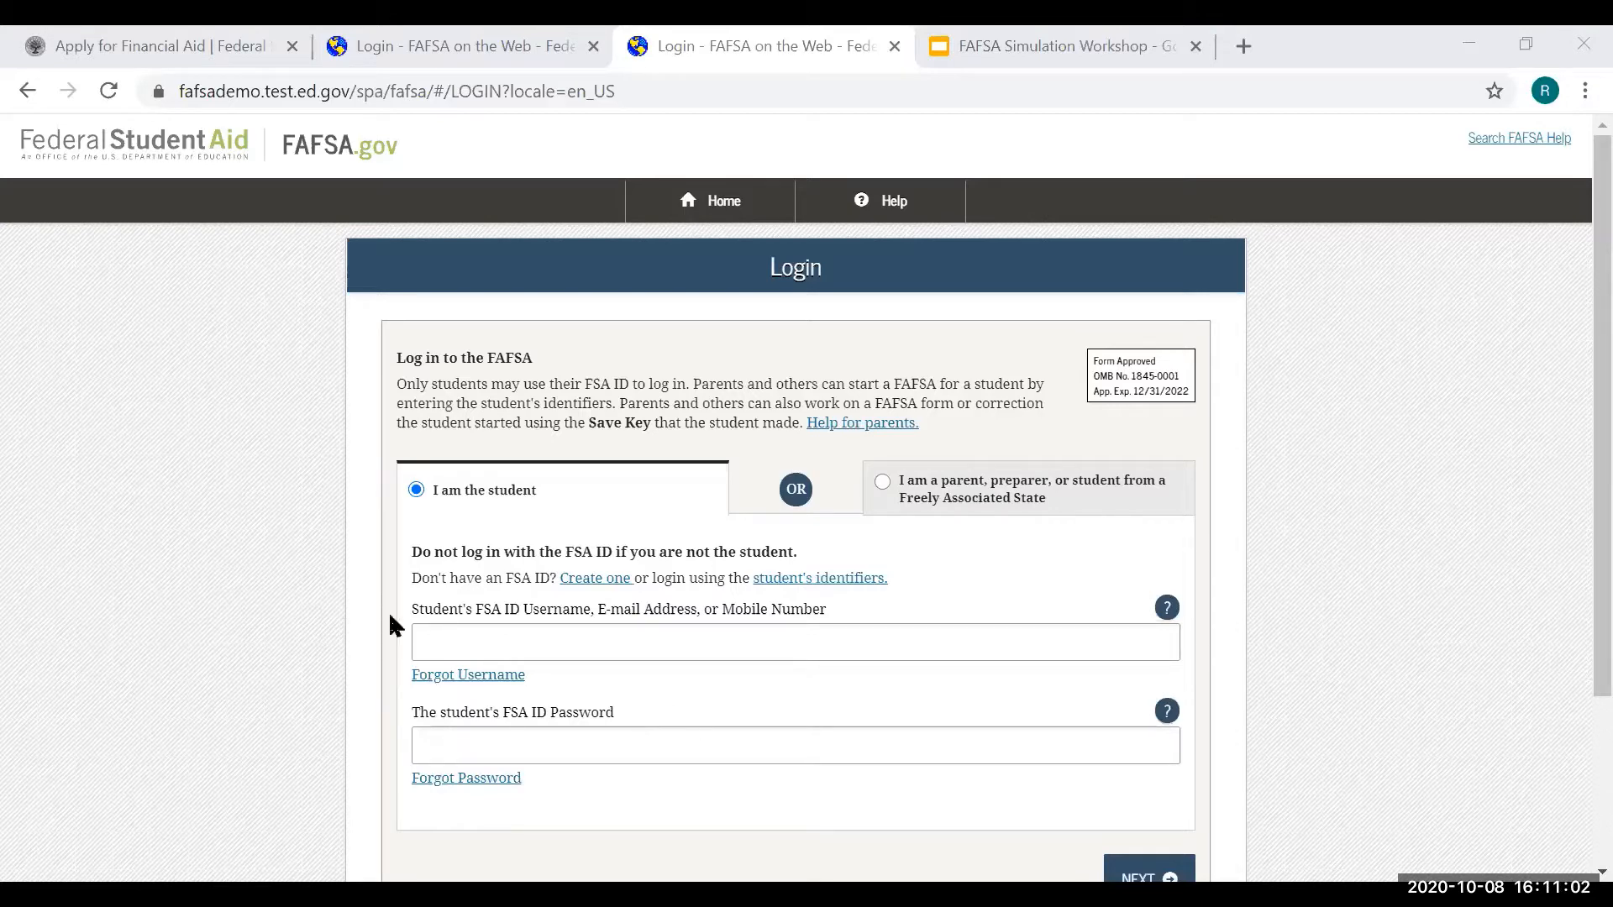
pyautogui.click(473, 632)
pyautogui.write('renewal66')
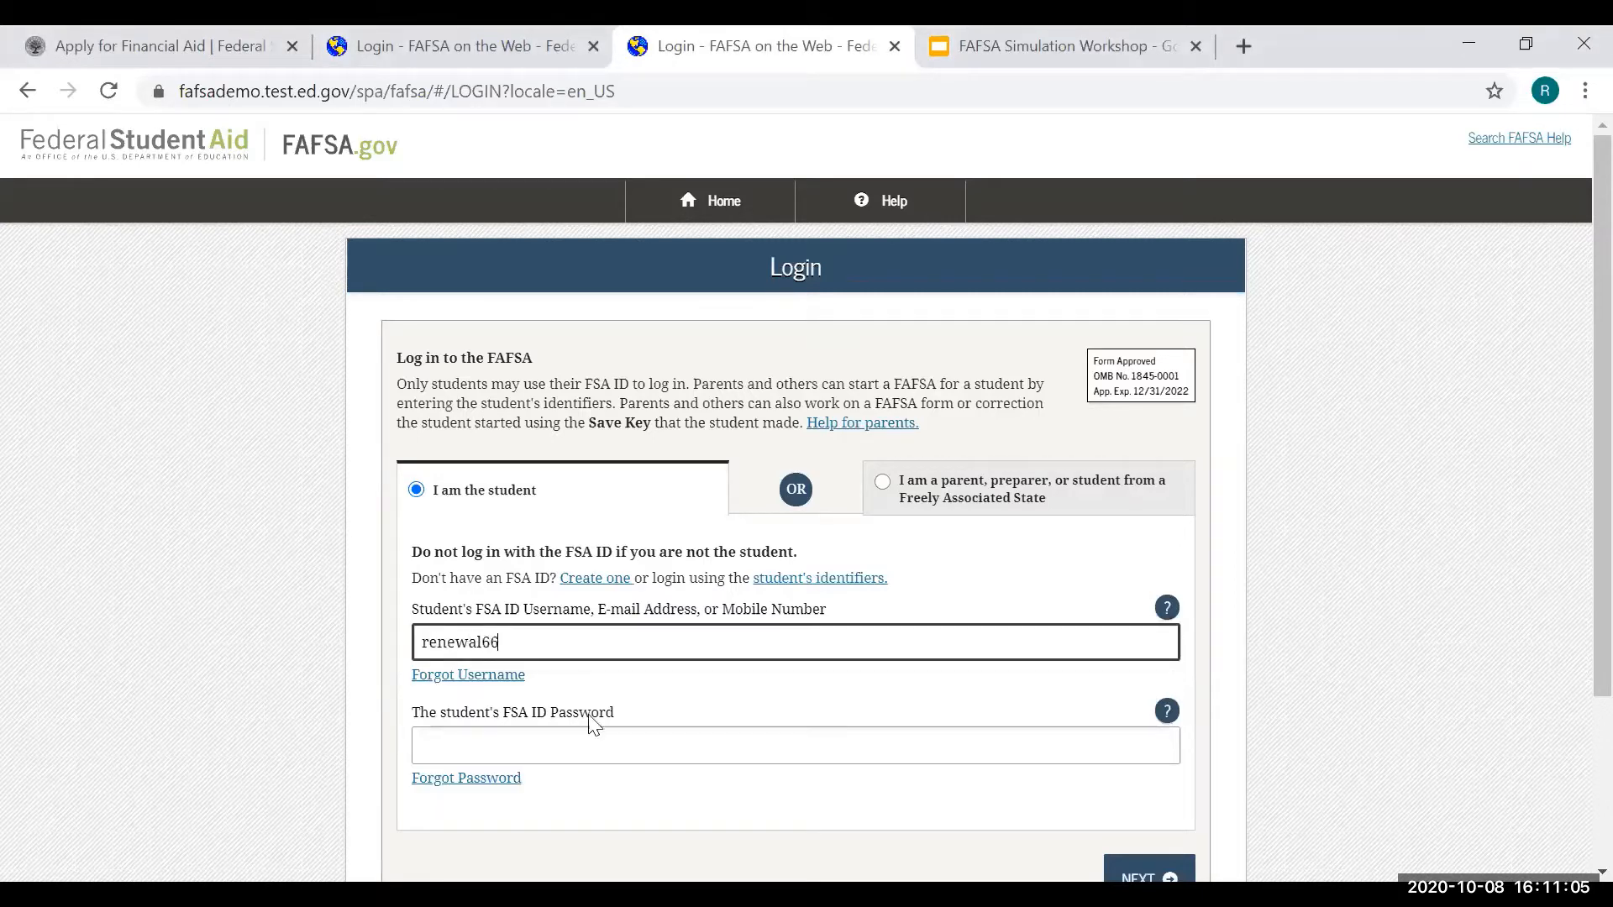
pyautogui.click(636, 750)
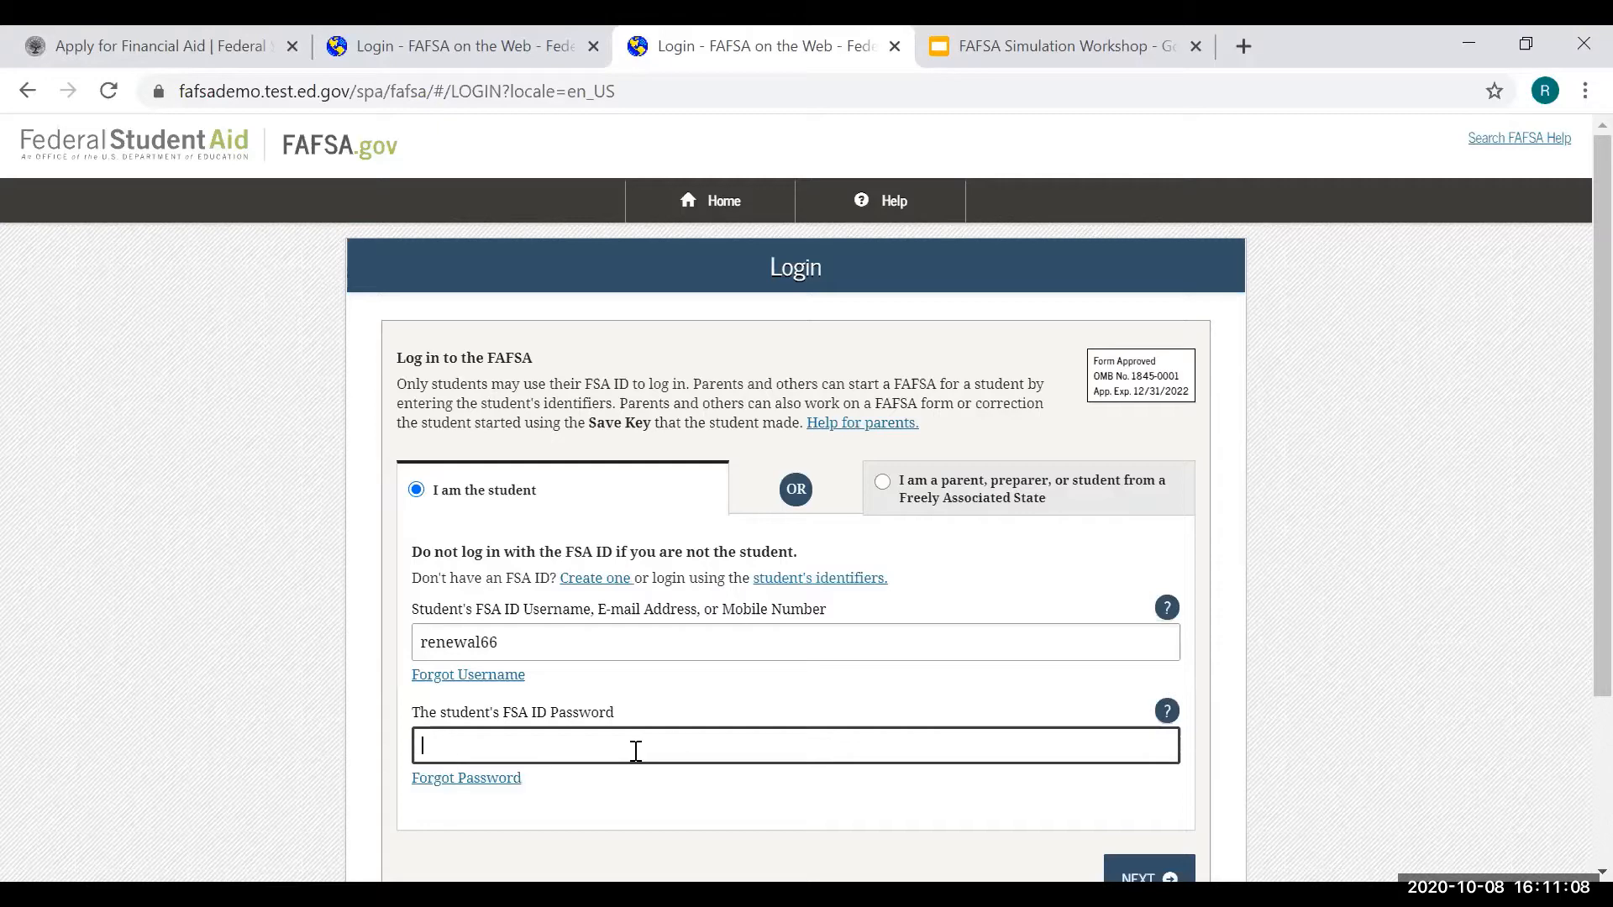
pyautogui.write('••••••••••')
pyautogui.scroll(-1, 1181, 714)
pyautogui.scroll(-1, 1181, 715)
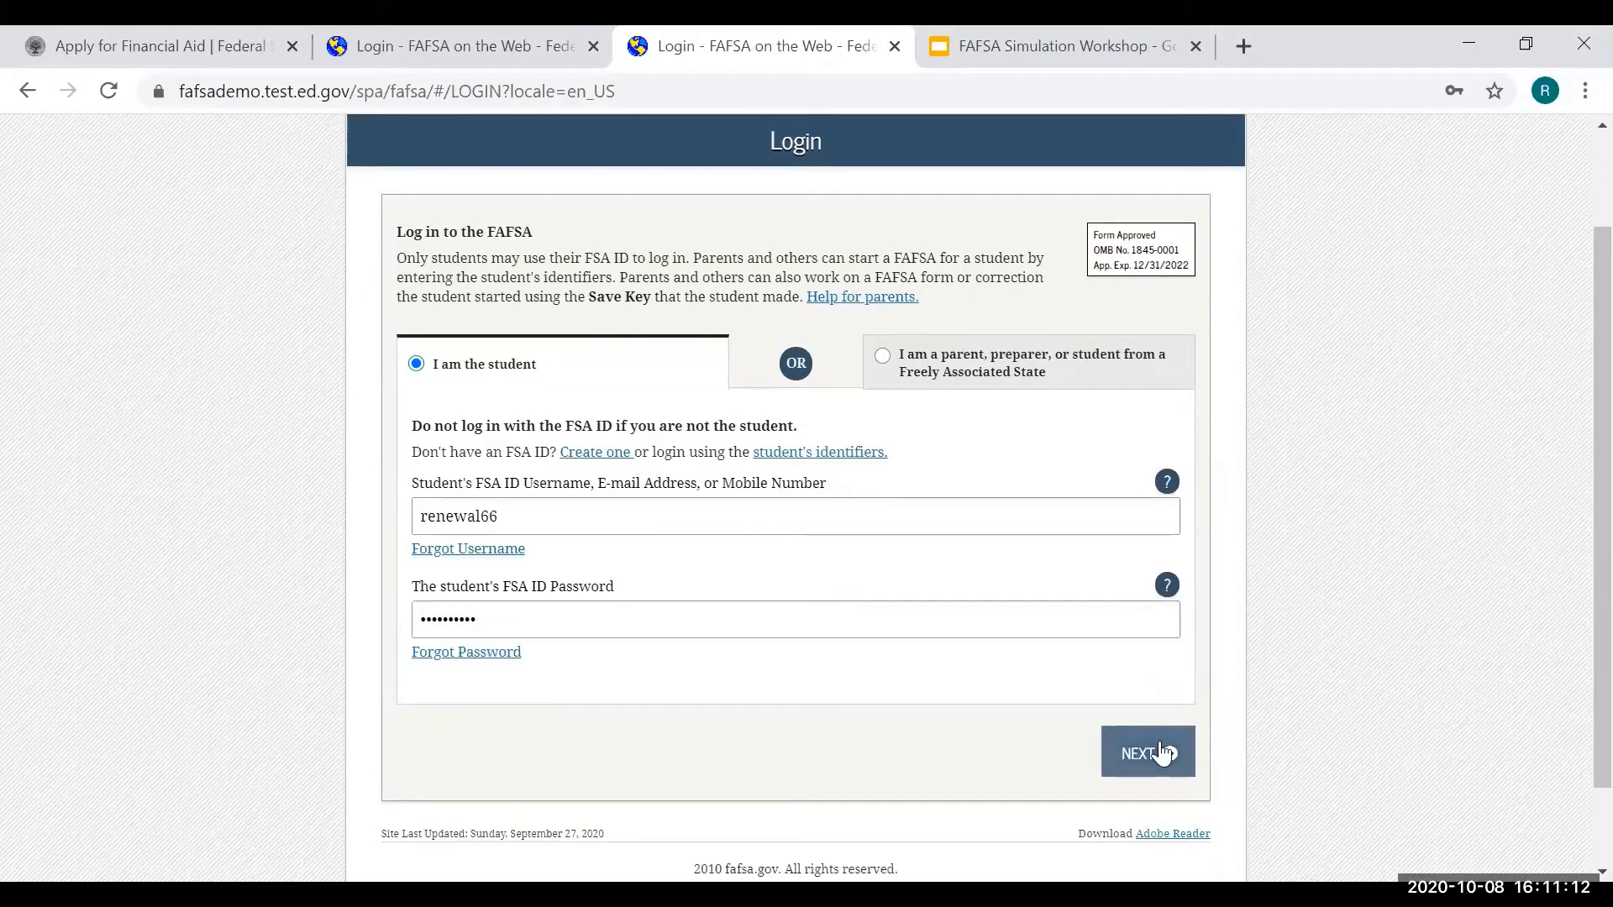
pyautogui.click(1160, 744)
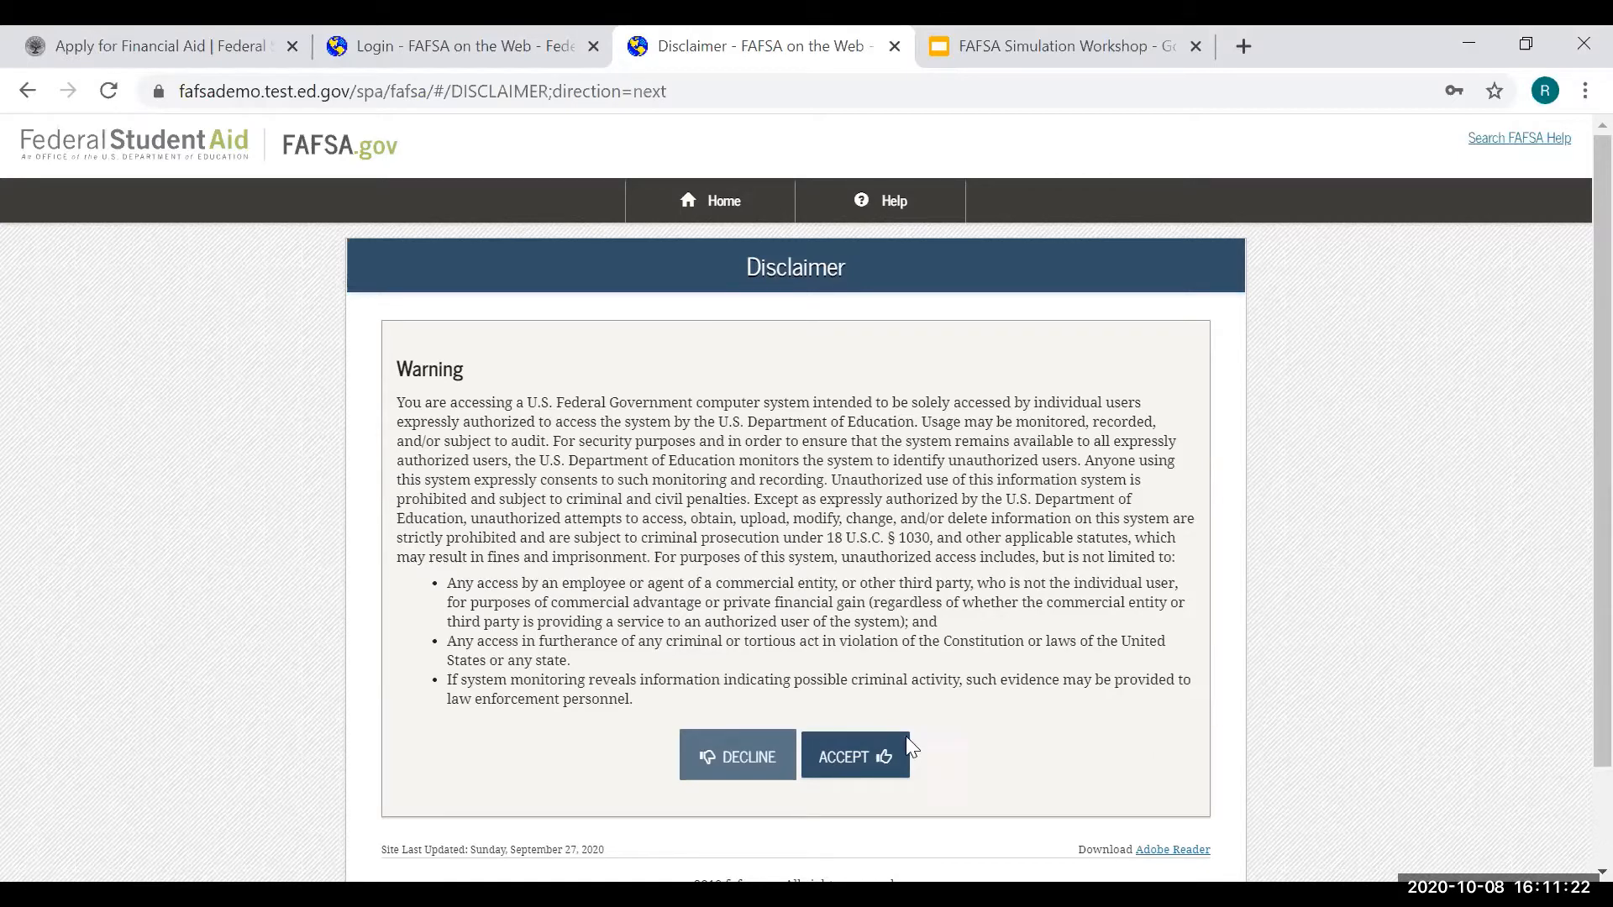
pyautogui.click(891, 754)
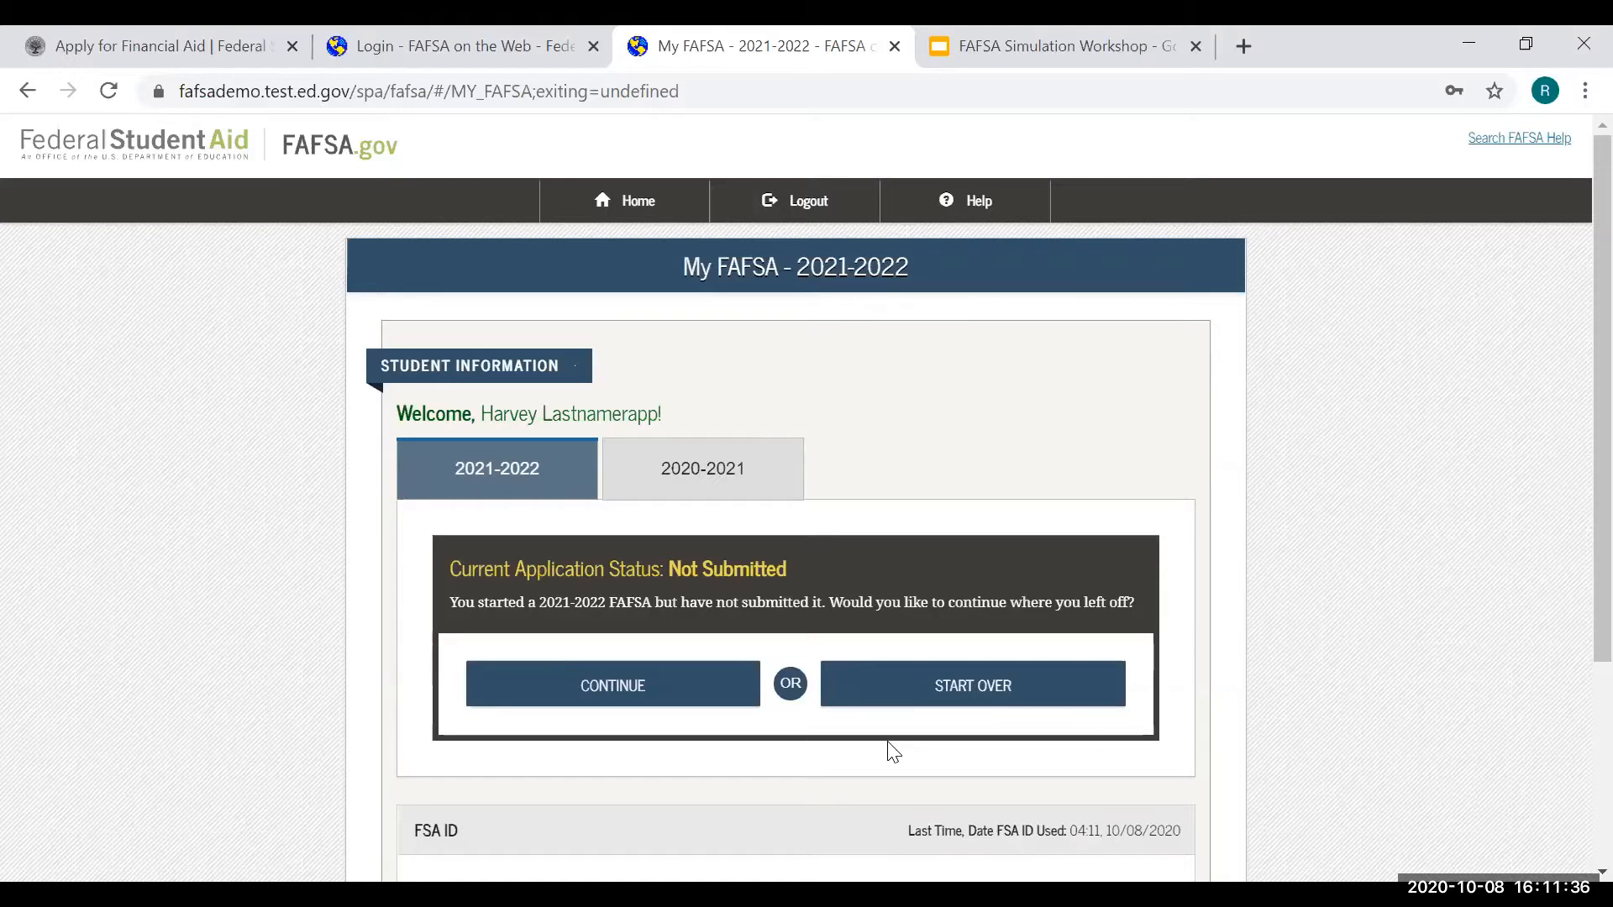
# - Compare the 2020-2021 and 2021-2022 application statuses, then start the 2021-2022 FAFSA over
pyautogui.click(753, 478)
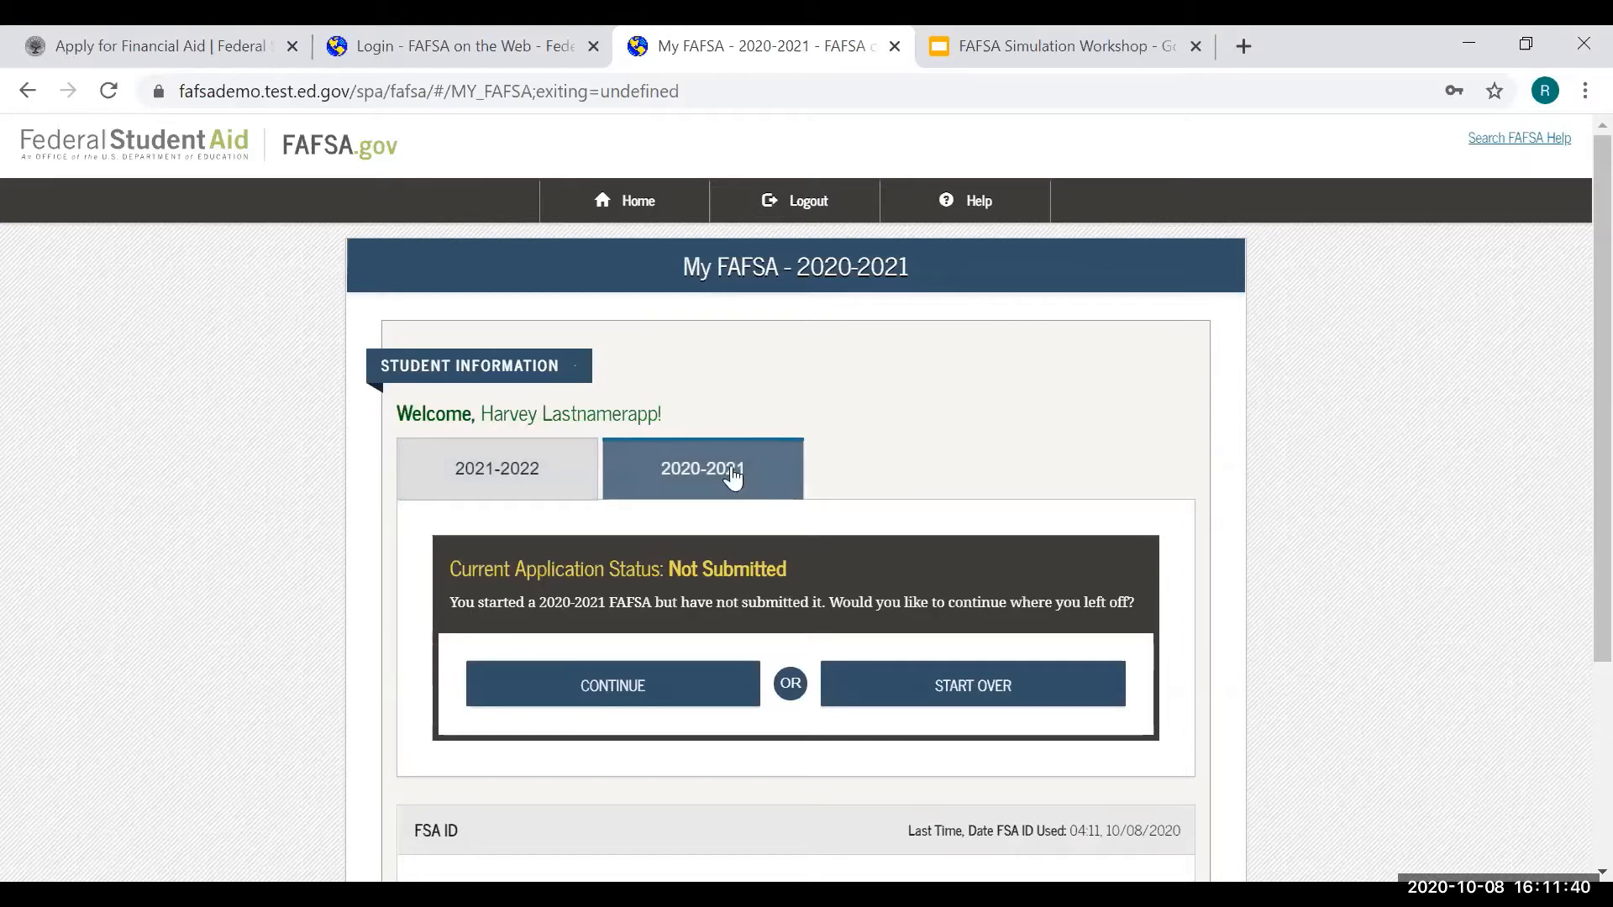
pyautogui.click(559, 479)
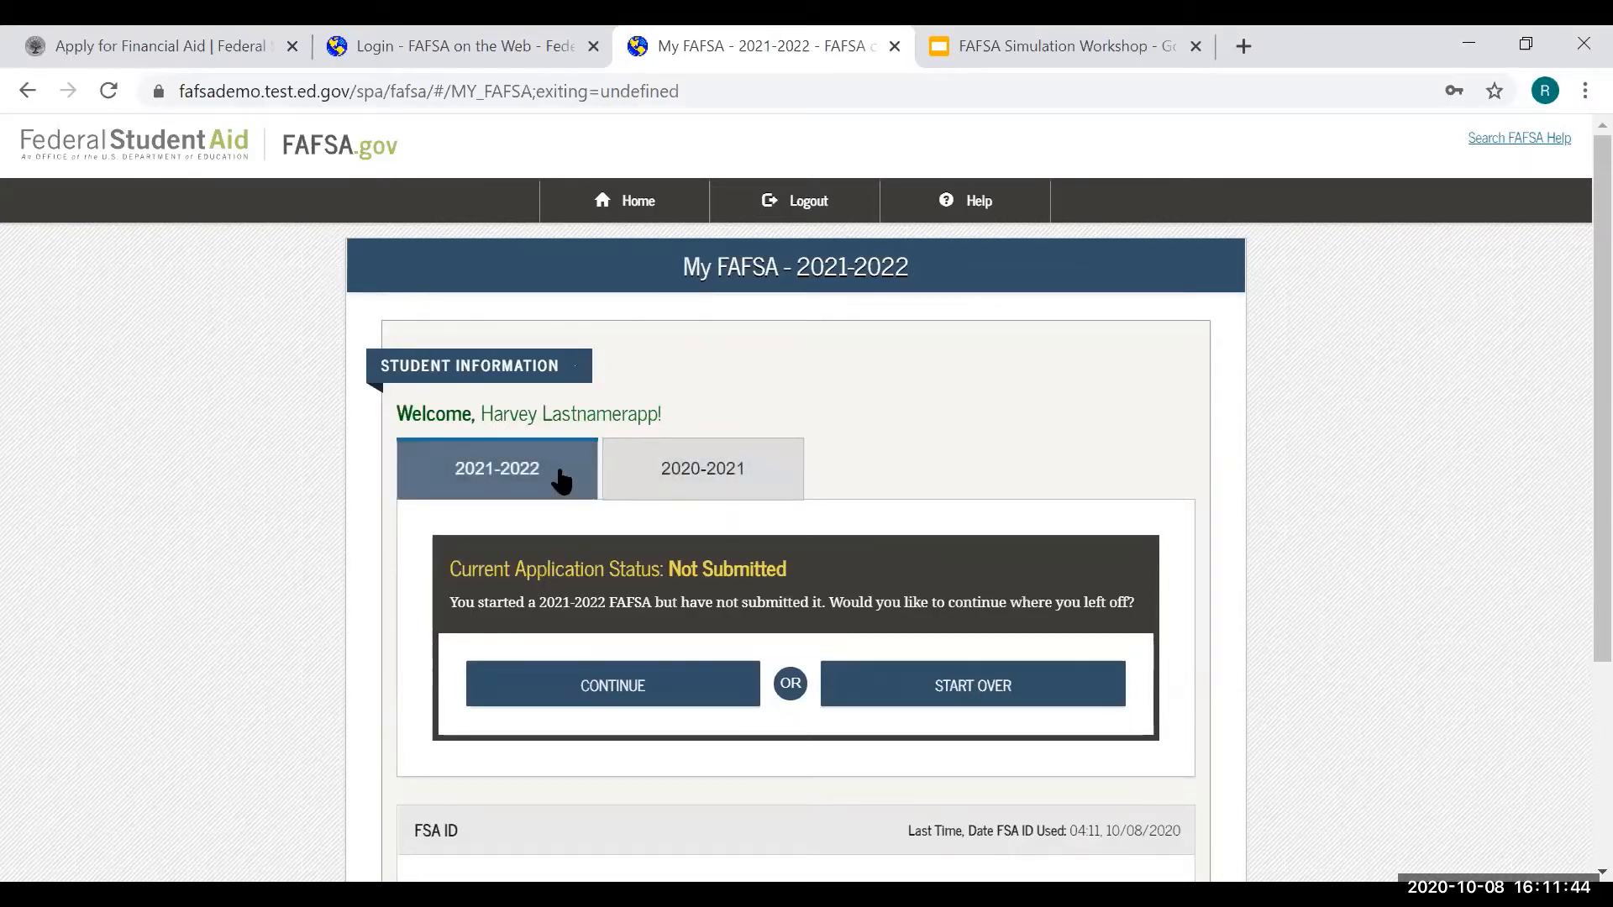
pyautogui.click(738, 475)
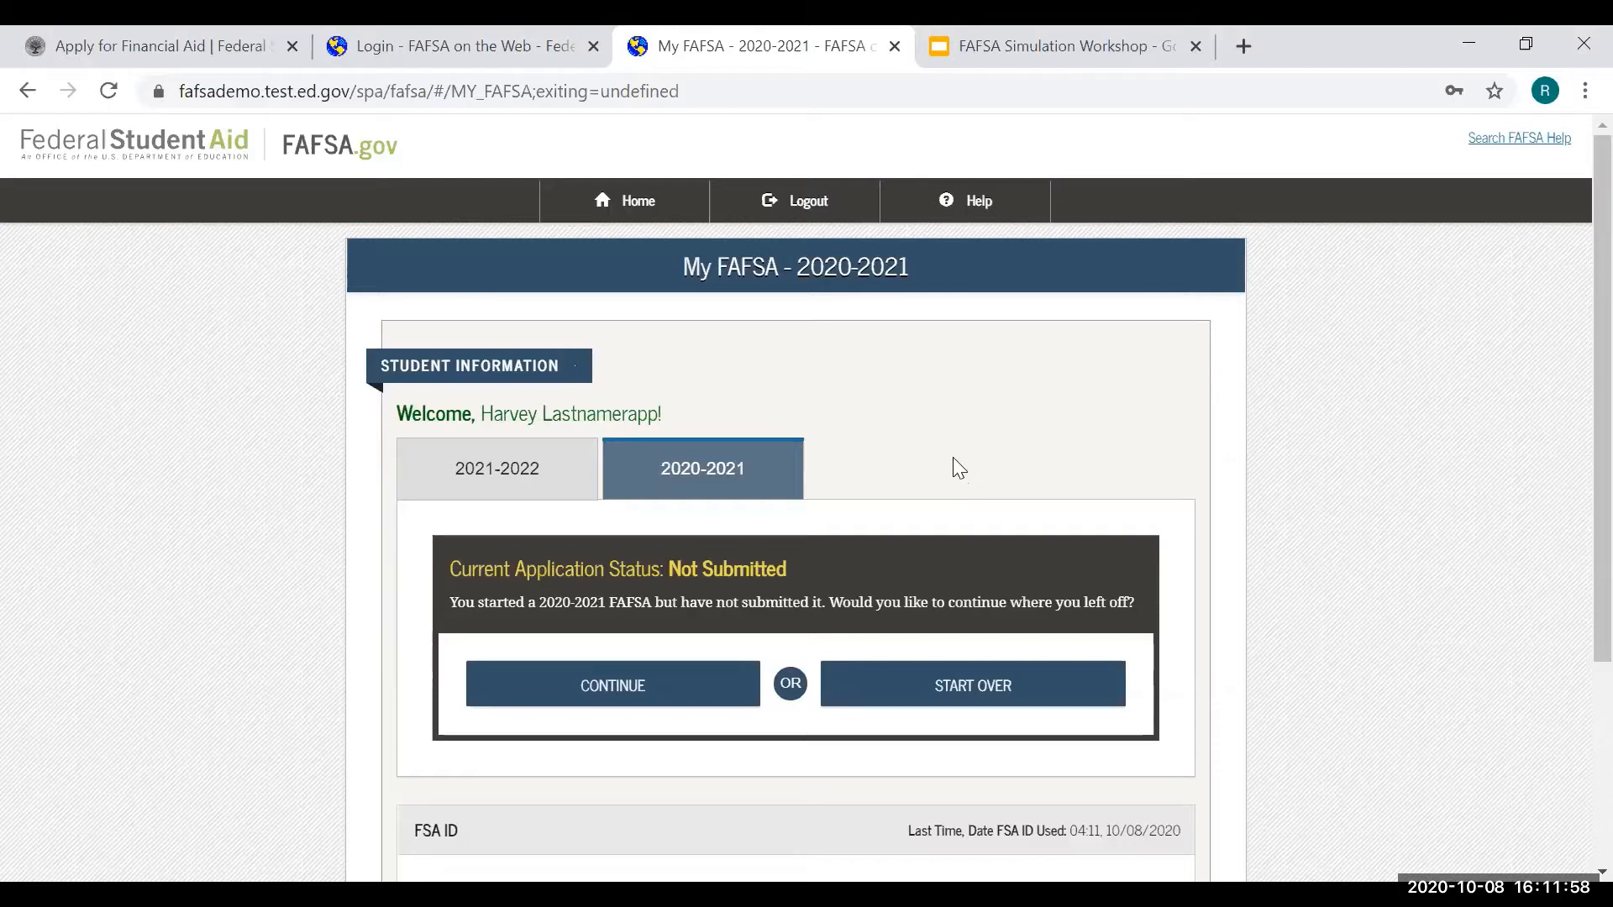
pyautogui.click(540, 479)
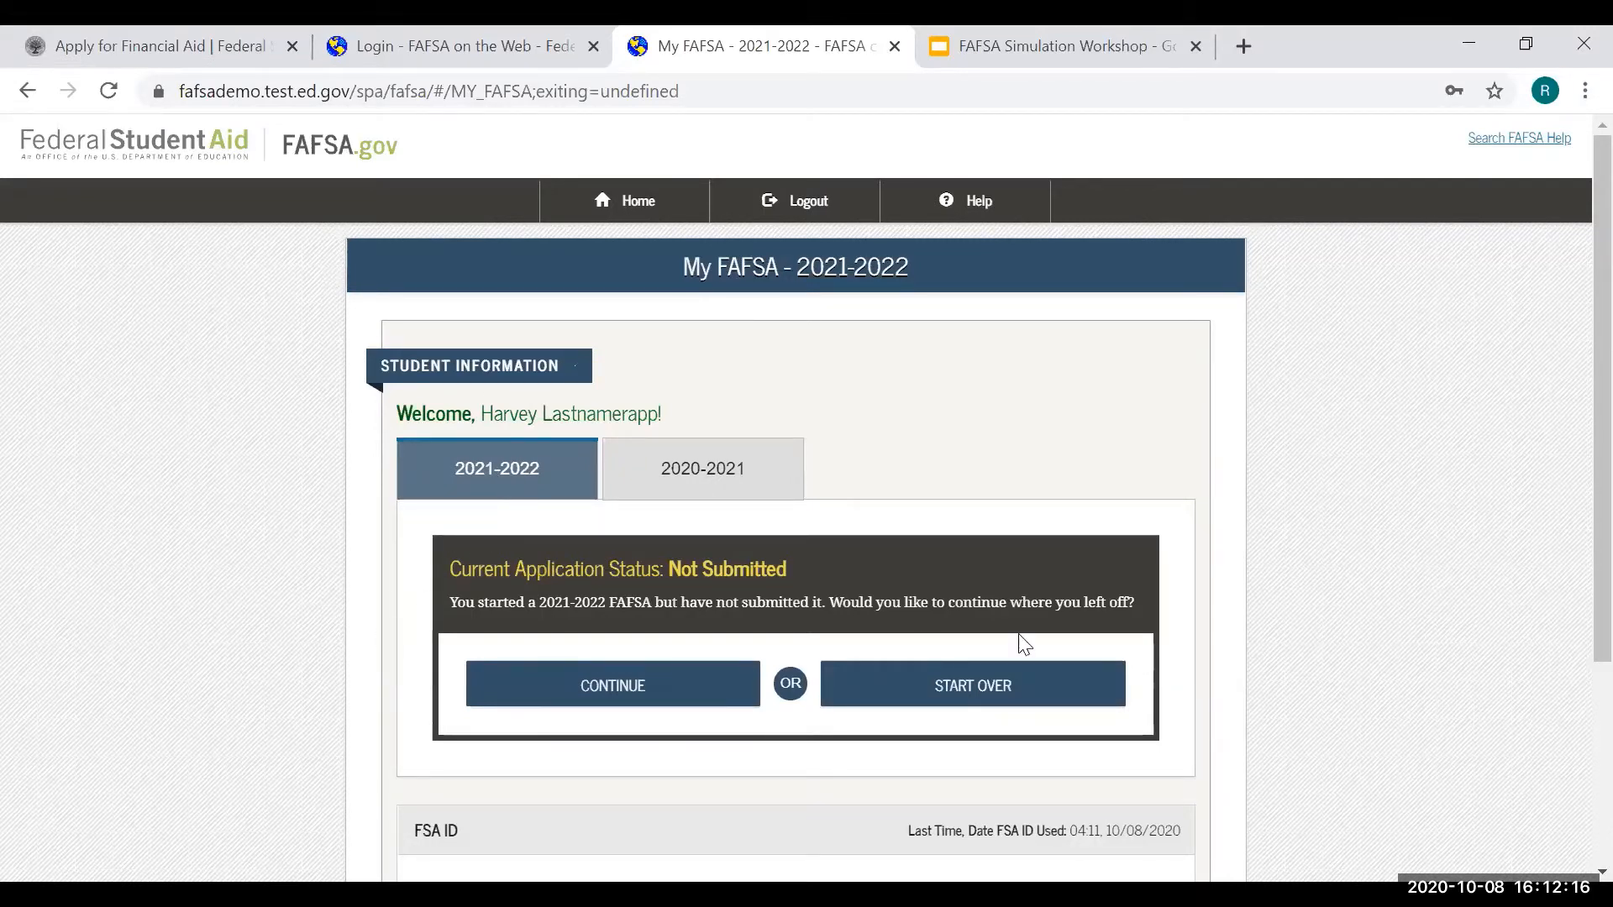
pyautogui.click(997, 690)
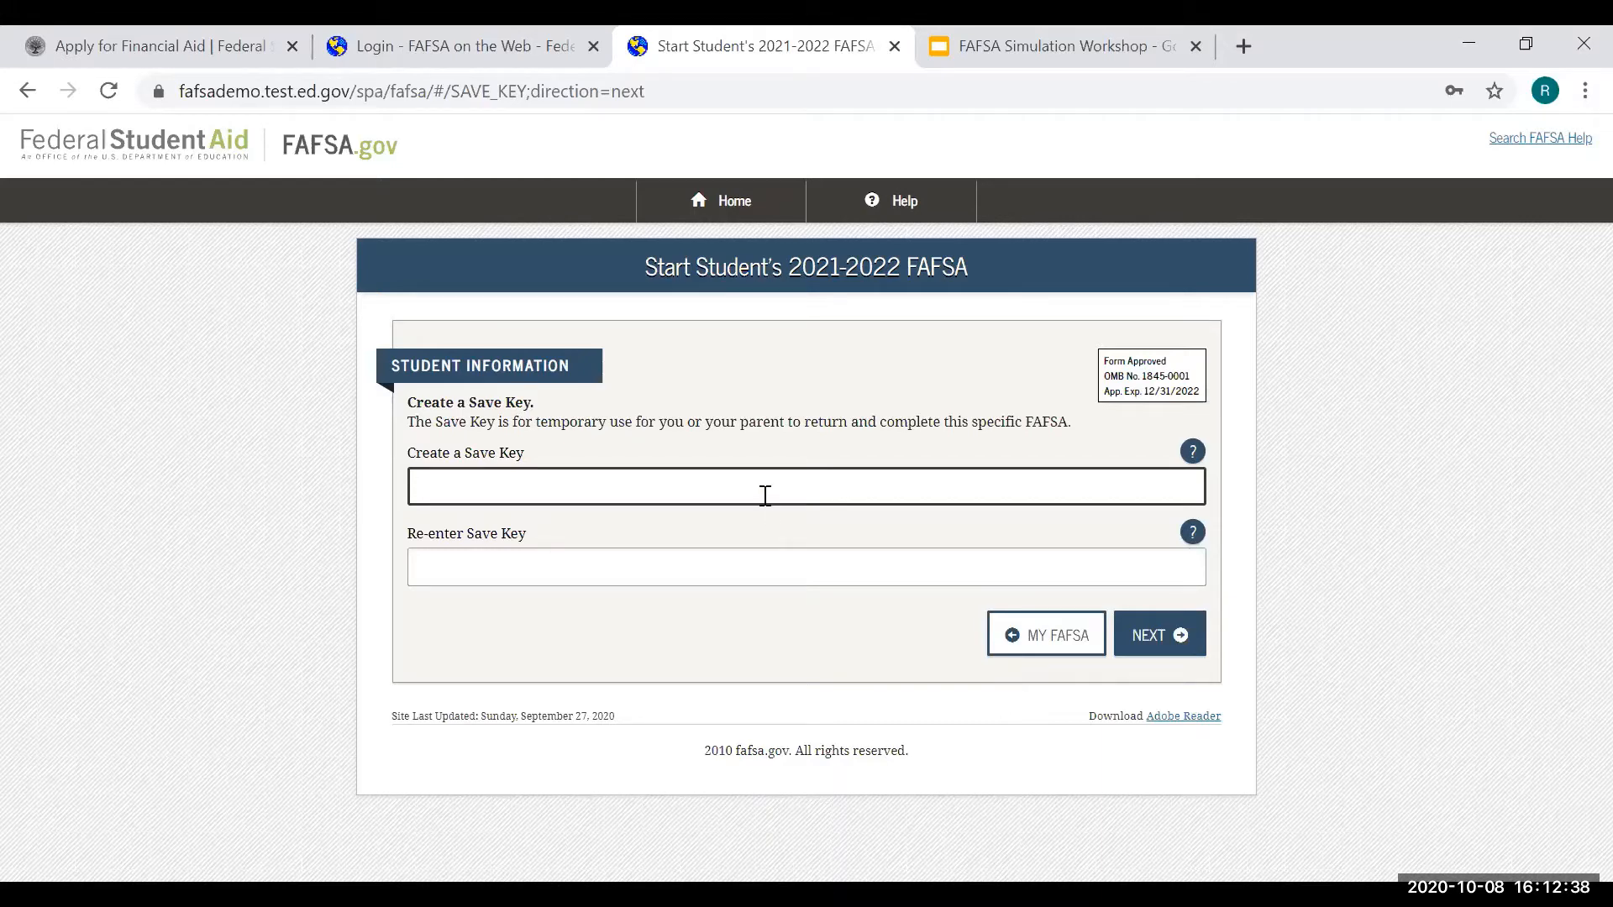
# - Create and confirm a five-character save key
pyautogui.write('12345')
pyautogui.click(733, 567)
pyautogui.write('12345')
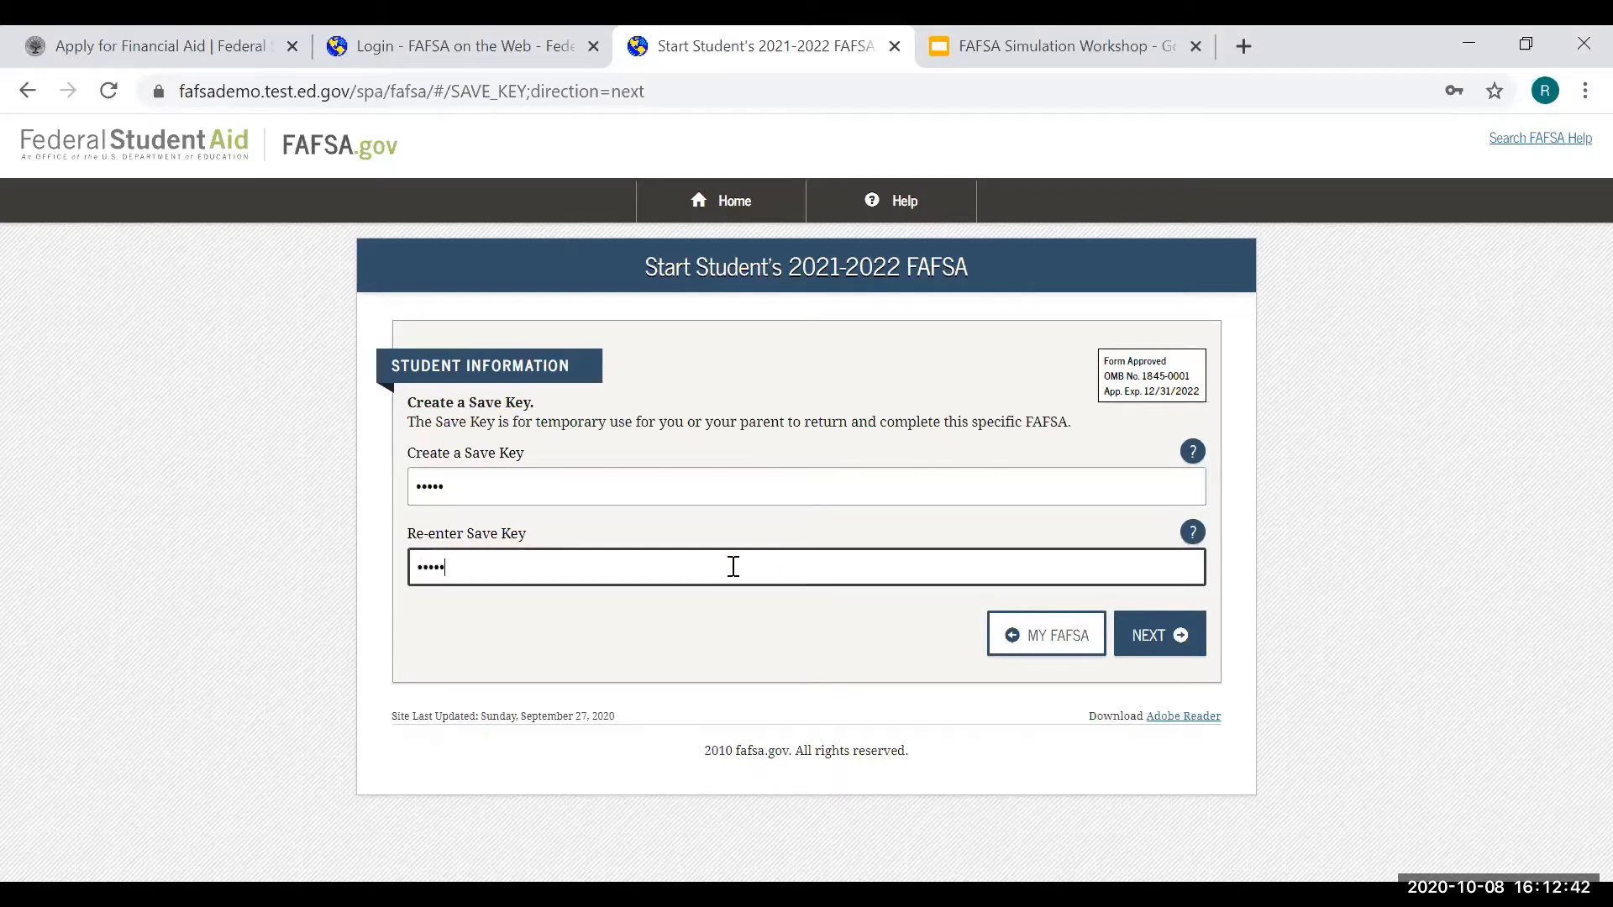
pyautogui.click(1176, 652)
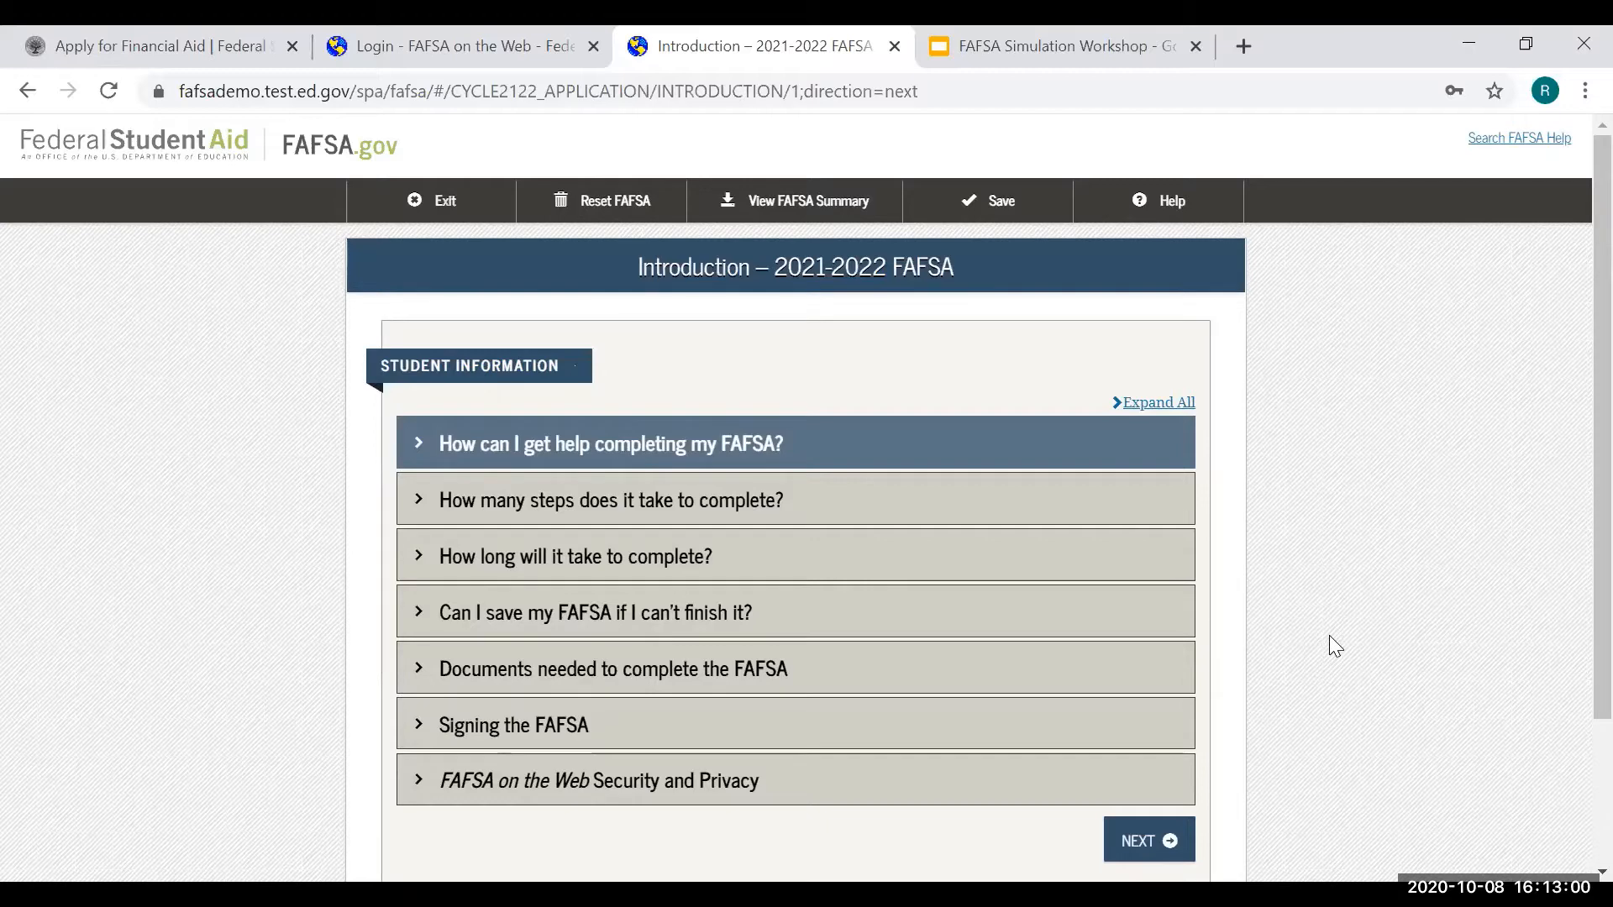
# - Skim the completion-time and required-documents answers, then continue to the student's personal information
pyautogui.click(1168, 561)
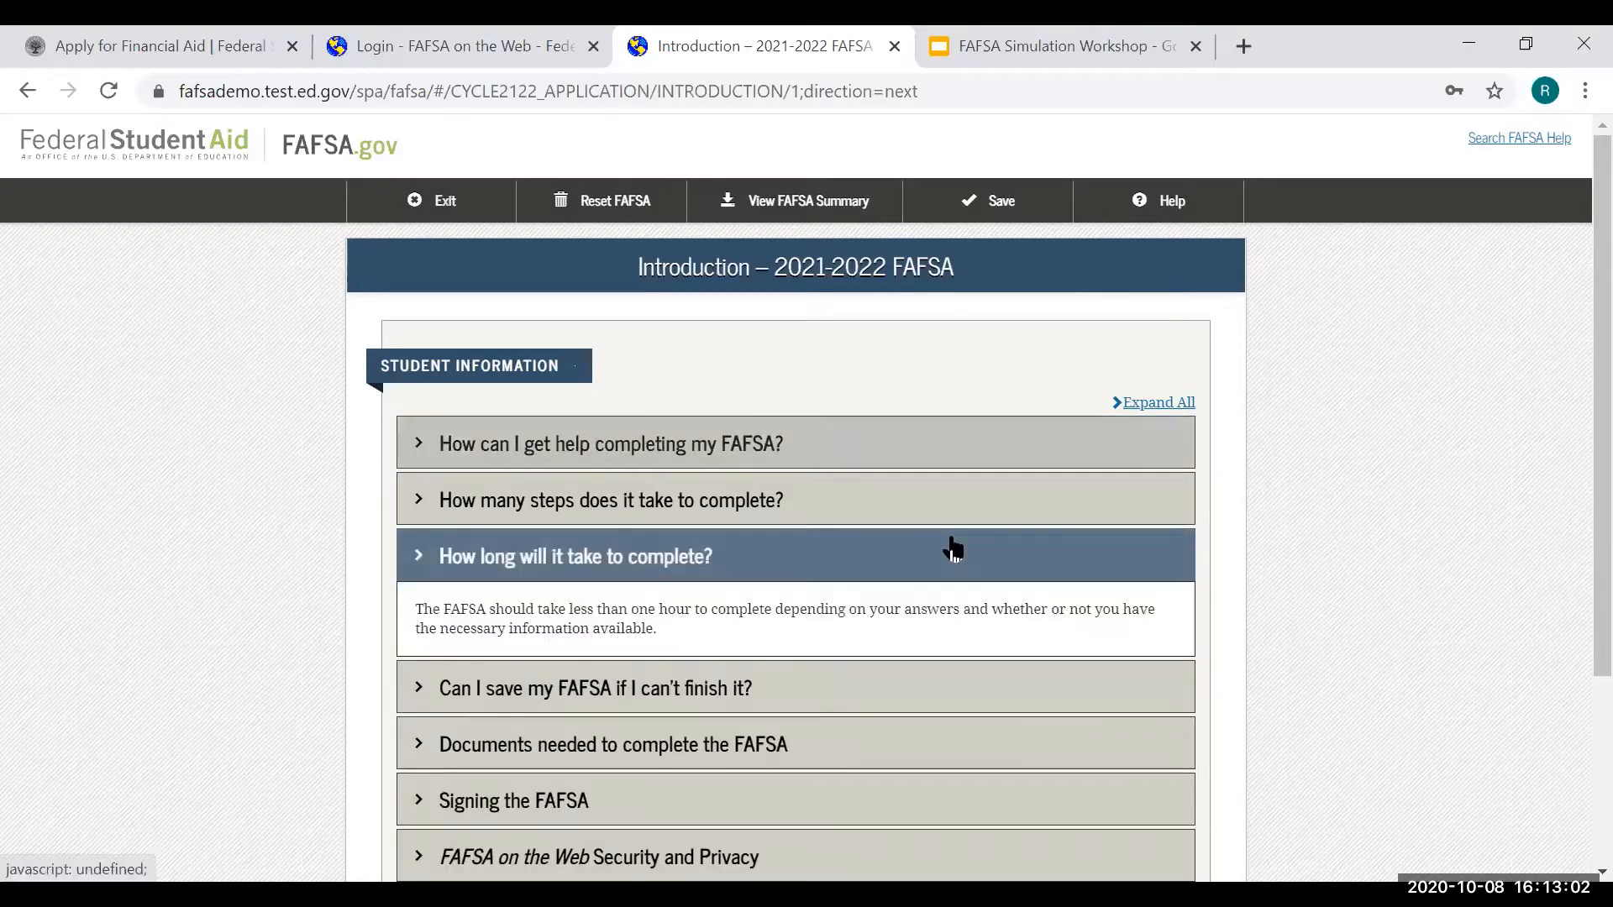
pyautogui.click(952, 551)
pyautogui.click(875, 681)
pyautogui.click(870, 681)
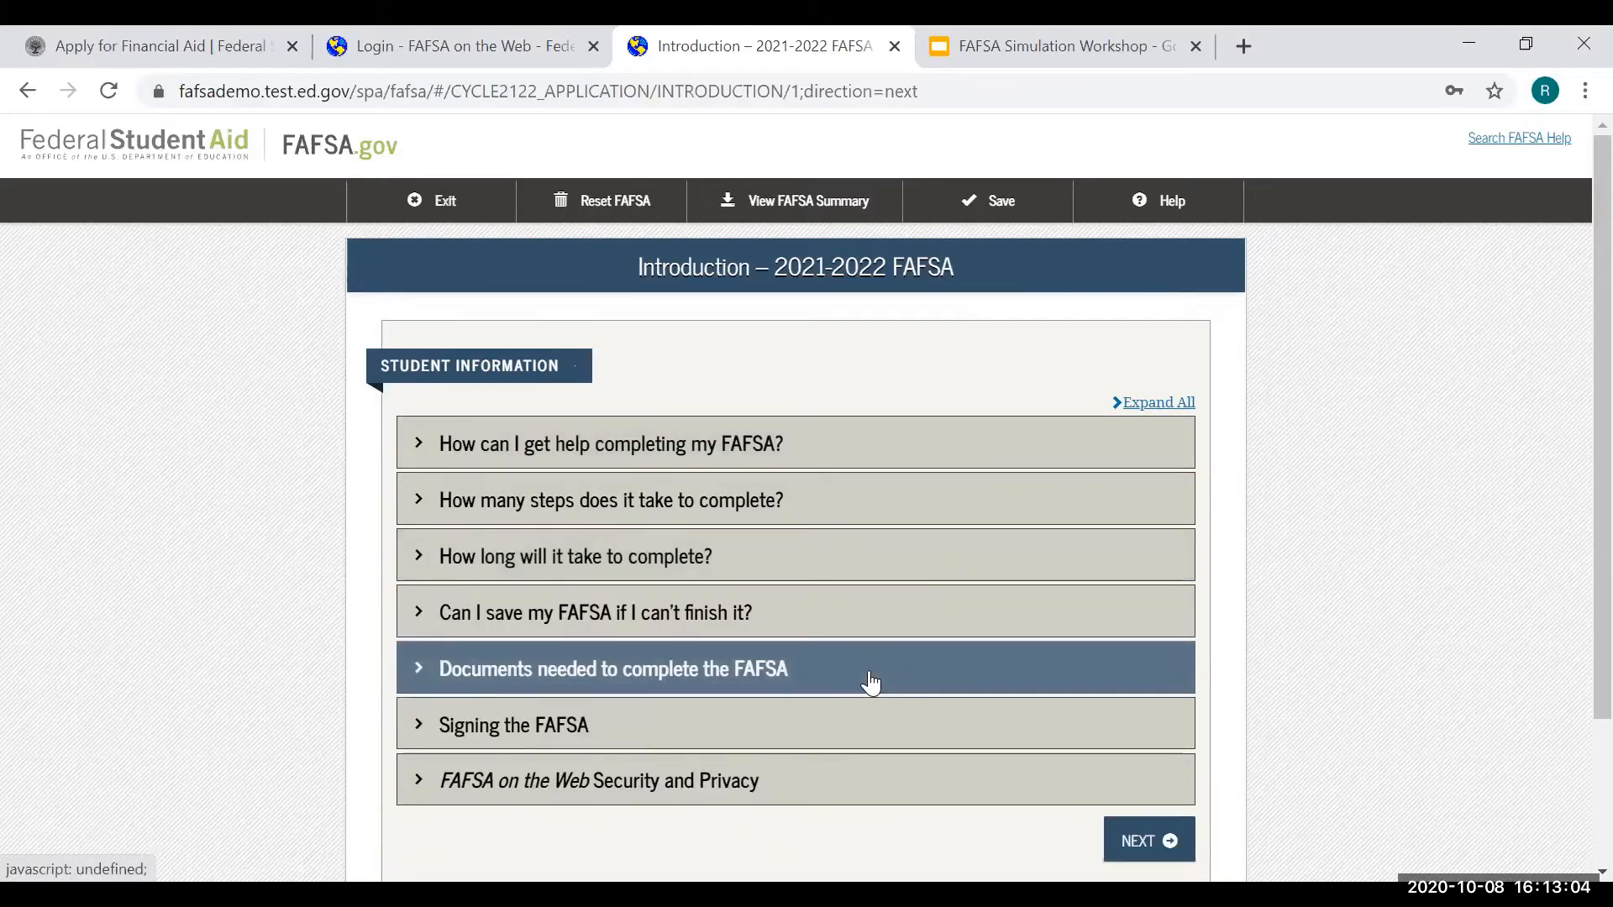
pyautogui.scroll(-1, 1233, 681)
pyautogui.click(1170, 715)
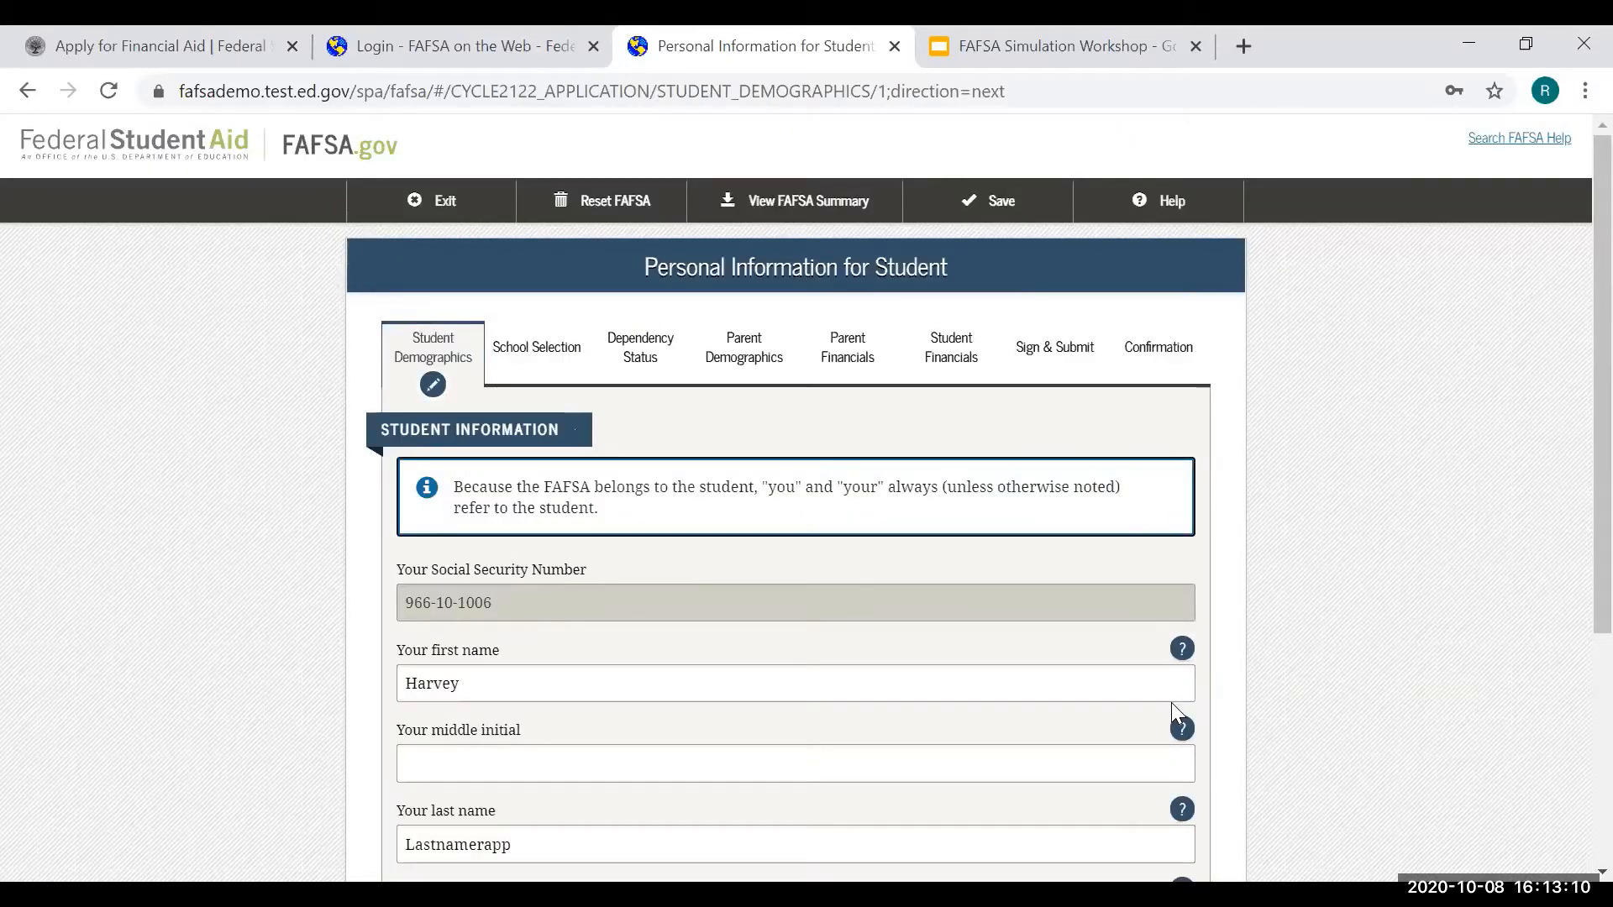
# - Review the prefilled student name and date of birth, then continue to e-mail and phone
pyautogui.scroll(-1, 1375, 454)
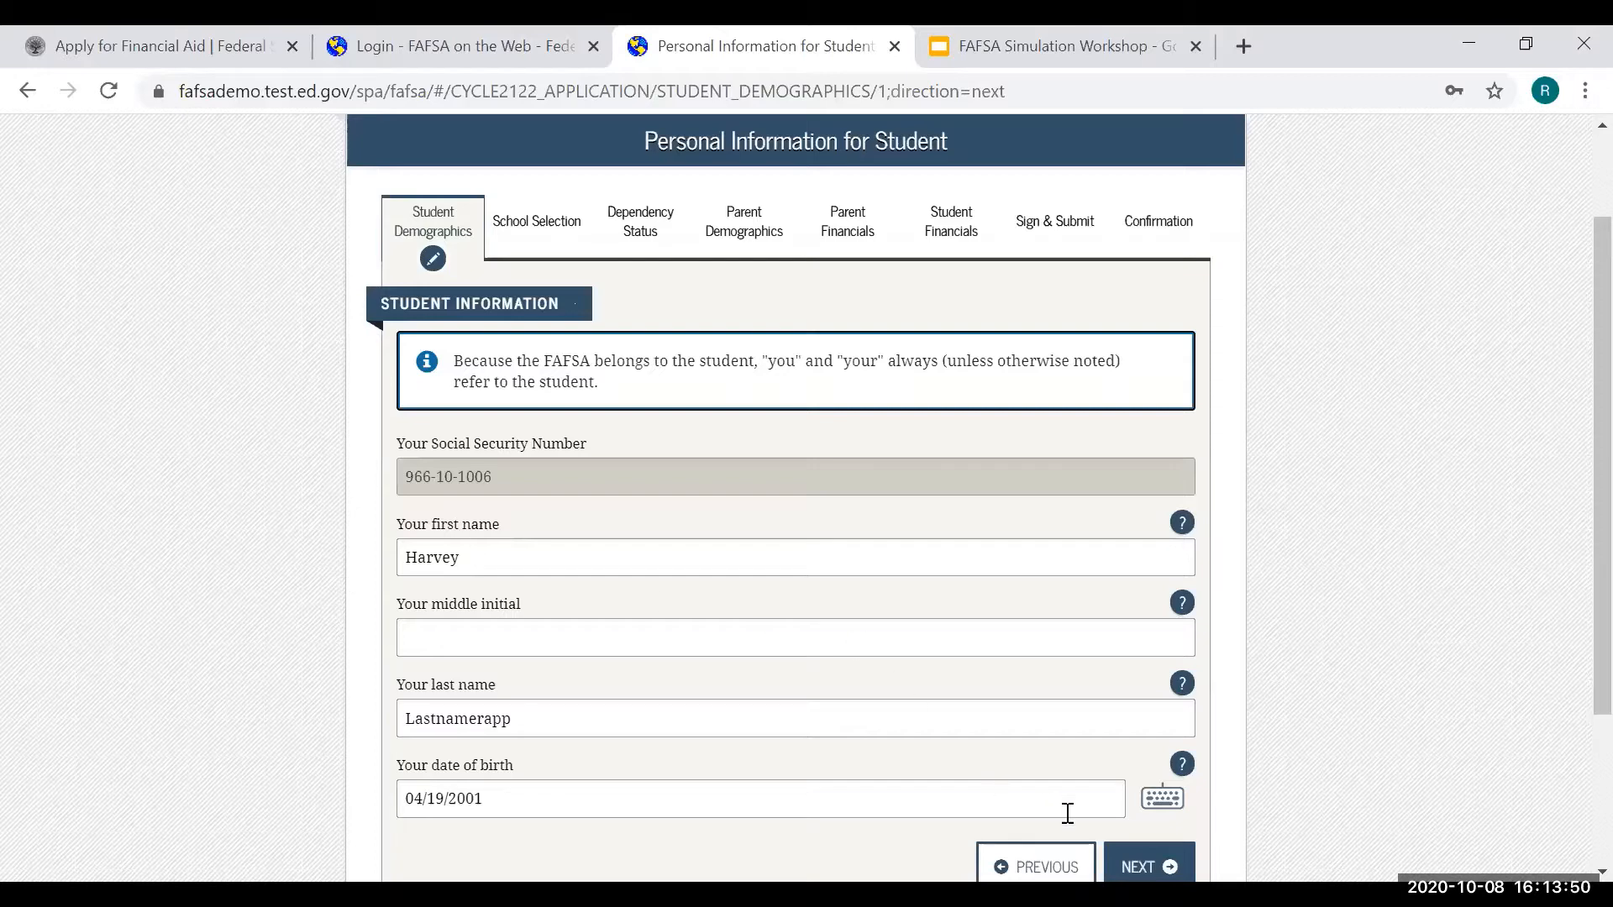
pyautogui.click(1119, 859)
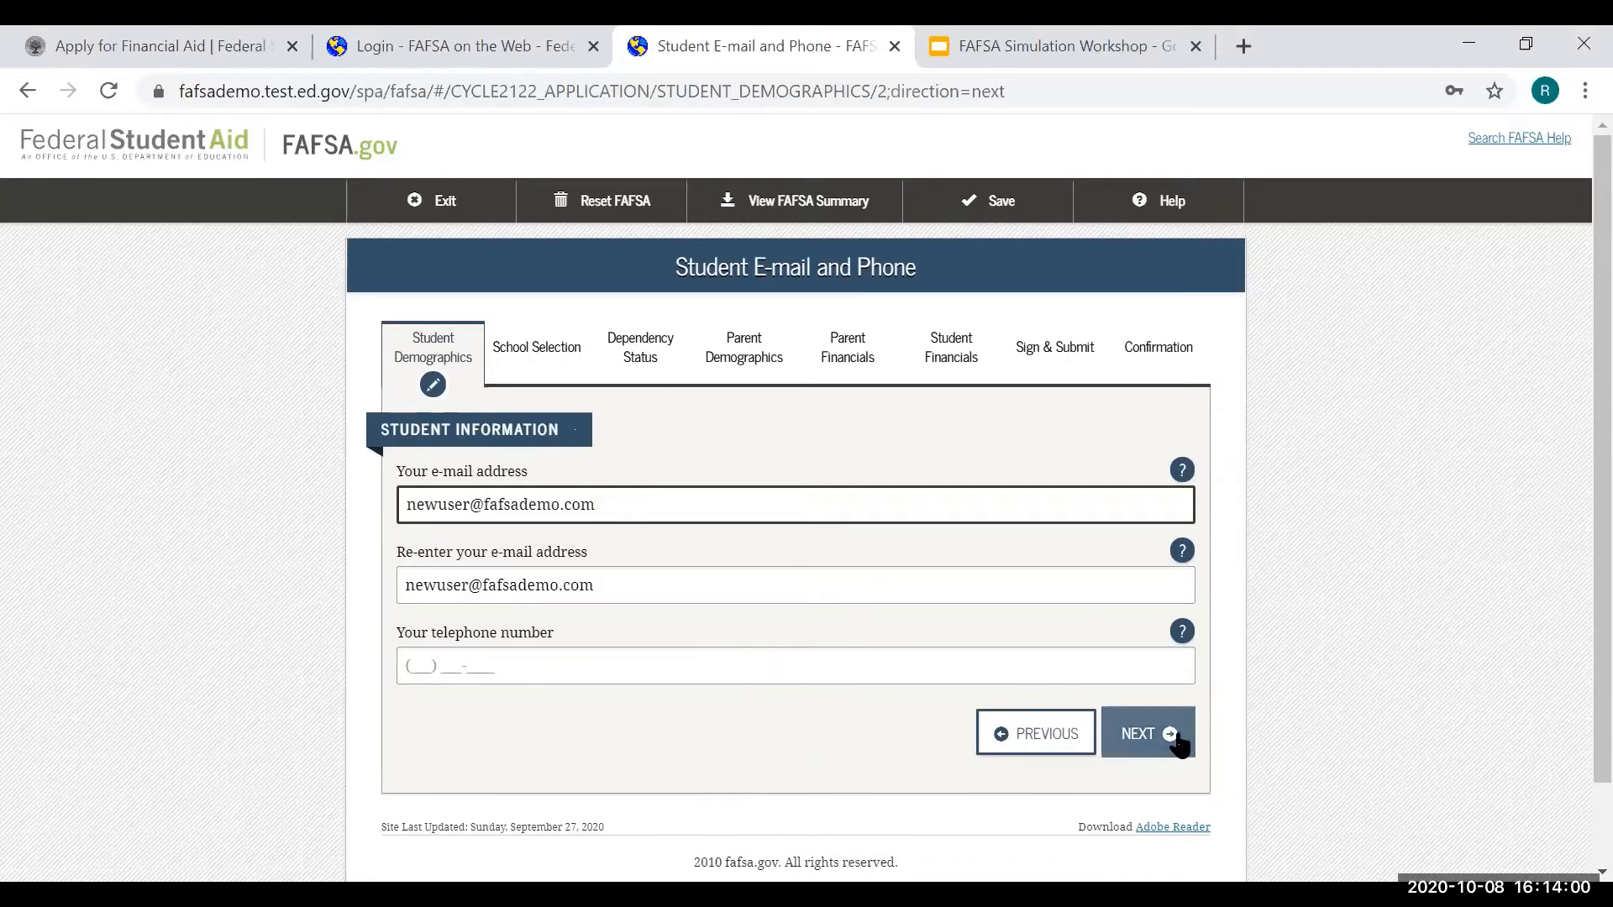
# - Enter the student's telephone number and continue to the address page
pyautogui.click(1154, 673)
pyautogui.write('1234567890')
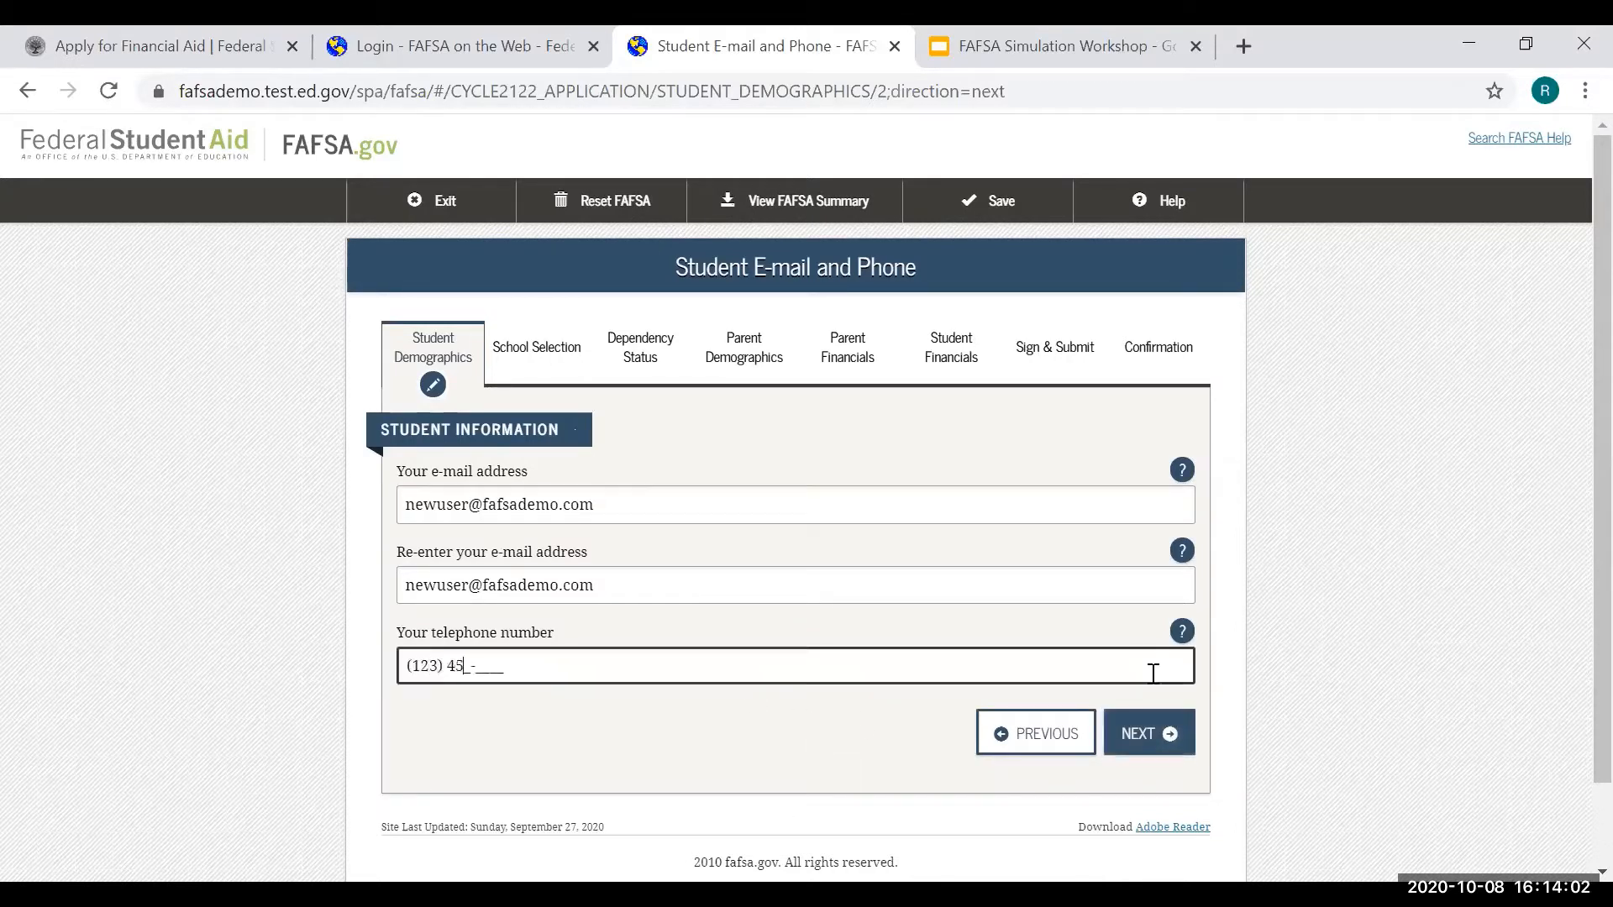
pyautogui.click(1148, 736)
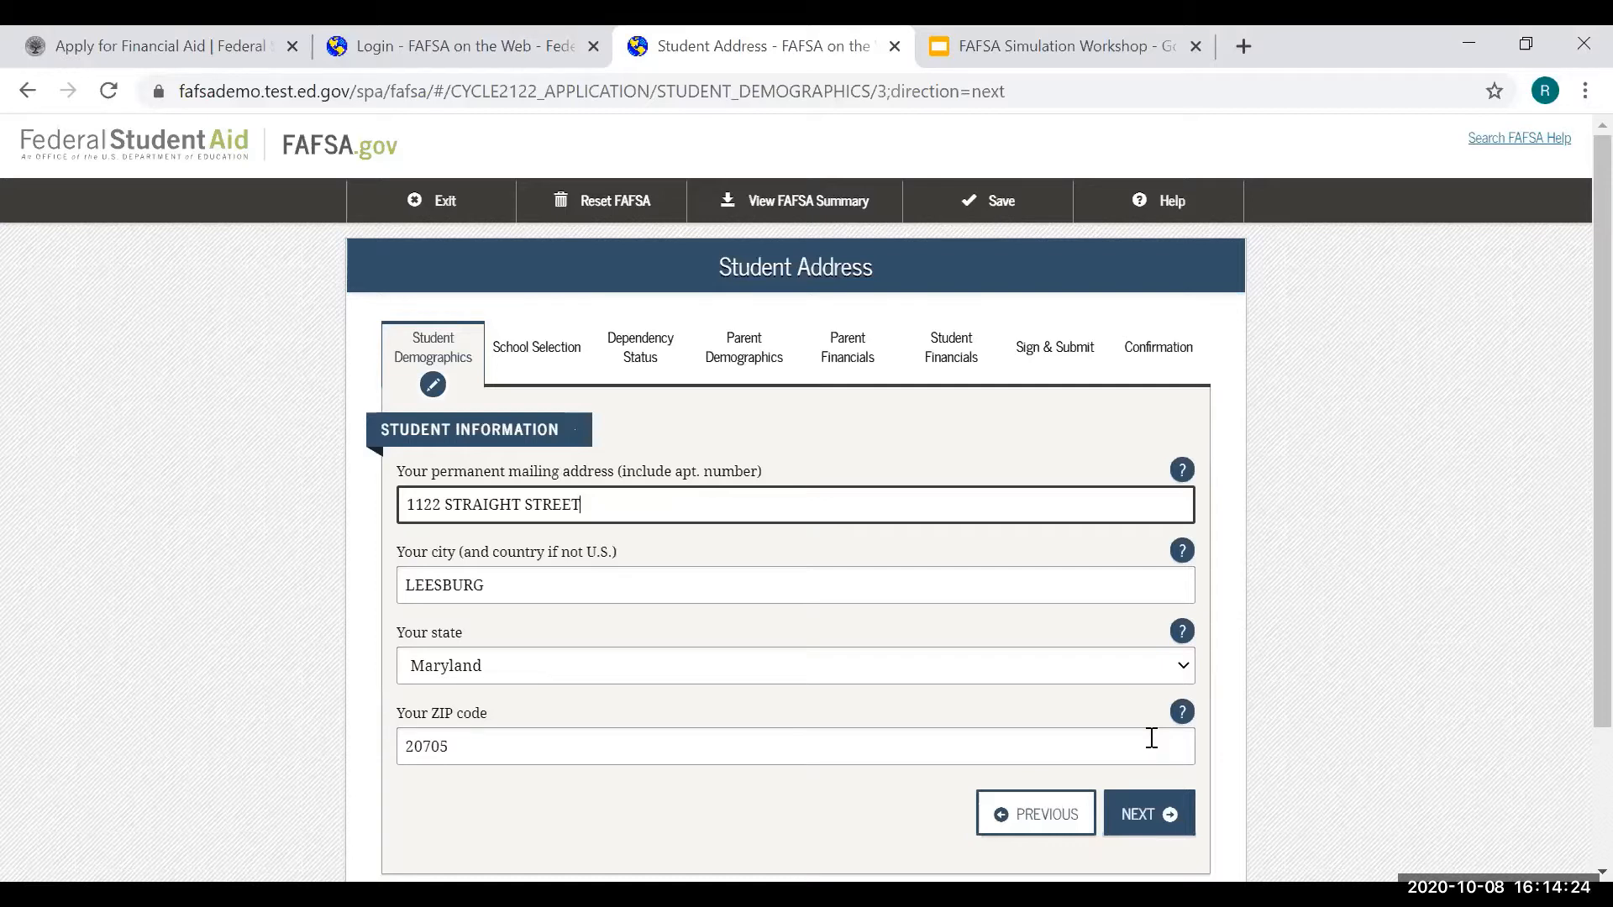
# - Change the student's state from Maryland to California and continue
pyautogui.click(497, 668)
pyautogui.scroll(8, 505, 370)
pyautogui.click(502, 372)
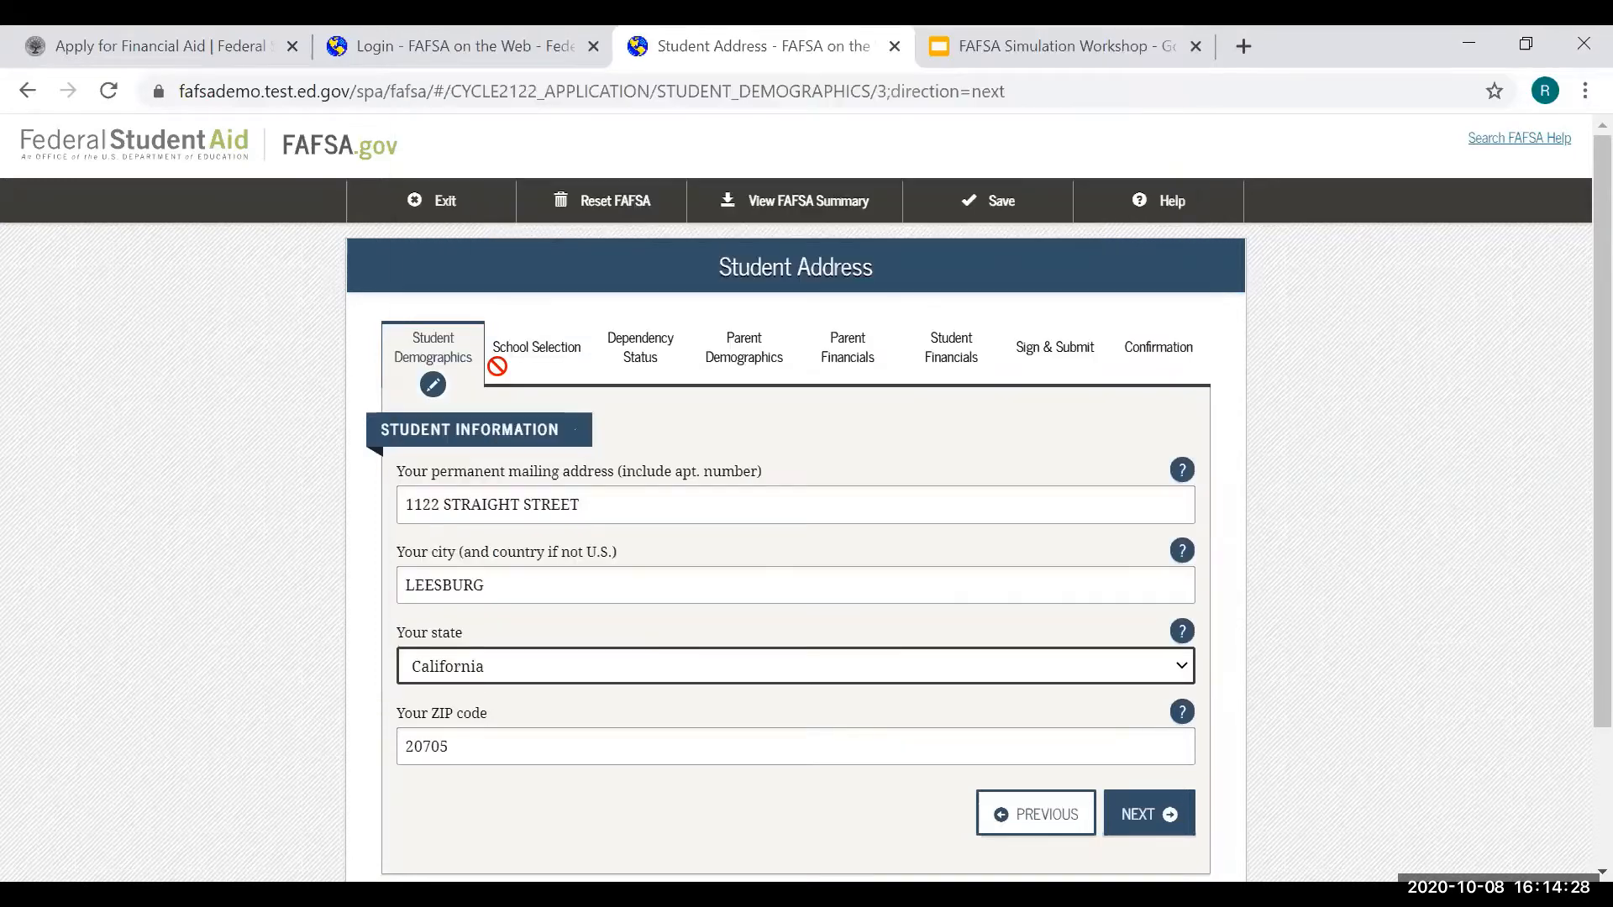
pyautogui.click(244, 599)
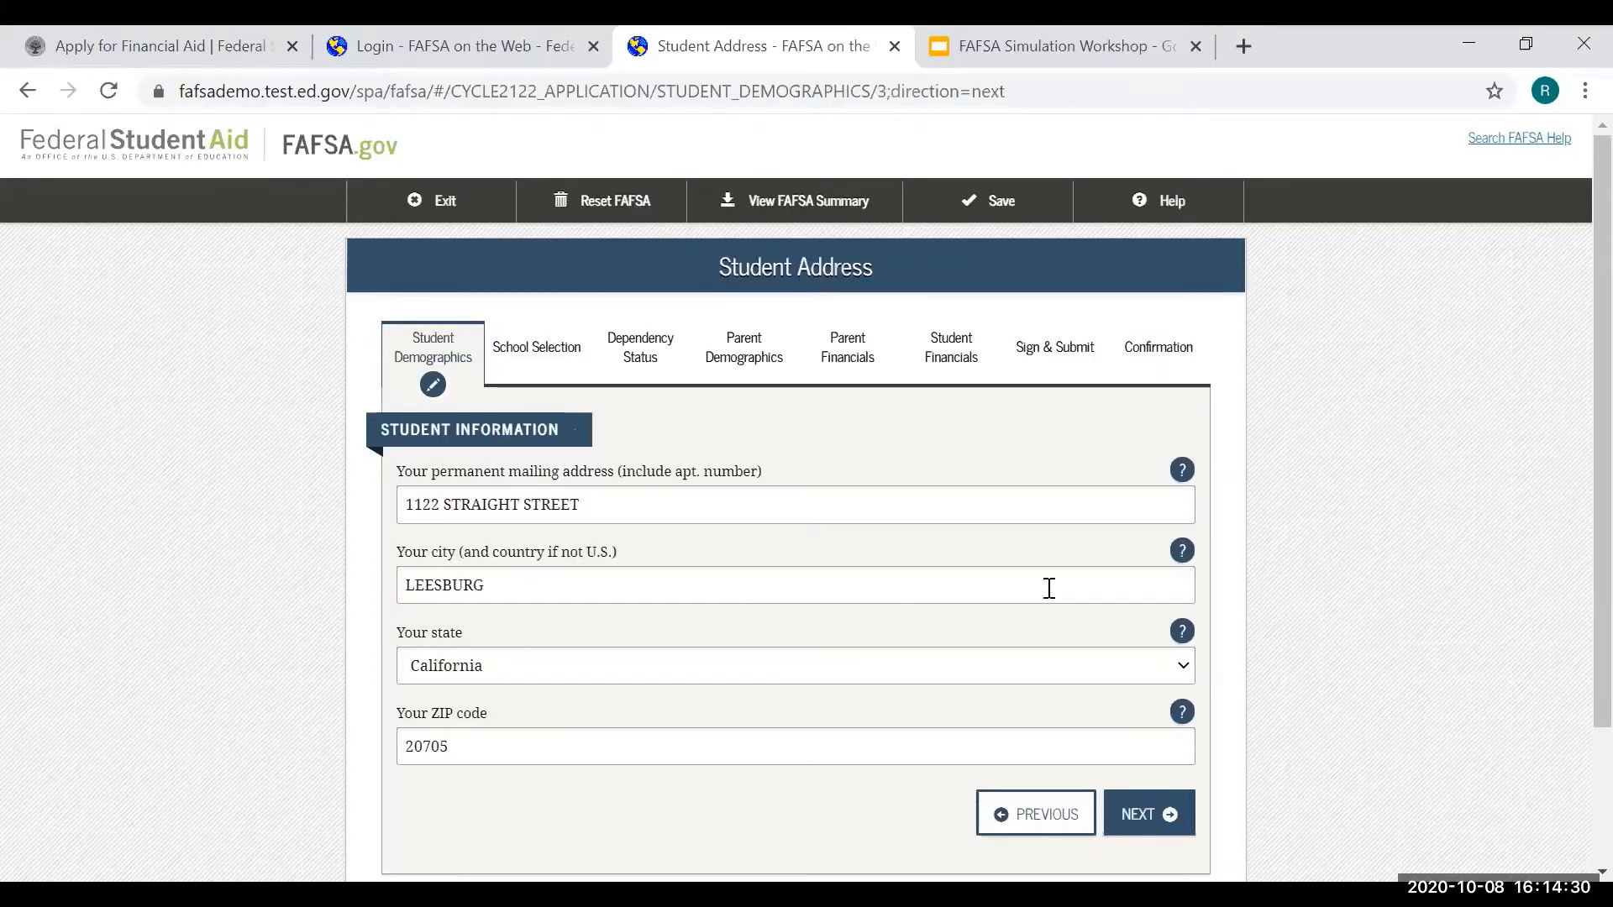
pyautogui.click(1173, 815)
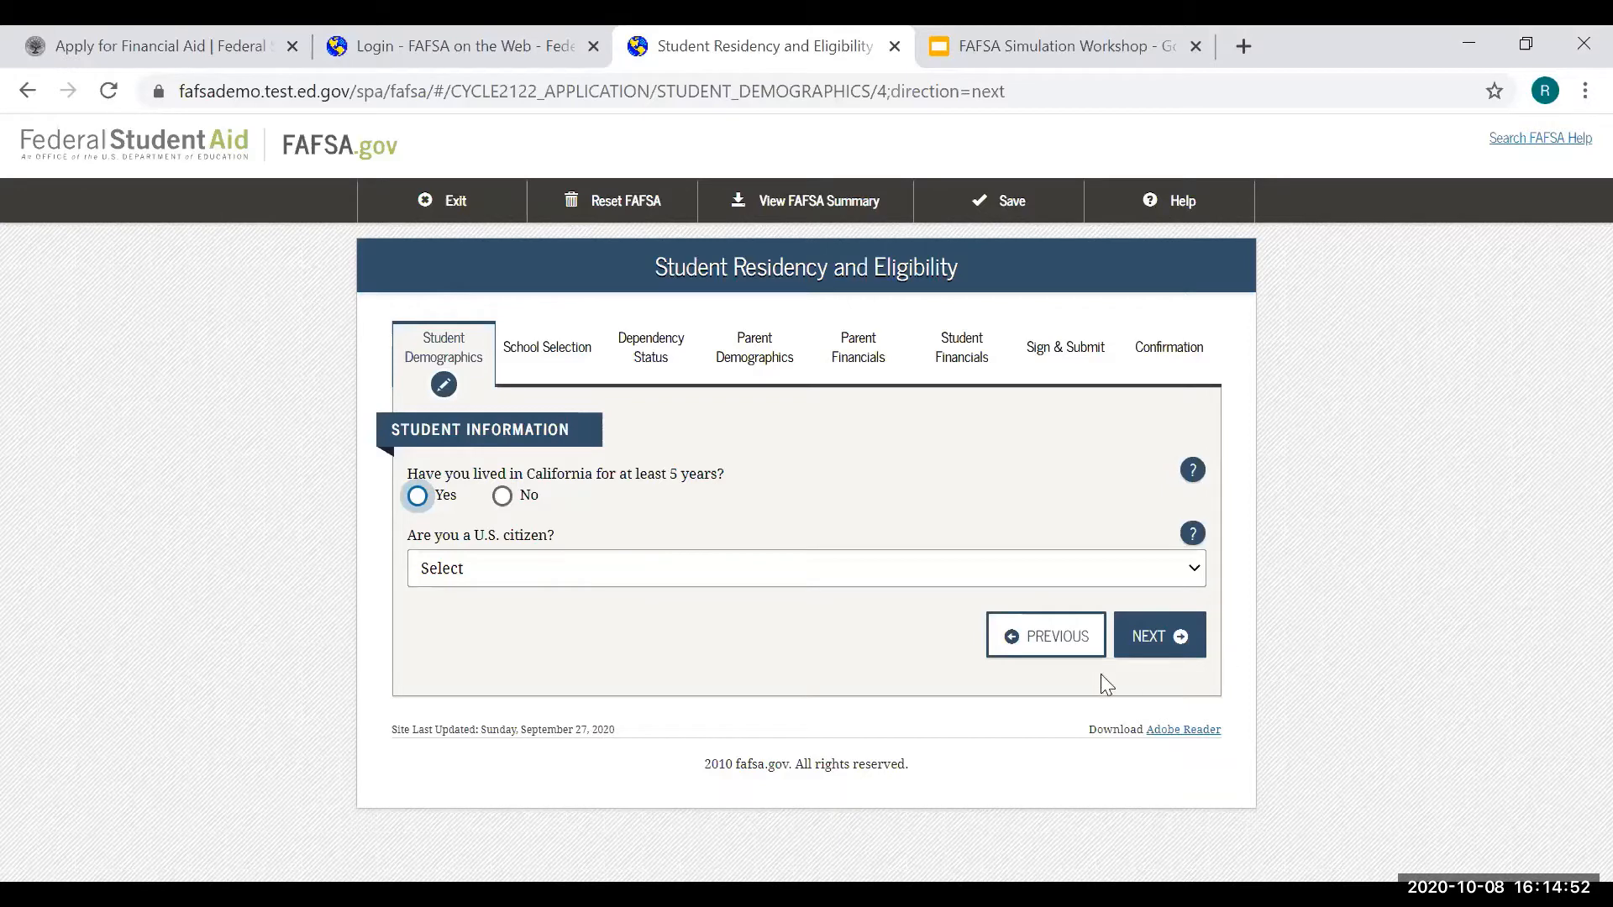
# - Answer Yes to living in California five years and open the U.S. citizenship help
pyautogui.click(502, 496)
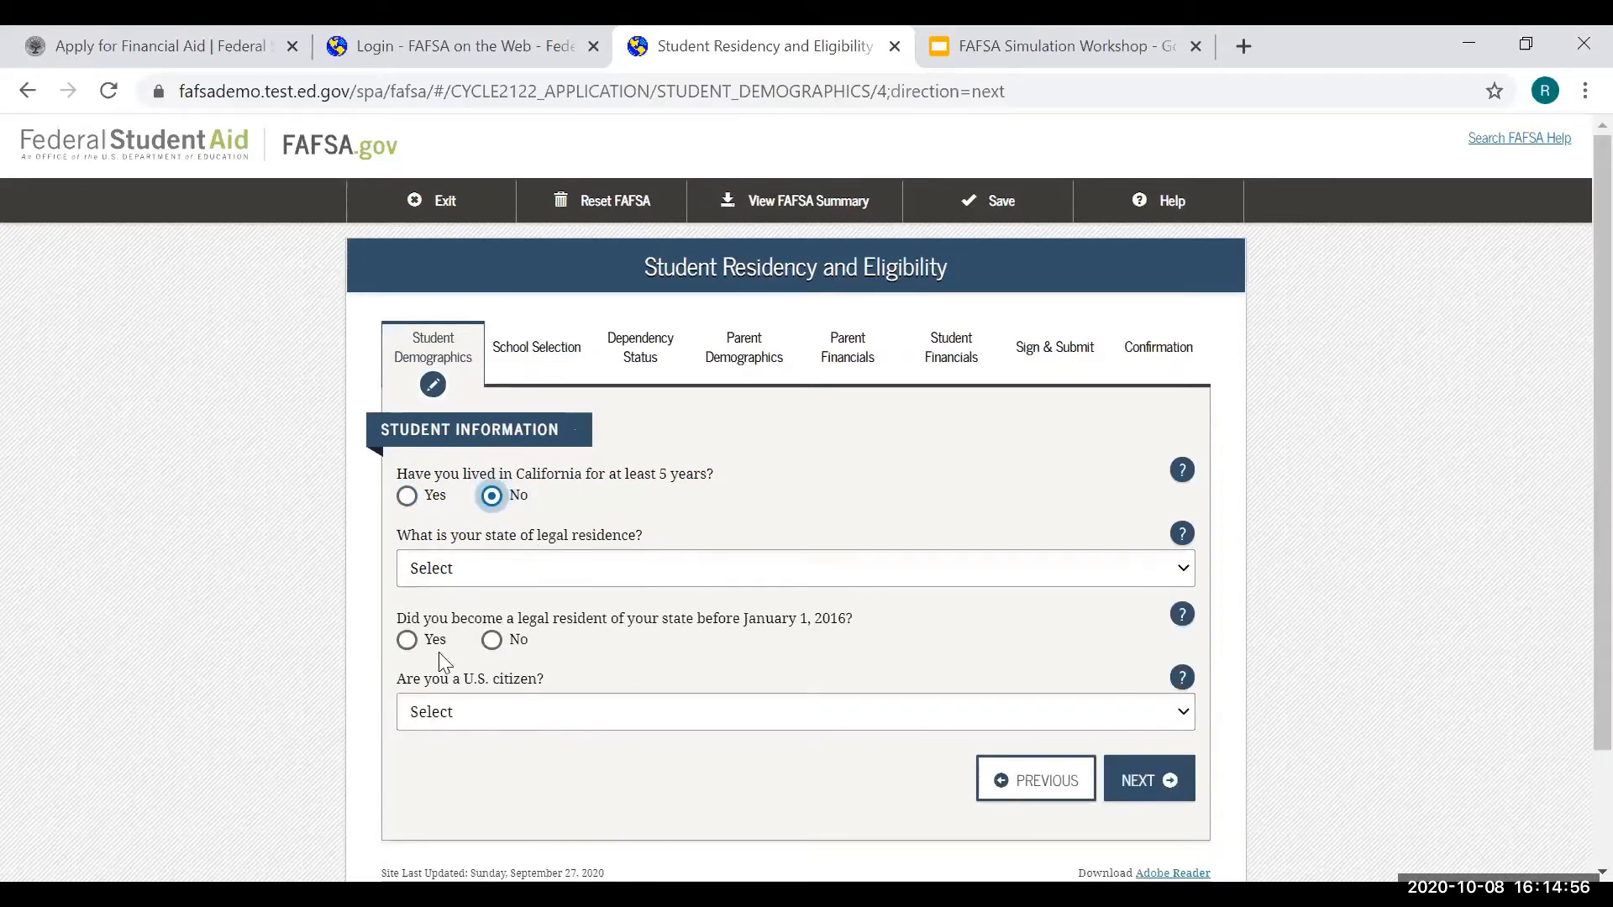
pyautogui.click(408, 497)
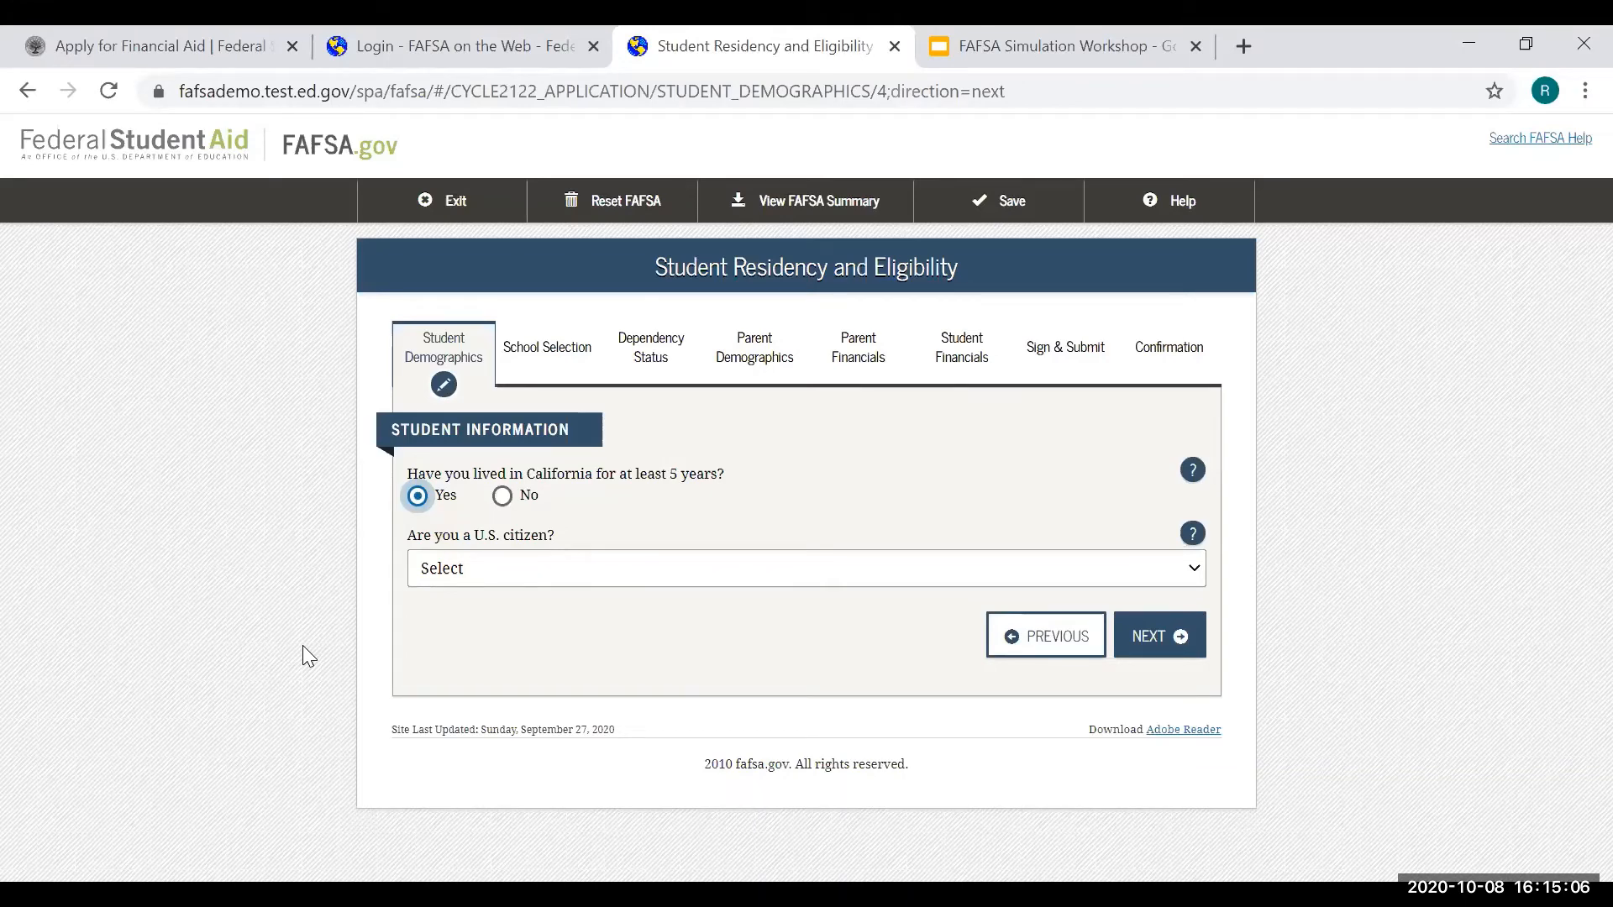
pyautogui.click(615, 573)
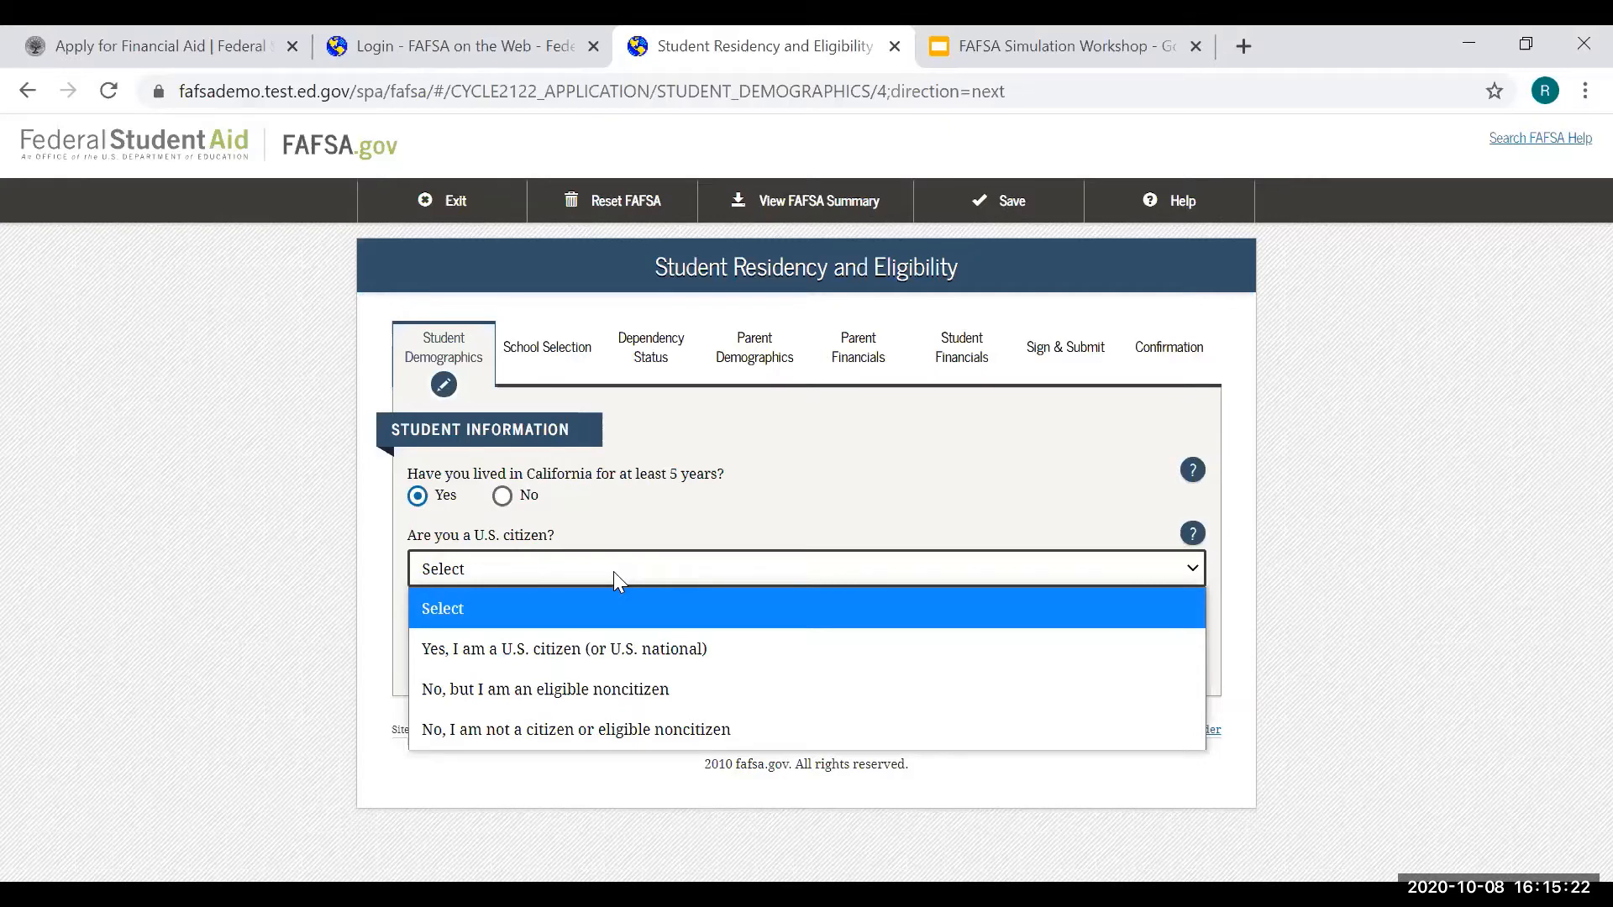
pyautogui.click(1200, 544)
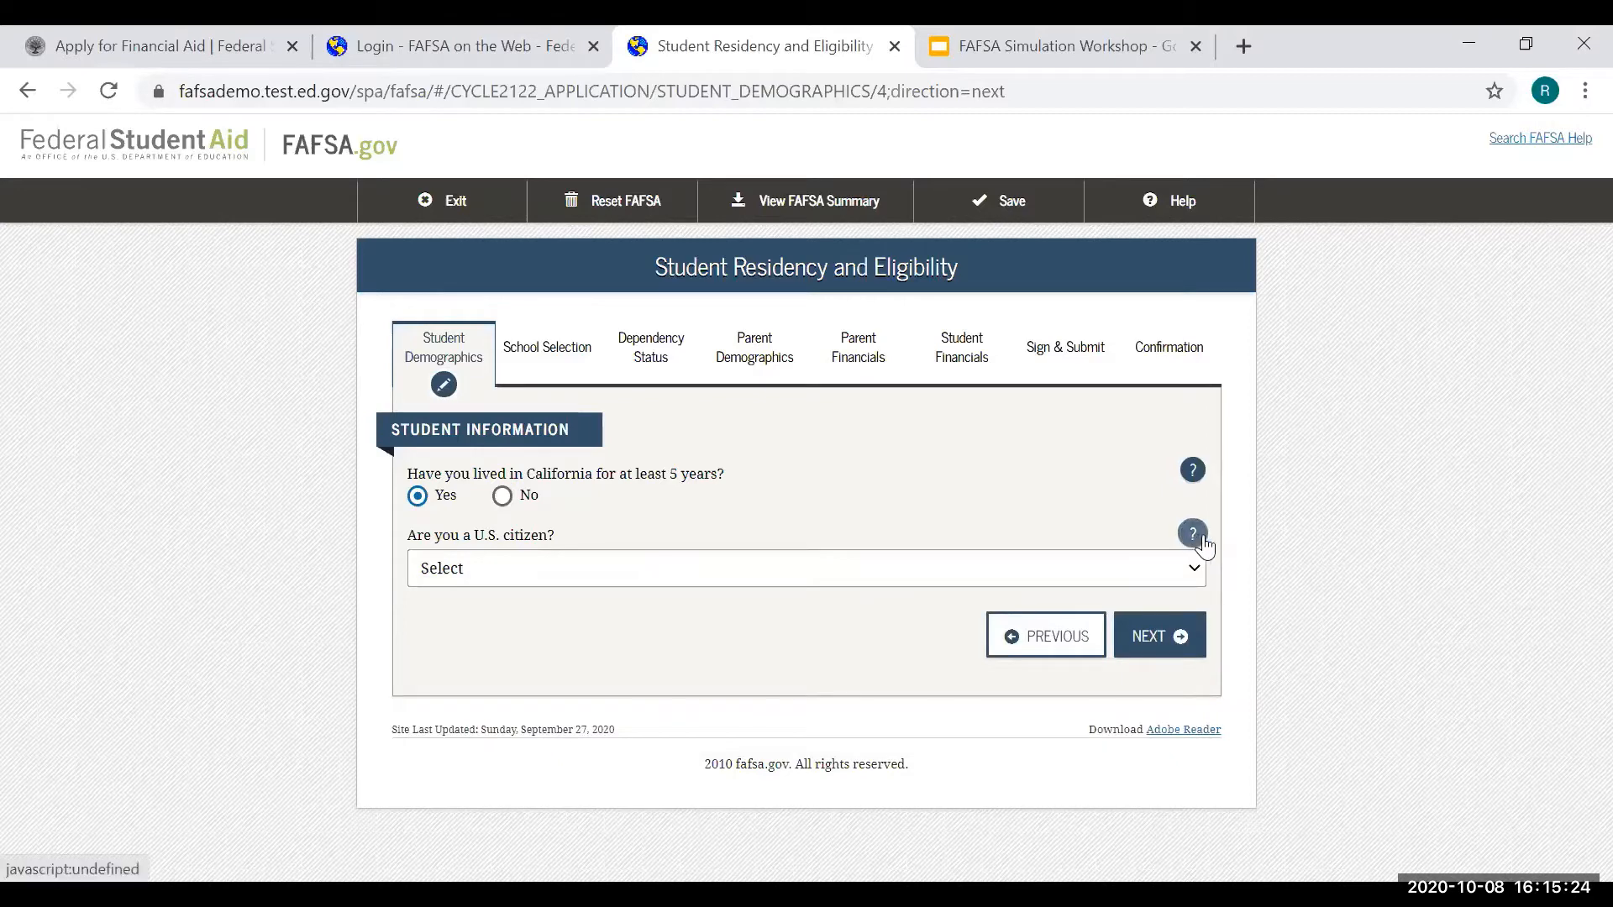
pyautogui.click(1200, 544)
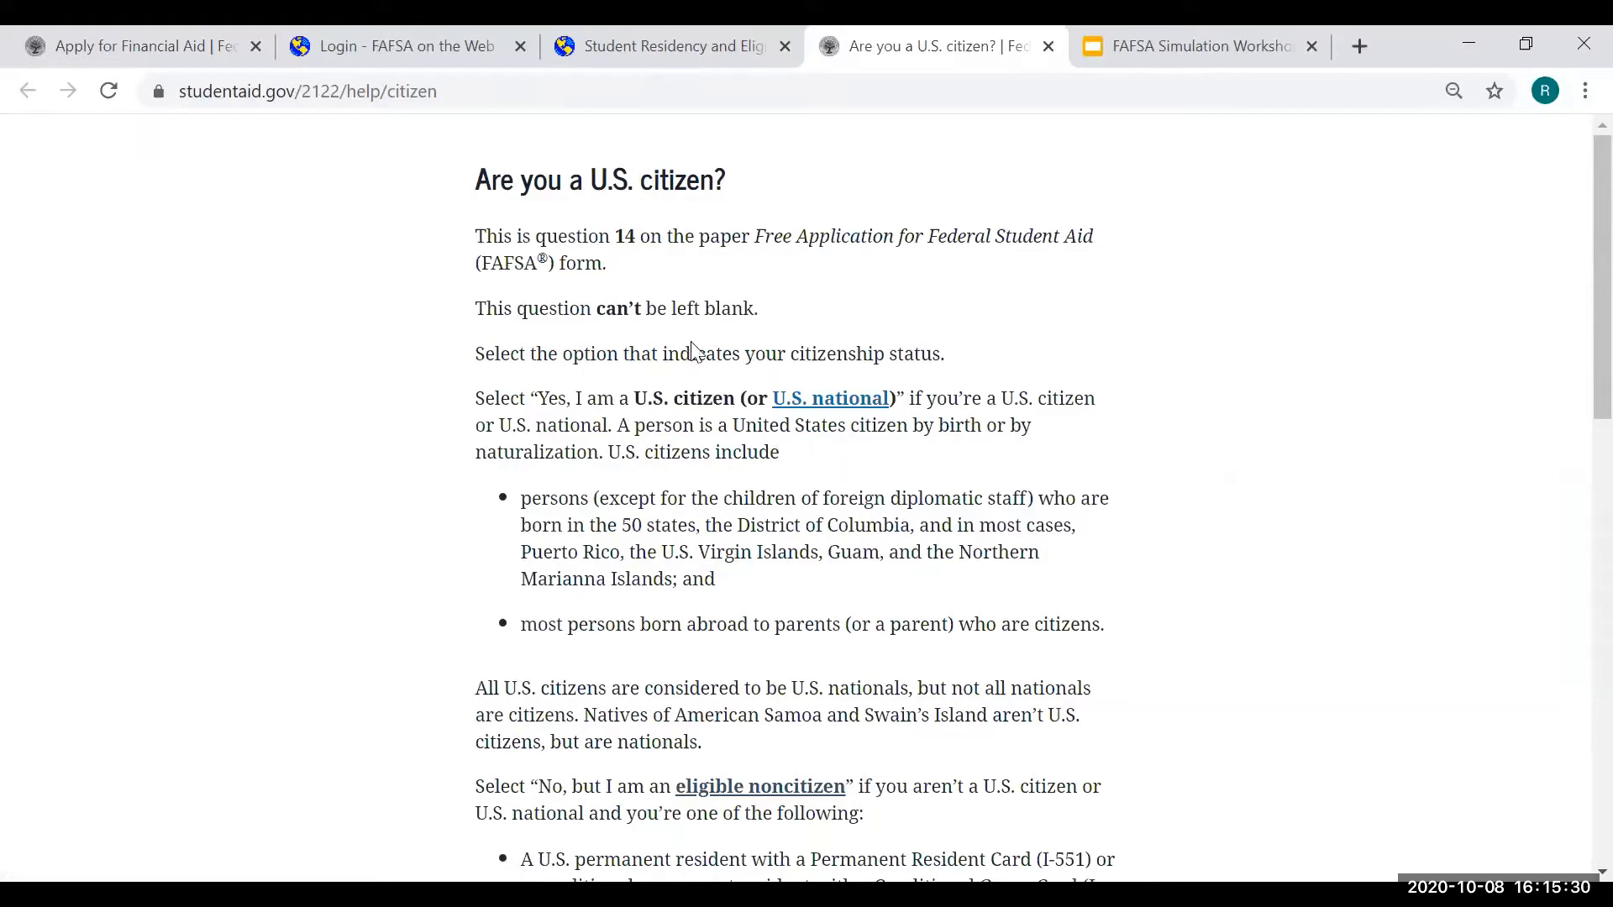
pyautogui.scroll(-5, 1139, 504)
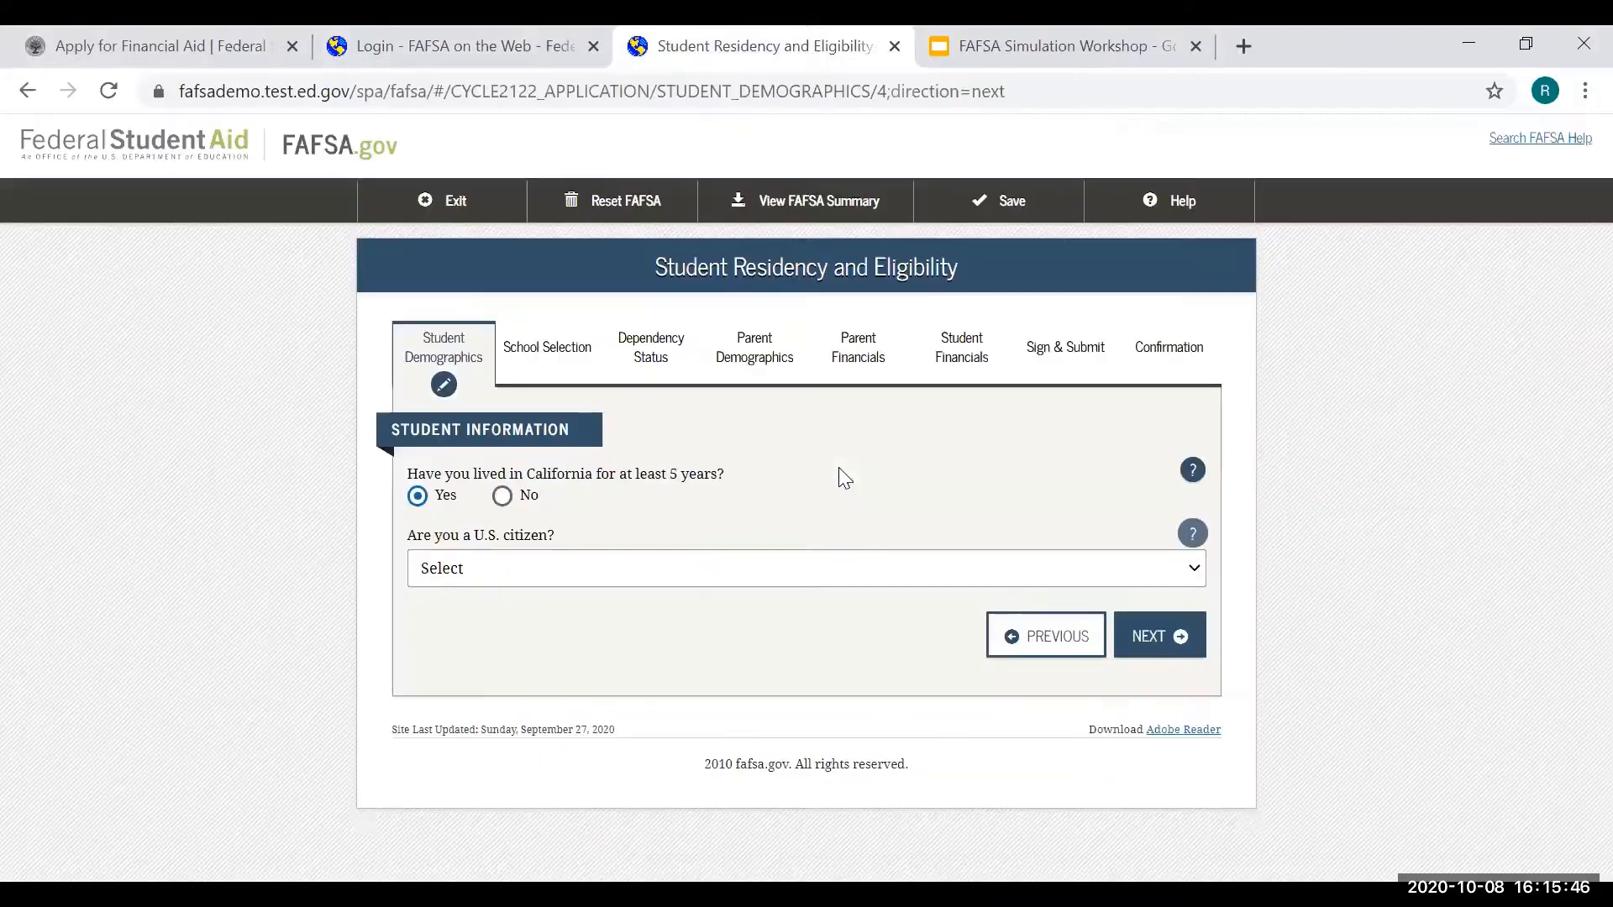
# - Close the help tab, mark the student an eligible noncitizen, and enter the Alien Registration Number
pyautogui.hotkey('ctrl', 'w')
pyautogui.click(502, 576)
pyautogui.click(527, 697)
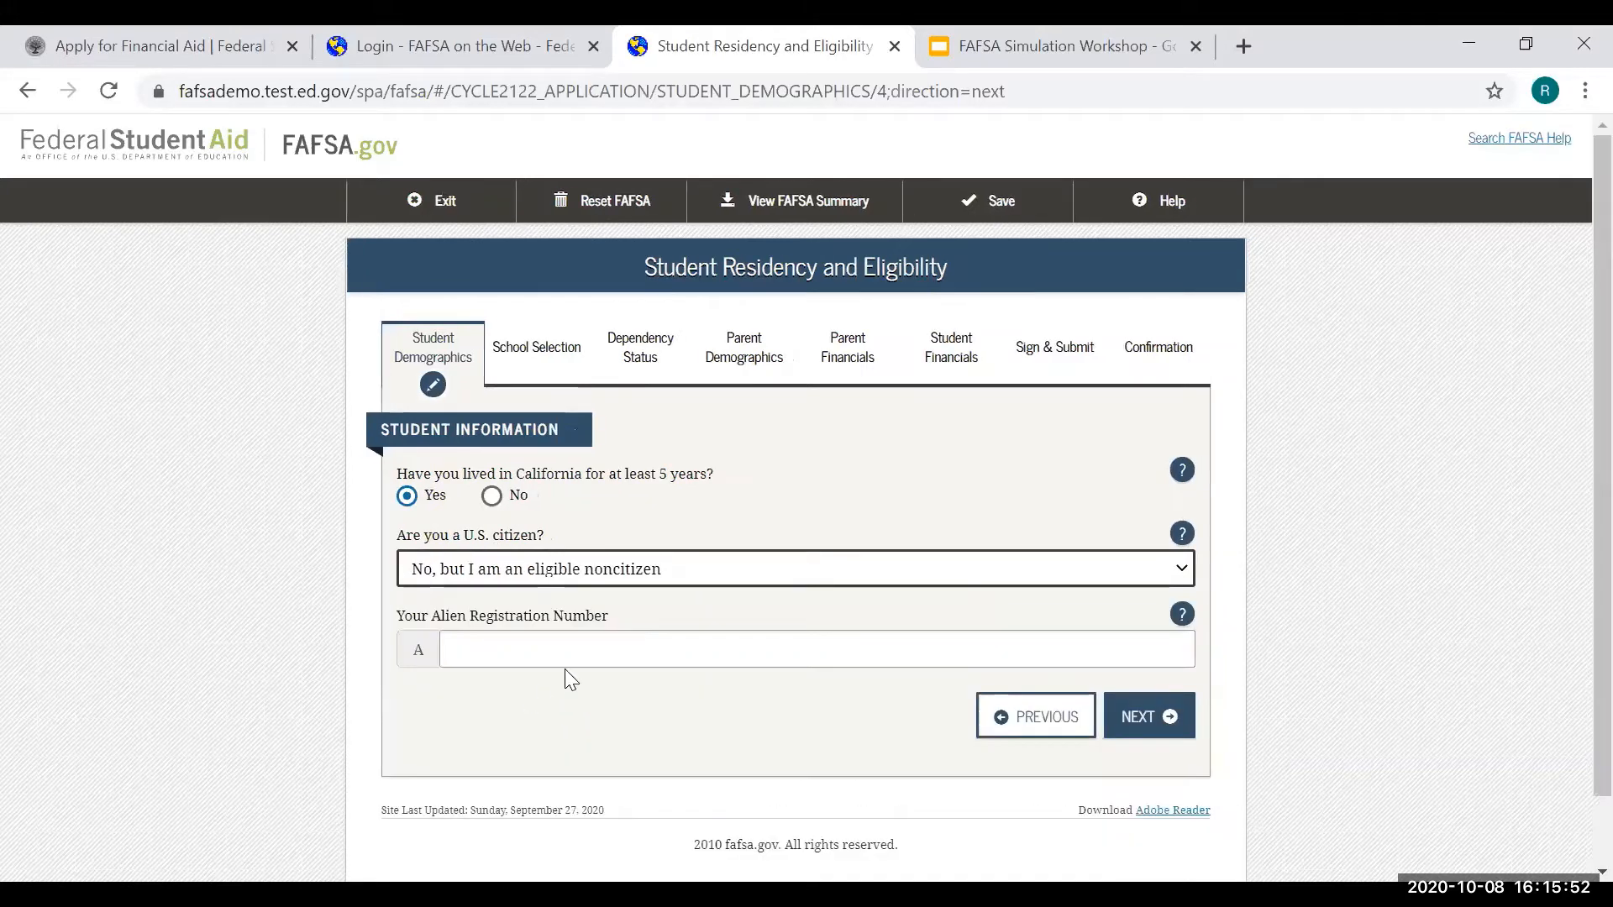
pyautogui.click(569, 655)
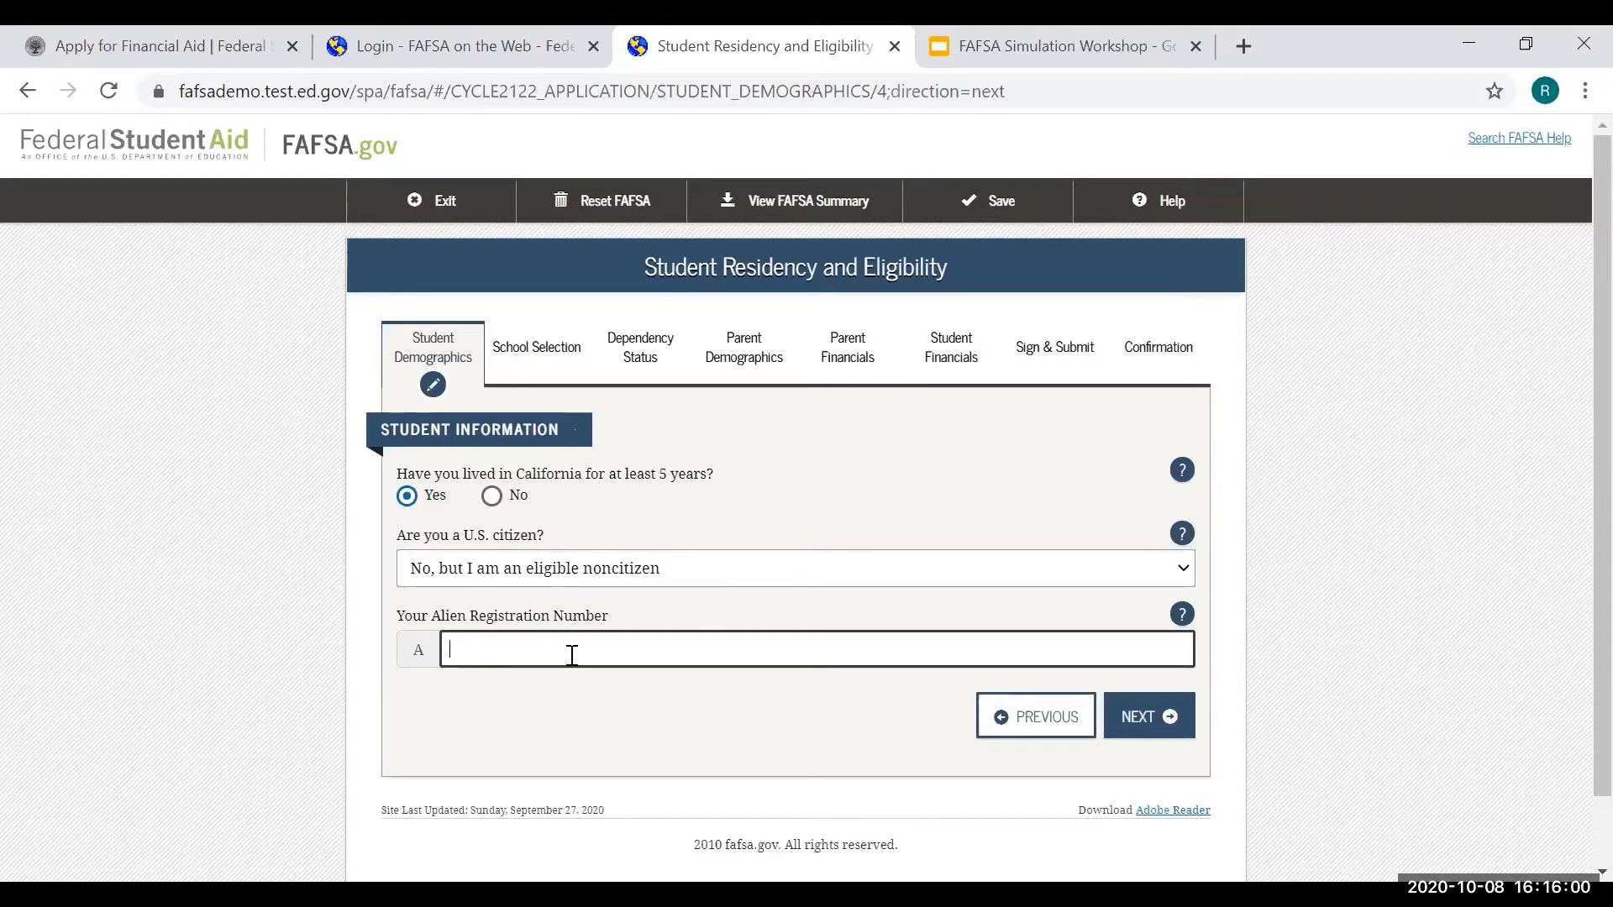
pyautogui.write('123456789')
pyautogui.click(1132, 719)
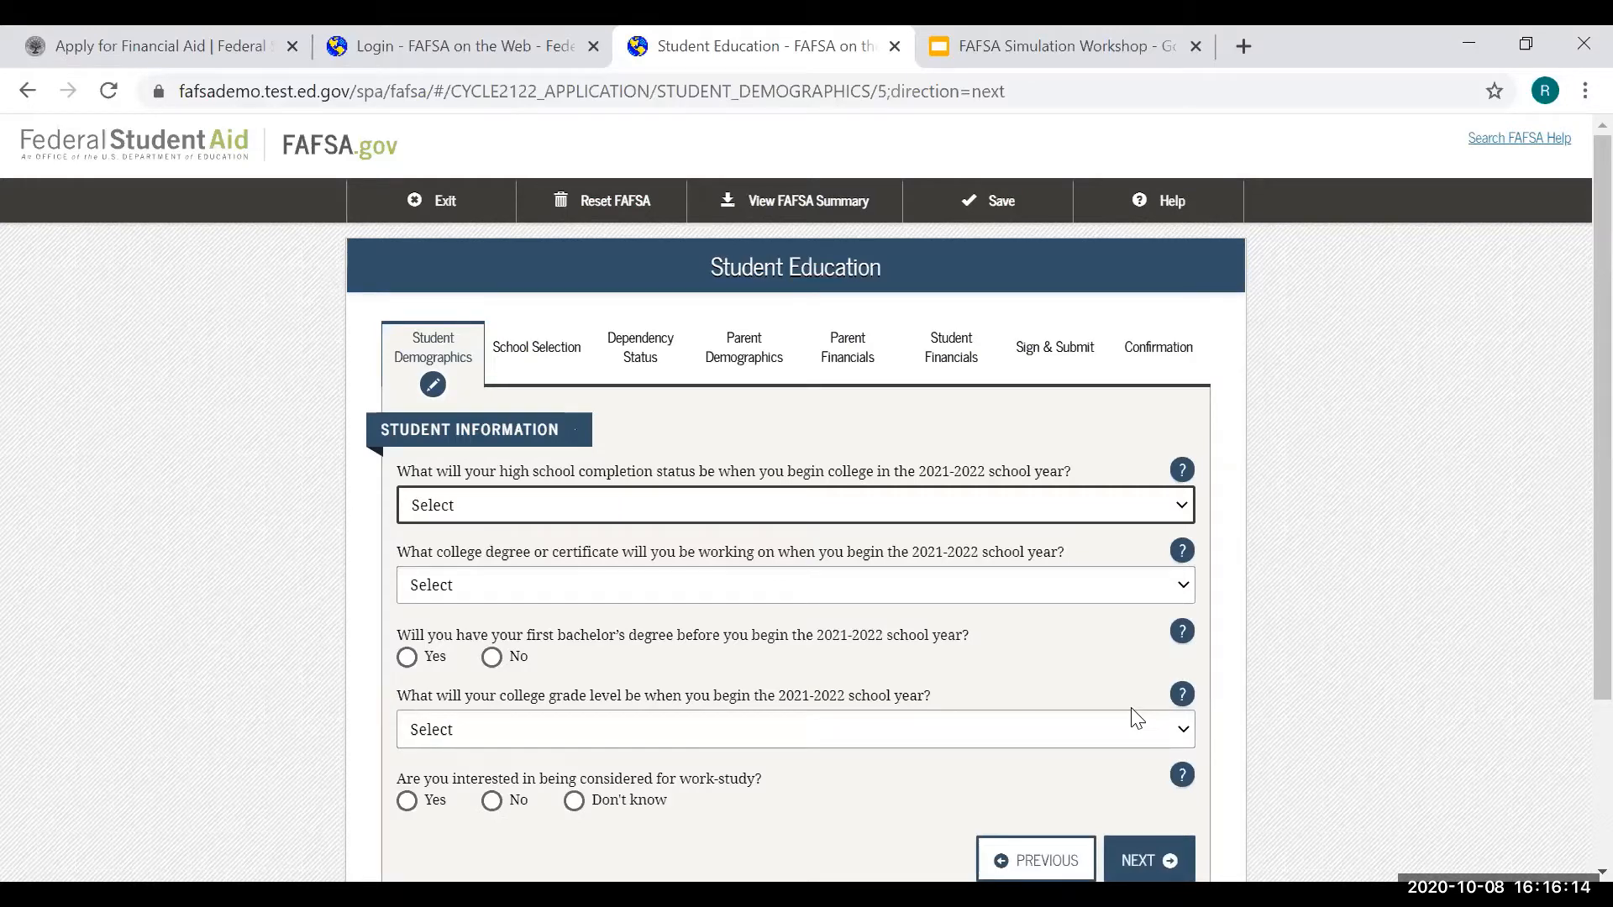
# - Choose High school diploma, Associate degree (occupational/technical), and No for a prior bachelor's degree
pyautogui.scroll(-2, 1411, 554)
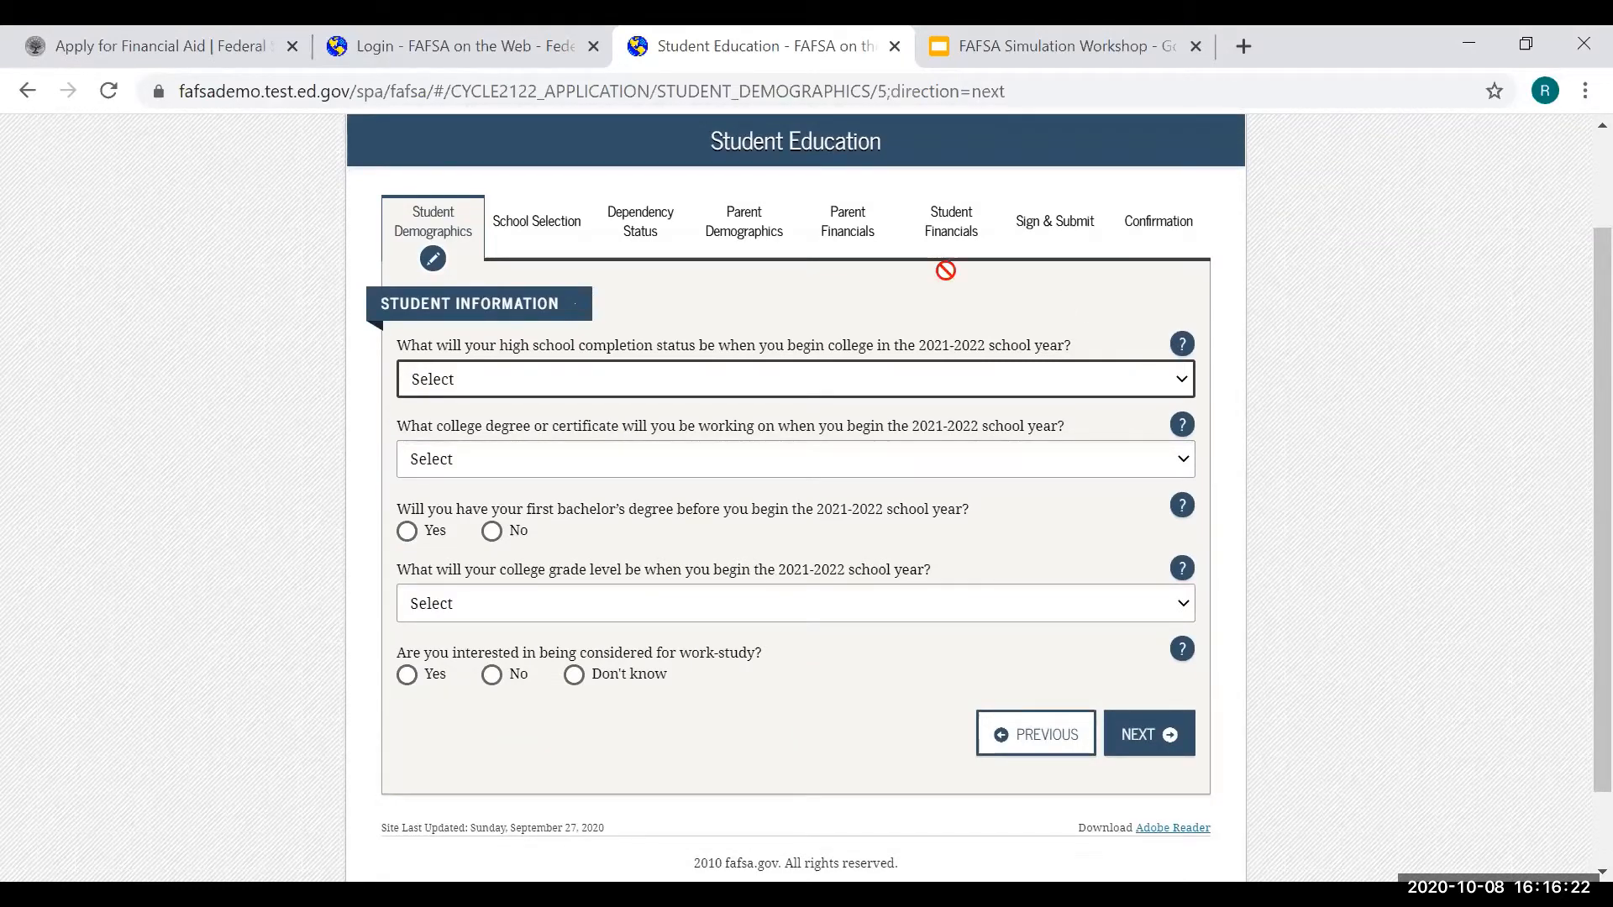
pyautogui.click(760, 382)
pyautogui.click(670, 456)
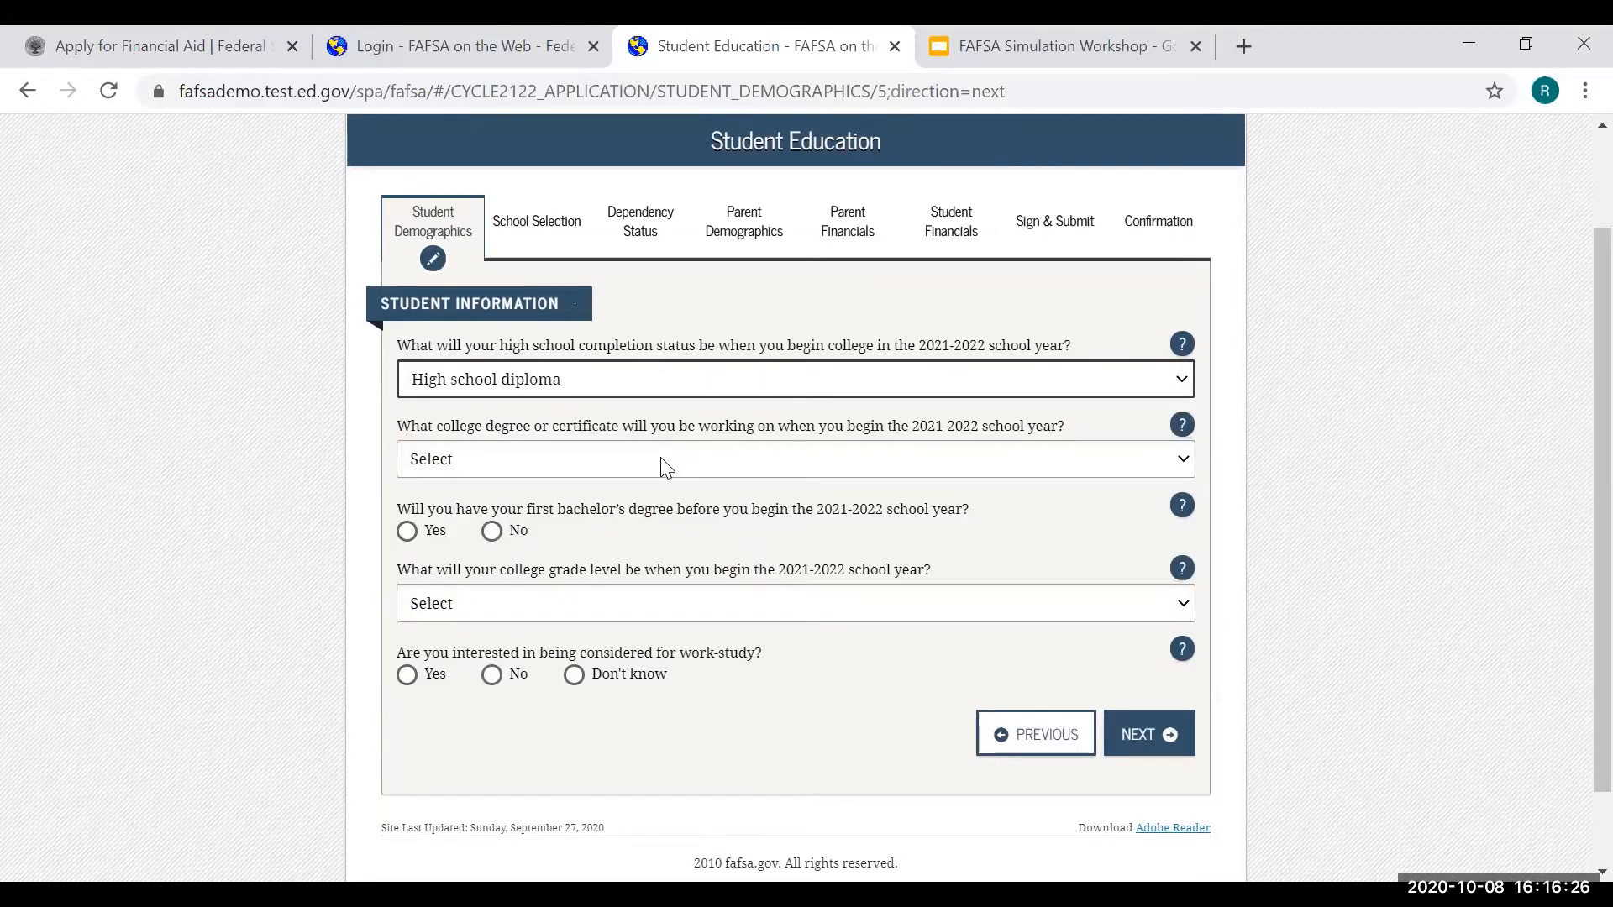
pyautogui.click(665, 465)
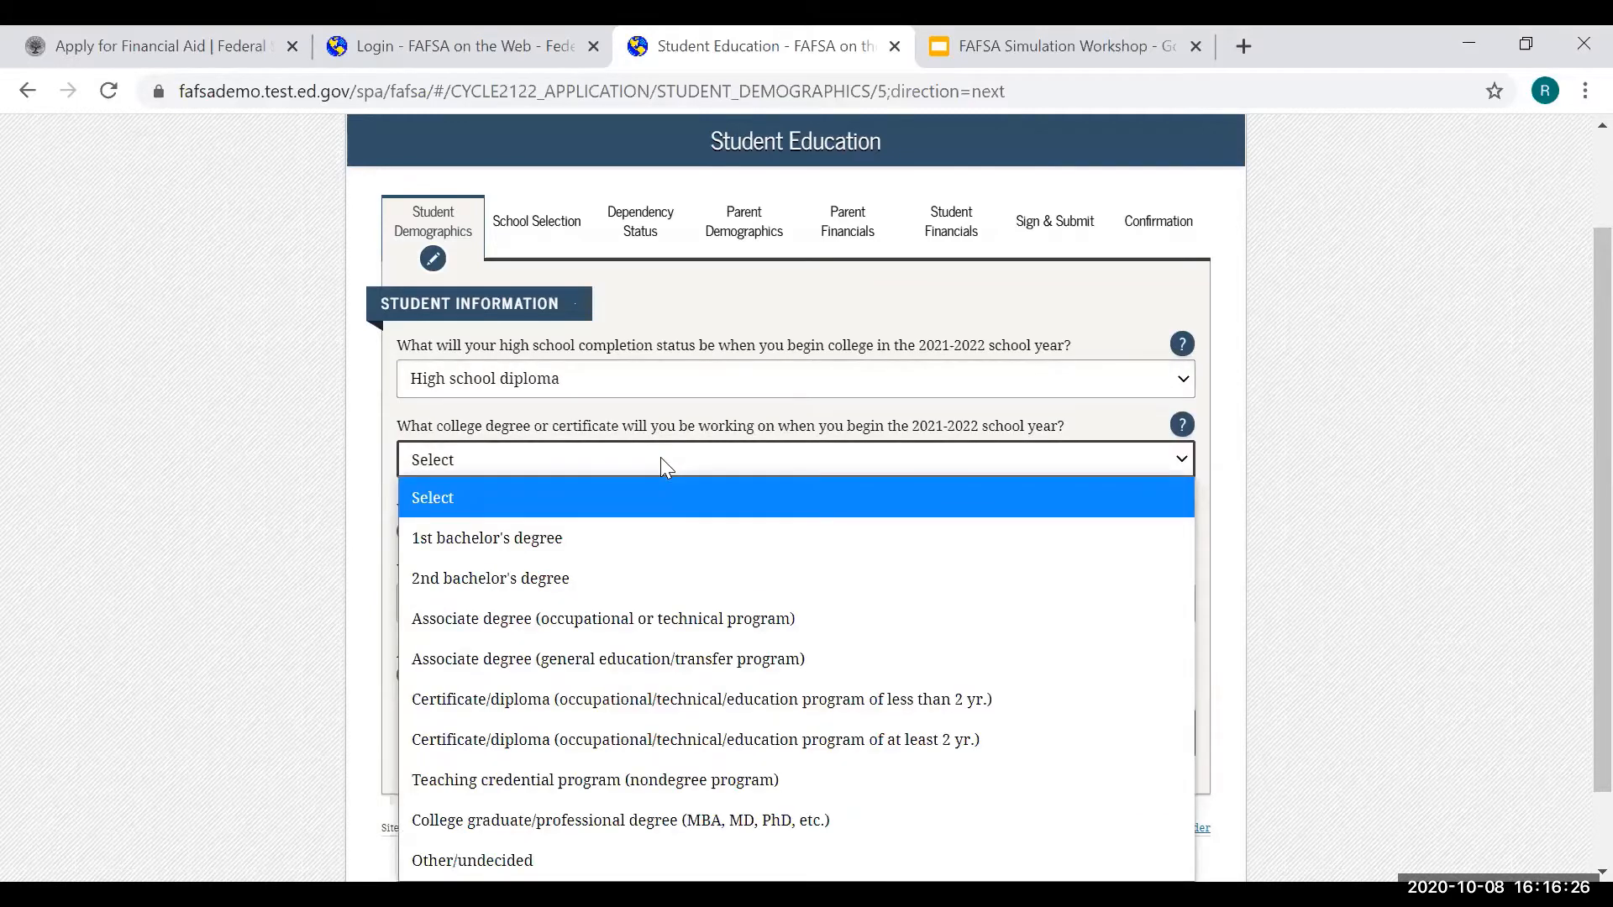
pyautogui.click(636, 618)
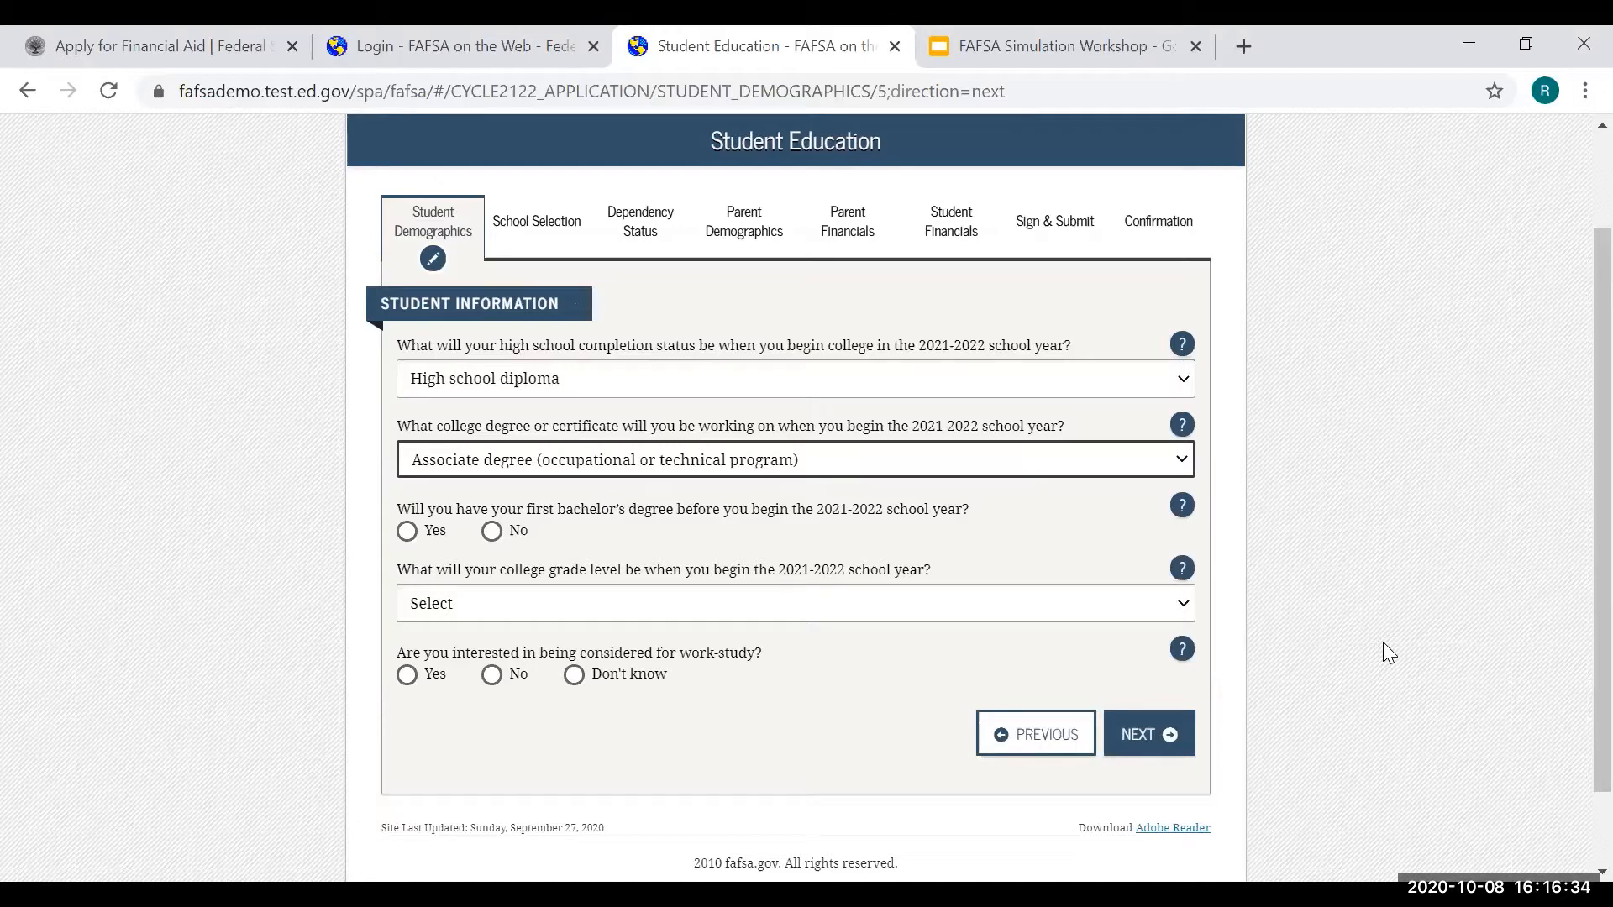
pyautogui.click(492, 531)
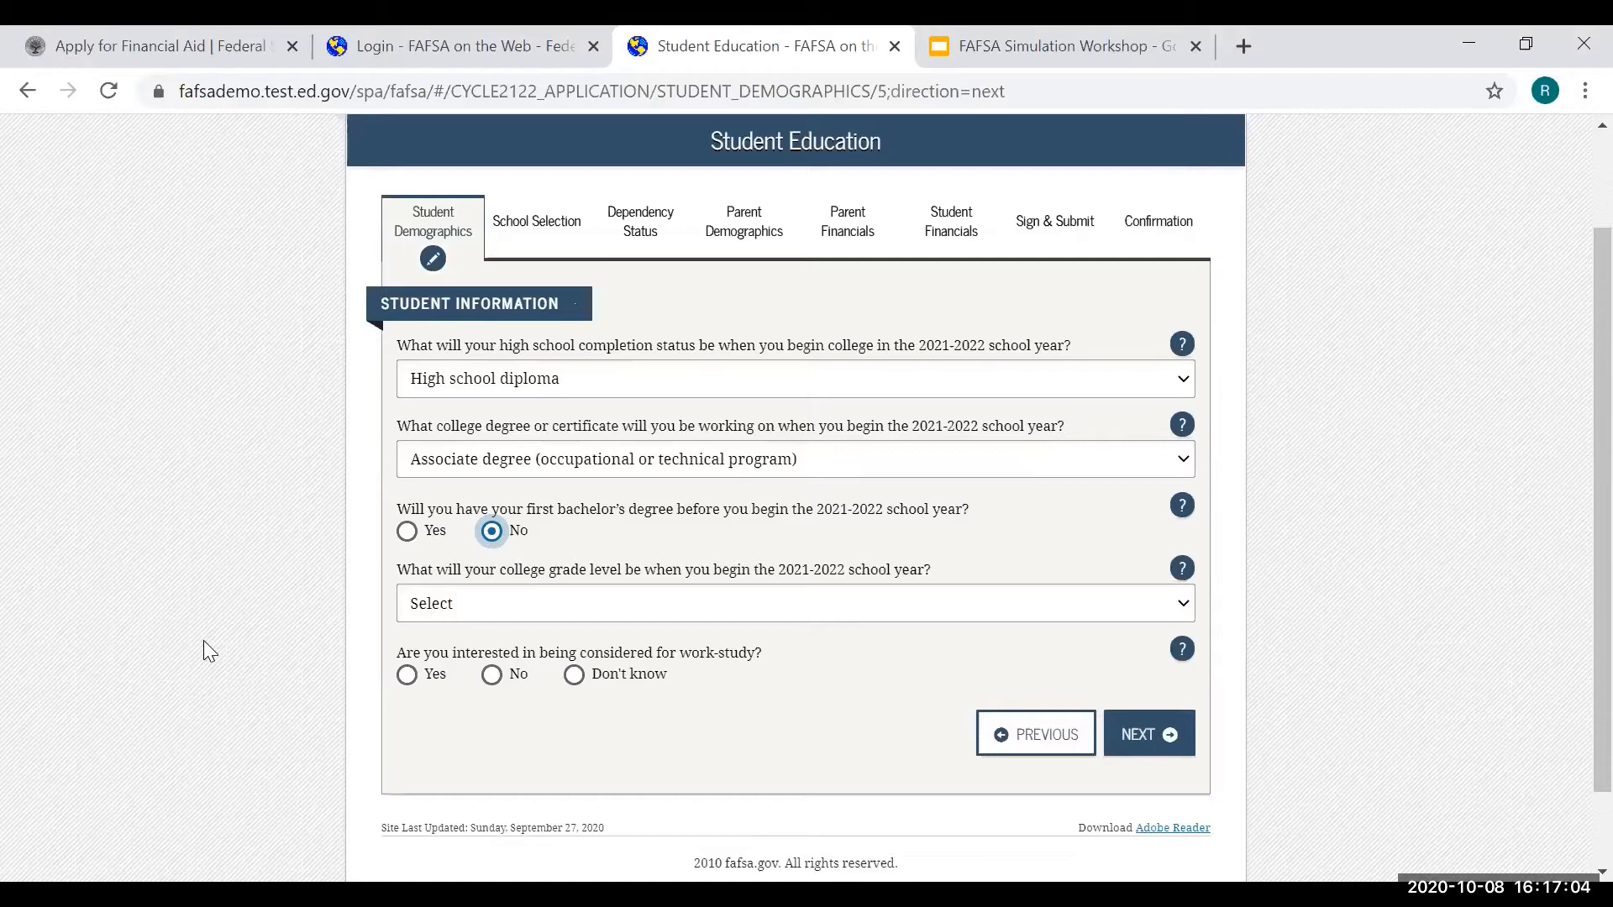
# - Set grade level to Attended college before/1st yr., answer Yes to work-study, and continue
pyautogui.click(538, 613)
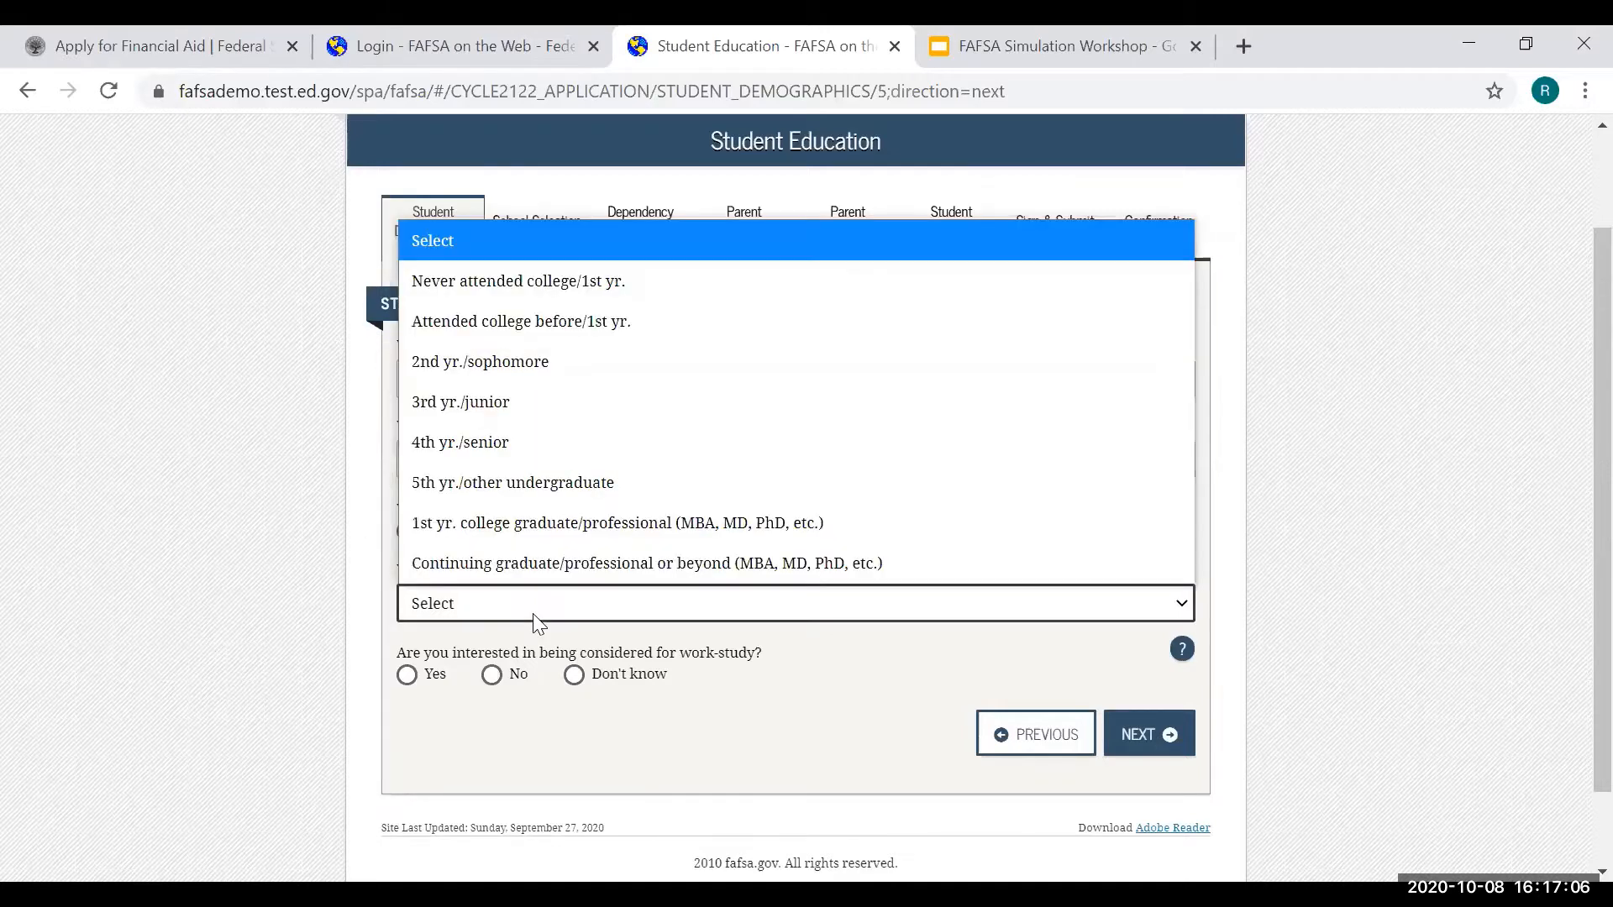
pyautogui.click(565, 324)
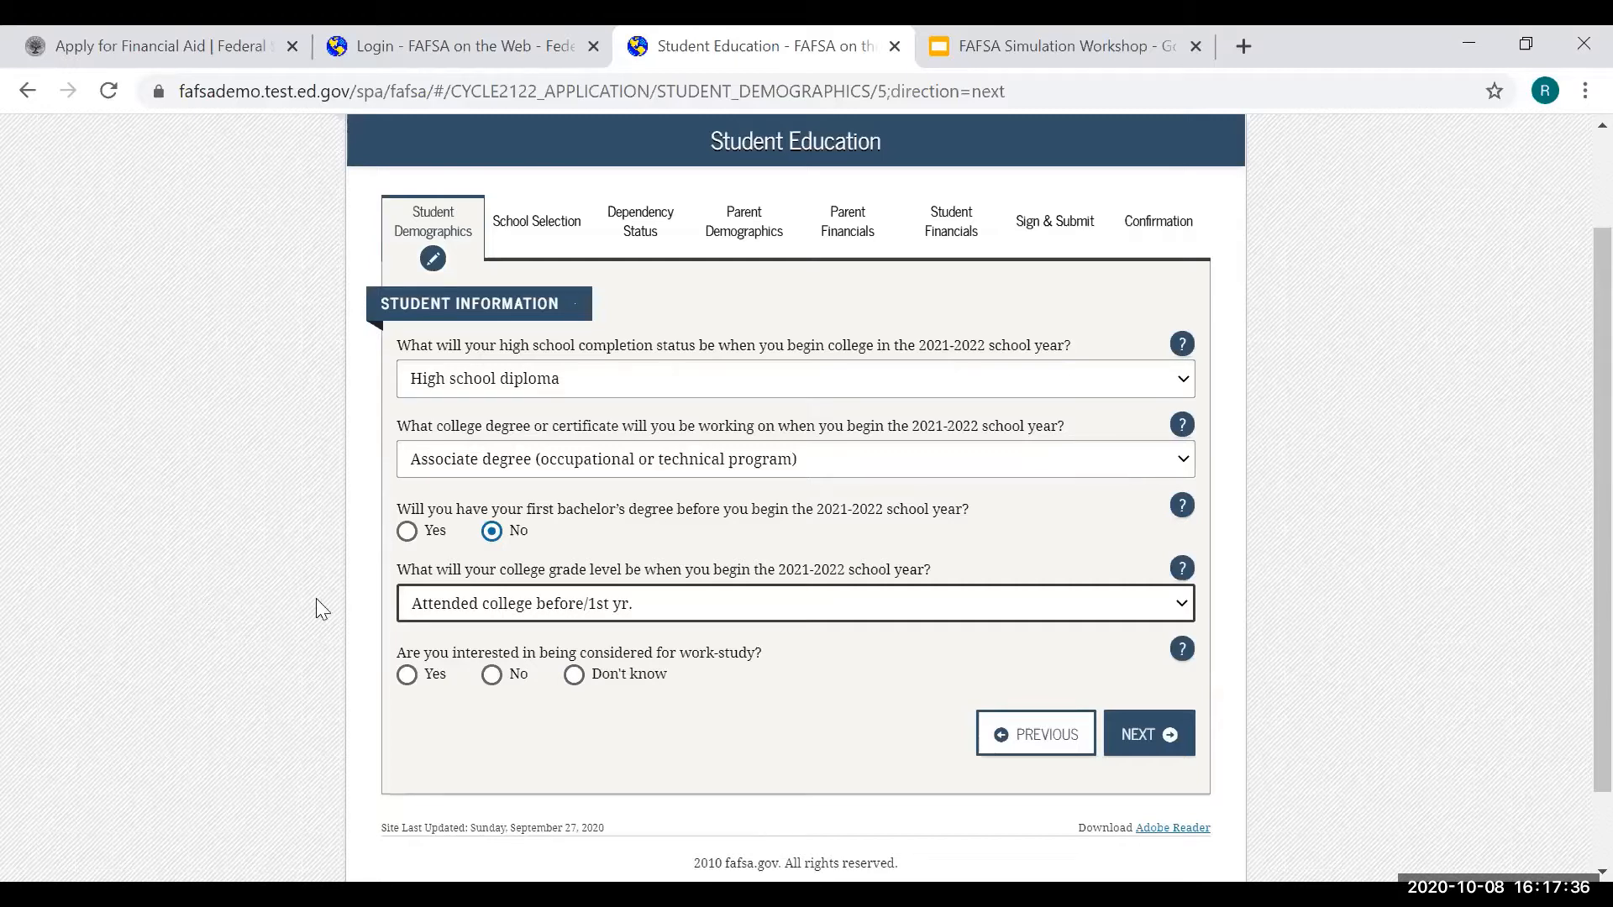
pyautogui.click(405, 677)
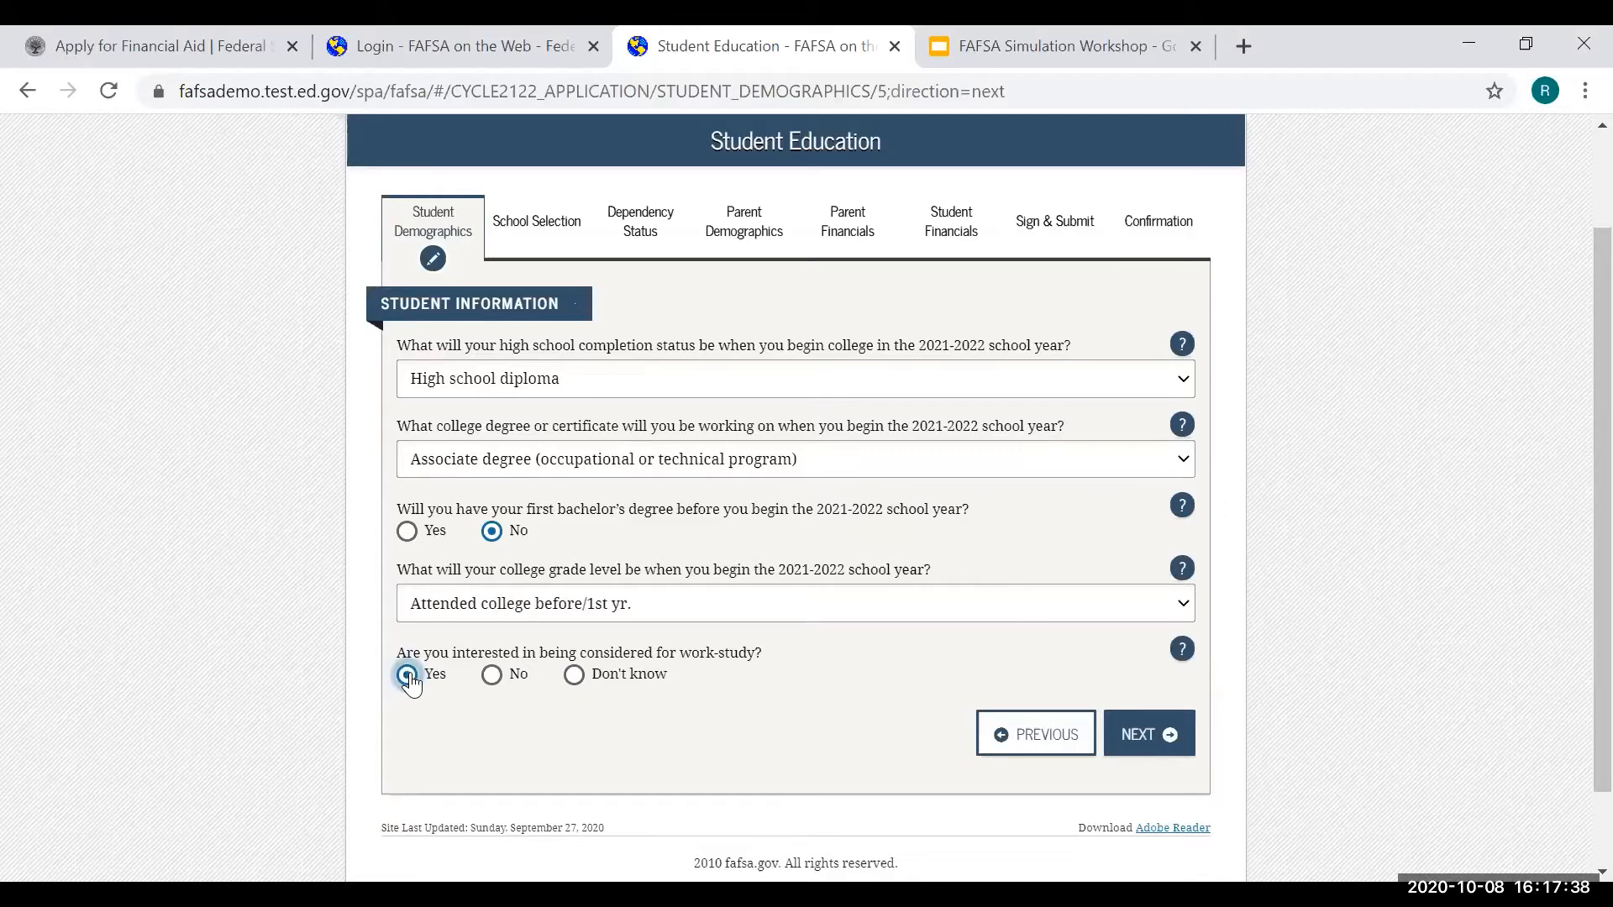
pyautogui.click(1157, 736)
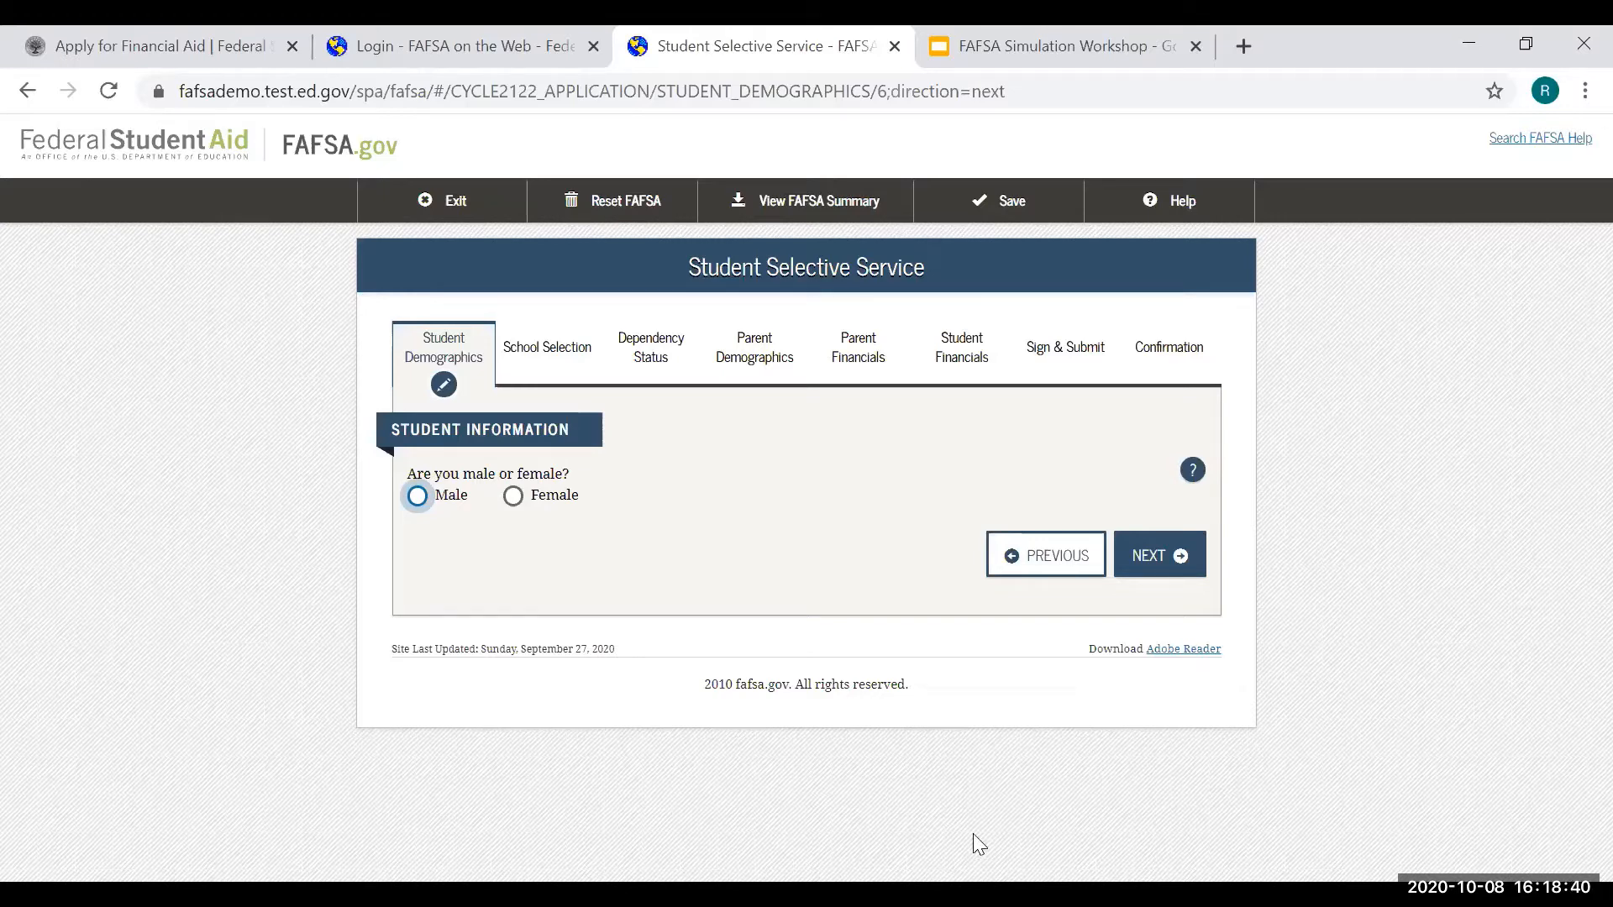
# - Answer Selective Service as male, not yet registered, and Yes to registering the student
pyautogui.click(419, 501)
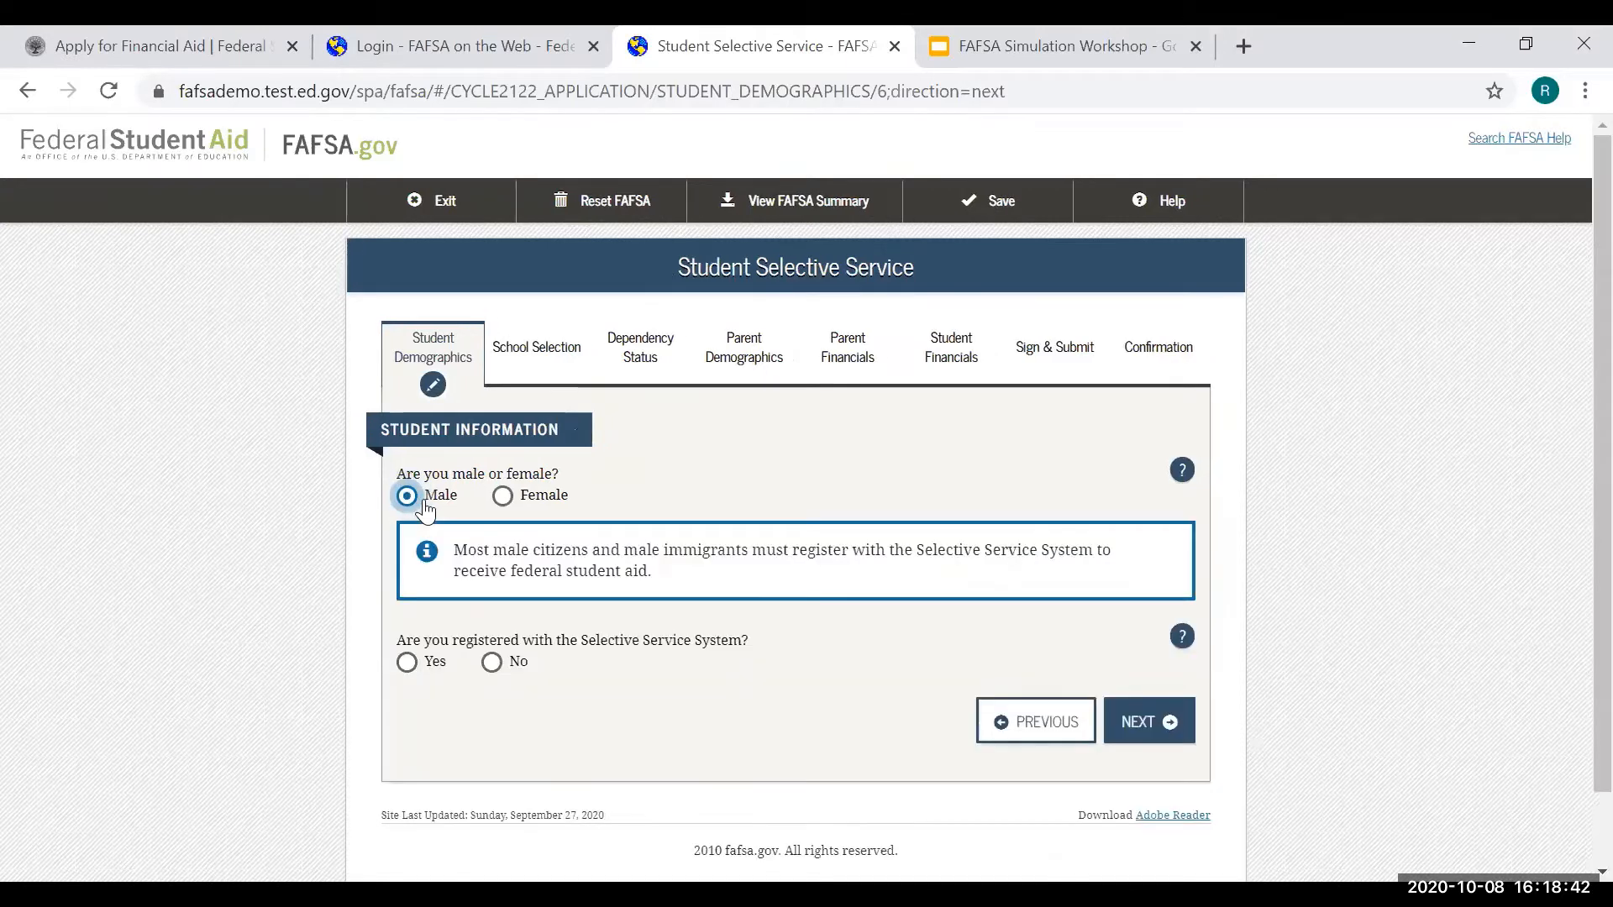
pyautogui.click(509, 666)
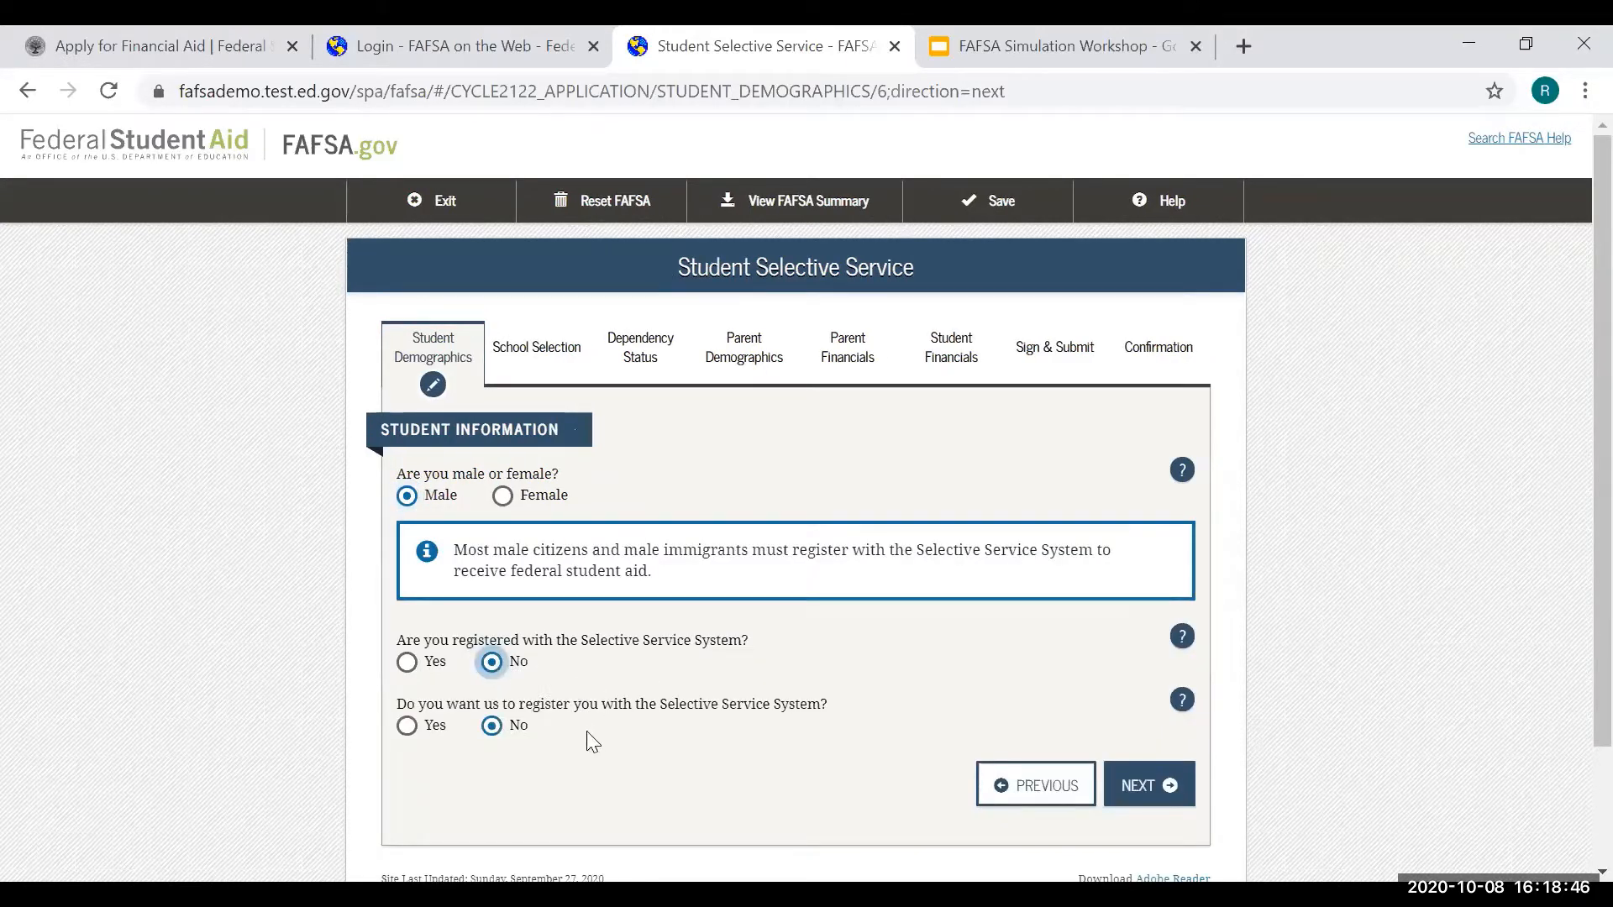
pyautogui.click(408, 728)
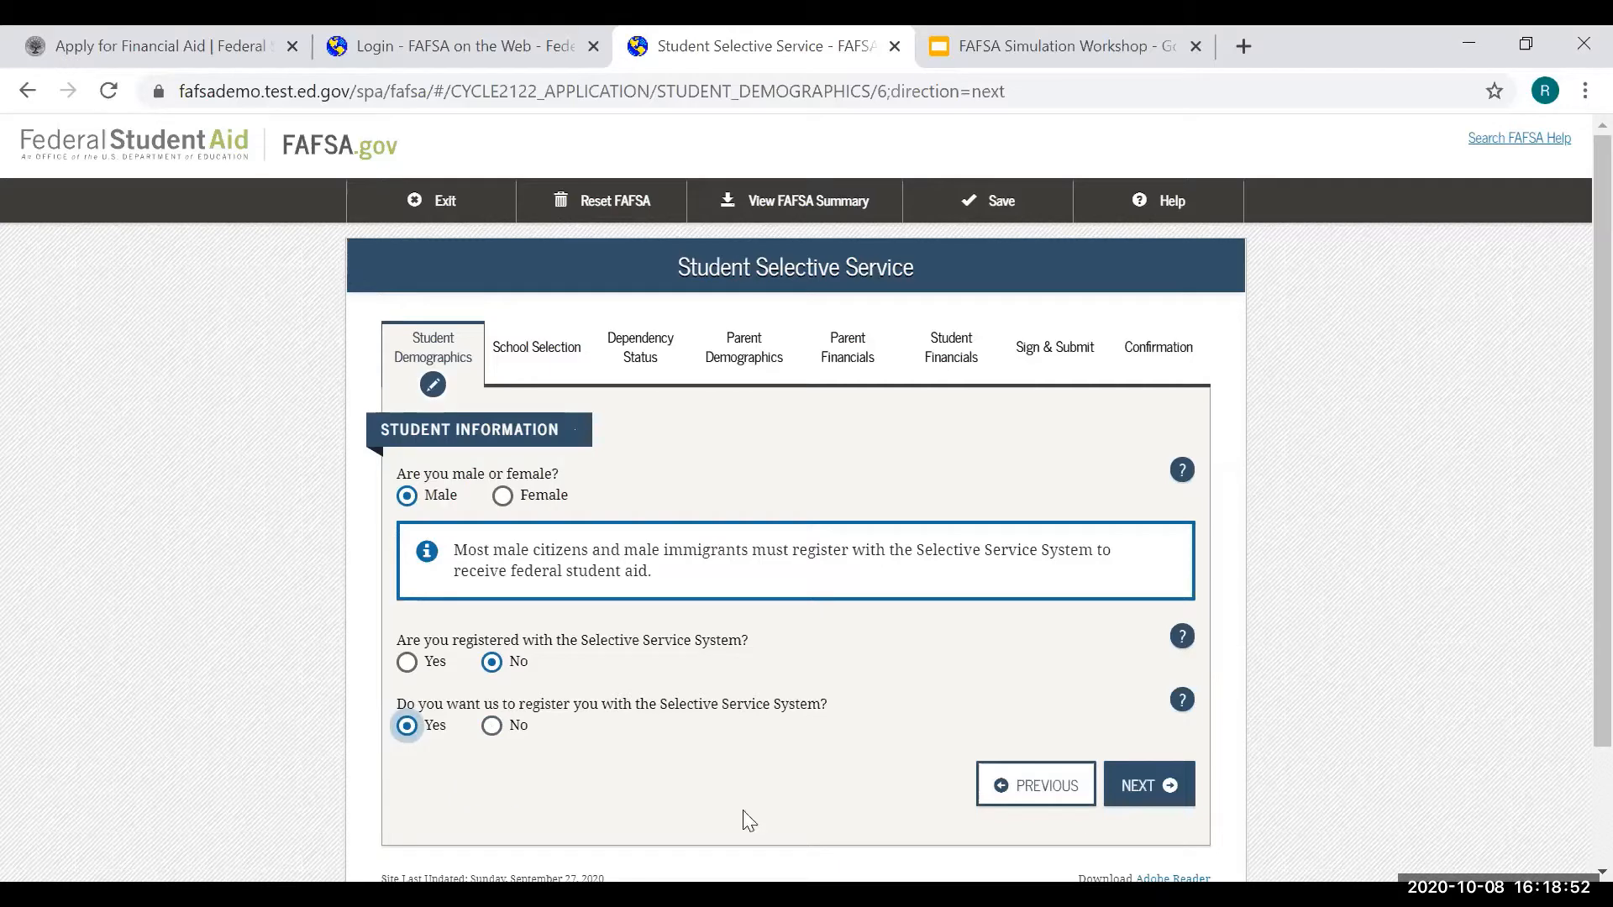
pyautogui.click(1155, 790)
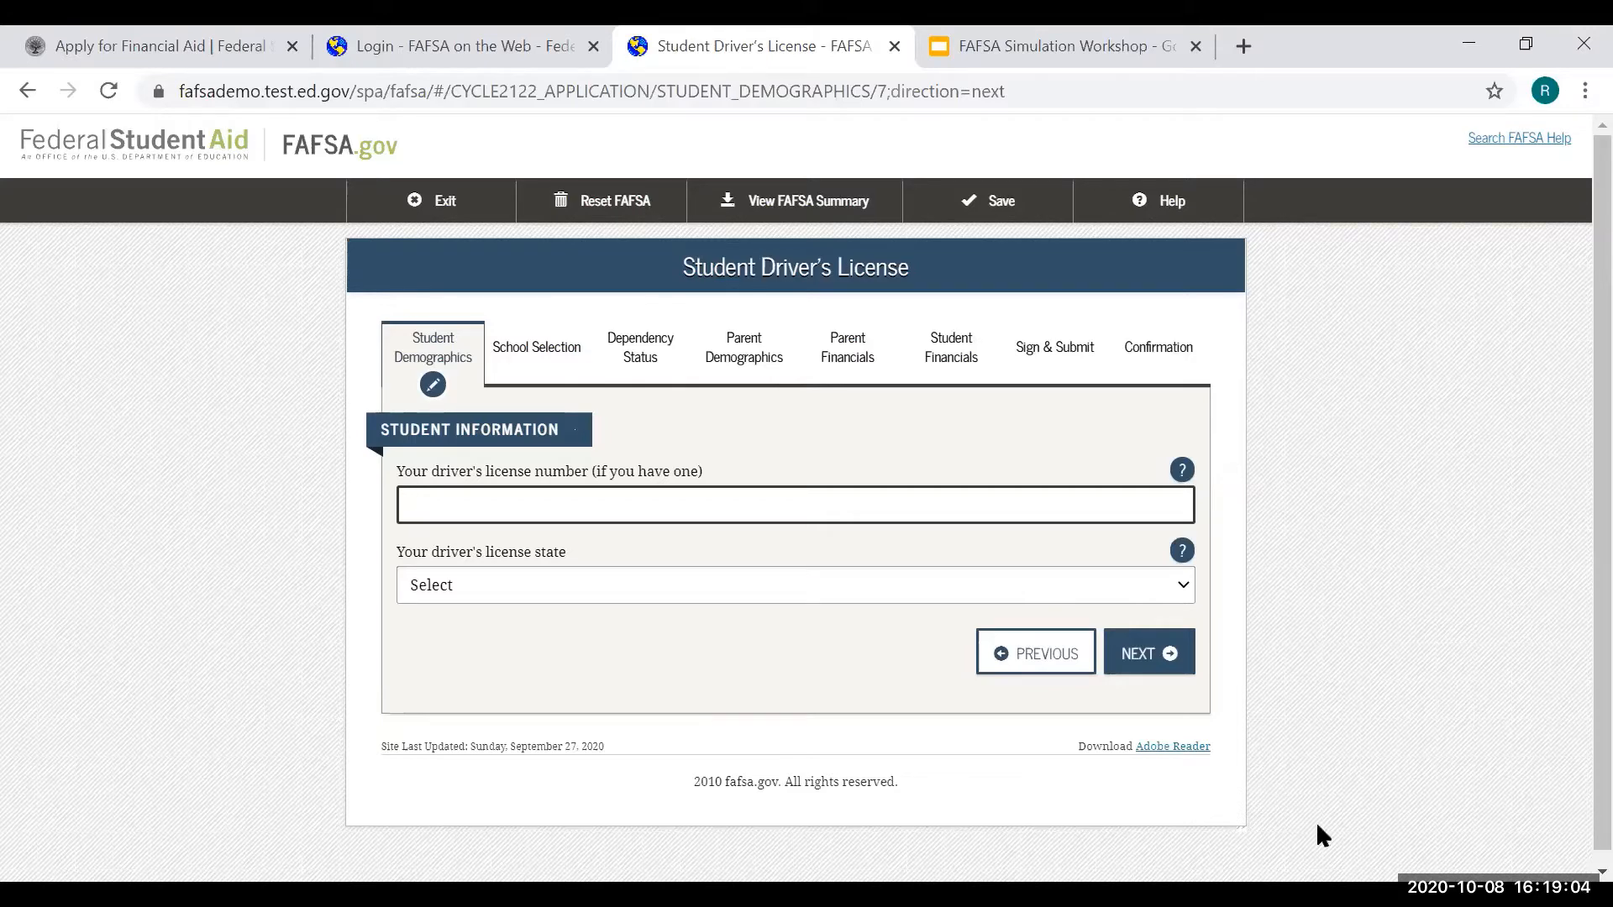
# - Skip the driver's license details, leaving all fields empty
pyautogui.click(1165, 668)
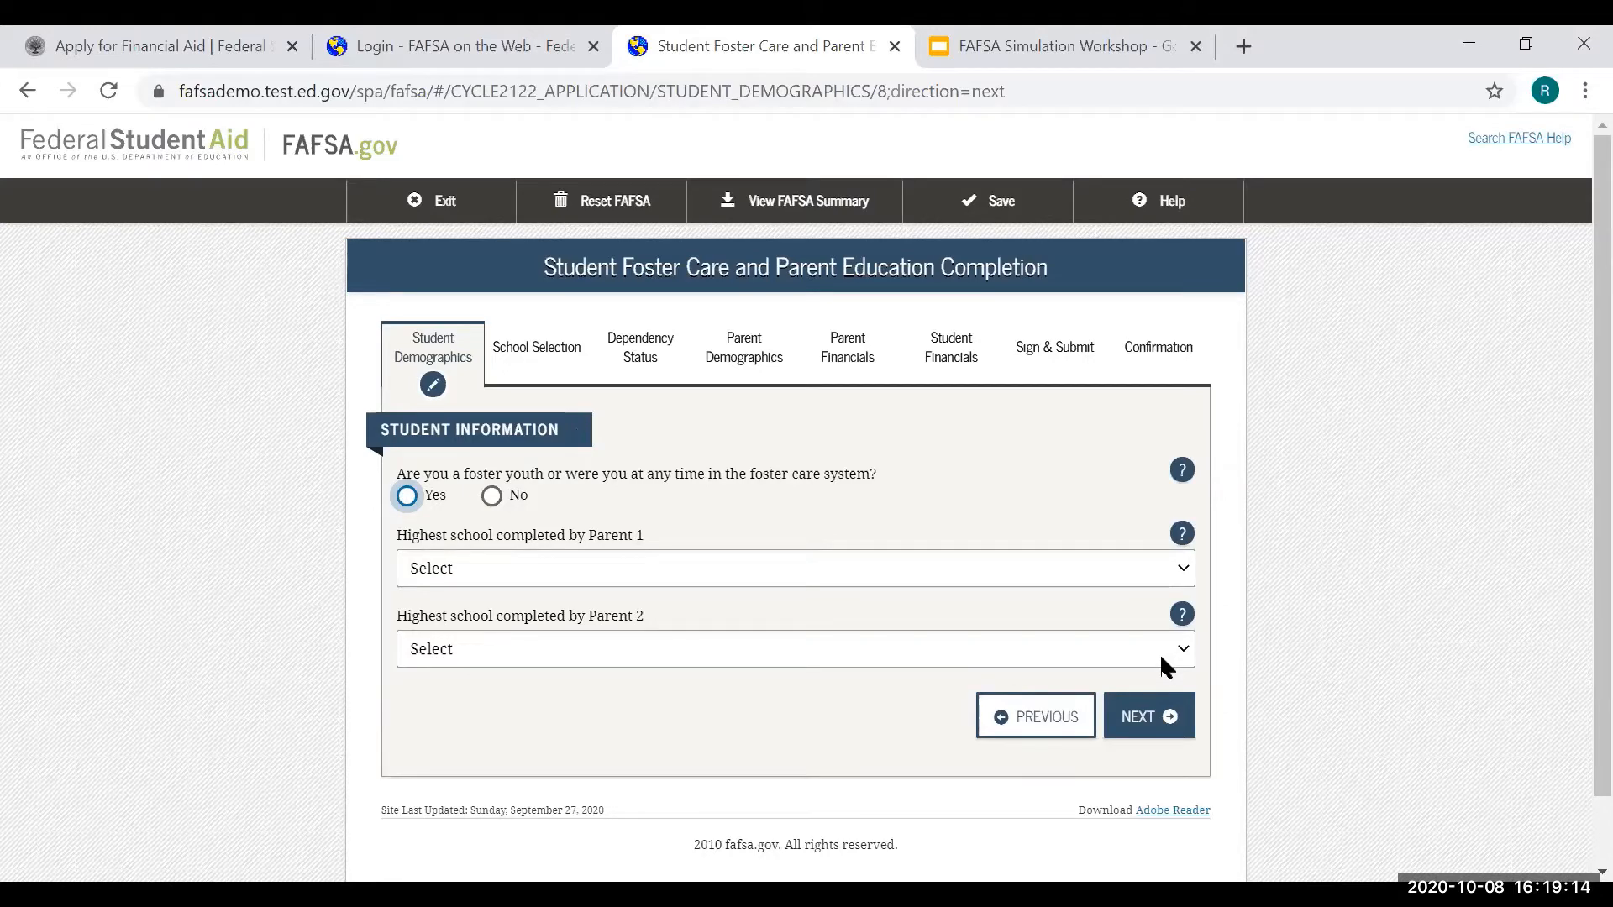
# - Answer No to foster care; Parent 1 Middle School/Jr. High, Parent 2 College or beyond
pyautogui.click(491, 500)
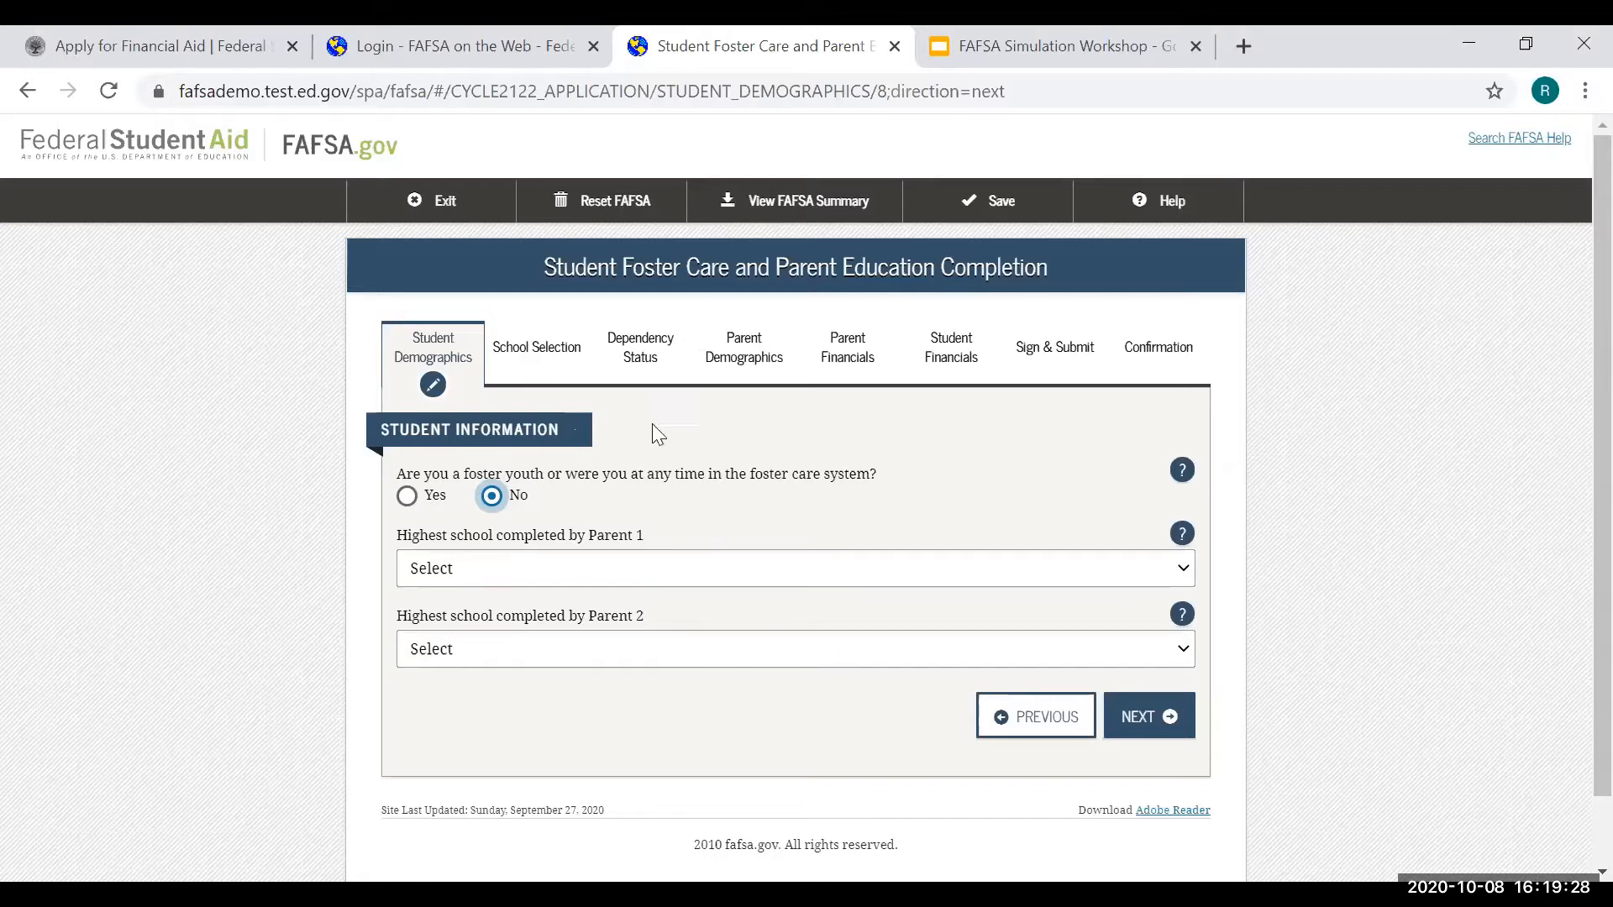
pyautogui.click(707, 571)
pyautogui.click(681, 652)
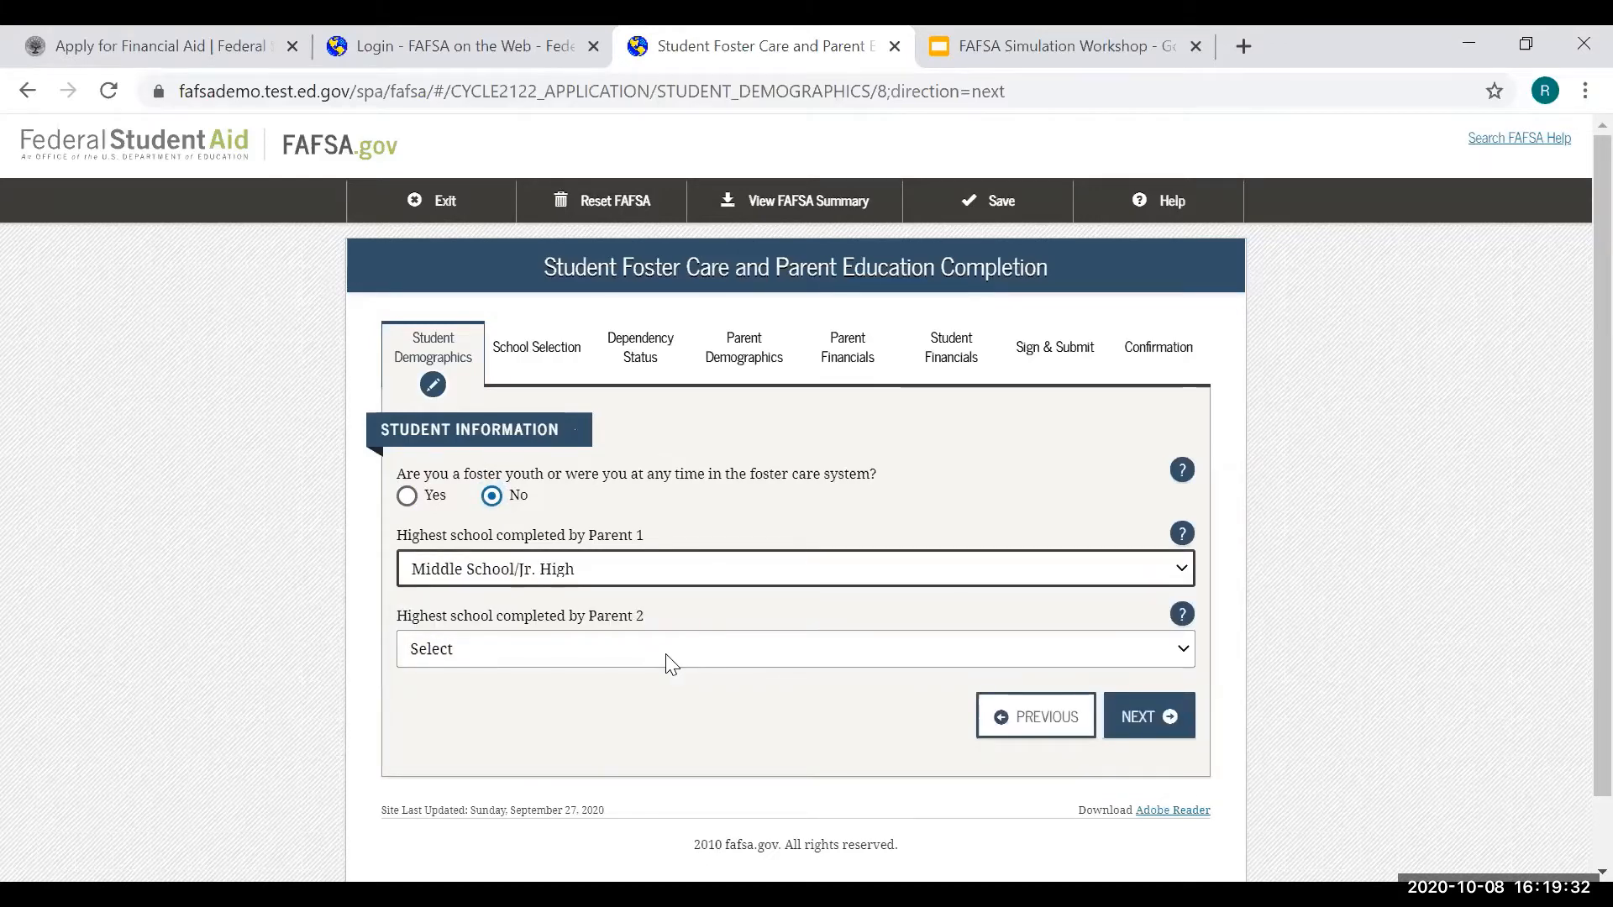
pyautogui.click(667, 656)
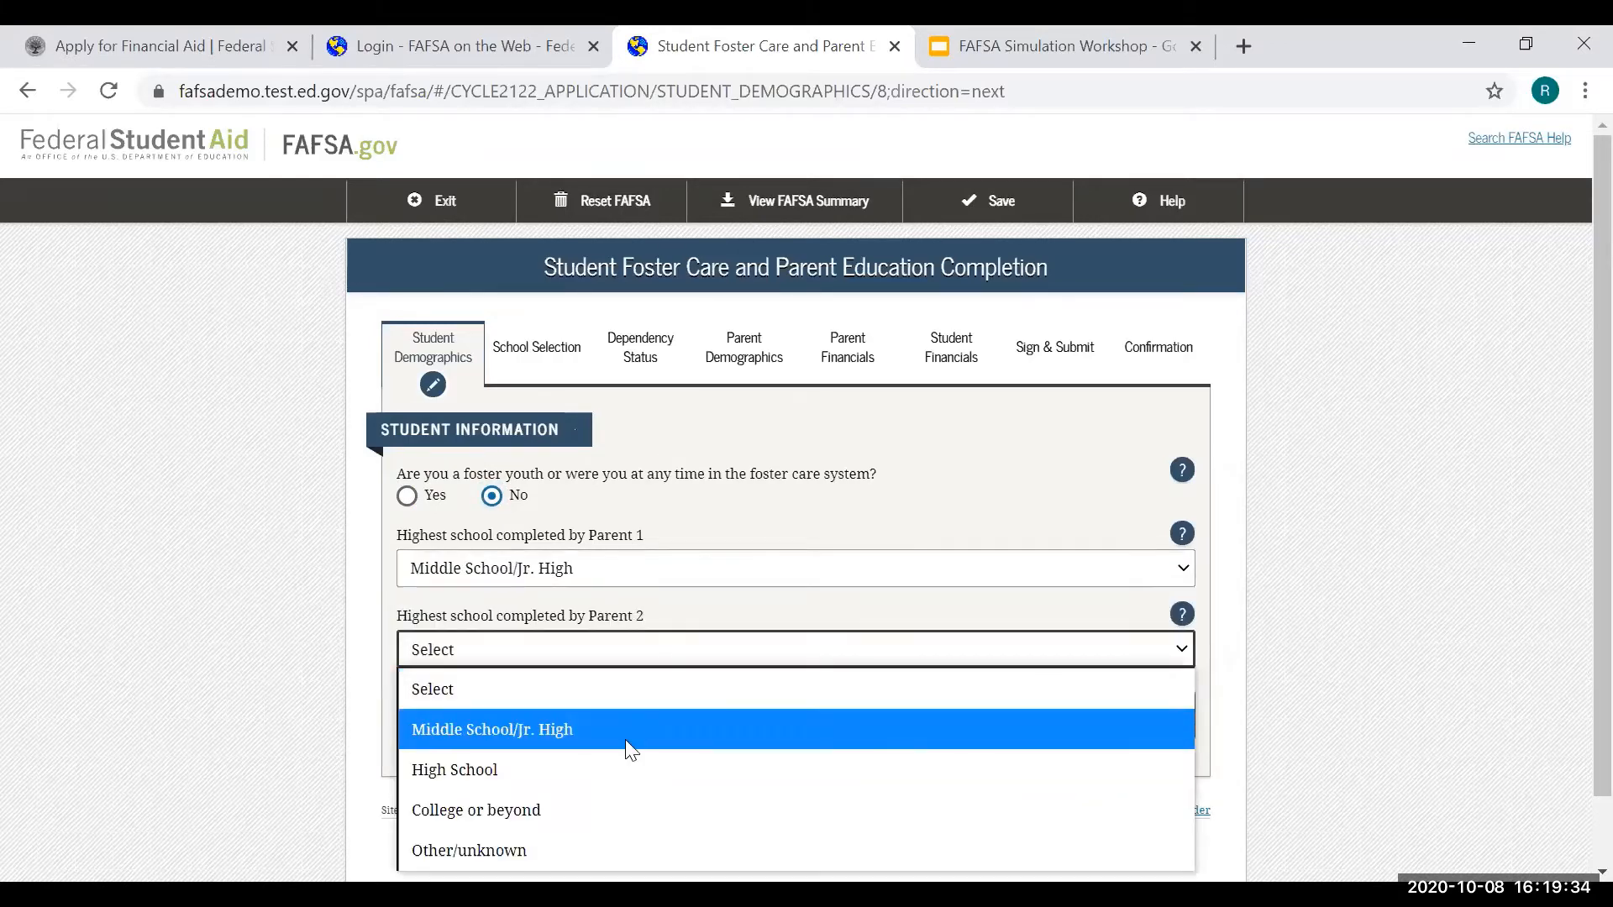
pyautogui.click(607, 812)
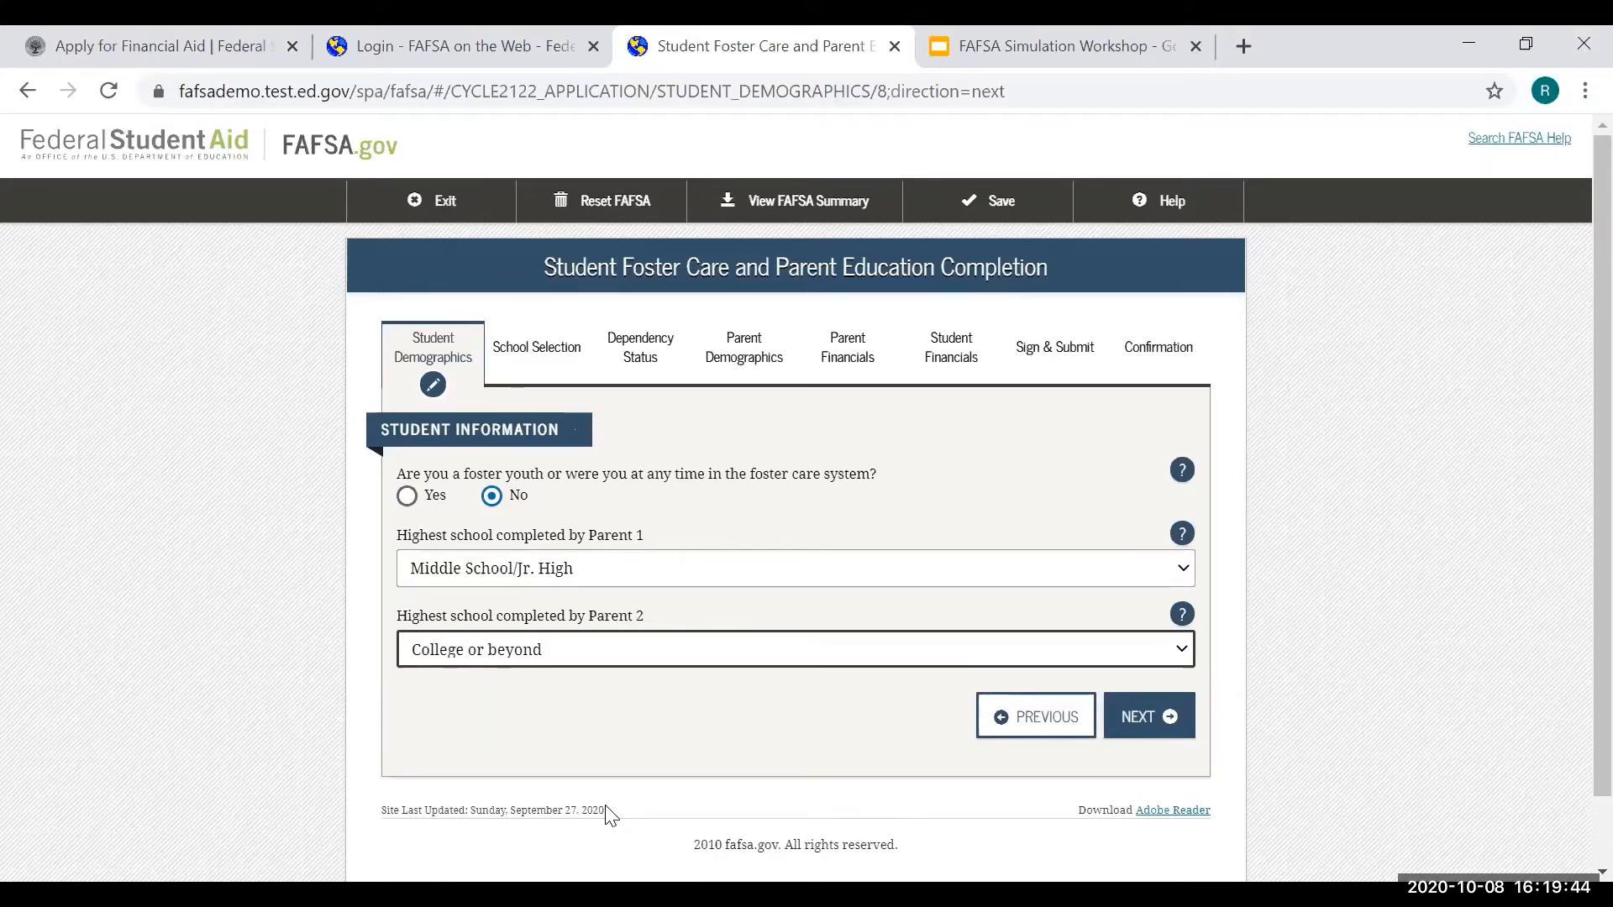
pyautogui.click(1175, 720)
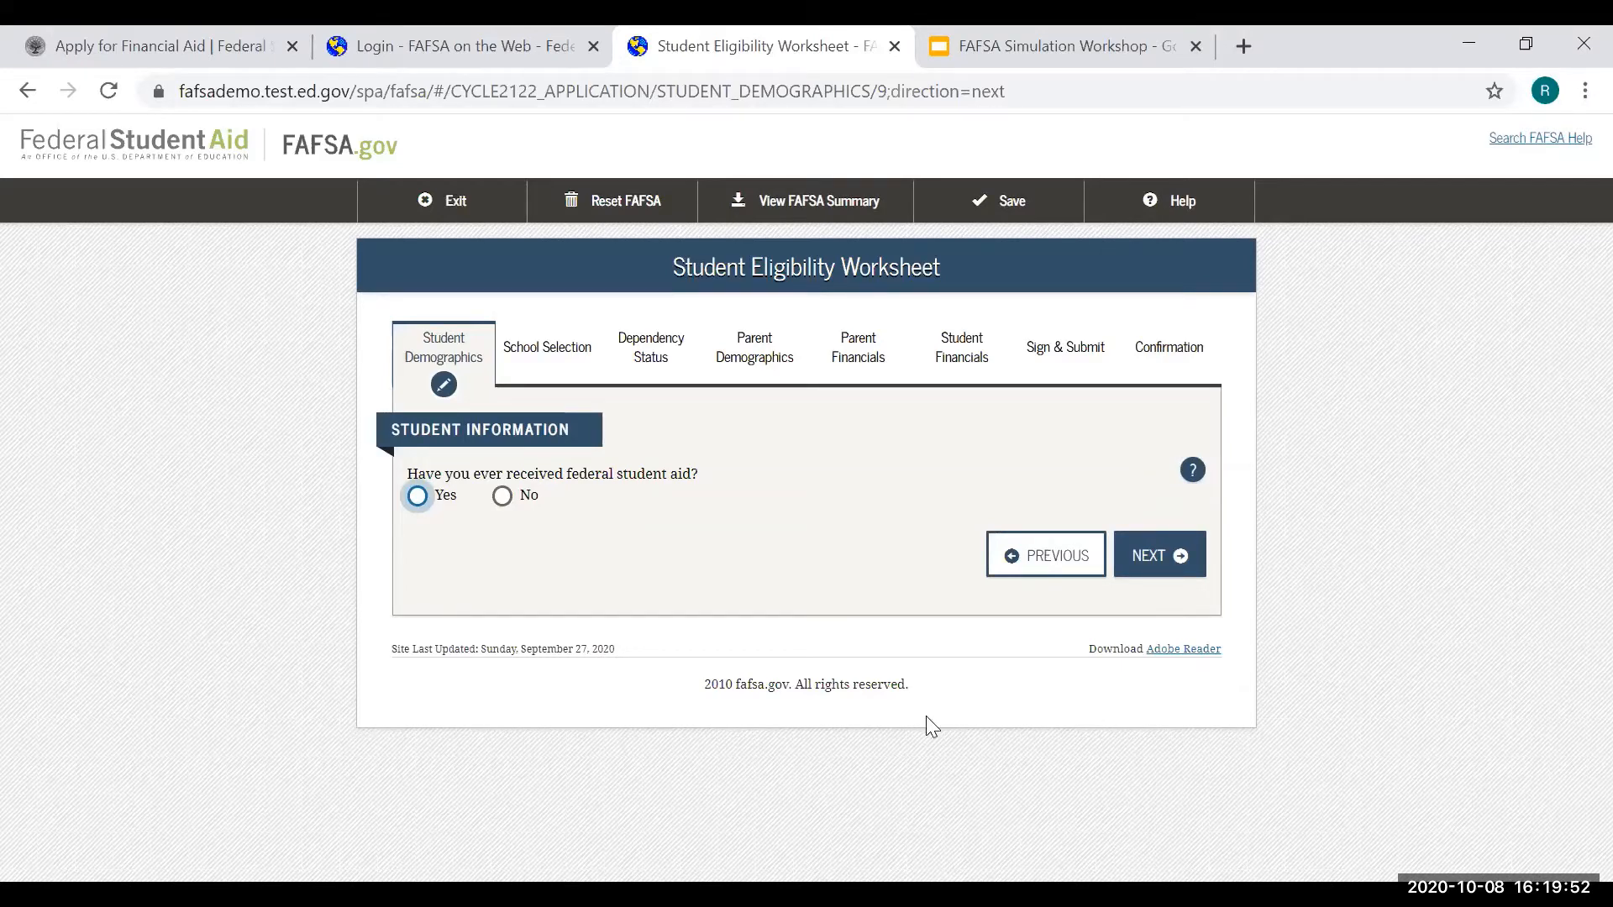
# - Answer No to 'Have you ever received federal student aid?' and continue
pyautogui.click(503, 497)
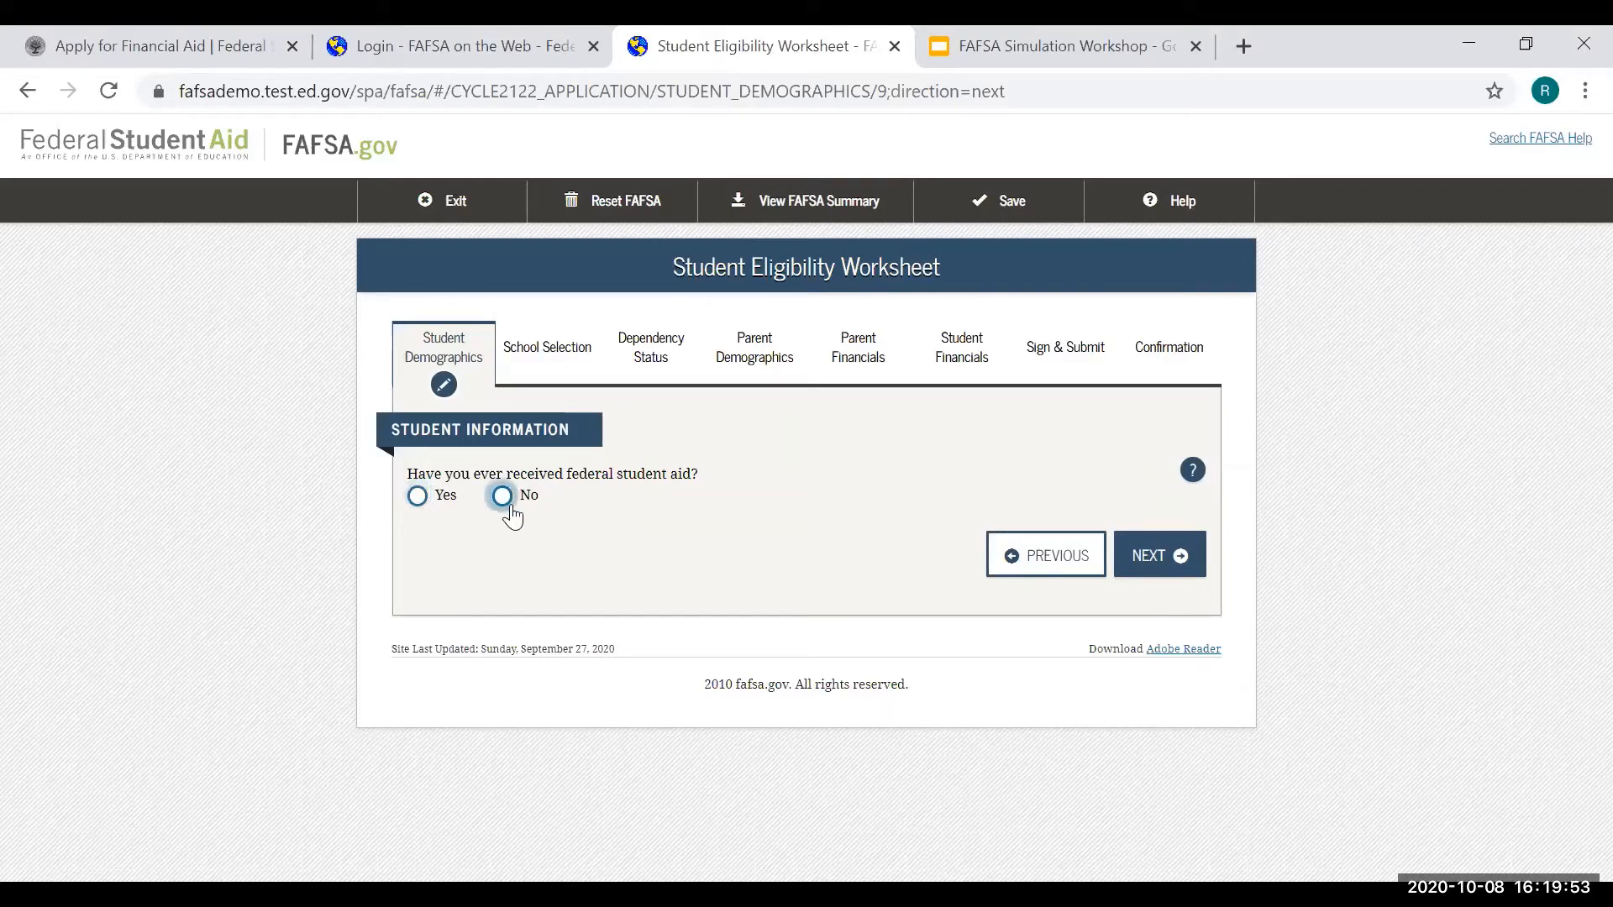
pyautogui.click(1158, 559)
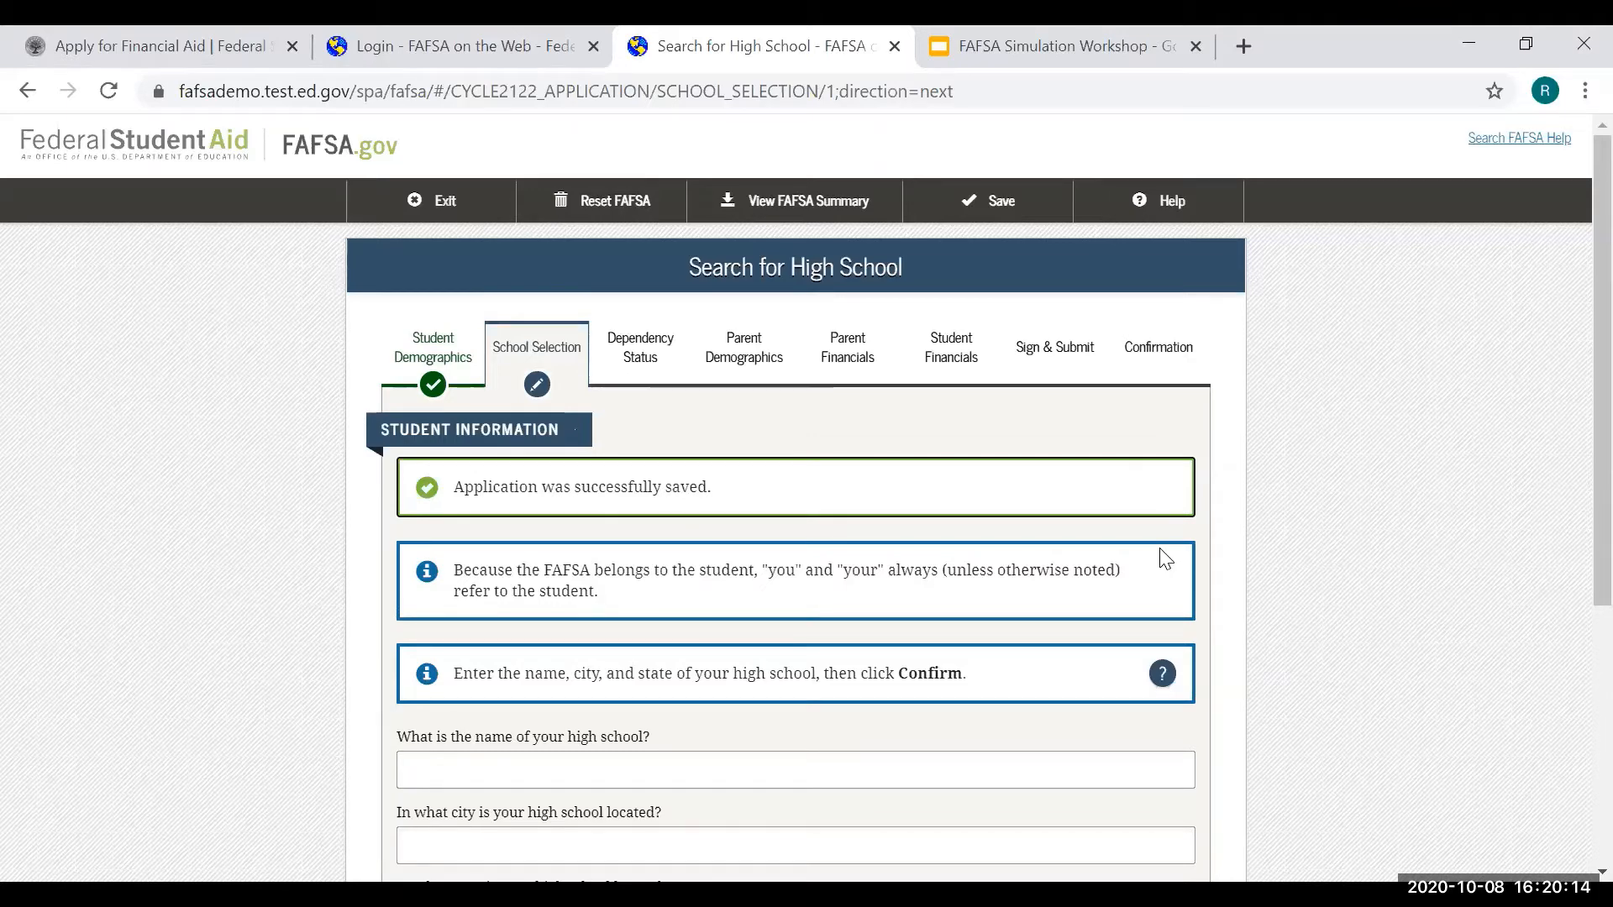
# - Enter ABC Sample High School, city Walnut, state California, as the high school
pyautogui.scroll(-2, 641, 717)
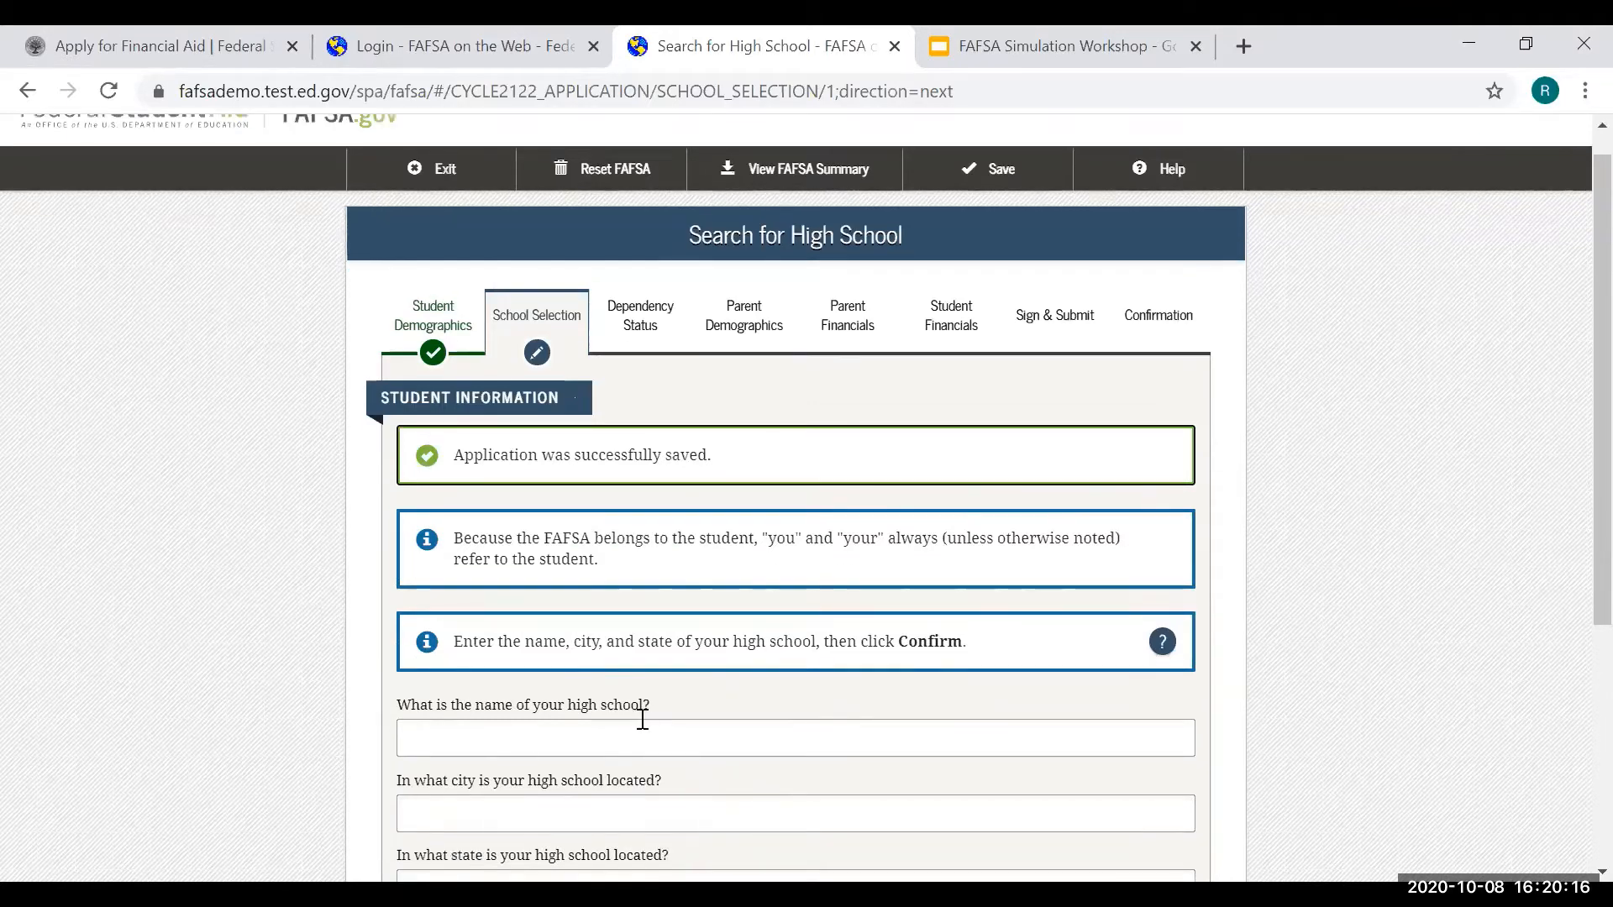
pyautogui.click(639, 648)
pyautogui.write('A')
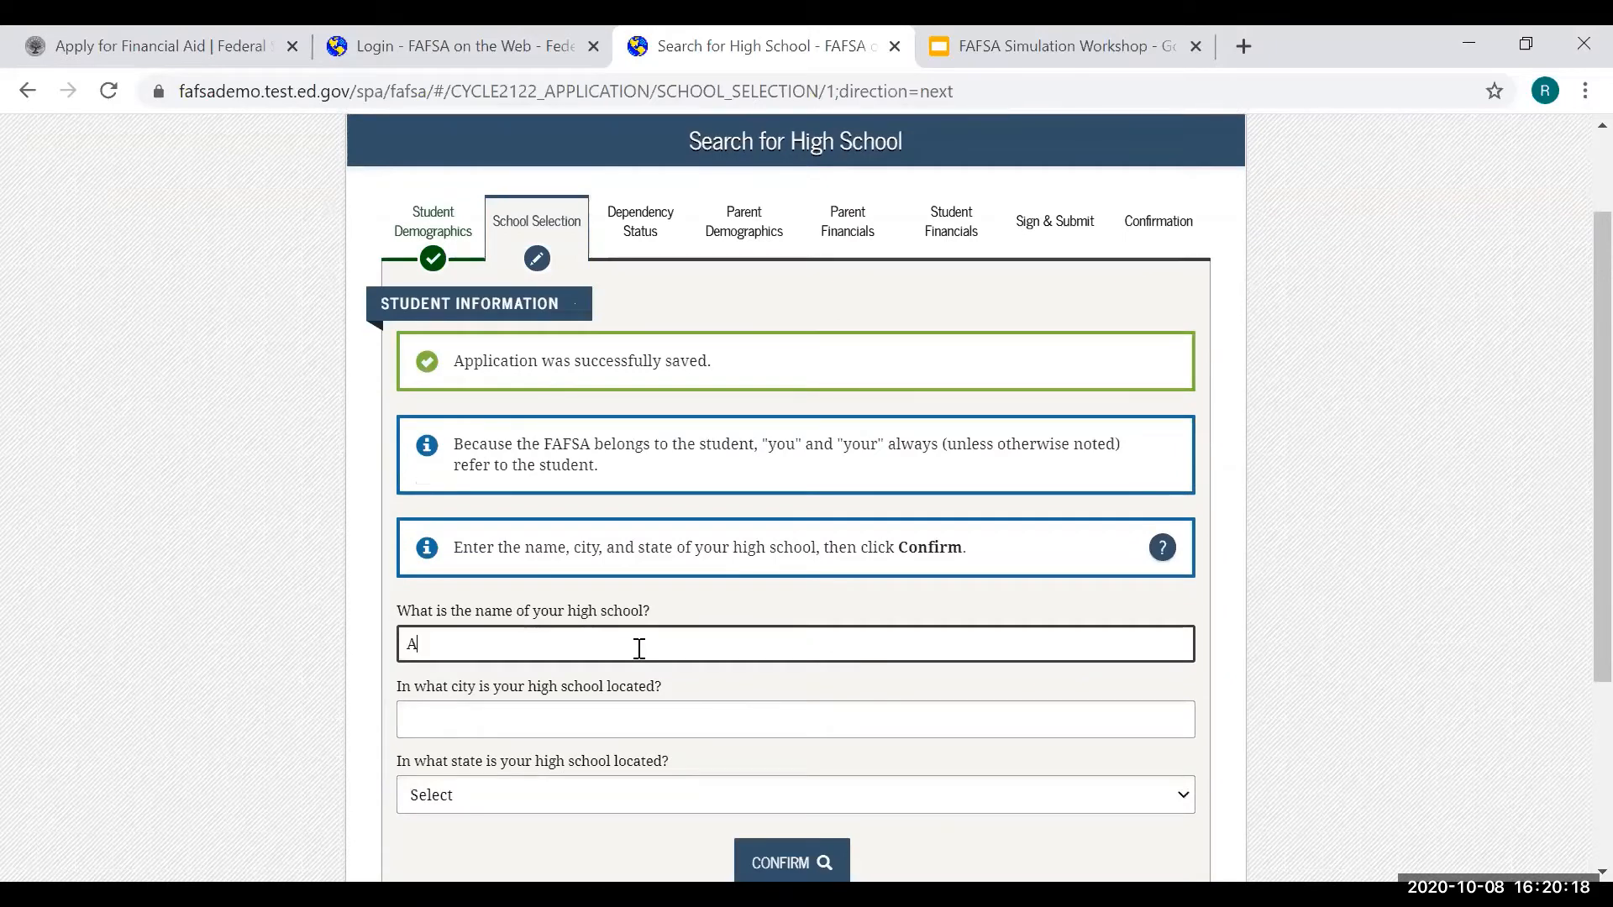
pyautogui.write('BC Sample High School')
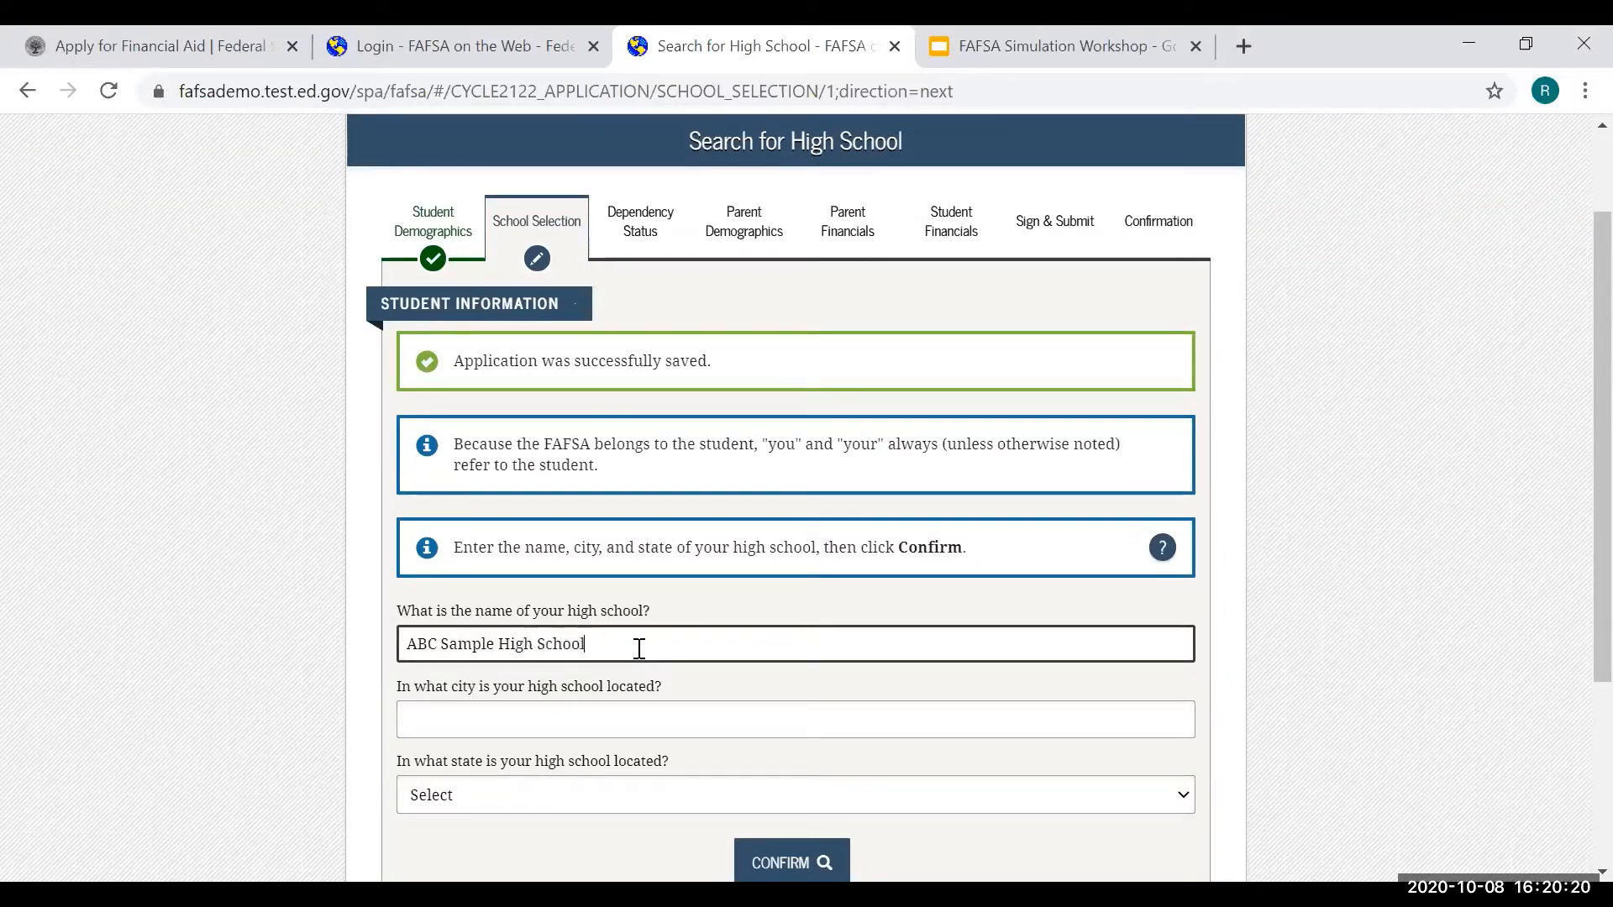
pyautogui.click(498, 704)
pyautogui.write('Wa')
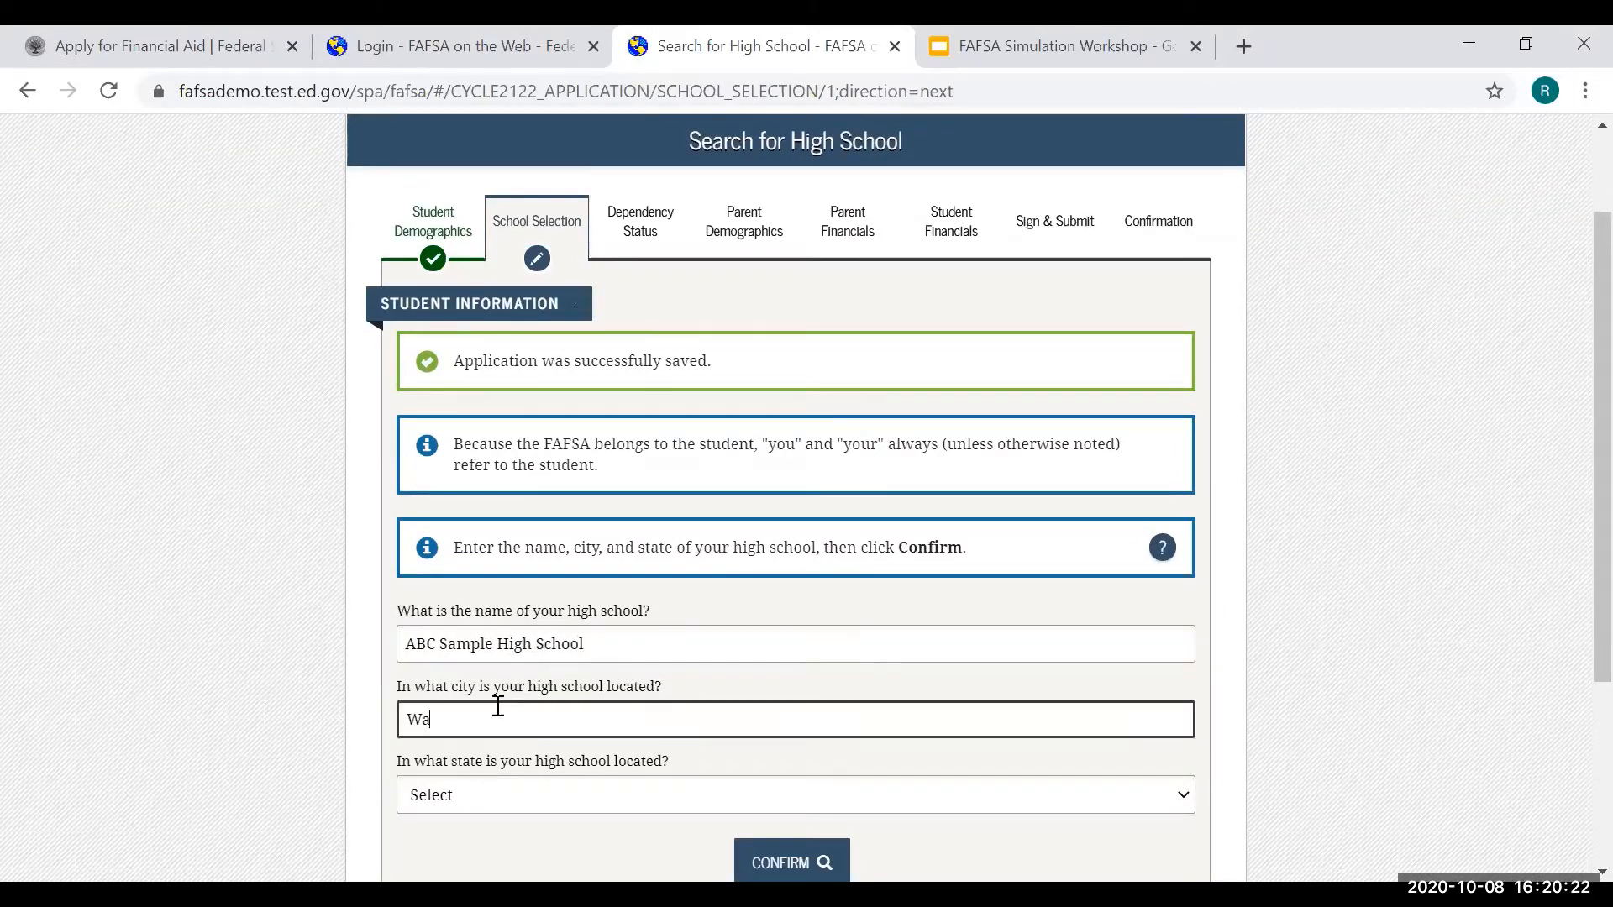
pyautogui.write('lnut')
pyautogui.click(486, 805)
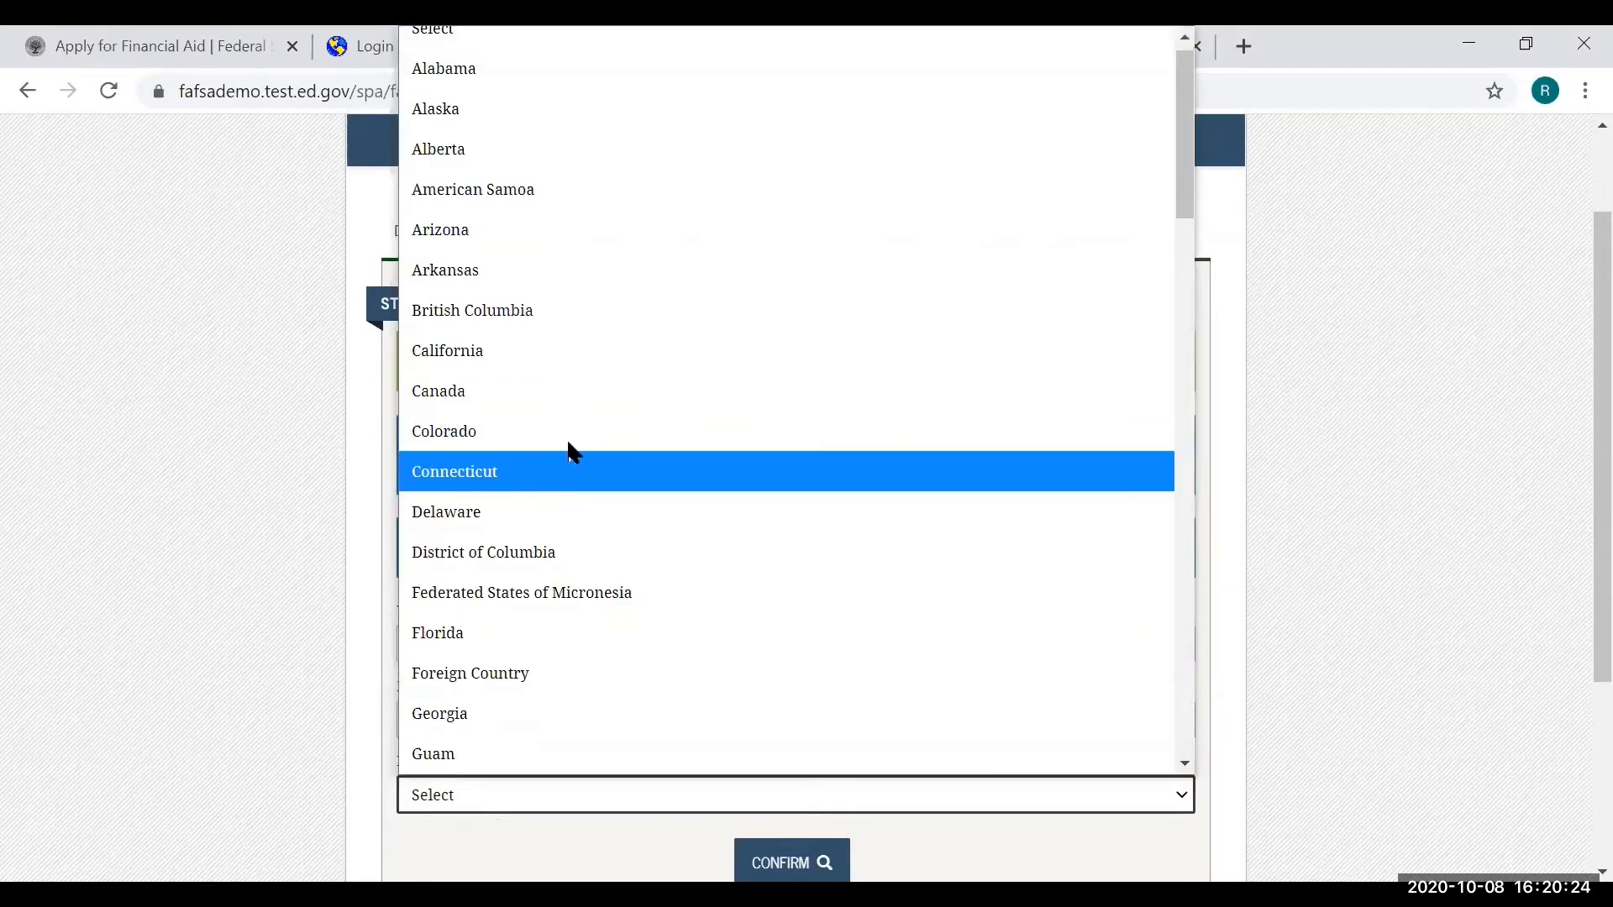
pyautogui.click(530, 358)
pyautogui.scroll(-2, 1405, 573)
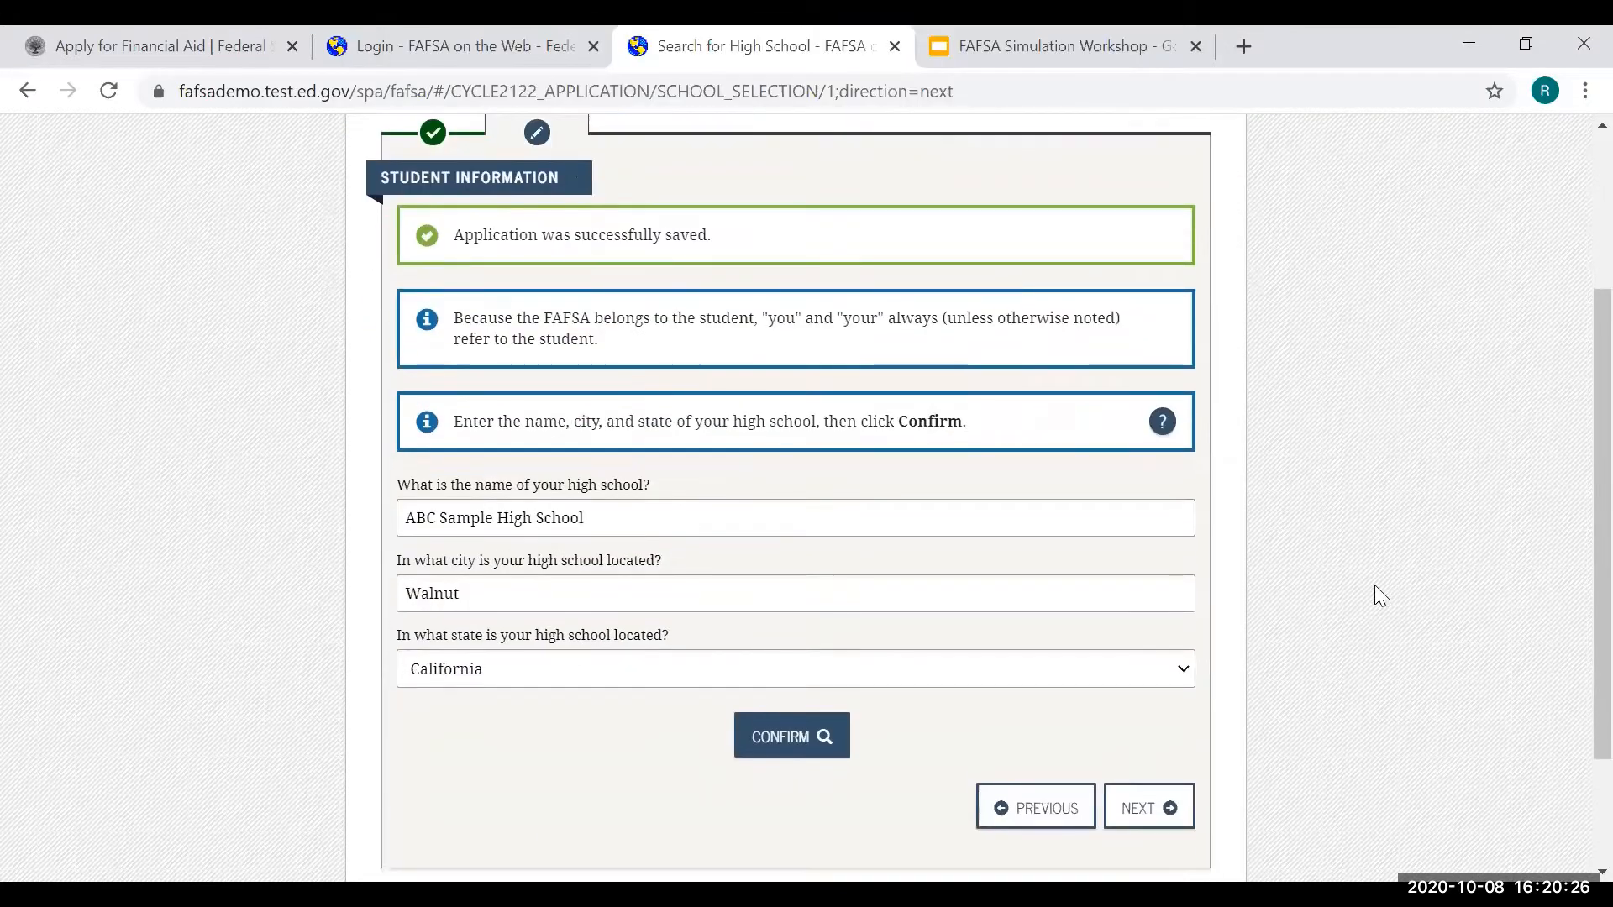
# - Choose to search for a college without a Federal School Code
pyautogui.click(1134, 808)
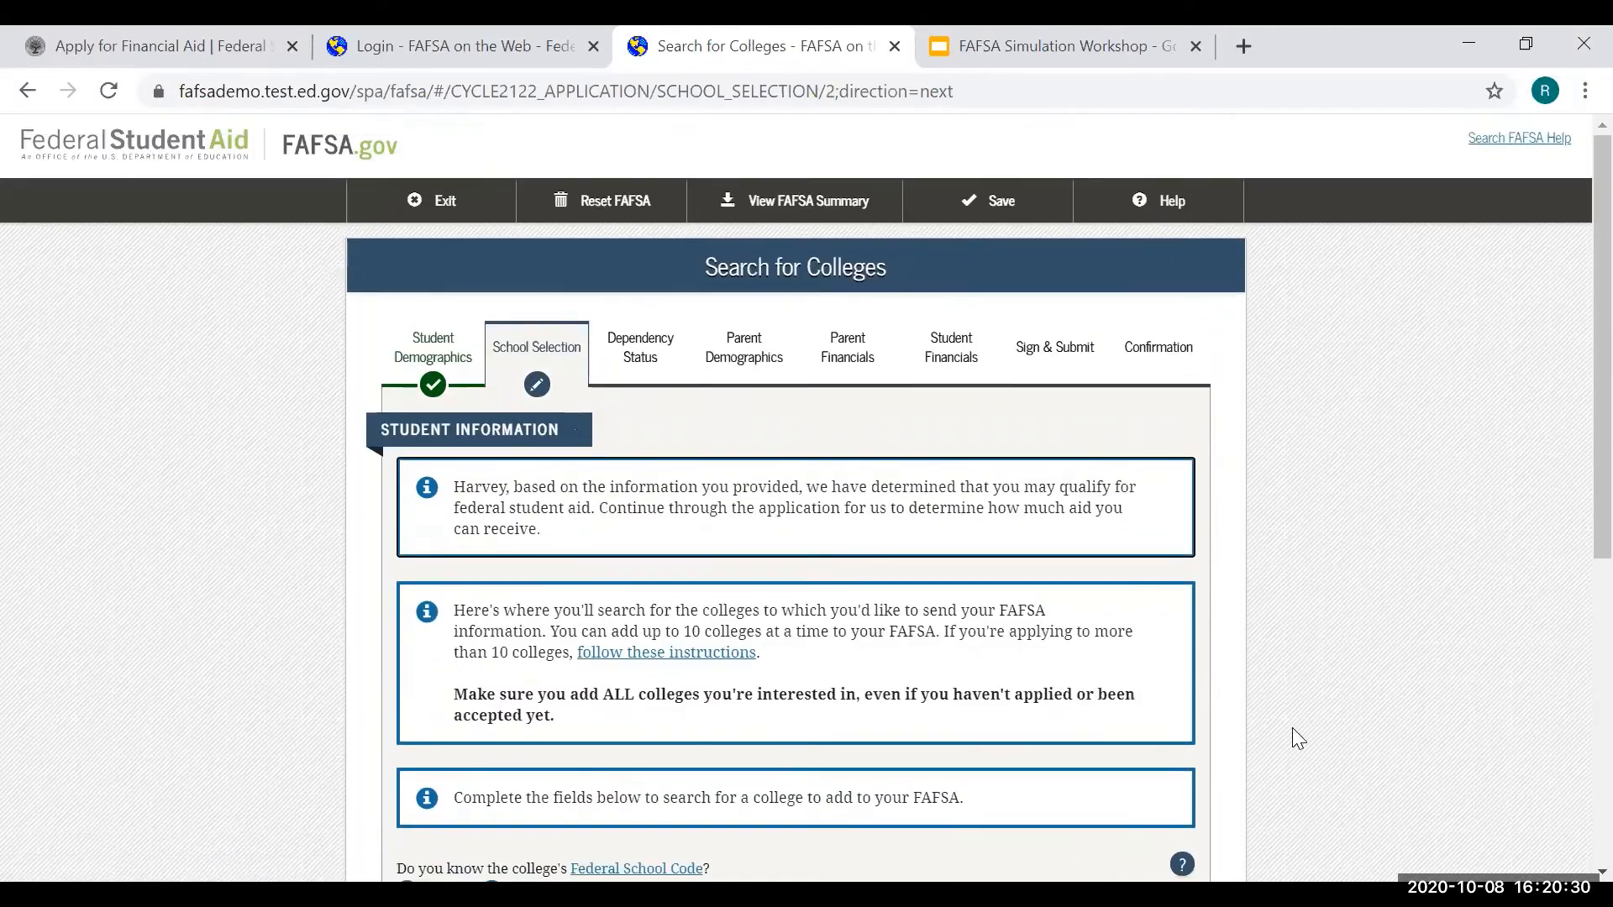
pyautogui.scroll(-3, 1440, 513)
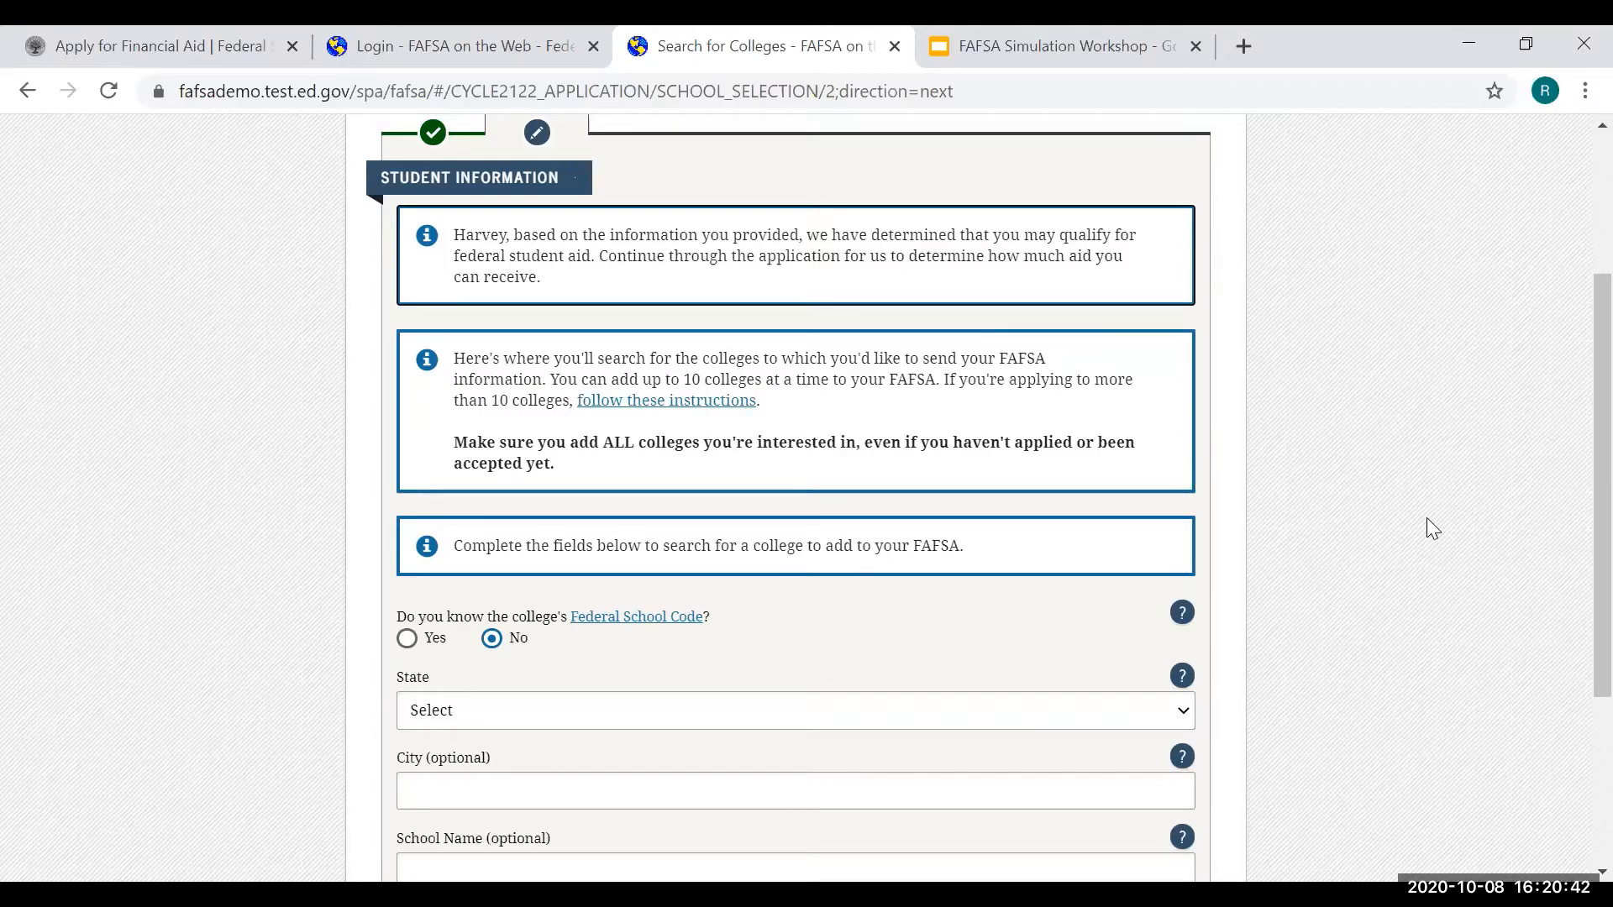
pyautogui.scroll(-1, 1427, 519)
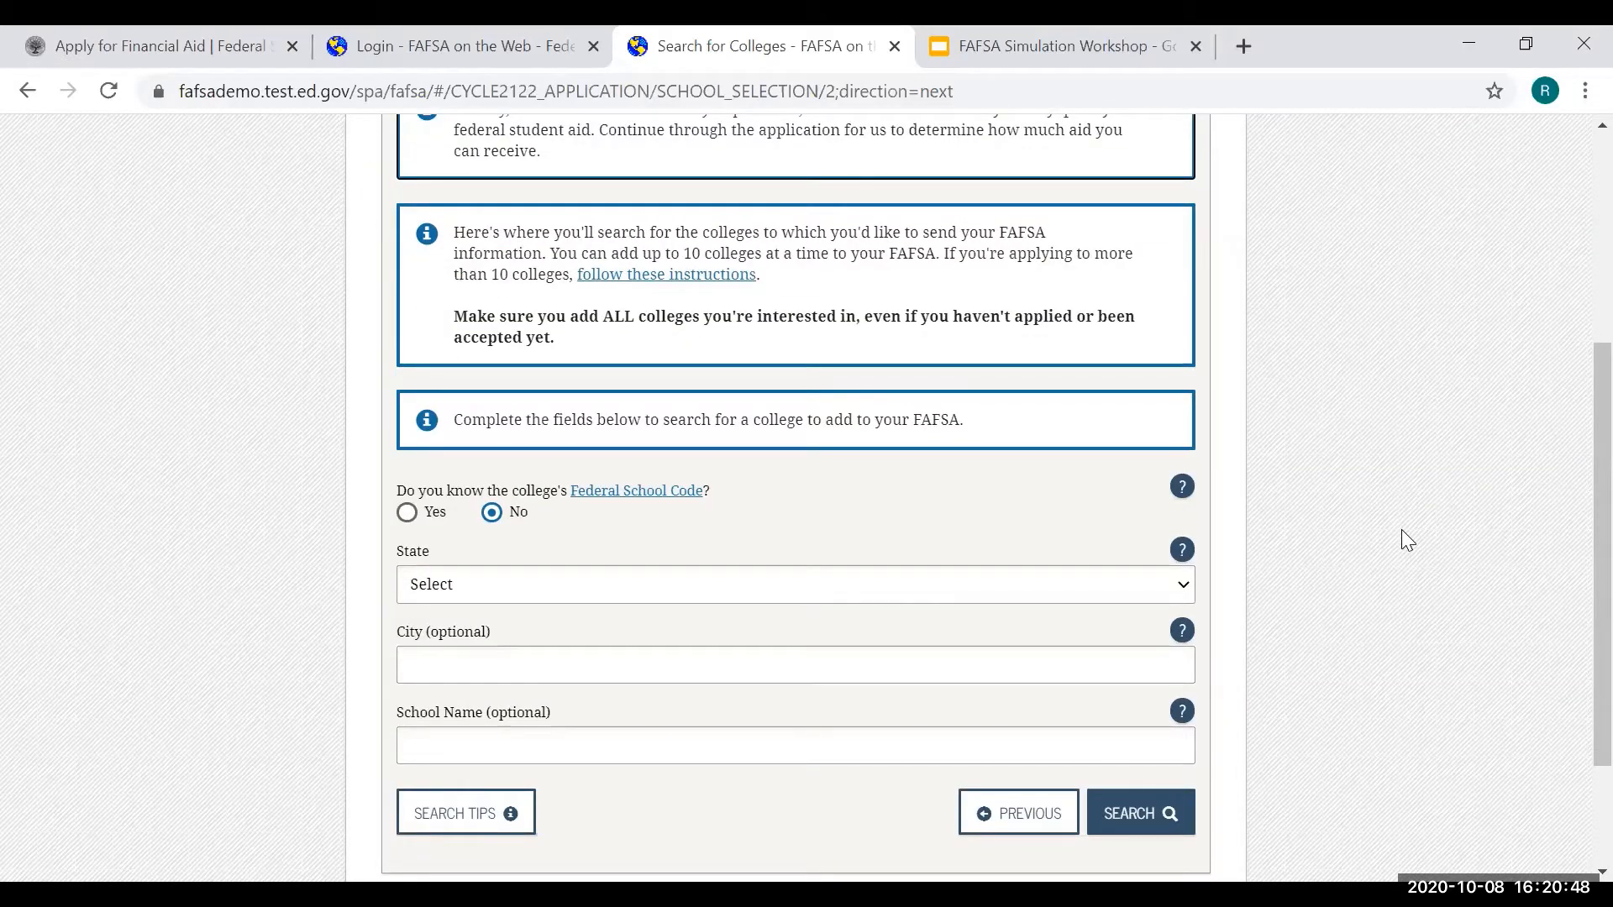
pyautogui.click(408, 513)
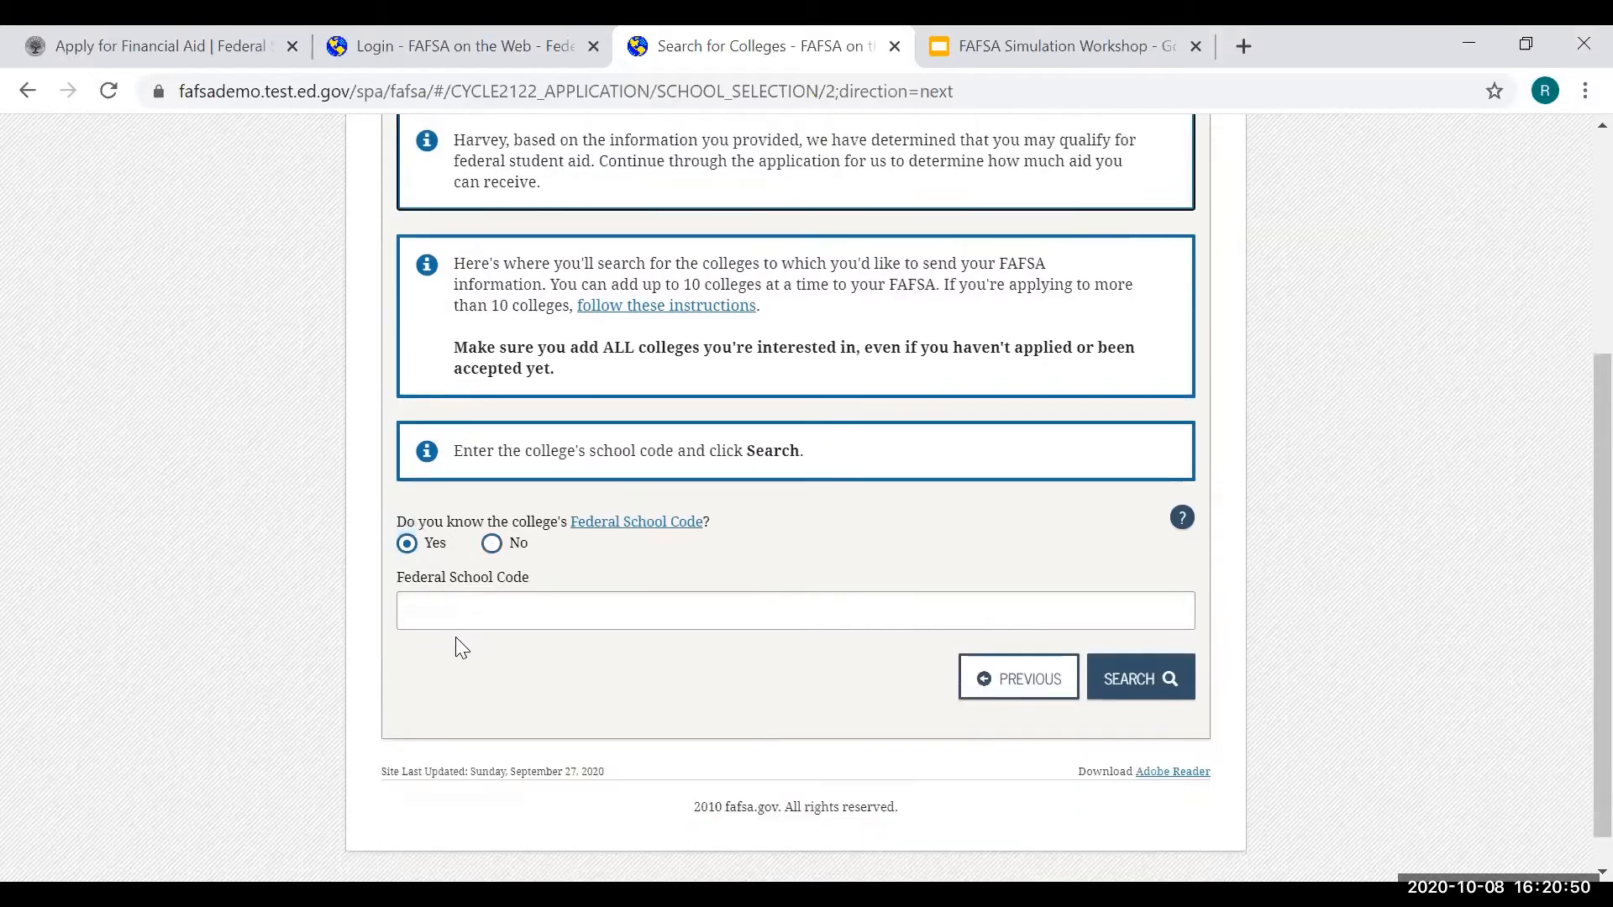
pyautogui.click(490, 546)
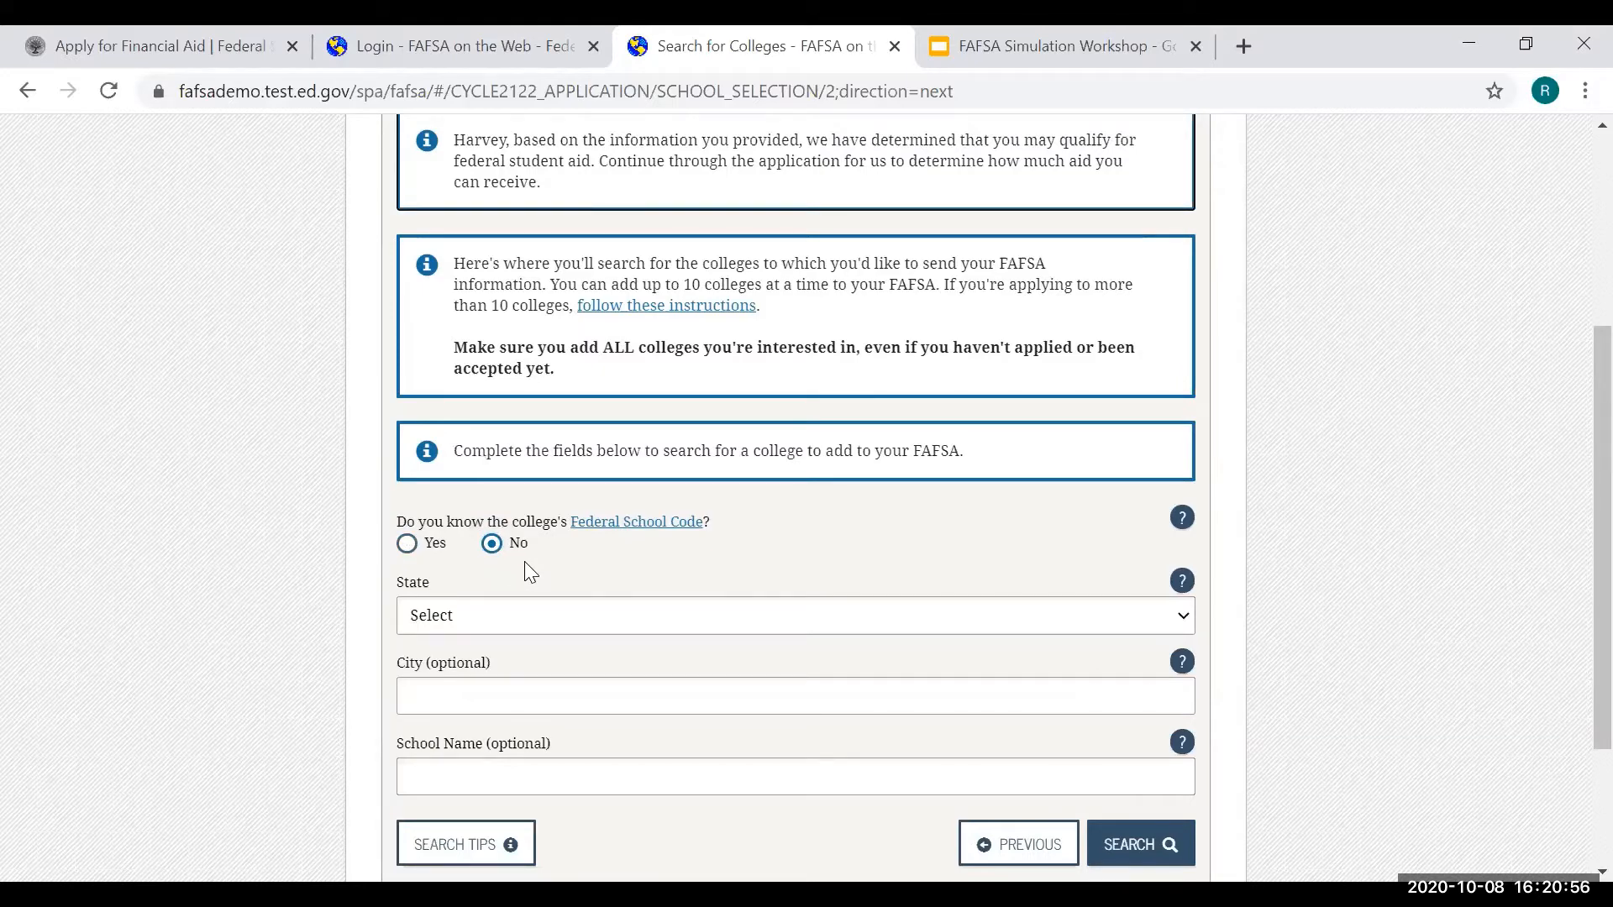
# - Search California colleges for the school name 'Mt. SAC'
pyautogui.click(515, 620)
pyautogui.scroll(-1, 505, 336)
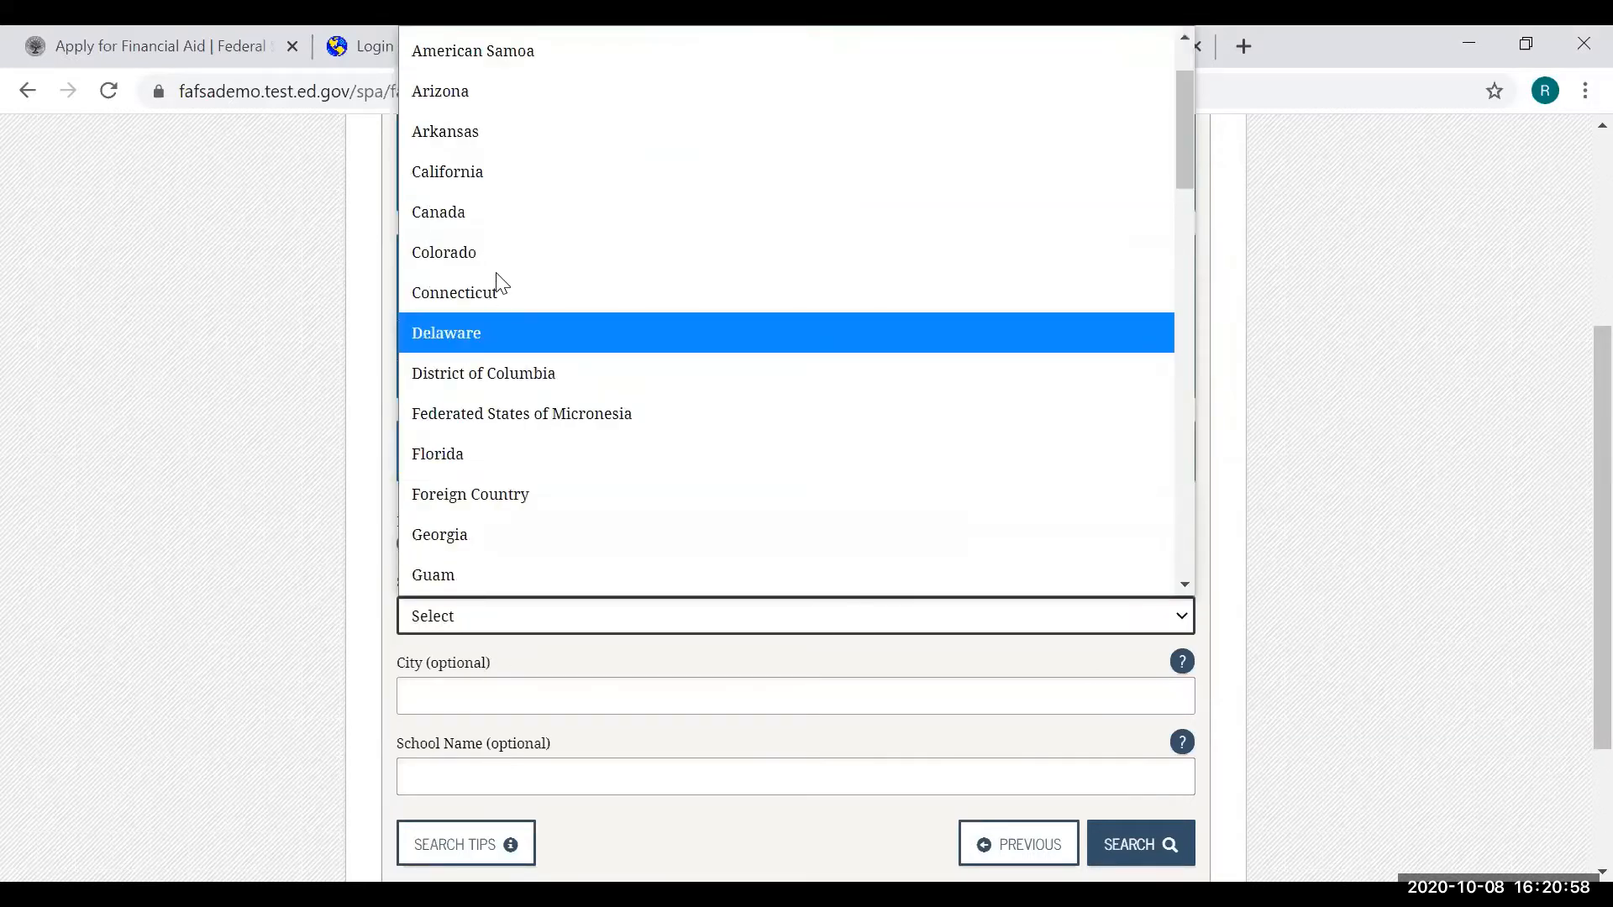
pyautogui.click(486, 183)
pyautogui.scroll(-1, 588, 546)
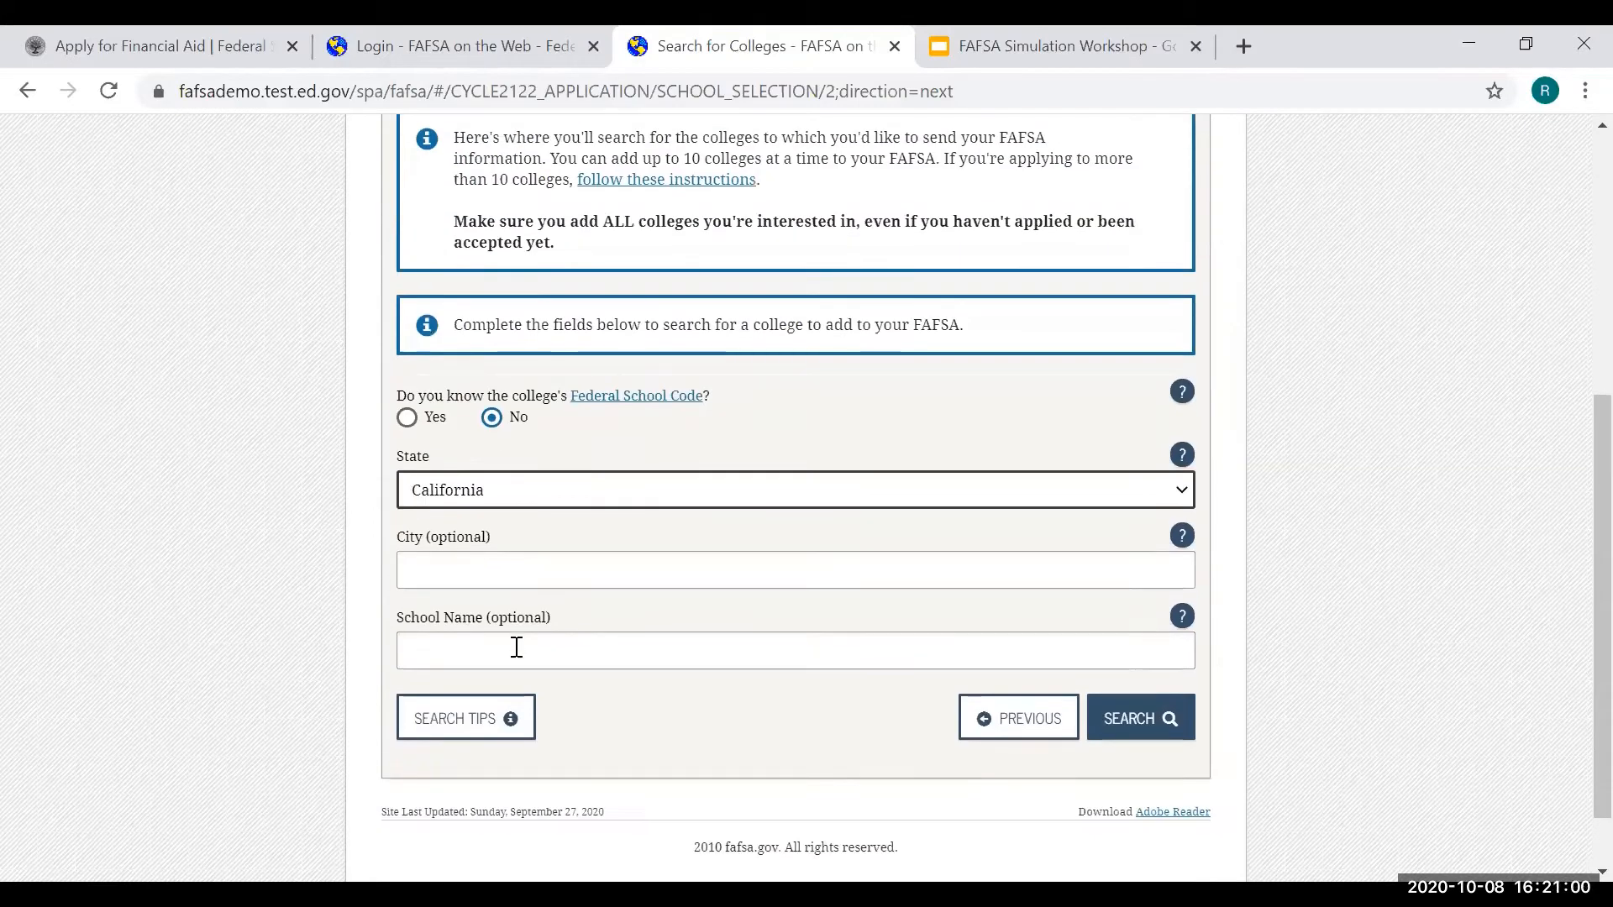
pyautogui.click(515, 648)
pyautogui.write('Mt. SAC')
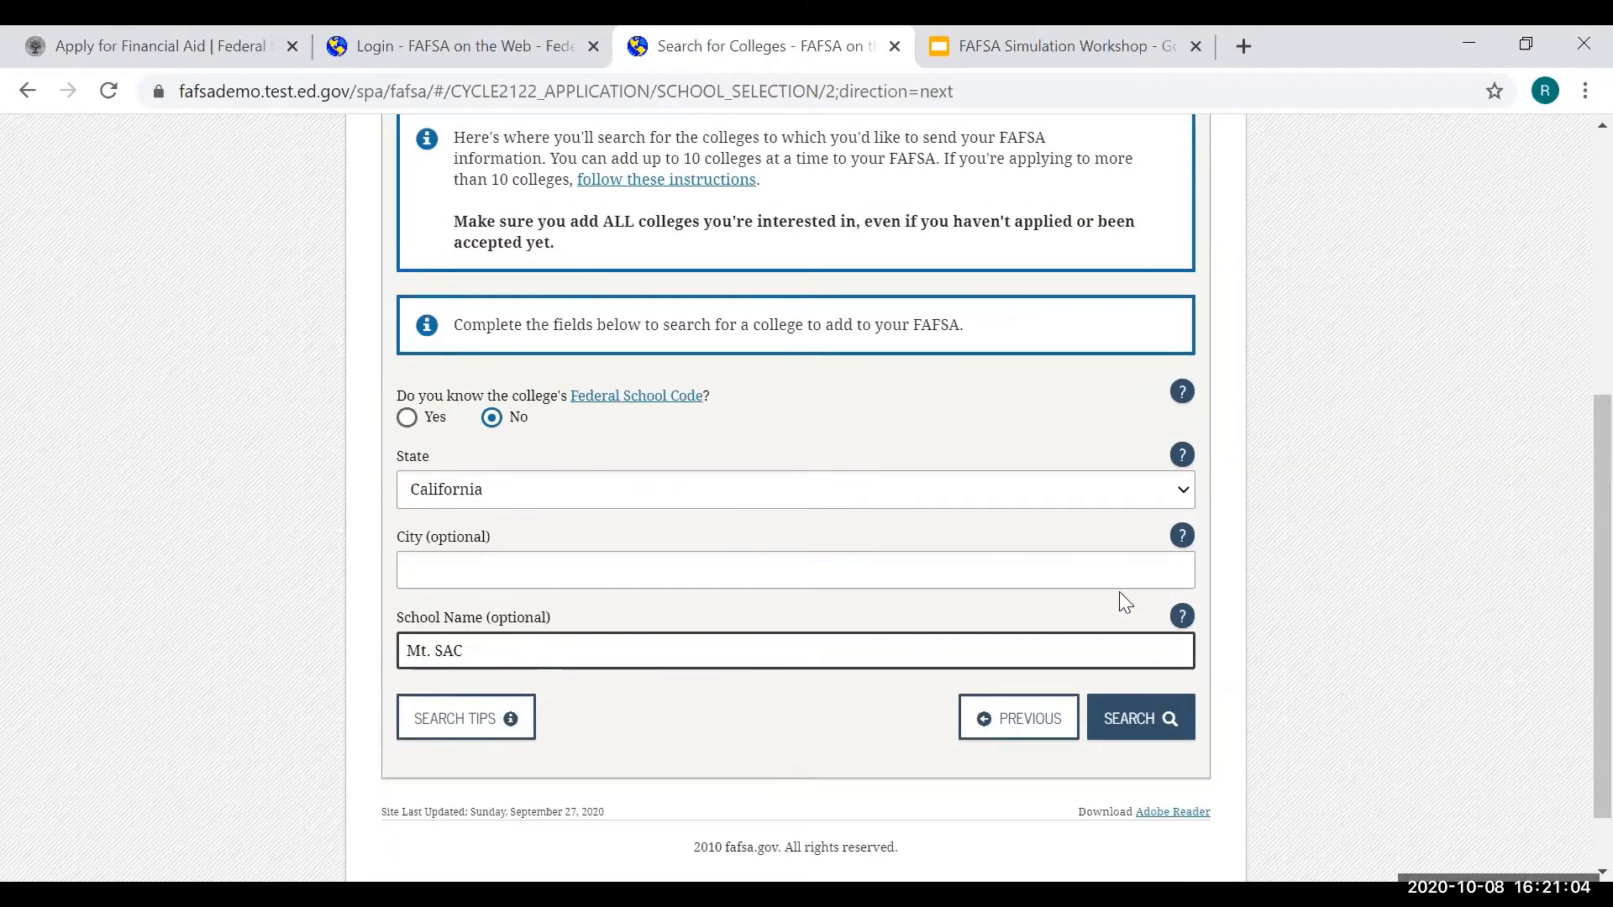
pyautogui.click(1153, 733)
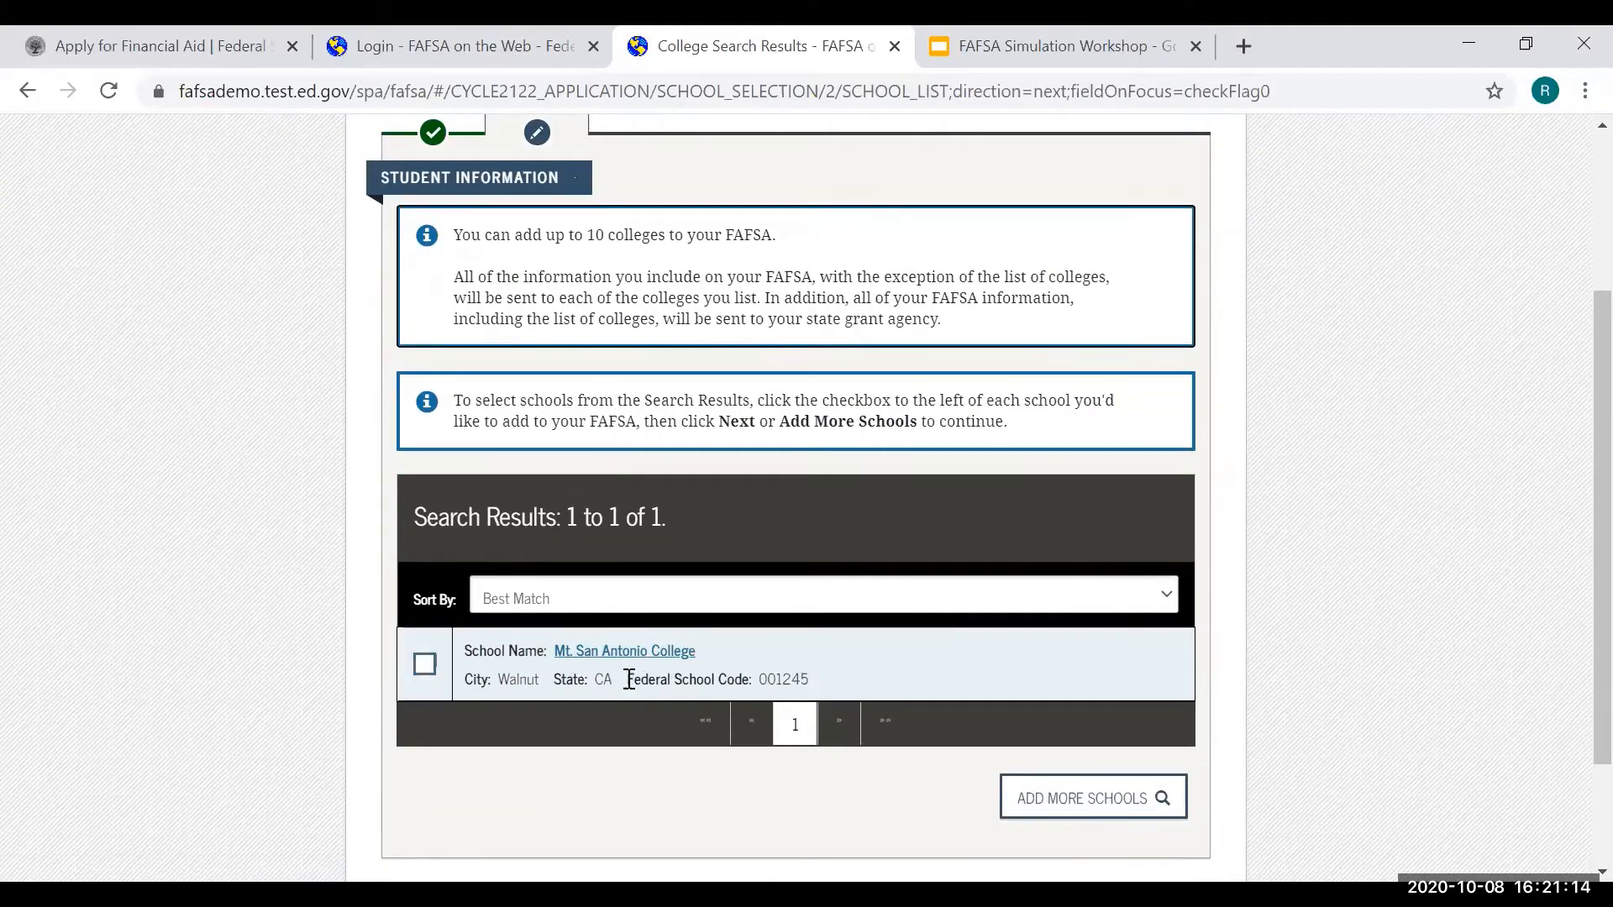
# - Select Mt. San Antonio College (code 001245) from the results and continue
pyautogui.click(426, 665)
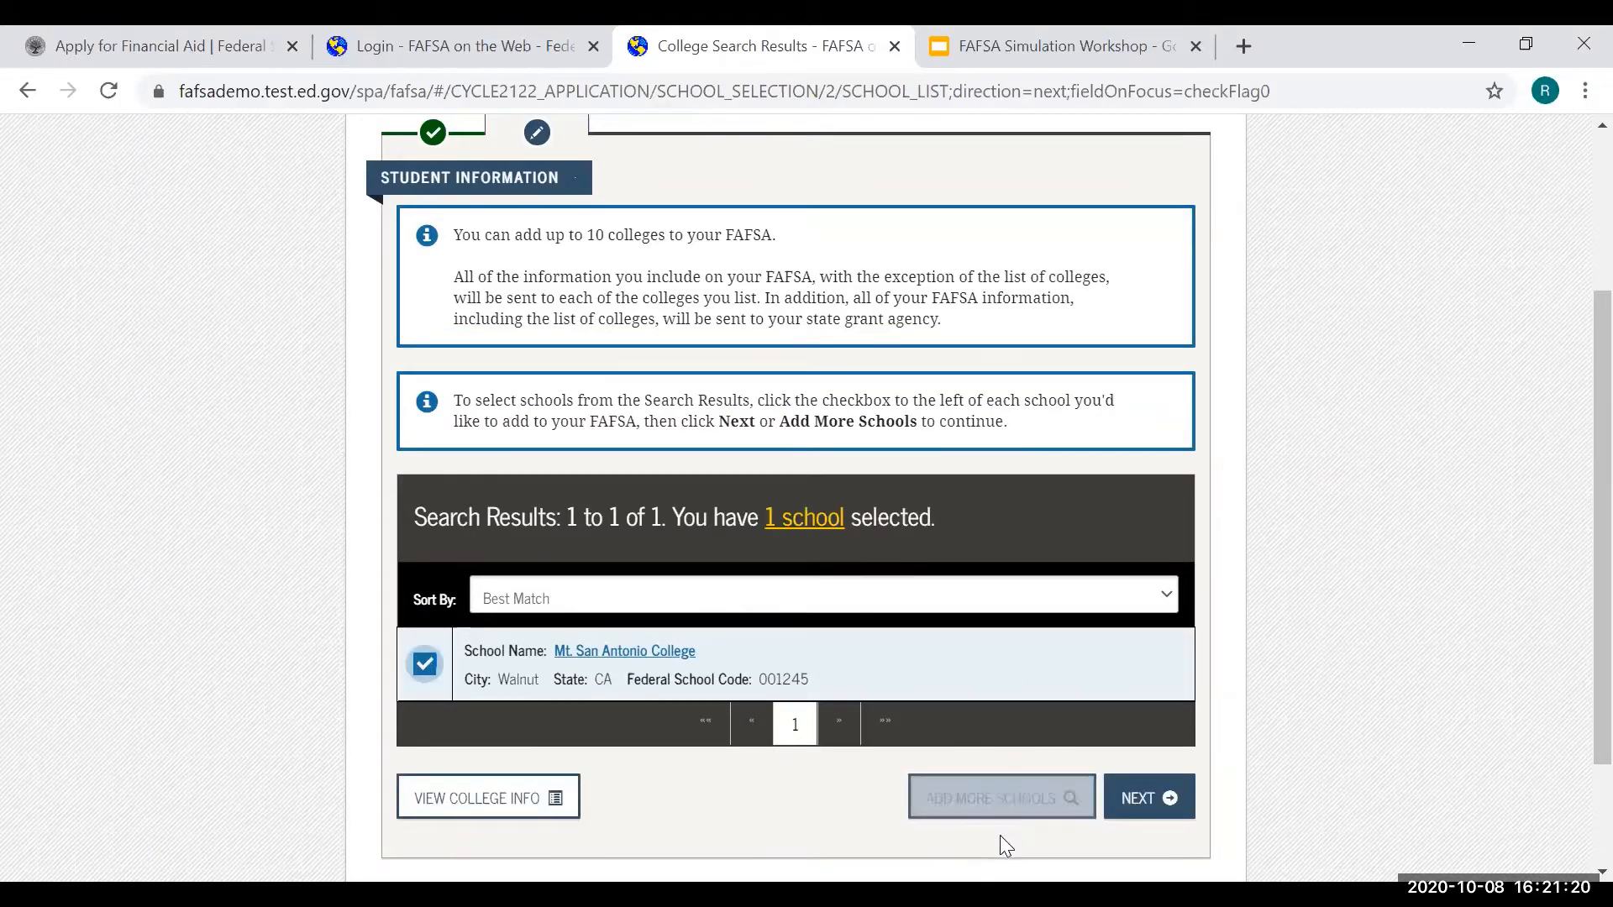
pyautogui.scroll(-2, 950, 798)
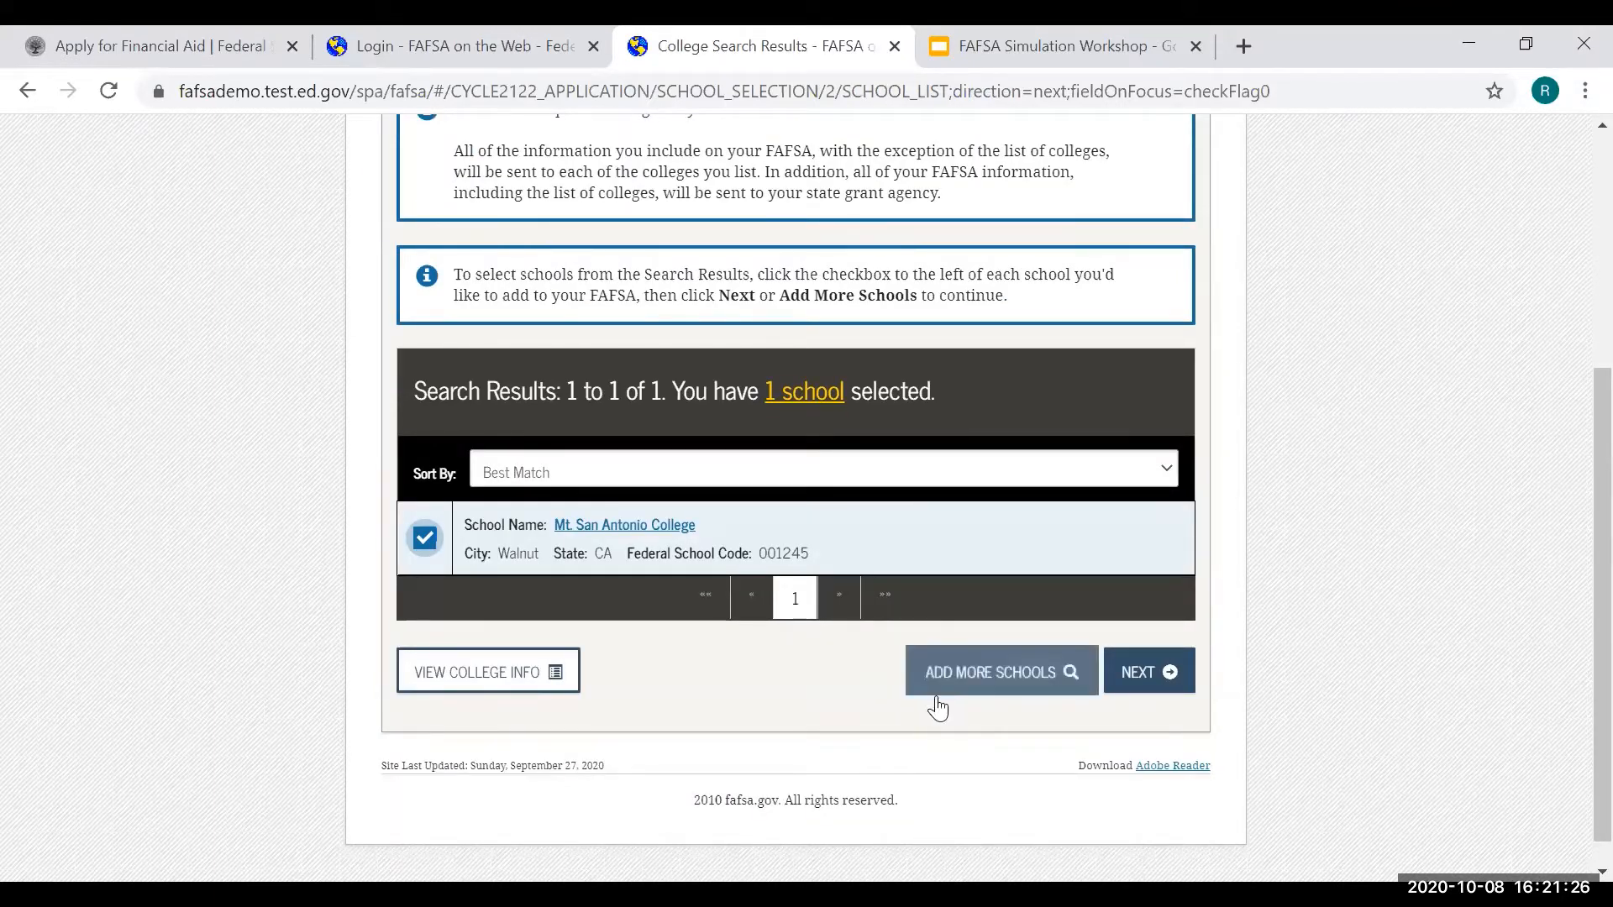
pyautogui.click(1175, 674)
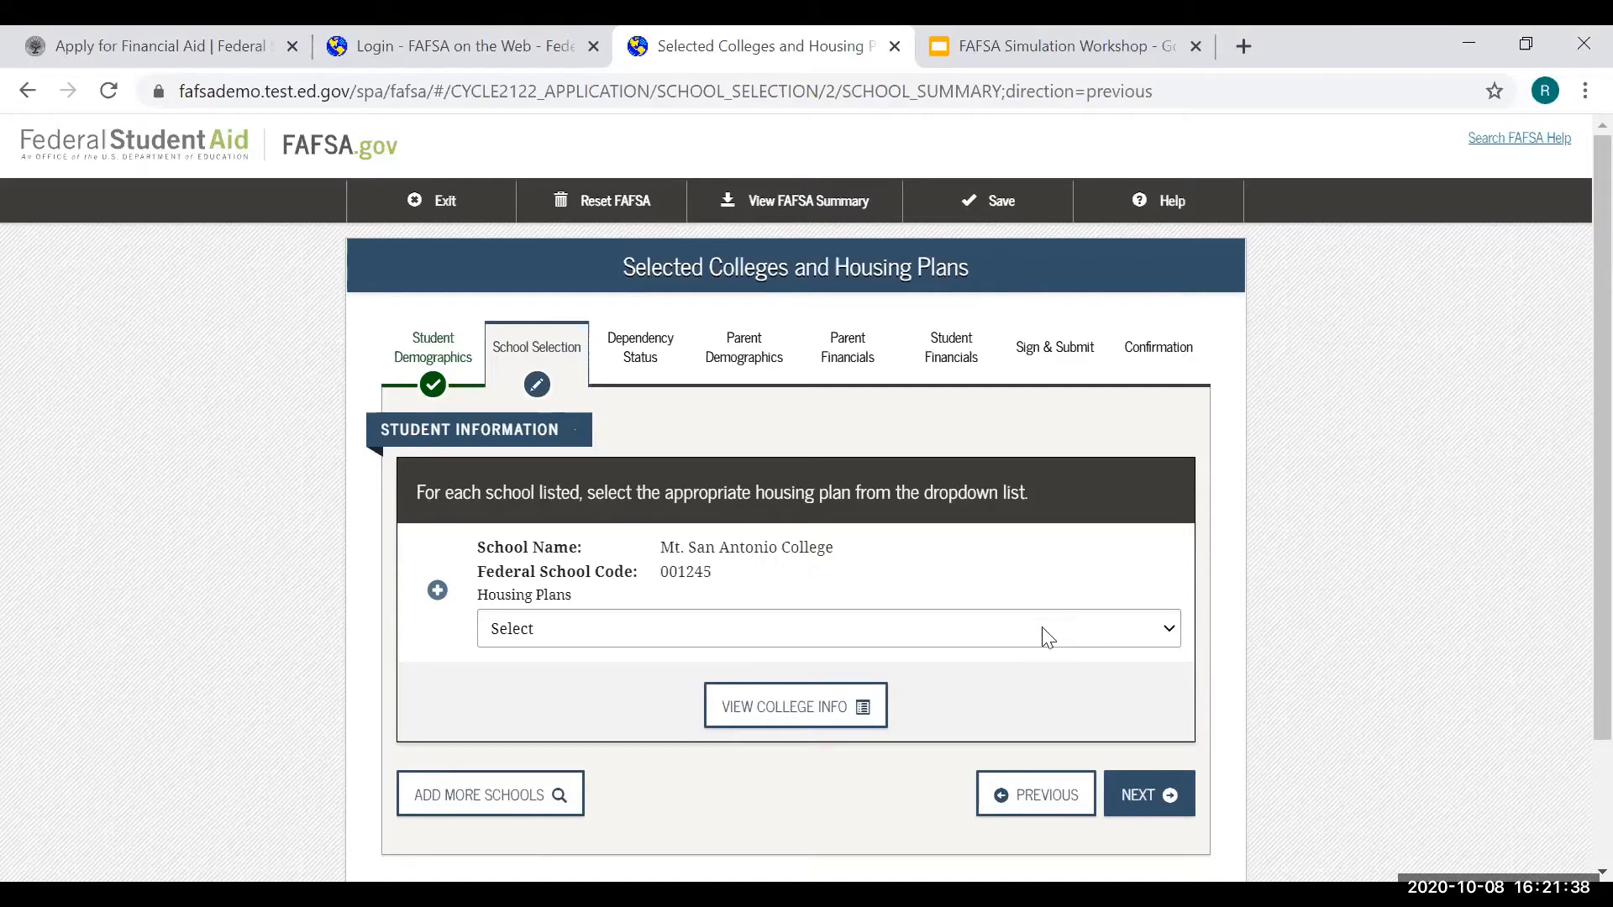
# - Set Mt. San Antonio College's housing plan to Off Campus and save
pyautogui.click(918, 637)
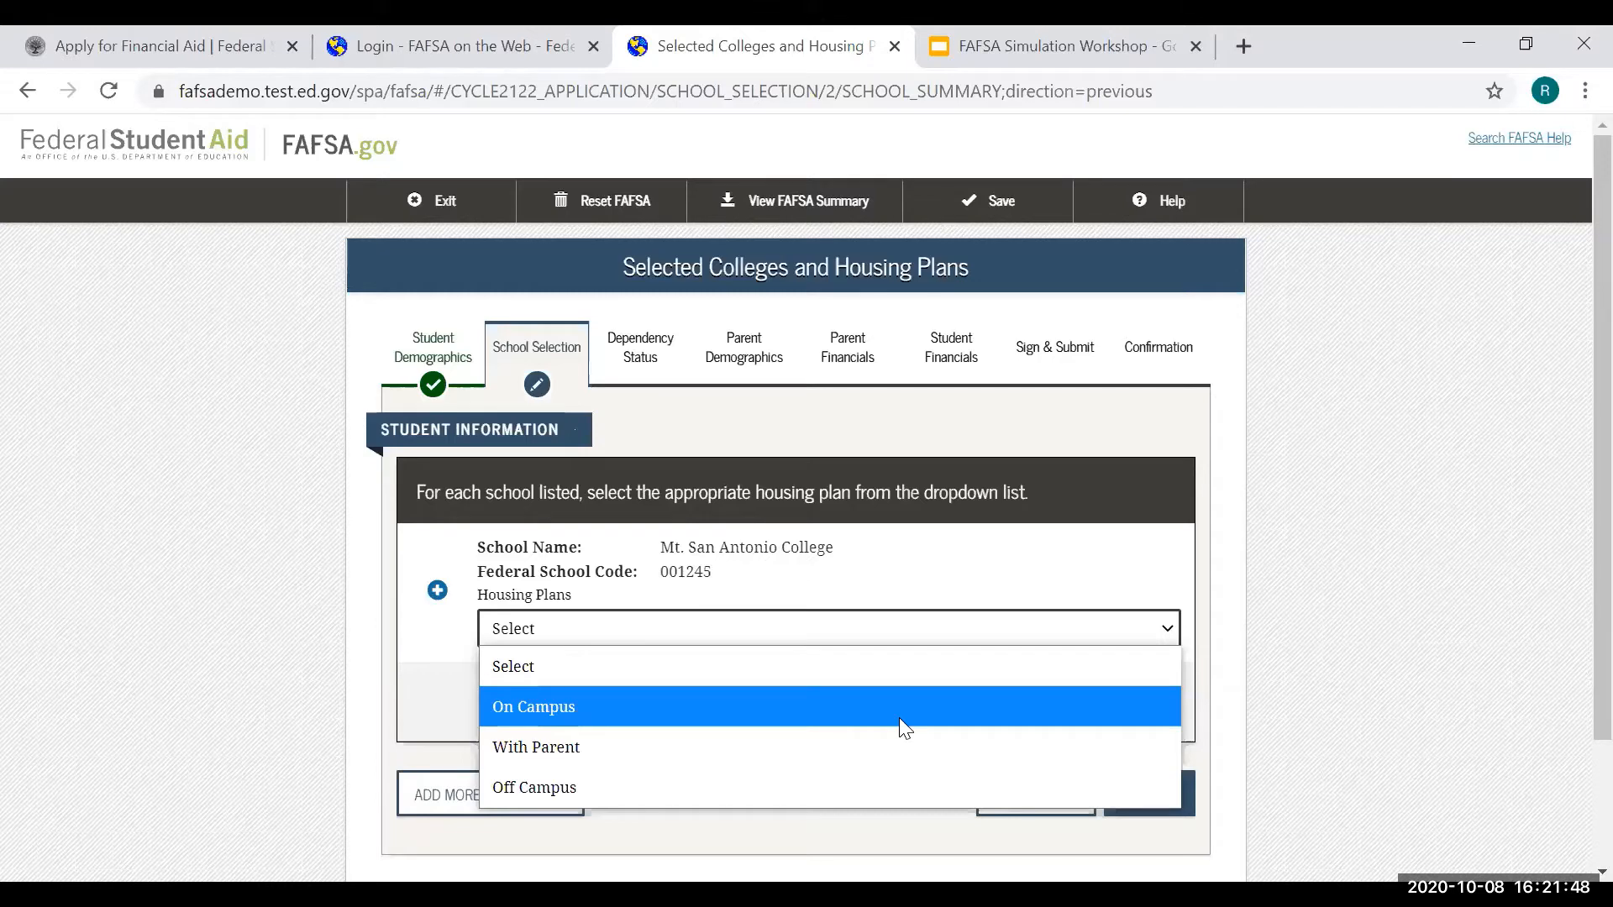
pyautogui.click(910, 790)
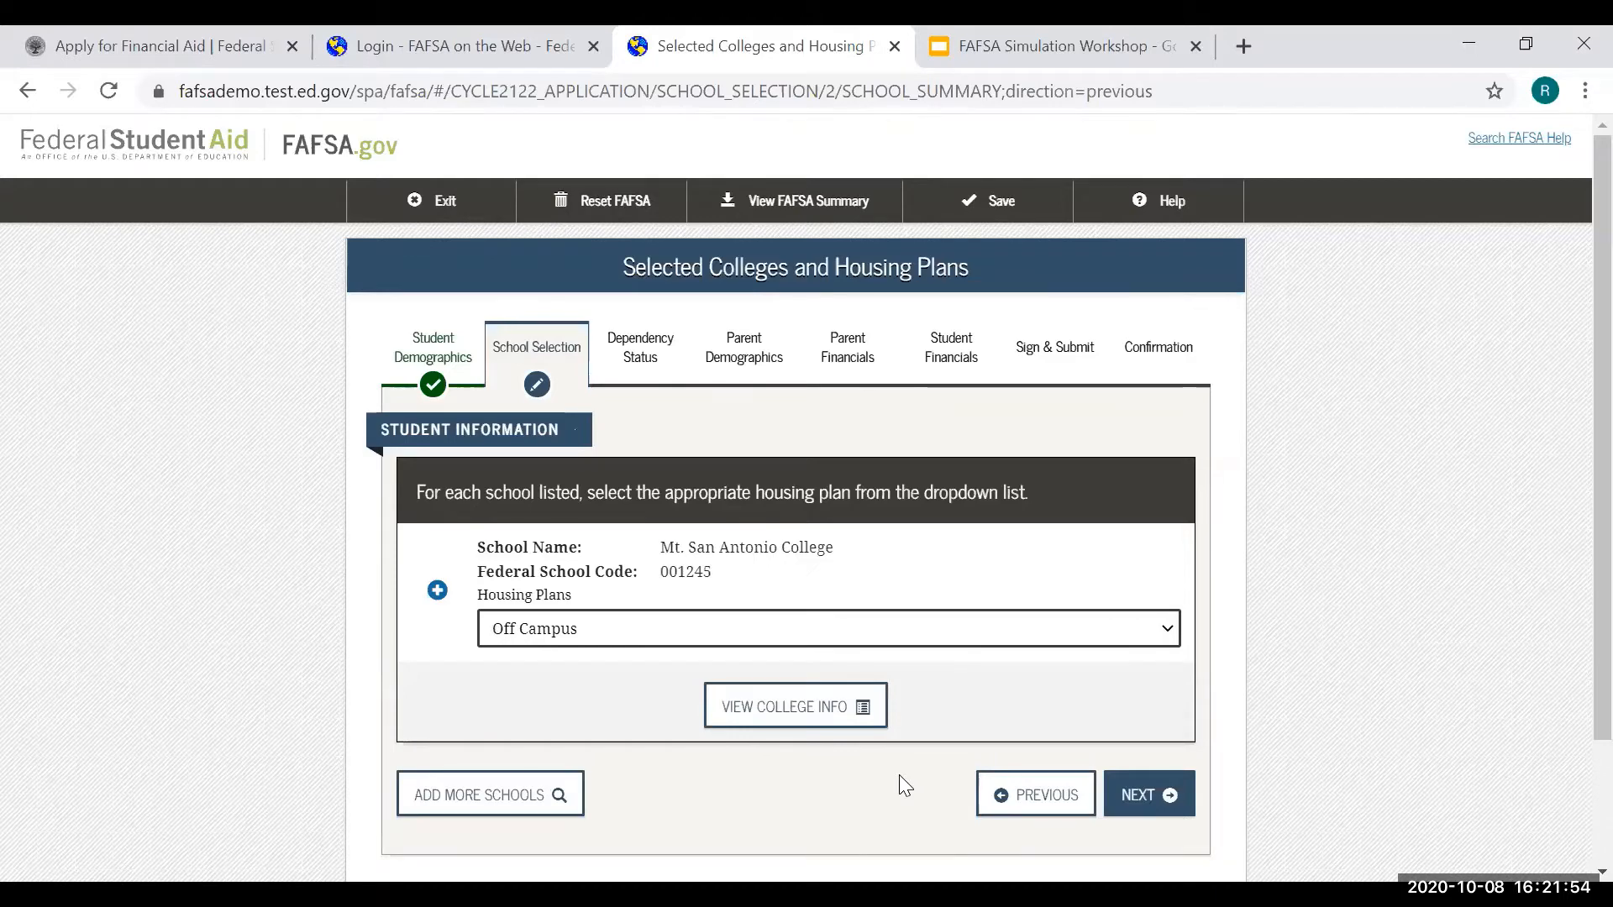
pyautogui.scroll(-2, 934, 654)
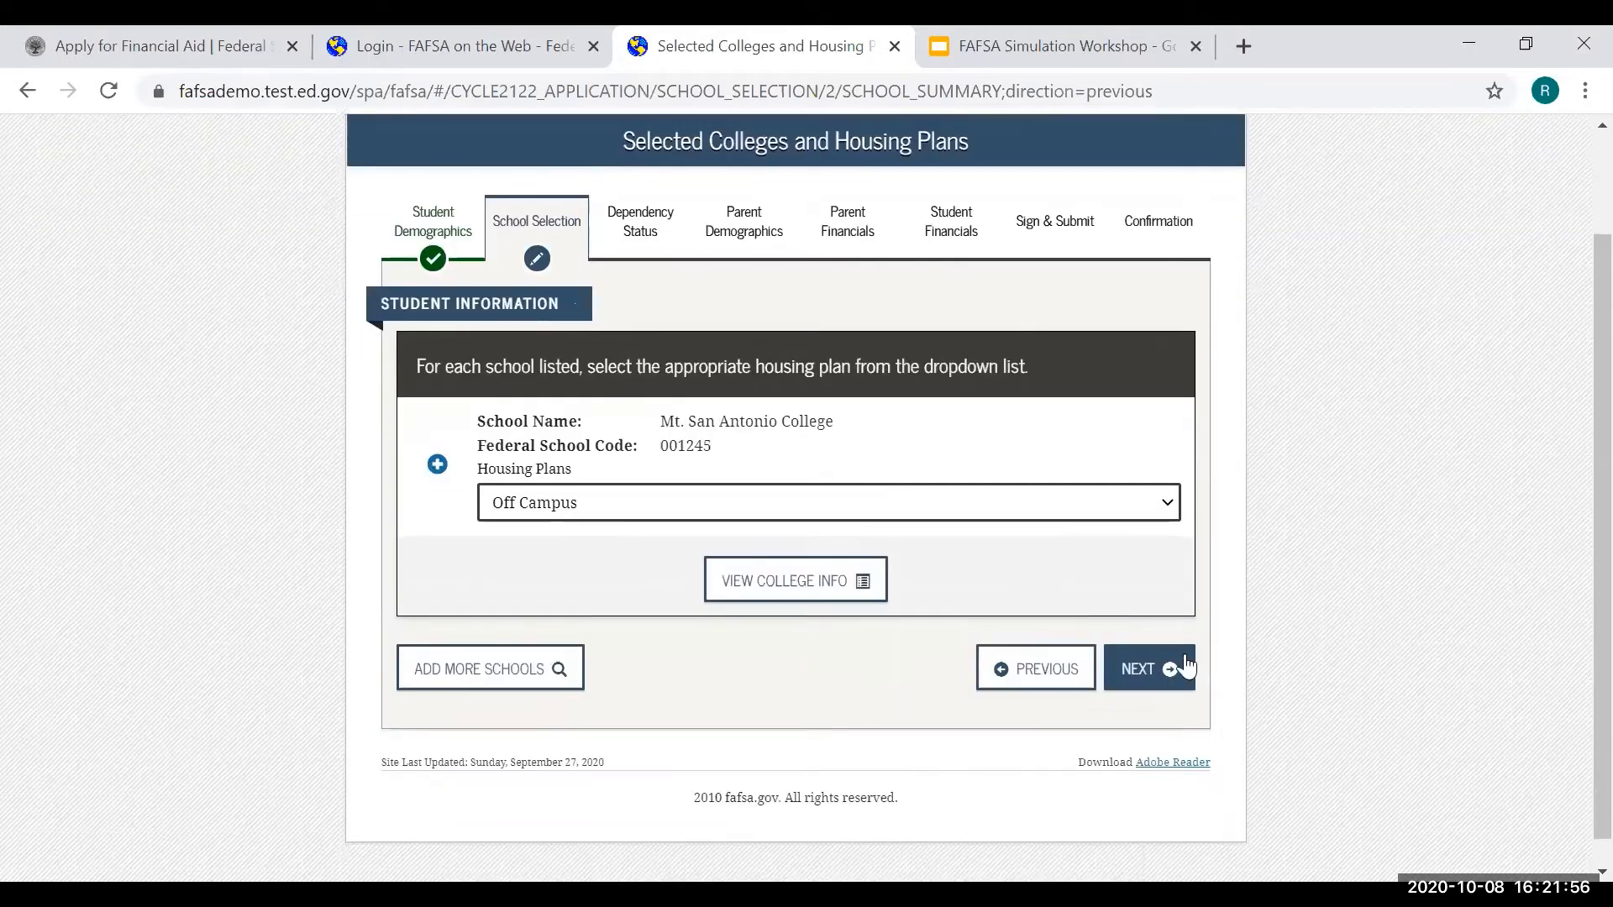
pyautogui.click(1171, 664)
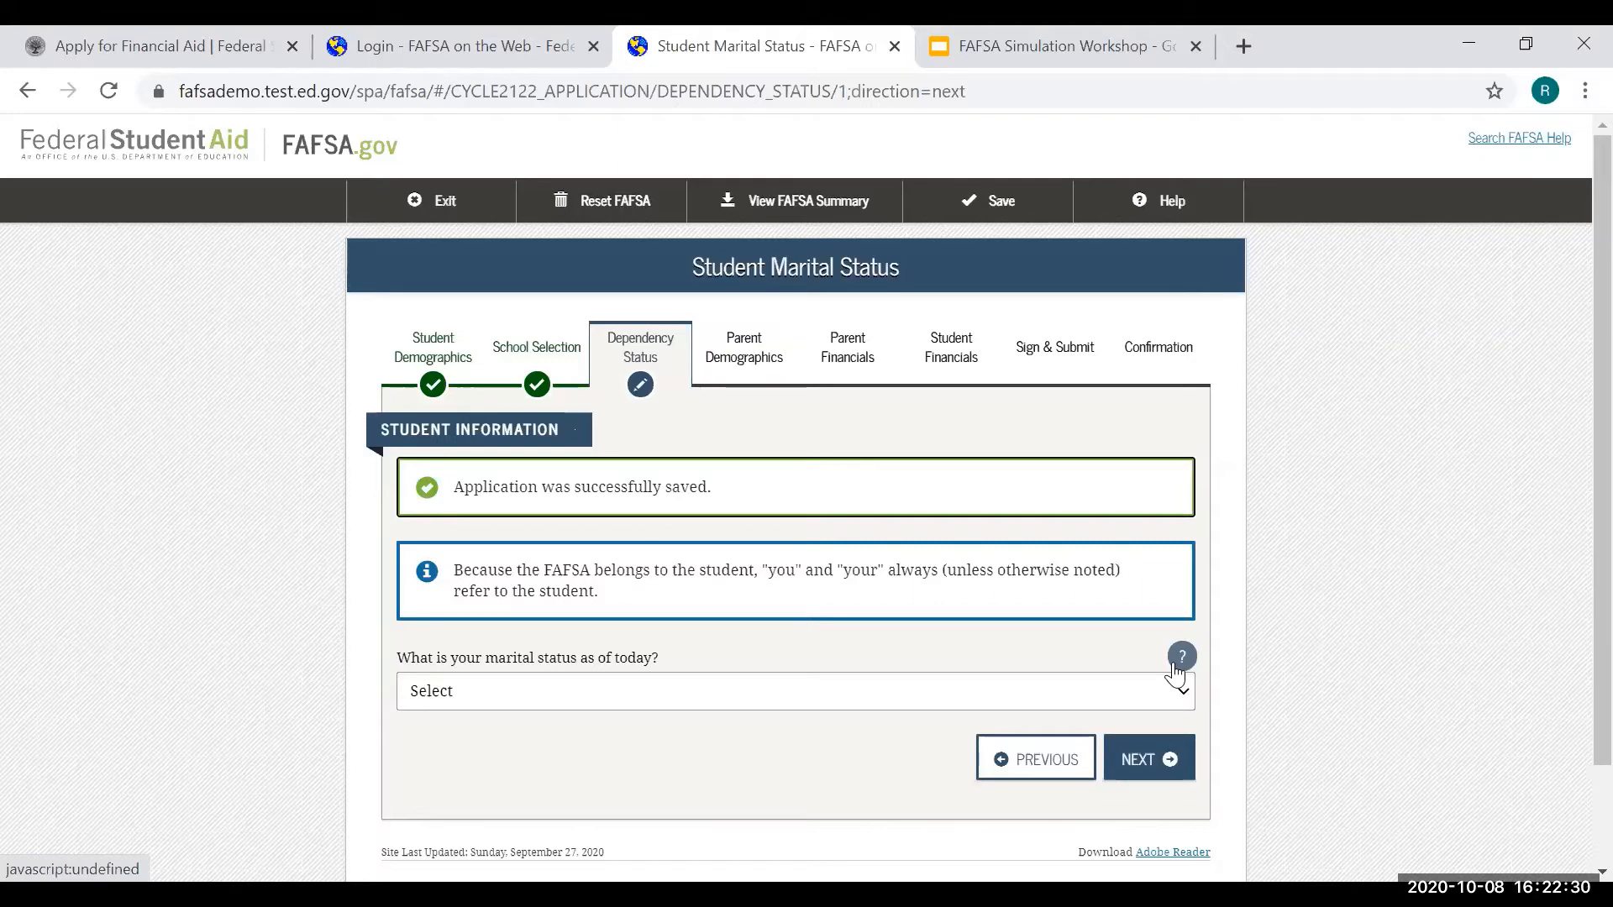
# - Choose 'I am single' as the student's marital status
pyautogui.click(846, 698)
pyautogui.click(792, 547)
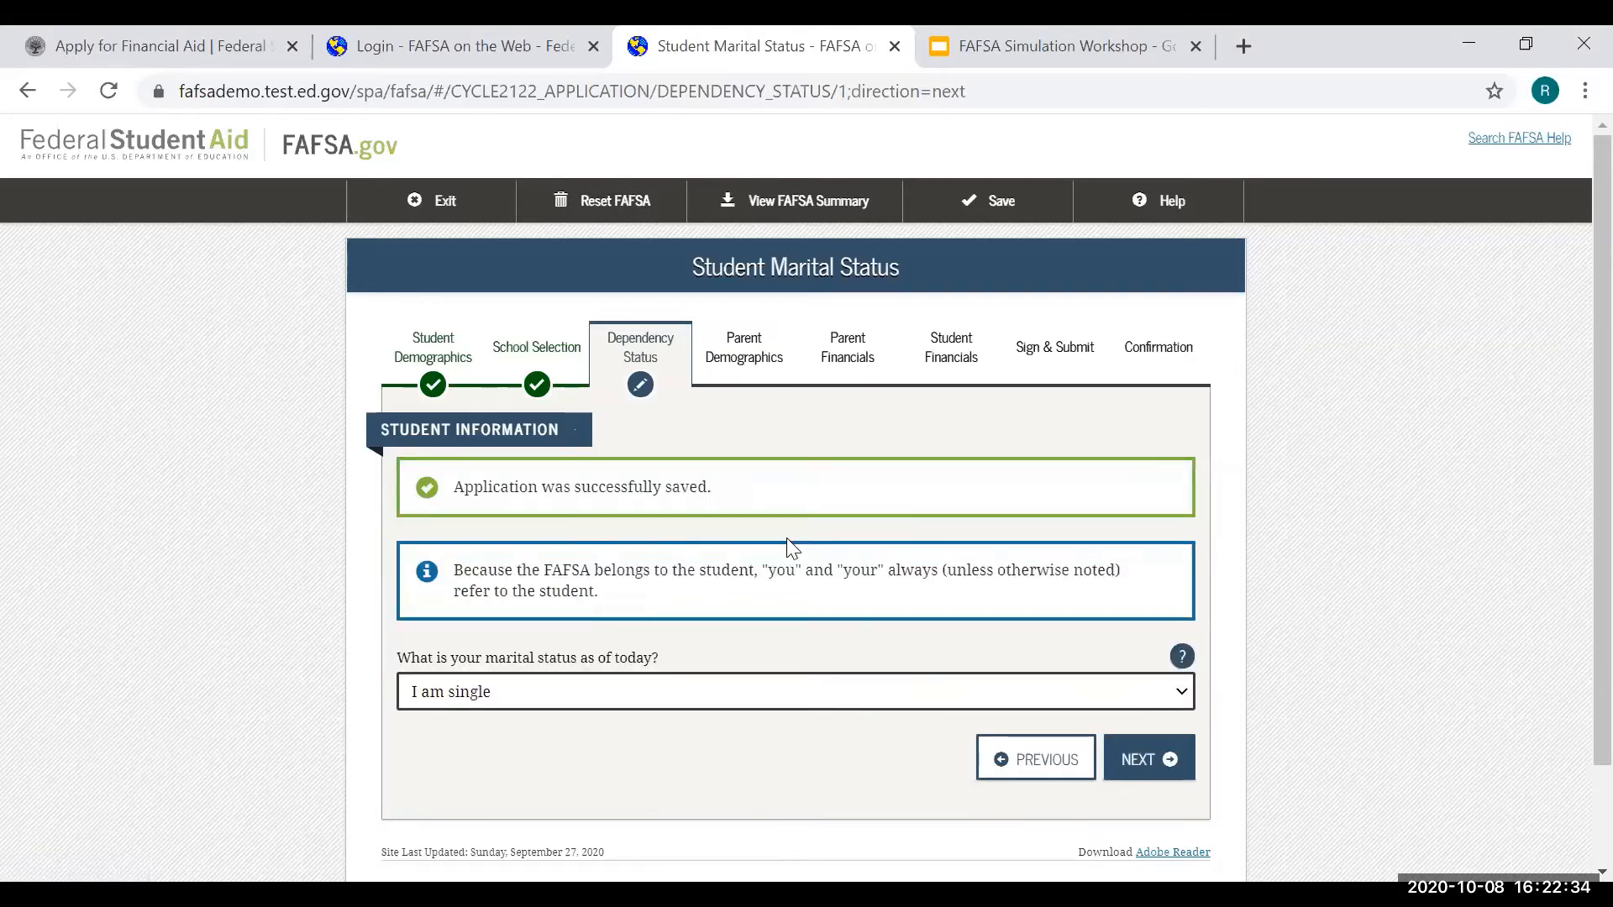
# - Answer No to both the supporting-children and other-dependents questions
pyautogui.click(1168, 760)
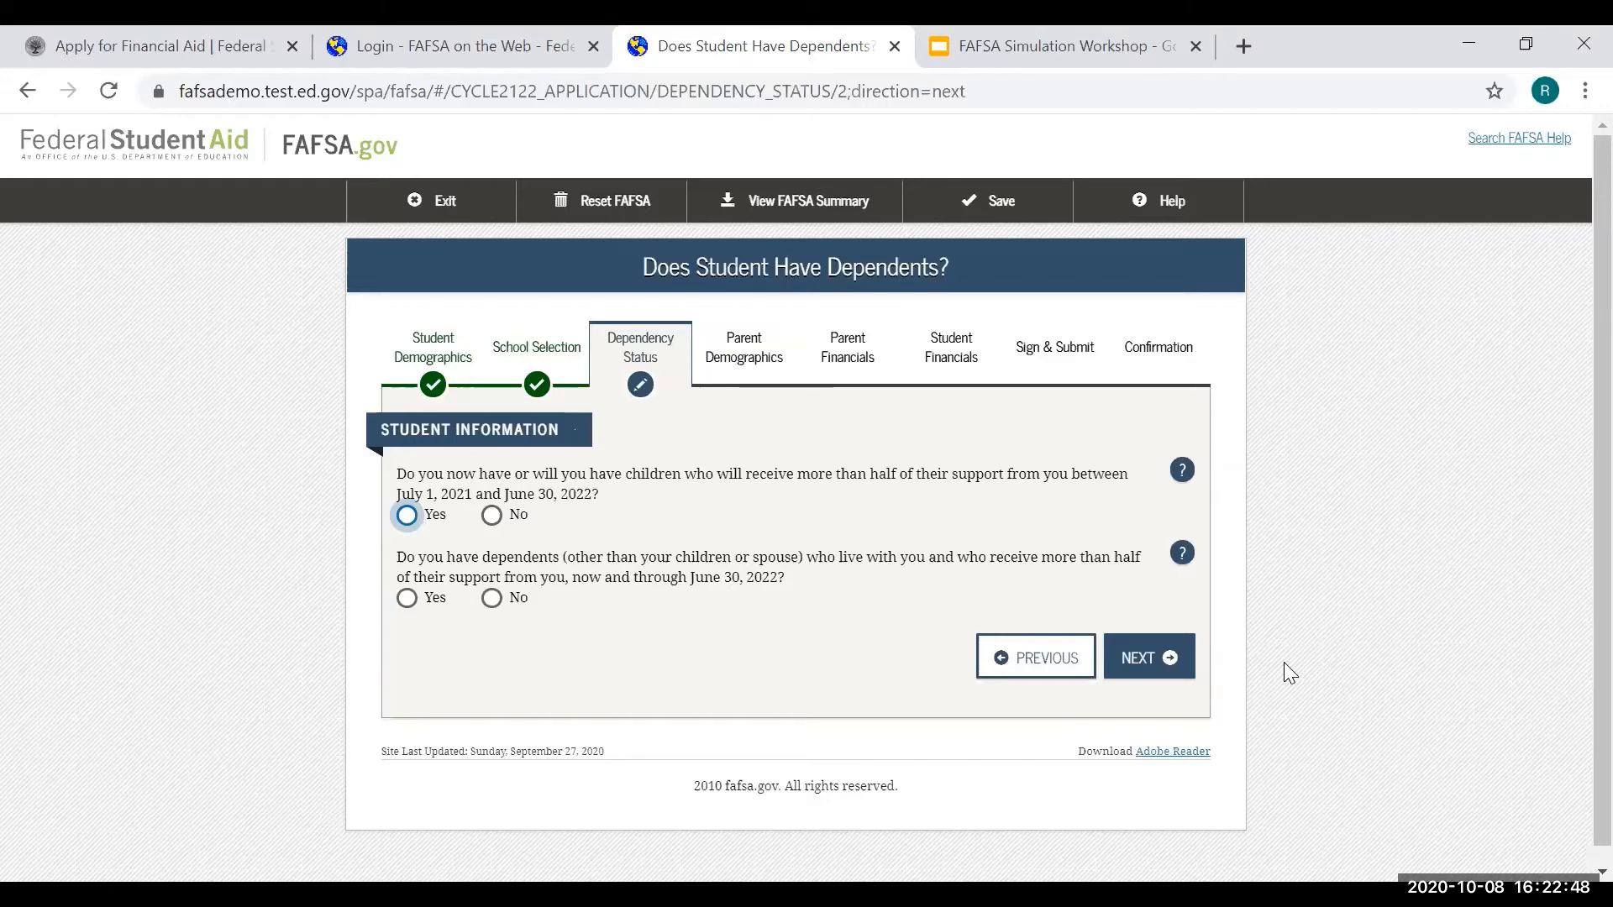
pyautogui.click(491, 516)
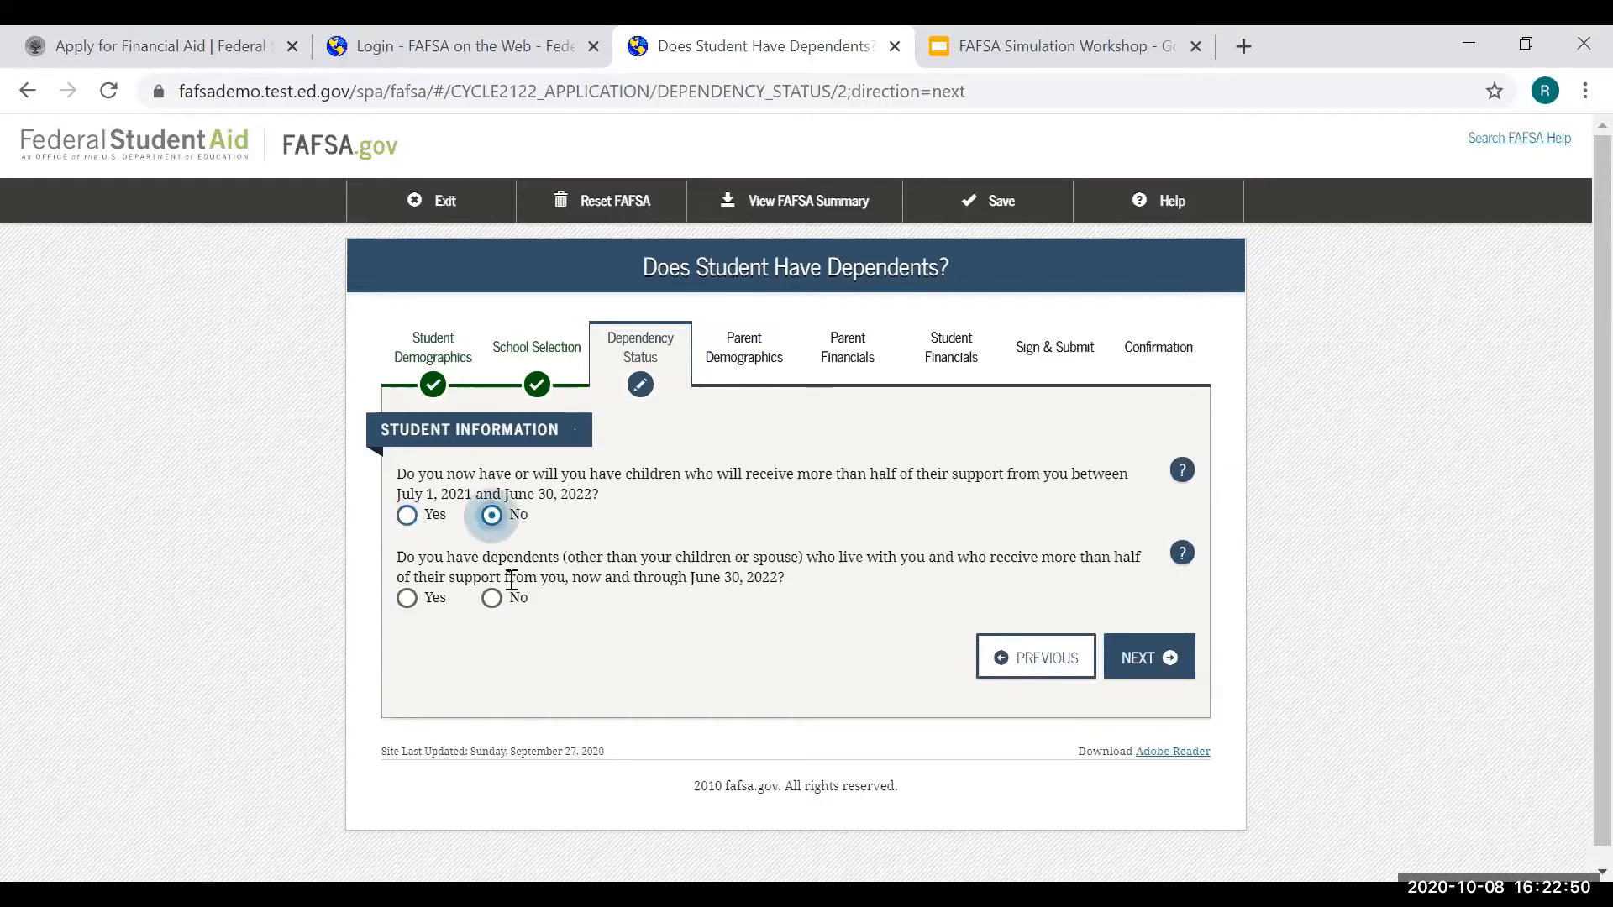
pyautogui.click(491, 600)
# - Check None of the above for the additional dependency questions and continue
pyautogui.click(1146, 658)
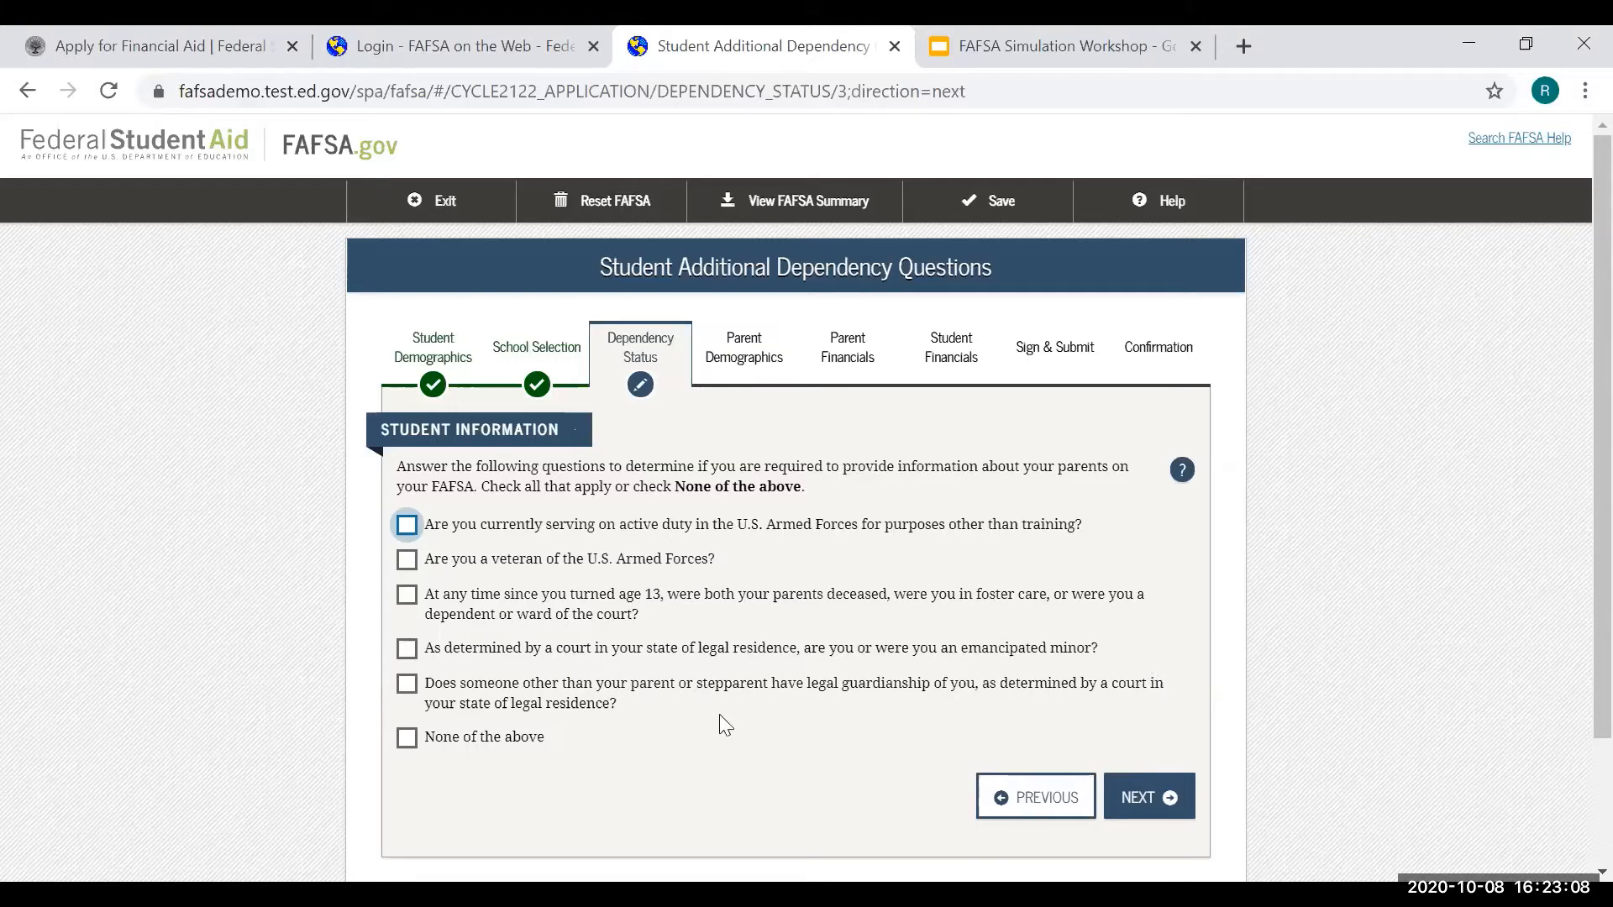
pyautogui.click(406, 737)
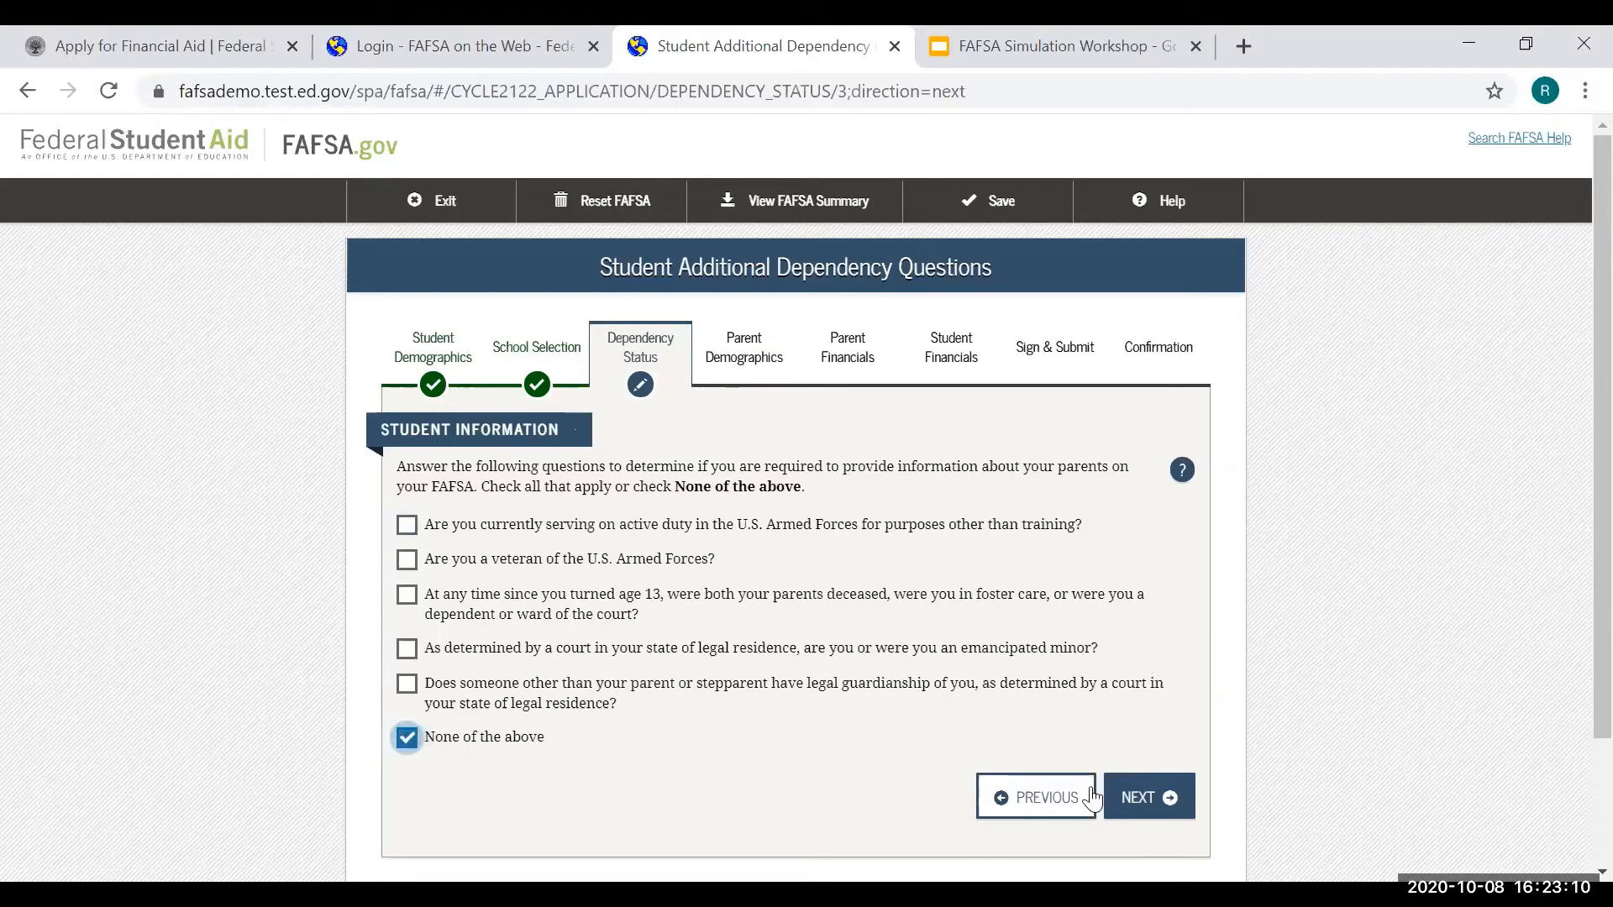
pyautogui.click(1141, 796)
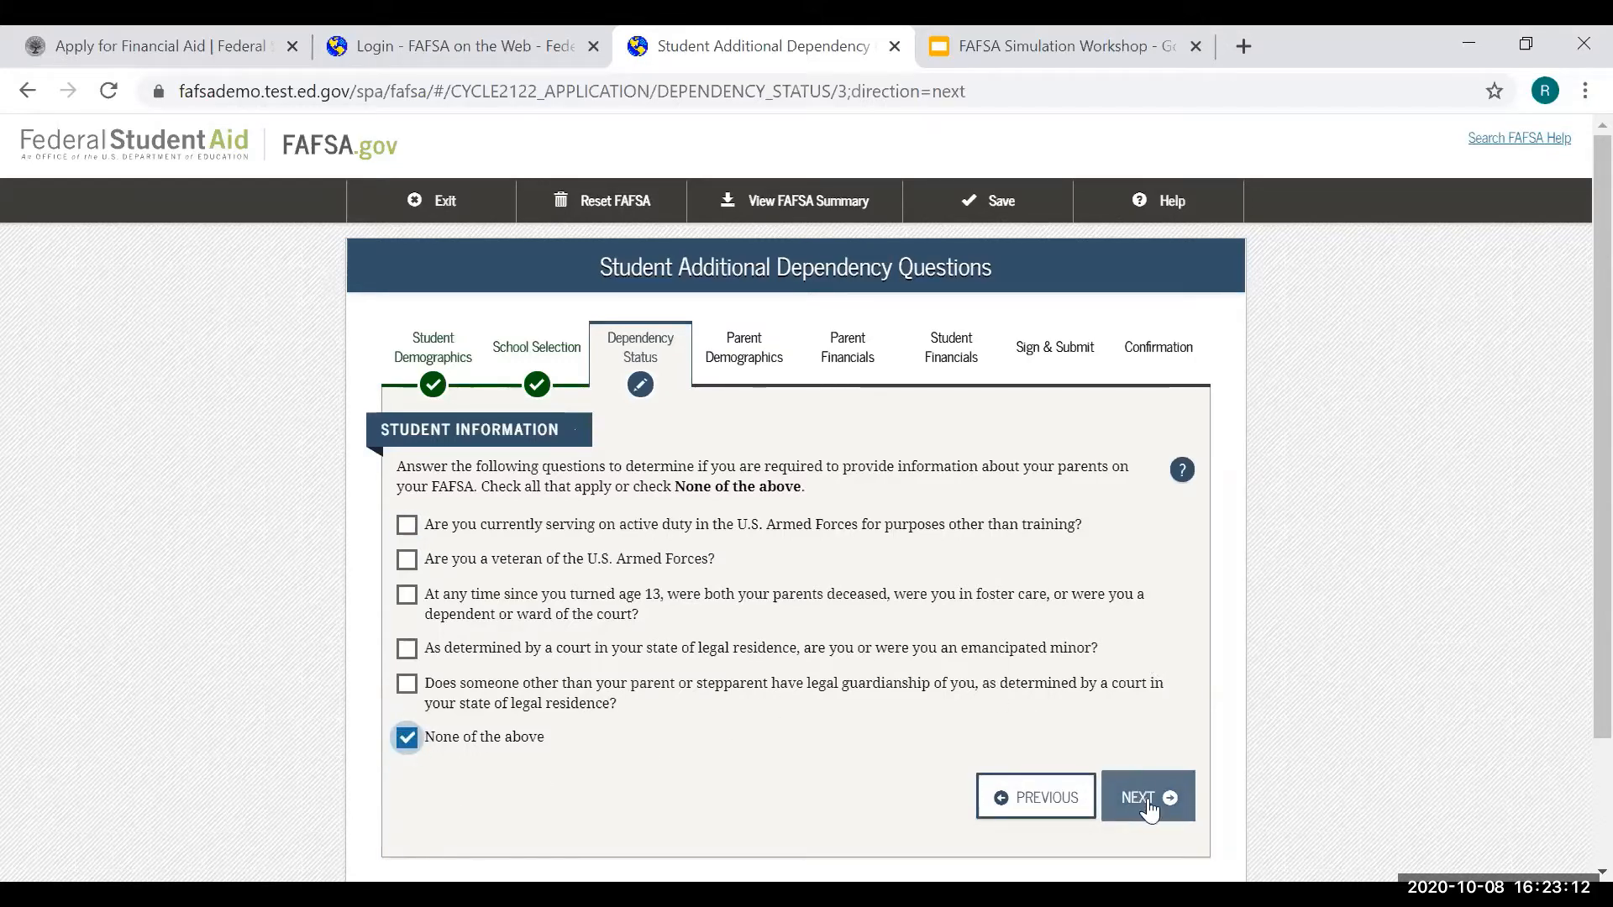
pyautogui.click(1138, 796)
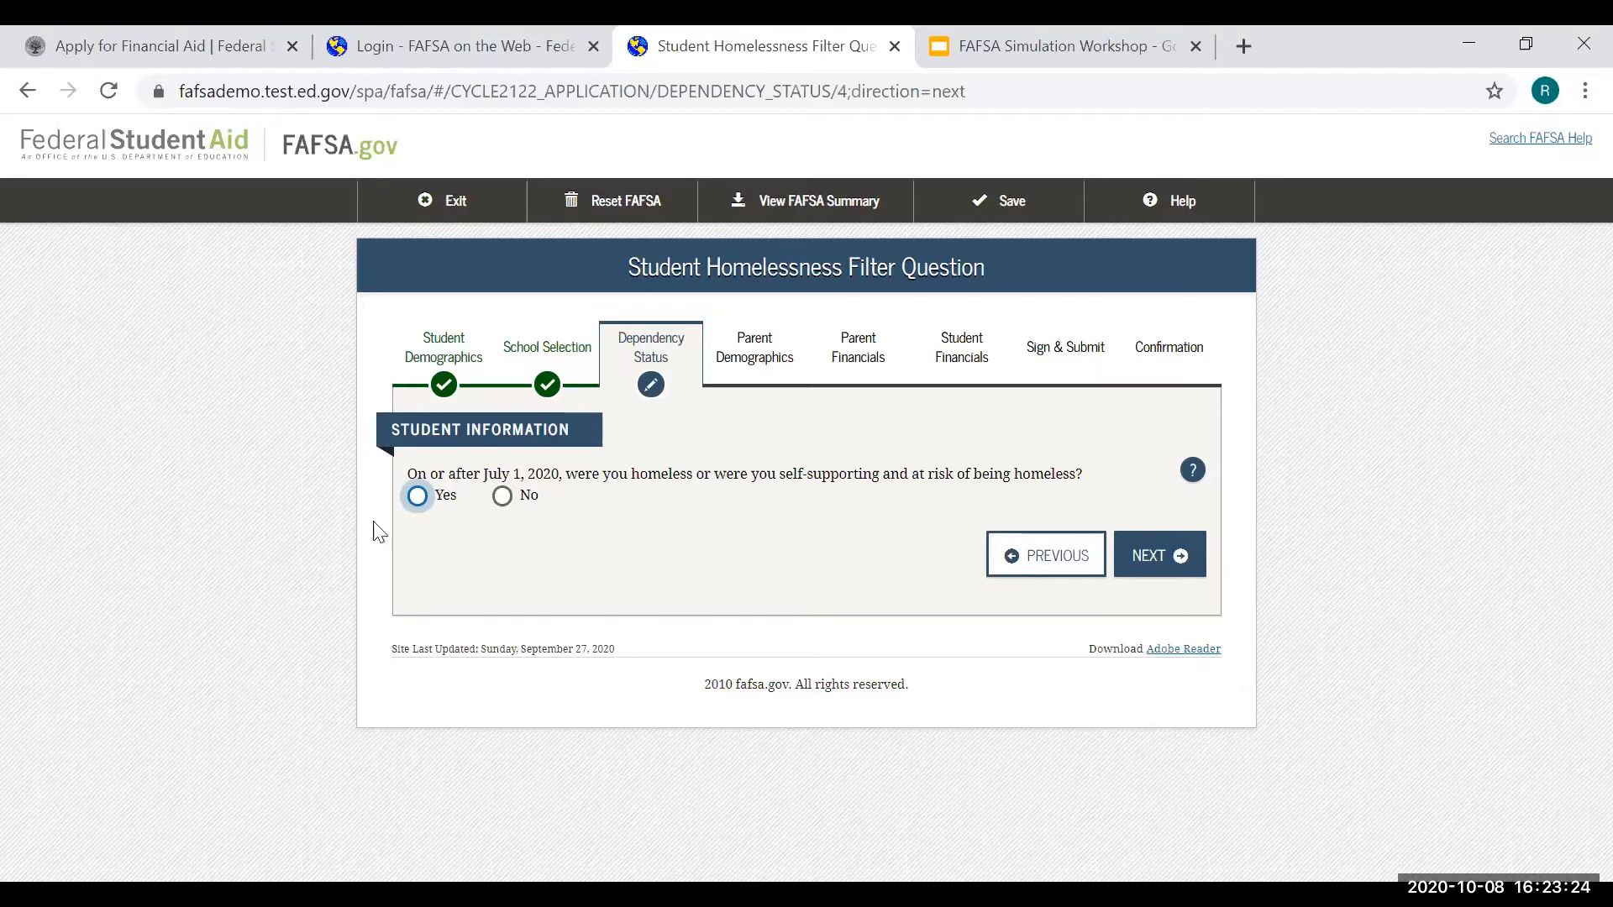
# - Answer No to the homelessness question and confirm you will provide parent information
pyautogui.click(501, 496)
pyautogui.click(1151, 559)
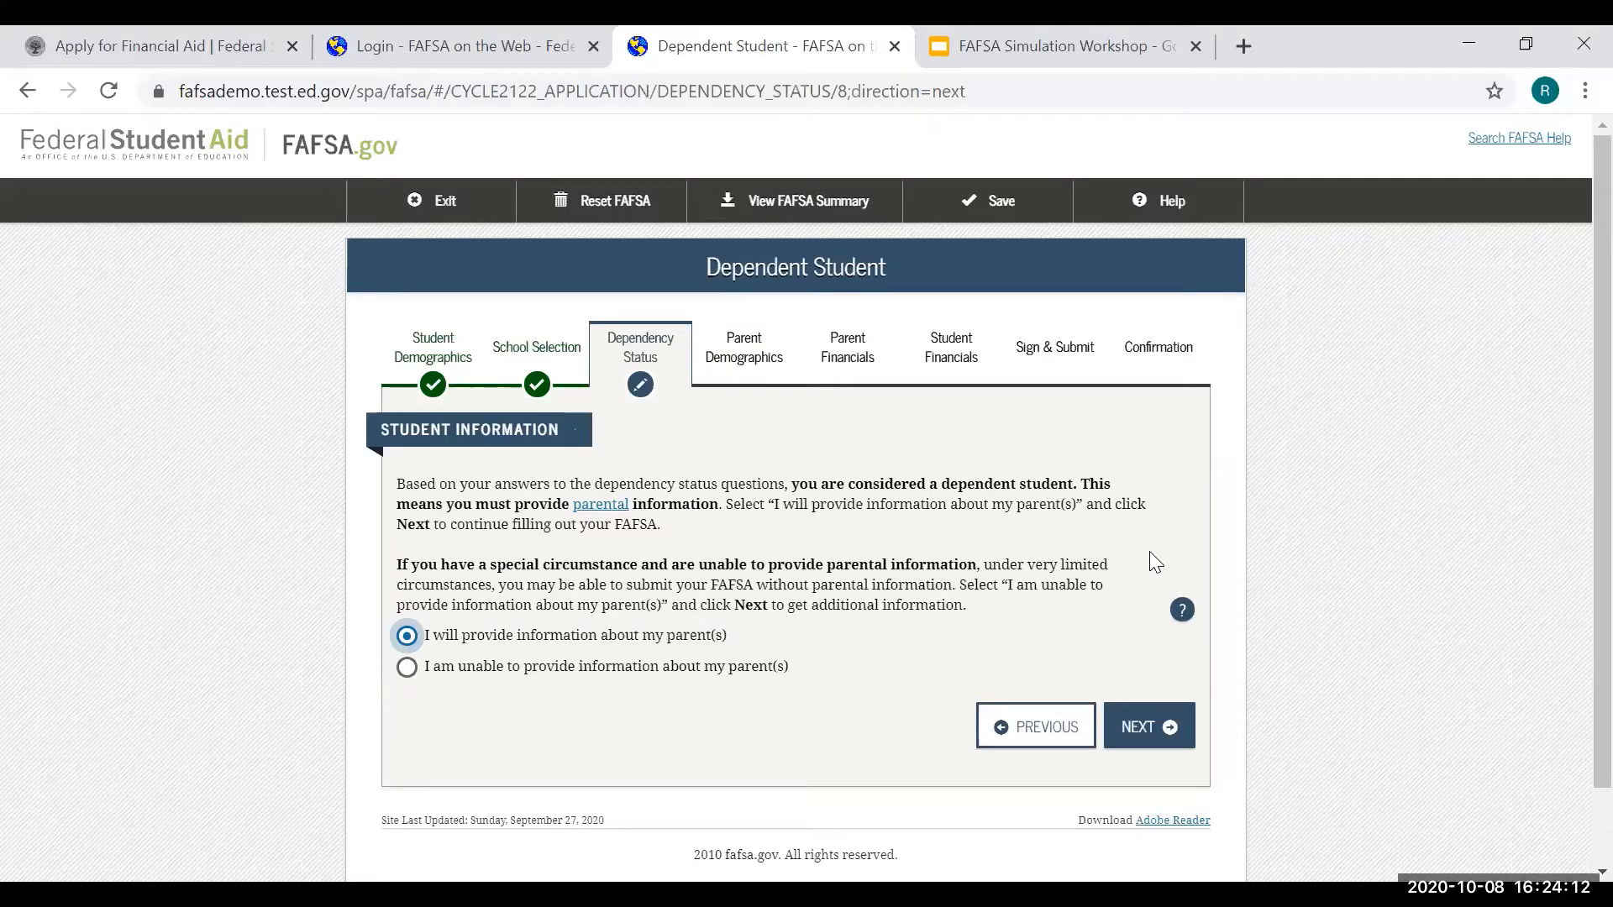
pyautogui.click(1167, 733)
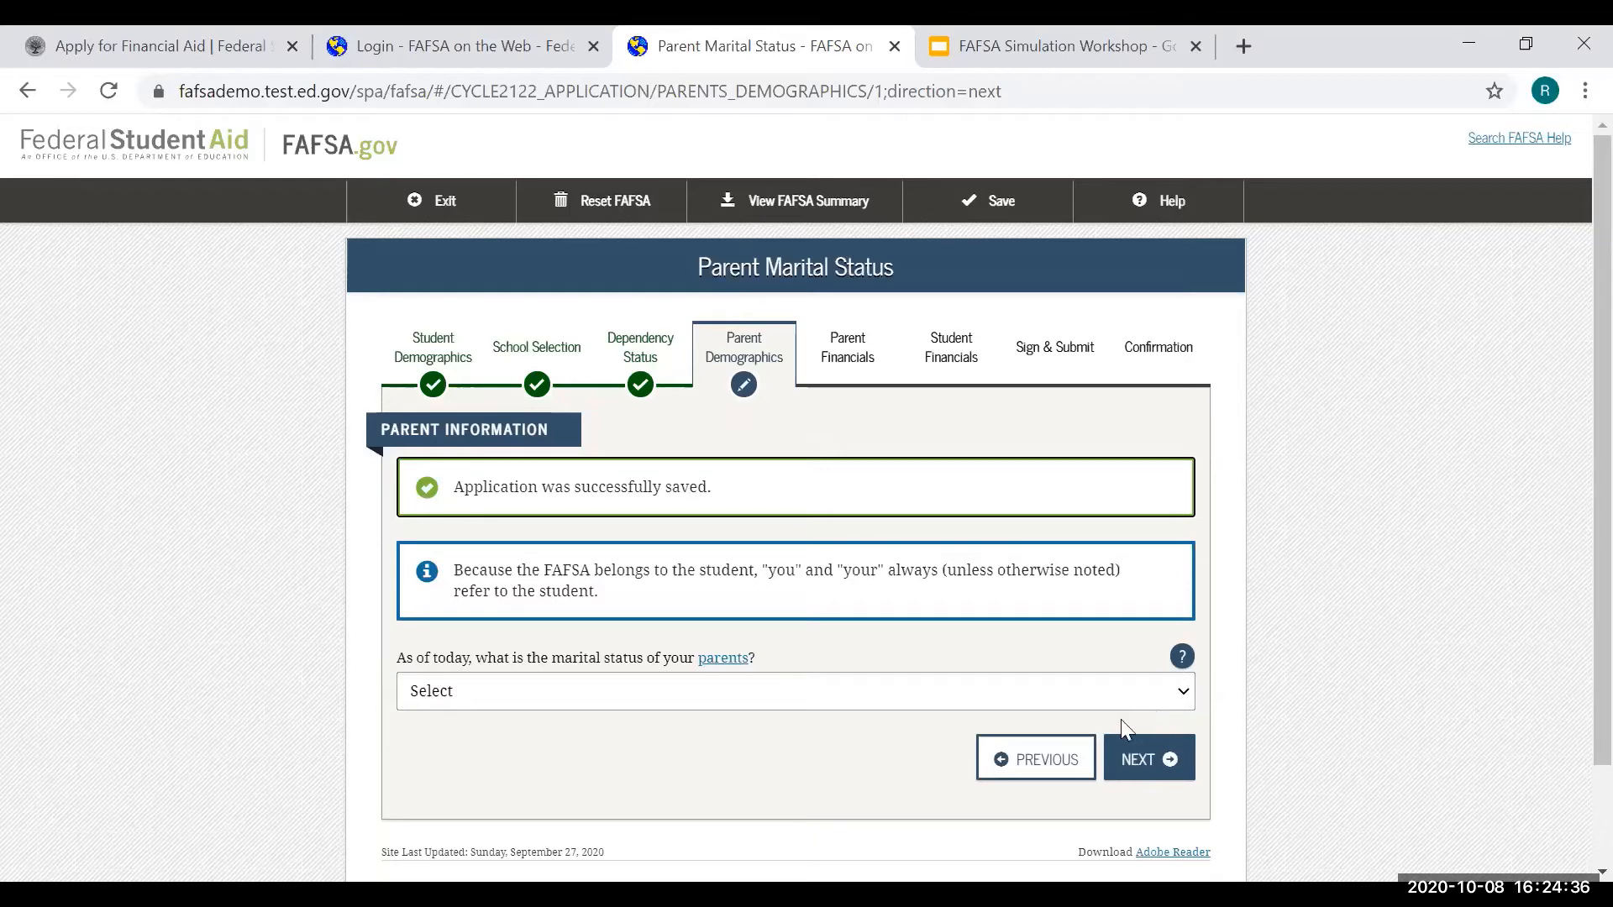
# - Review the explanation and infographic on who counts as a parent
pyautogui.click(709, 658)
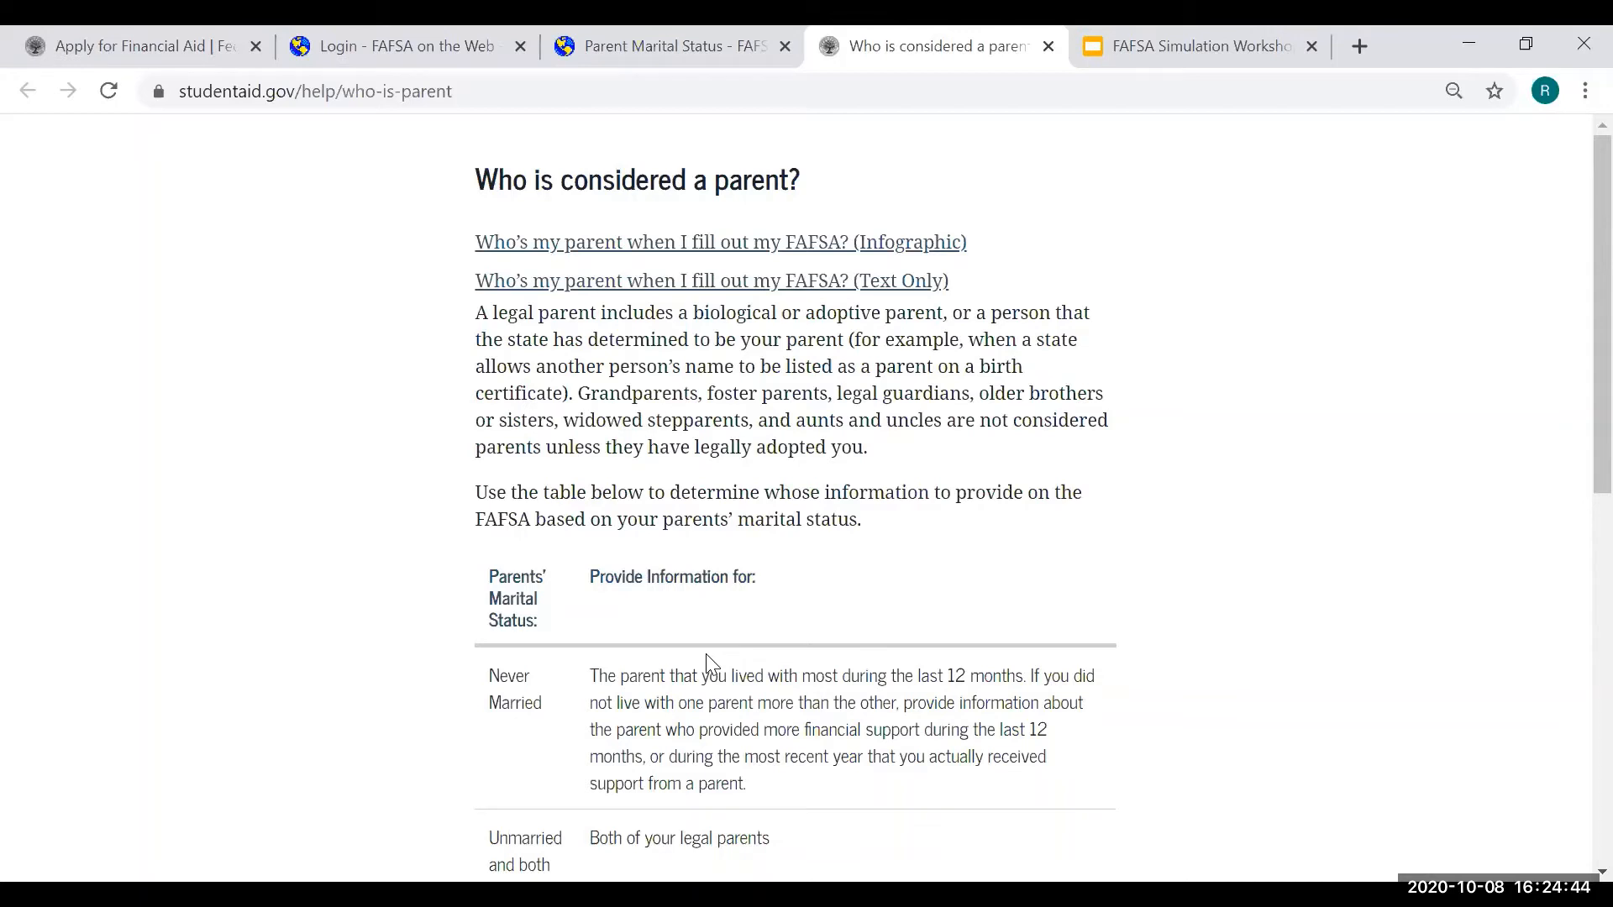
pyautogui.click(771, 243)
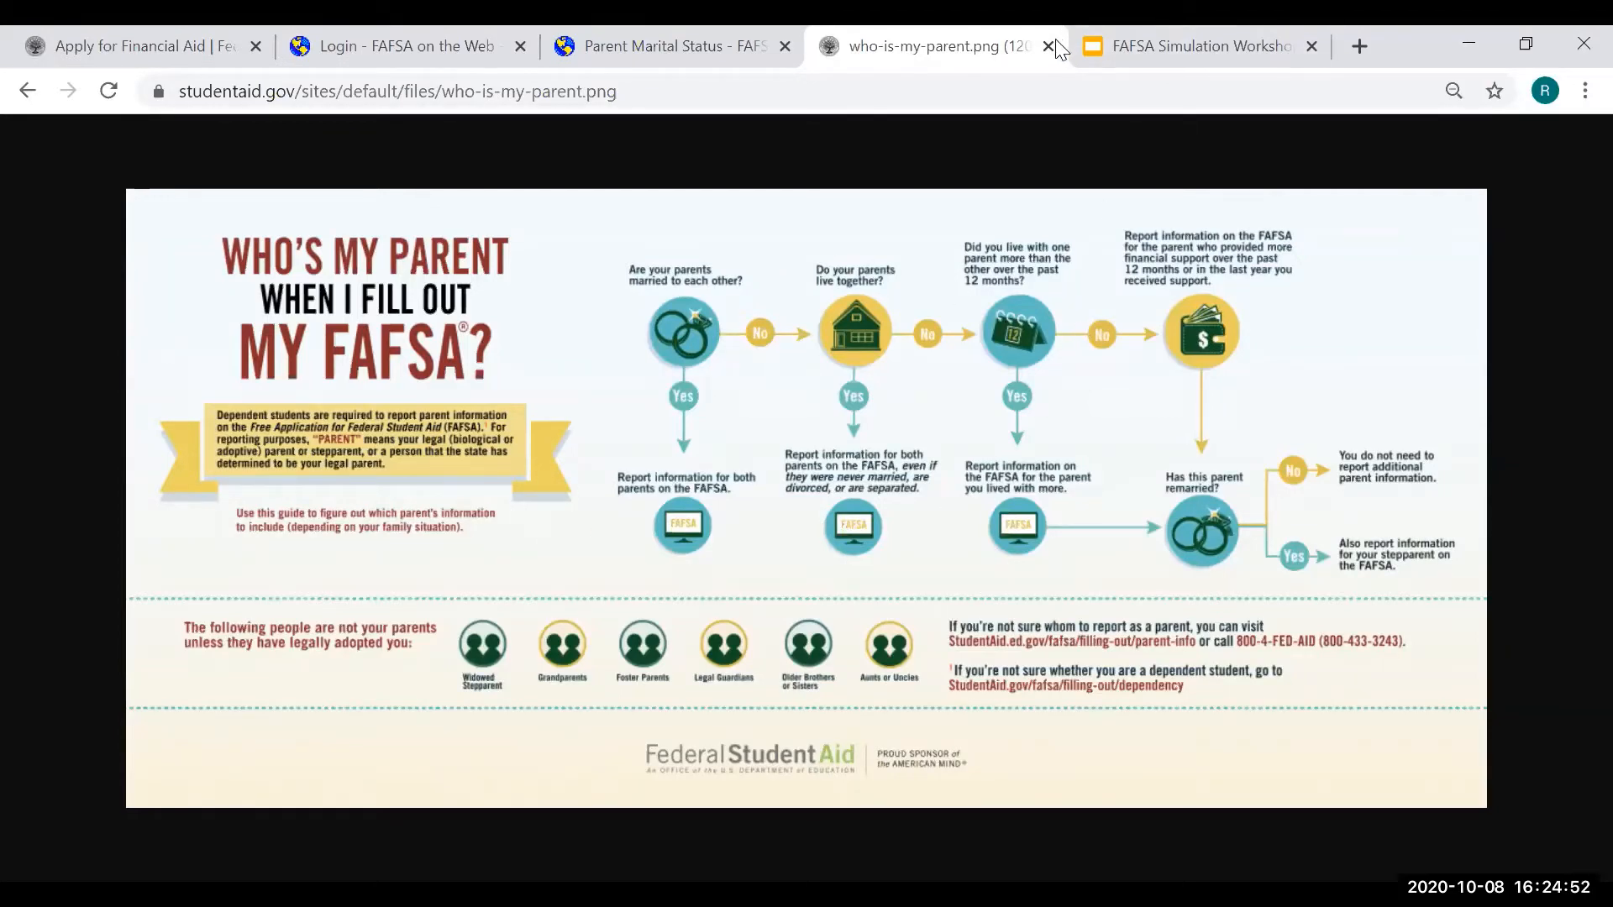
pyautogui.hotkey('ctrl', 'w')
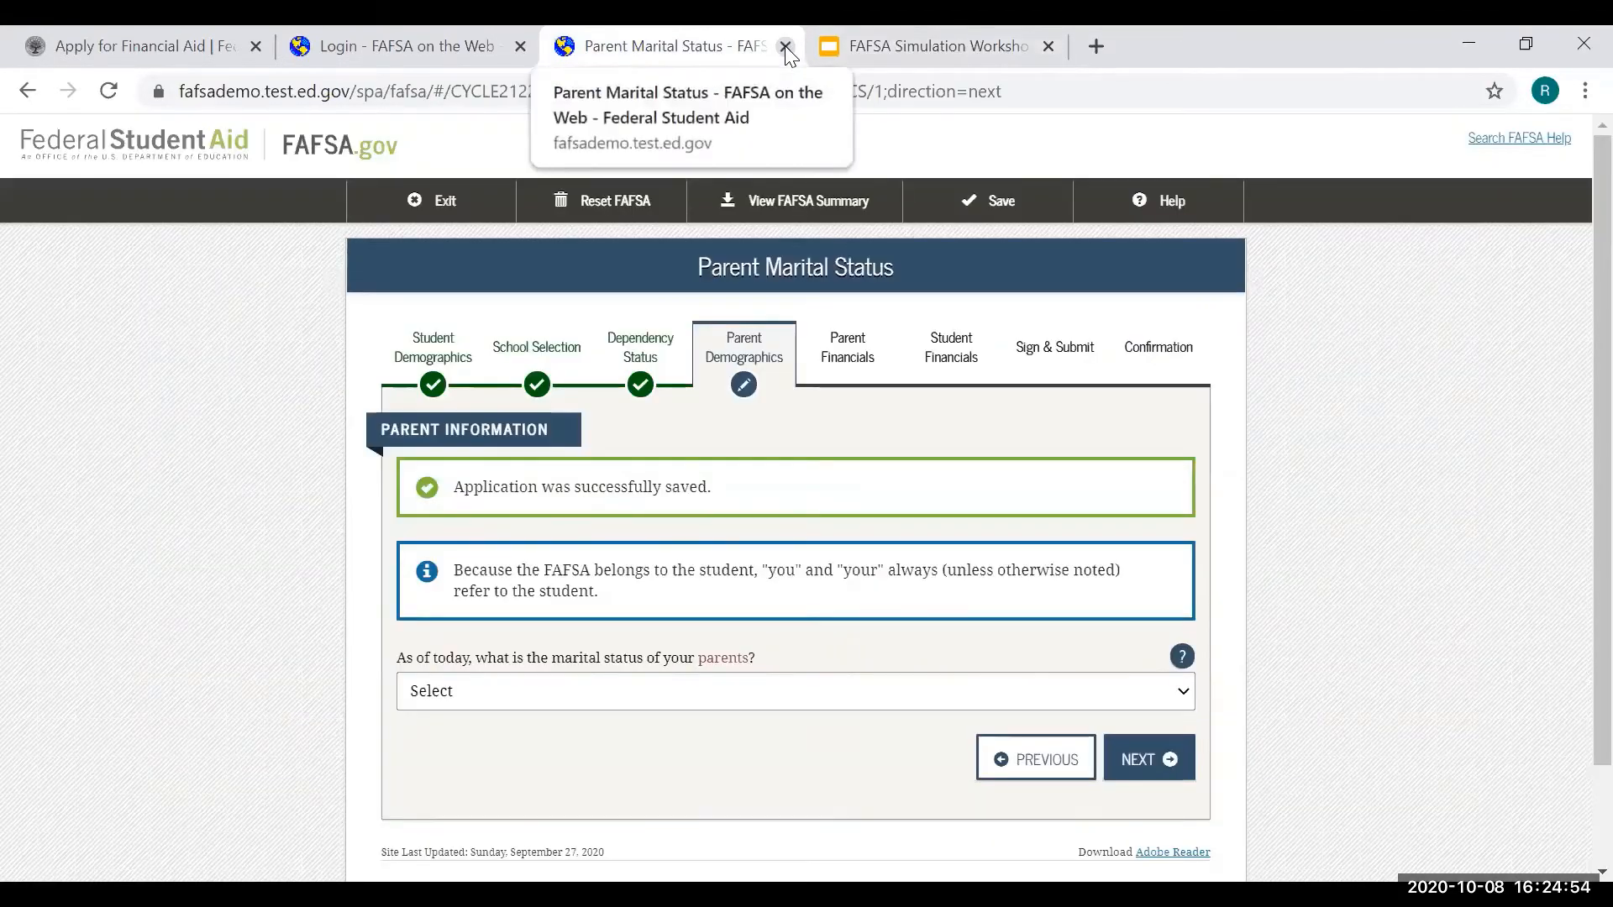
# - Set the parents' marital status to Married or Remarried, dated 01/1998, and continue
pyautogui.click(553, 699)
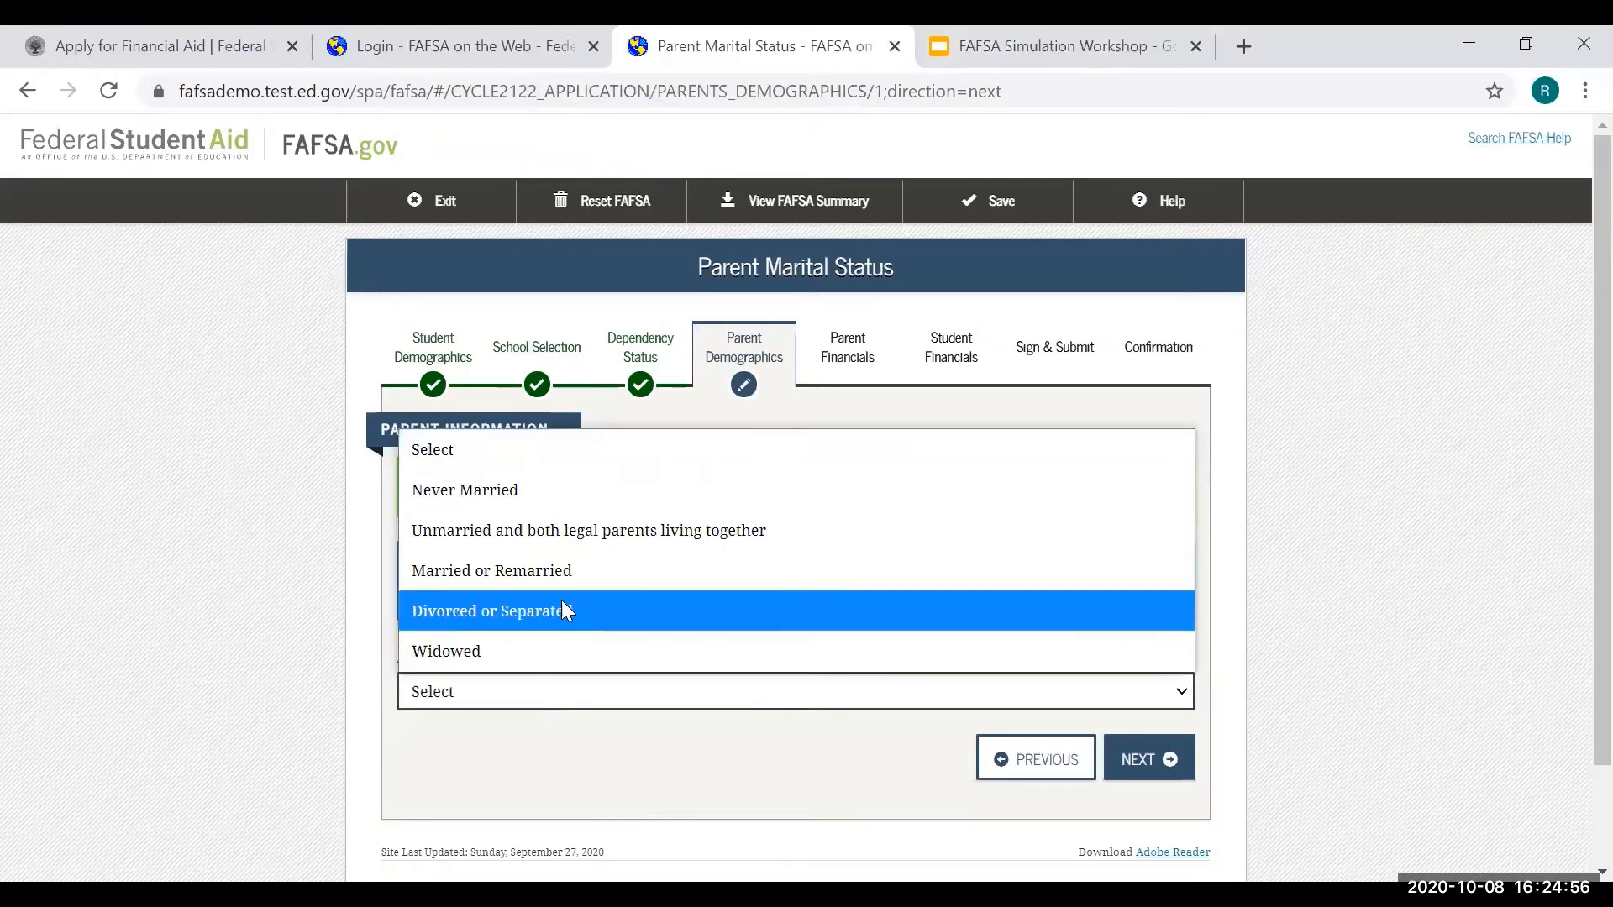
pyautogui.click(567, 576)
pyautogui.click(511, 770)
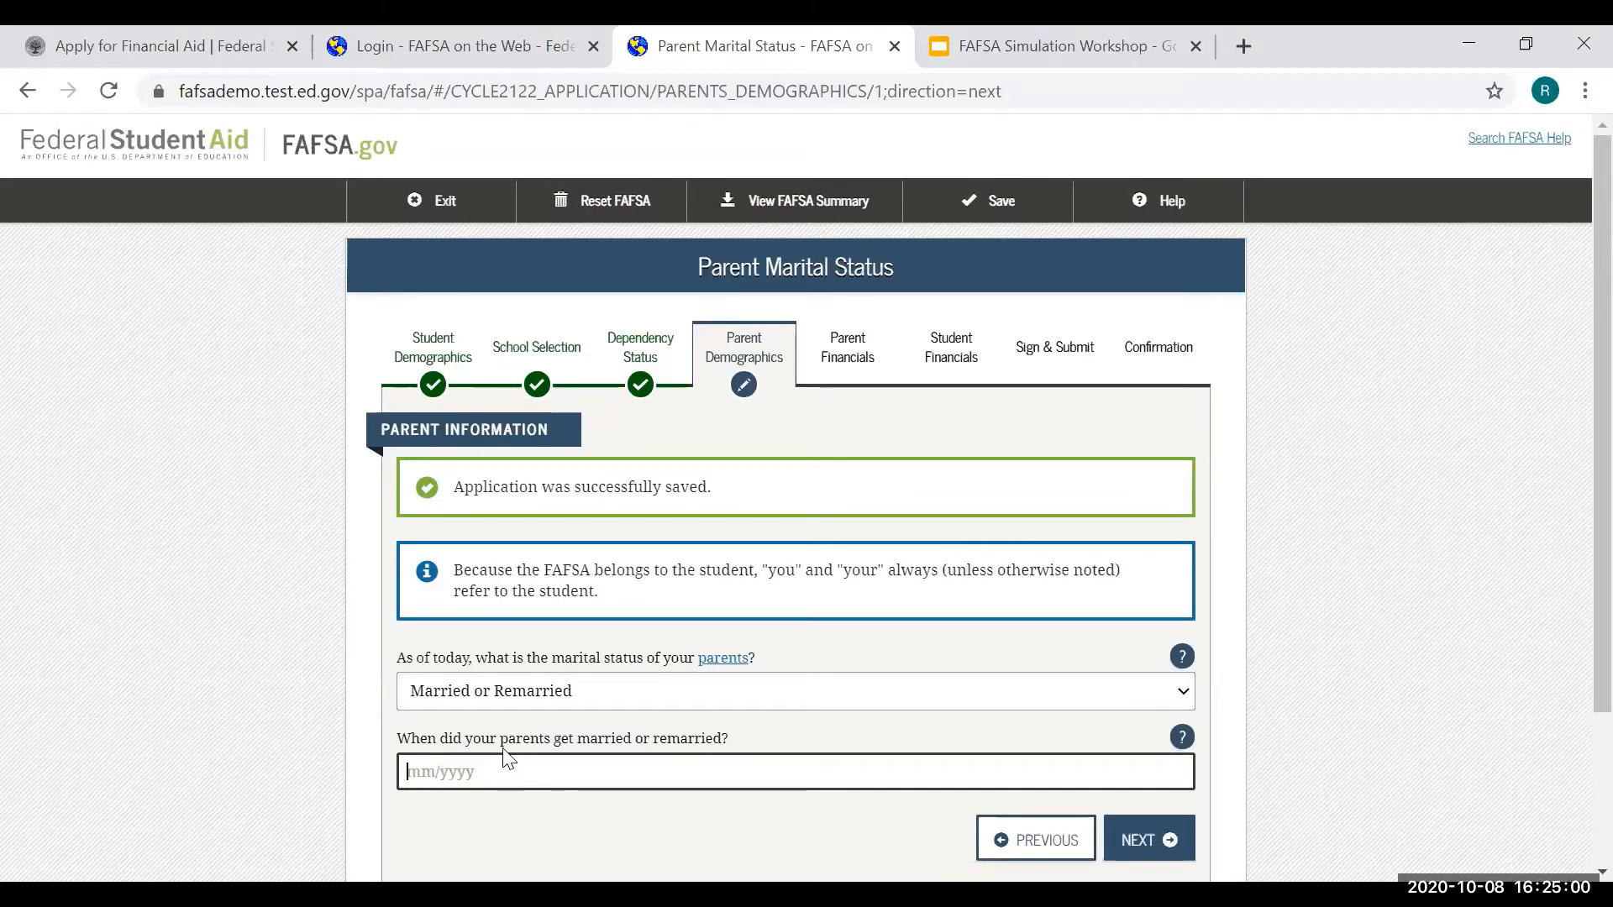
pyautogui.write('01/')
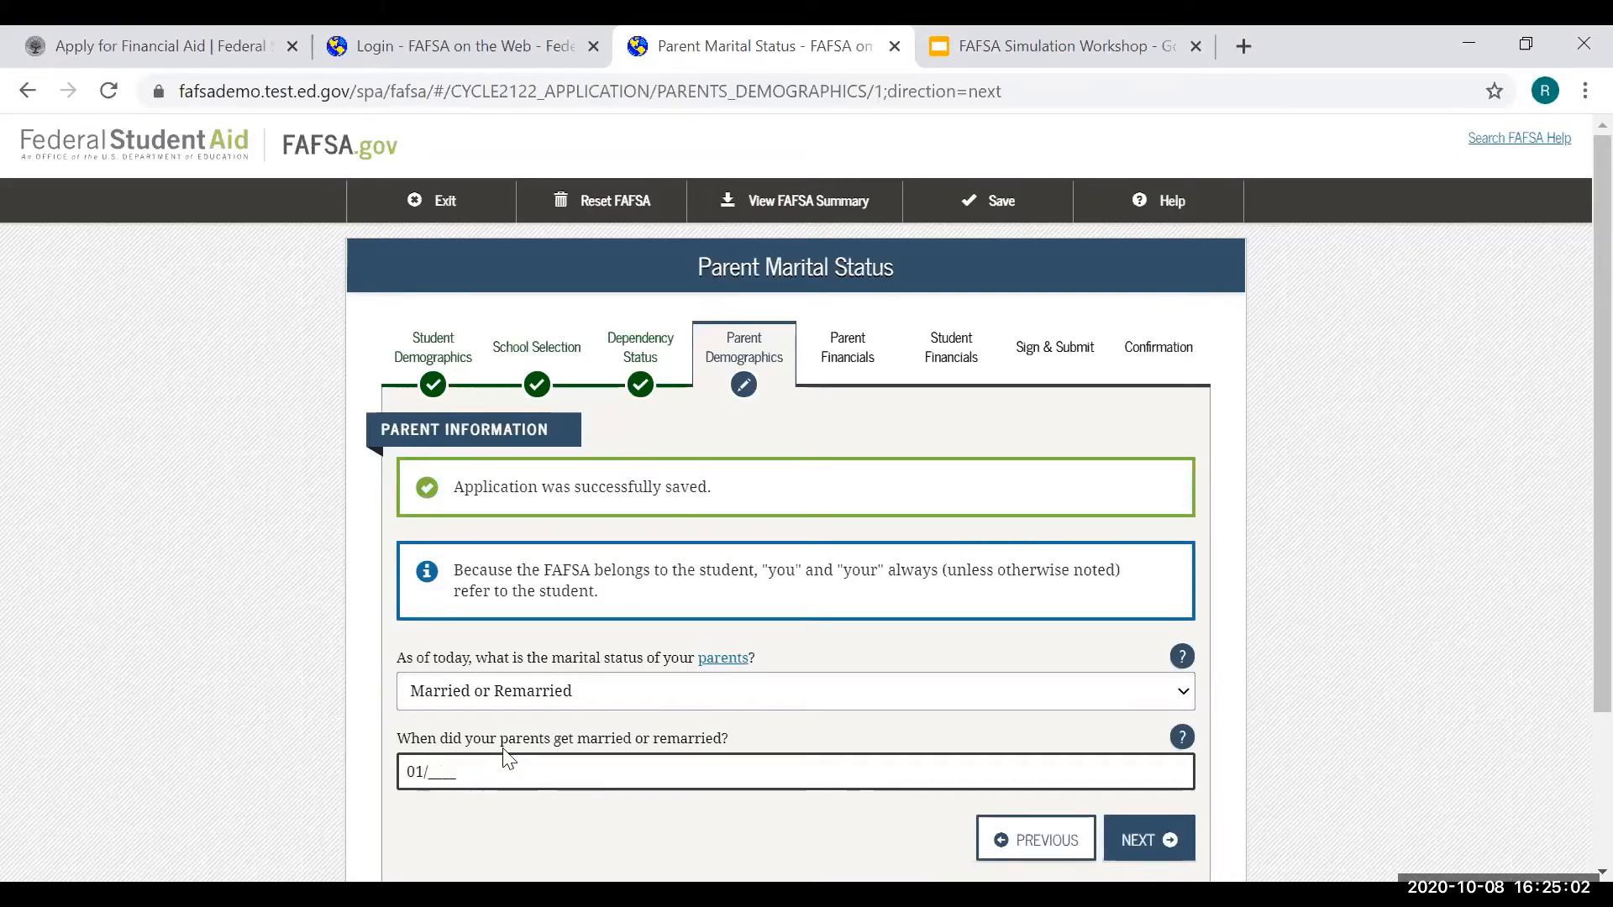
pyautogui.write('199')
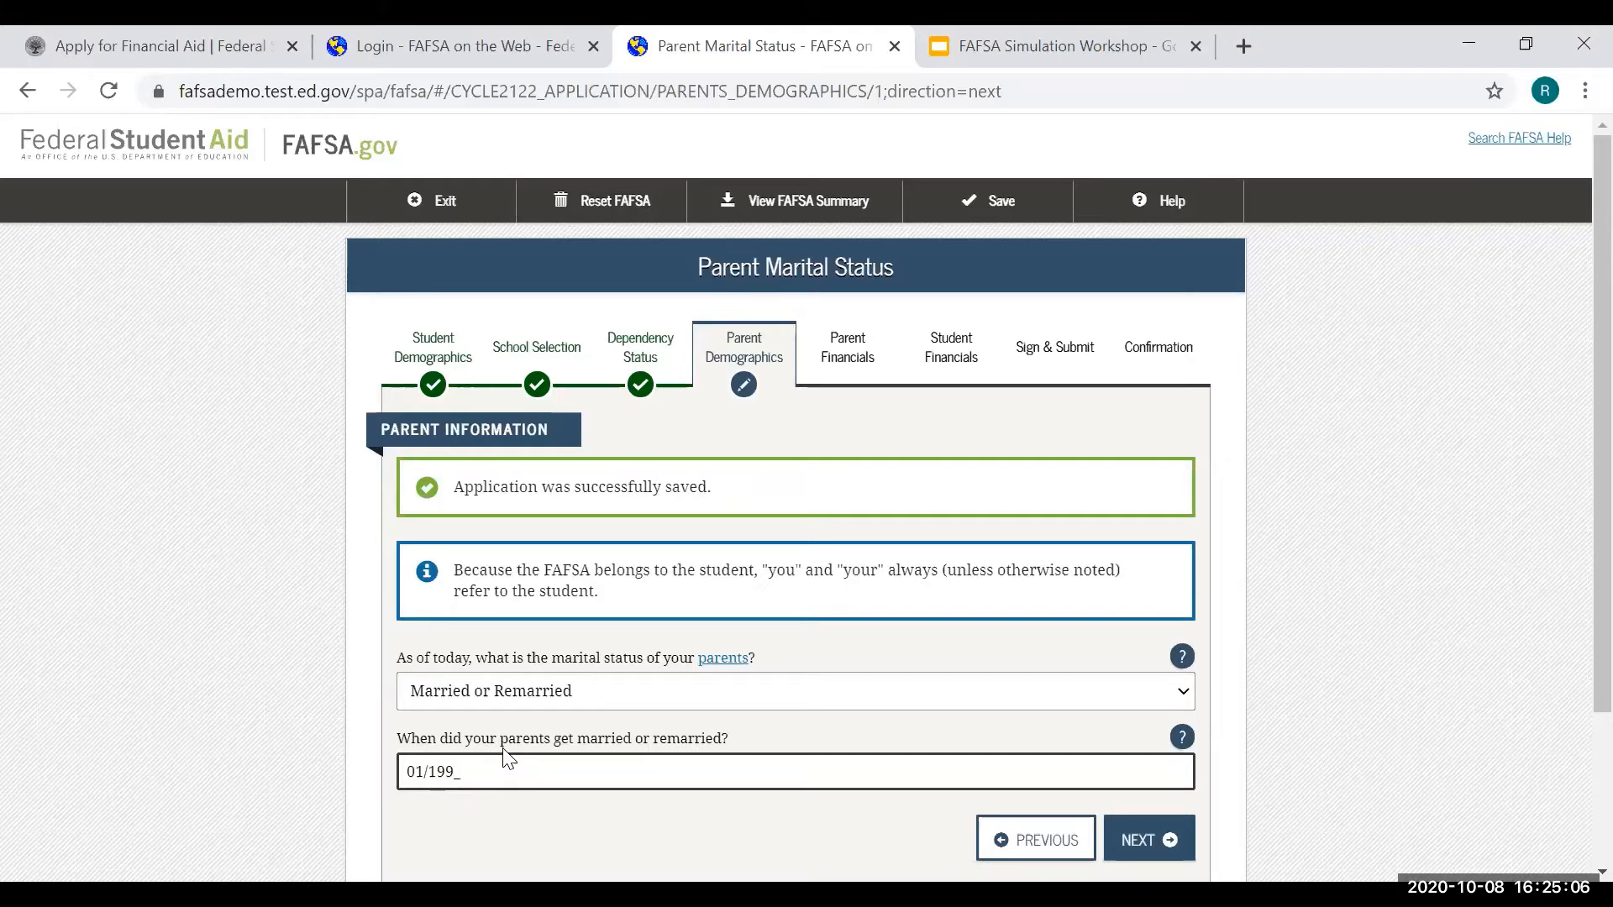
pyautogui.write('8')
pyautogui.click(1158, 838)
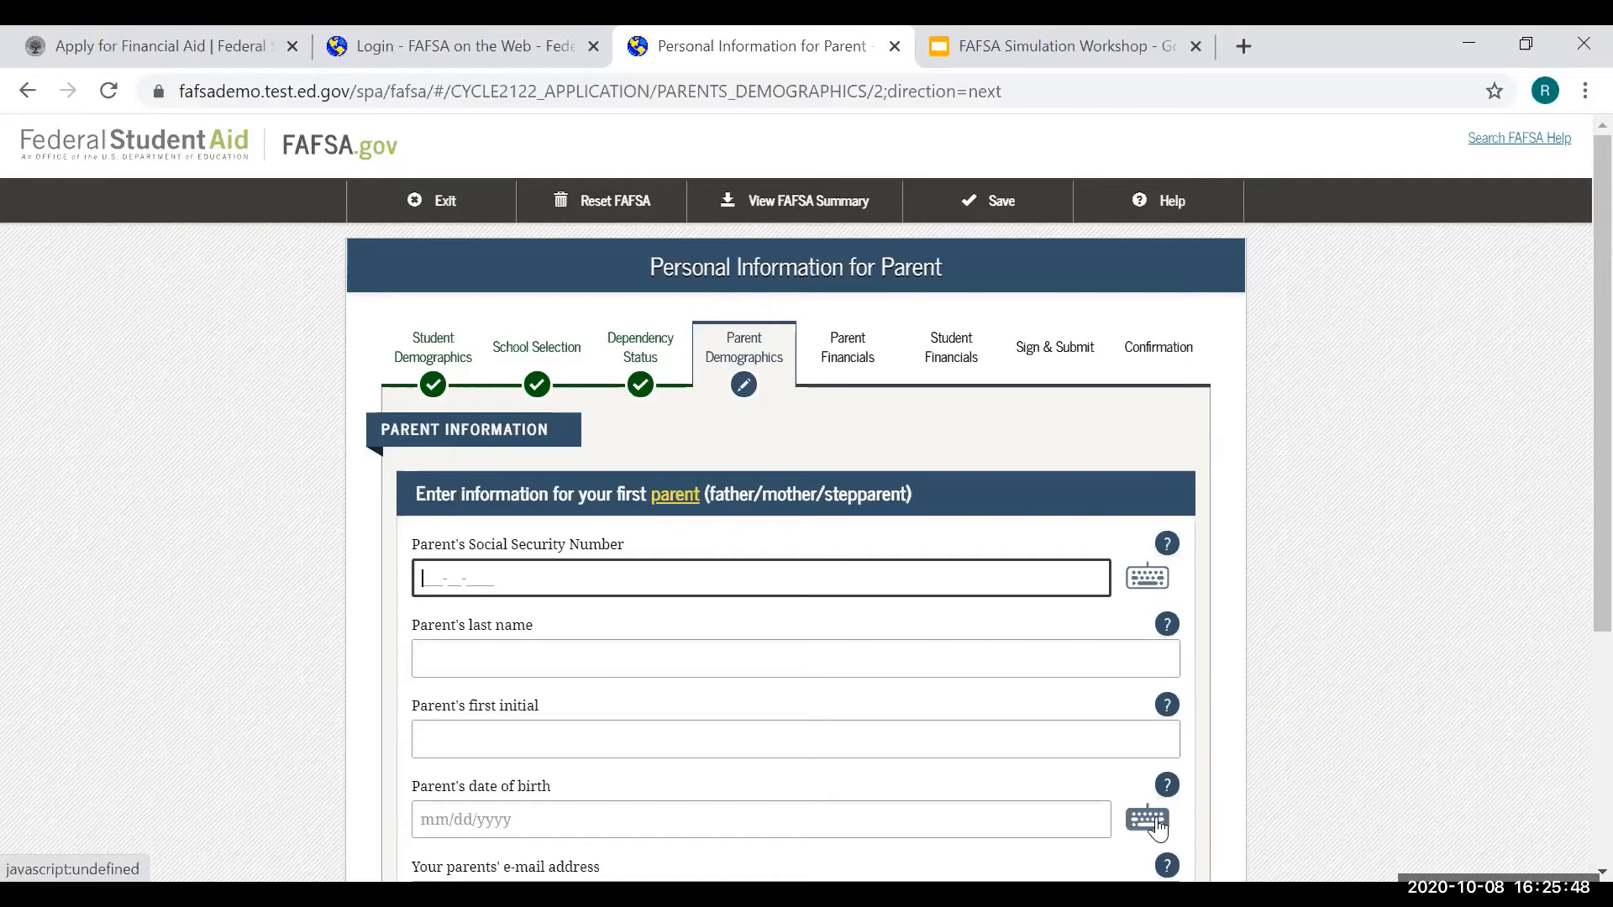
# - Enter the first parent's SSN, last name, first initial J and date of birth
pyautogui.write('966-75-2001')
pyautogui.click(878, 666)
pyautogui.write('Ed')
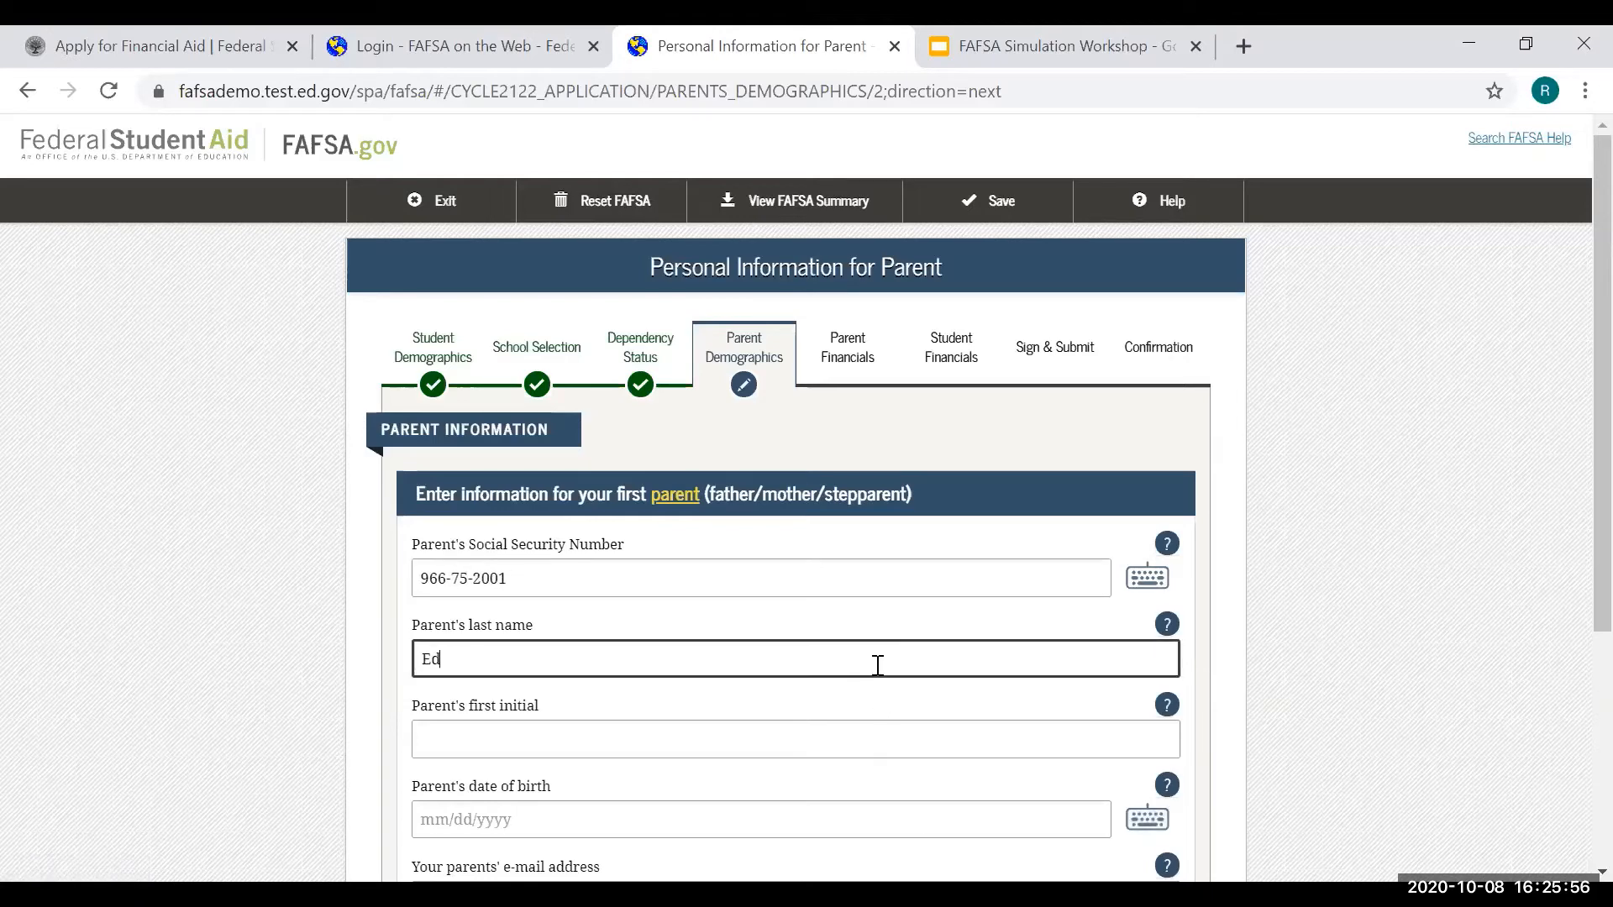
pyautogui.write('it')
pyautogui.click(807, 735)
pyautogui.write('J')
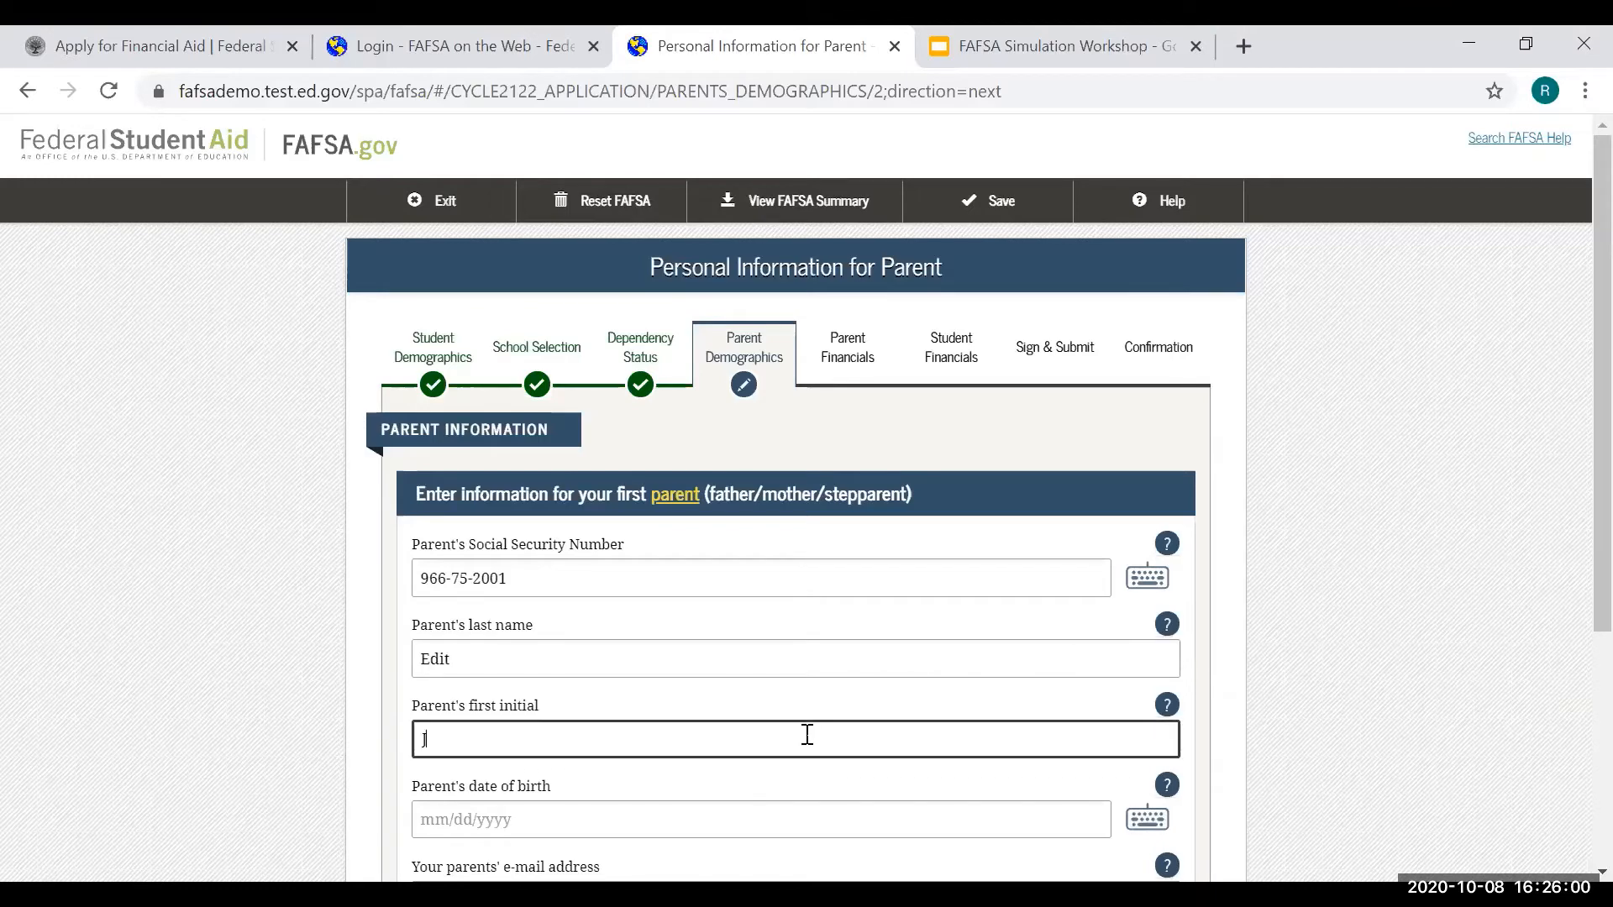
pyautogui.click(696, 823)
pyautogui.write('11/1')
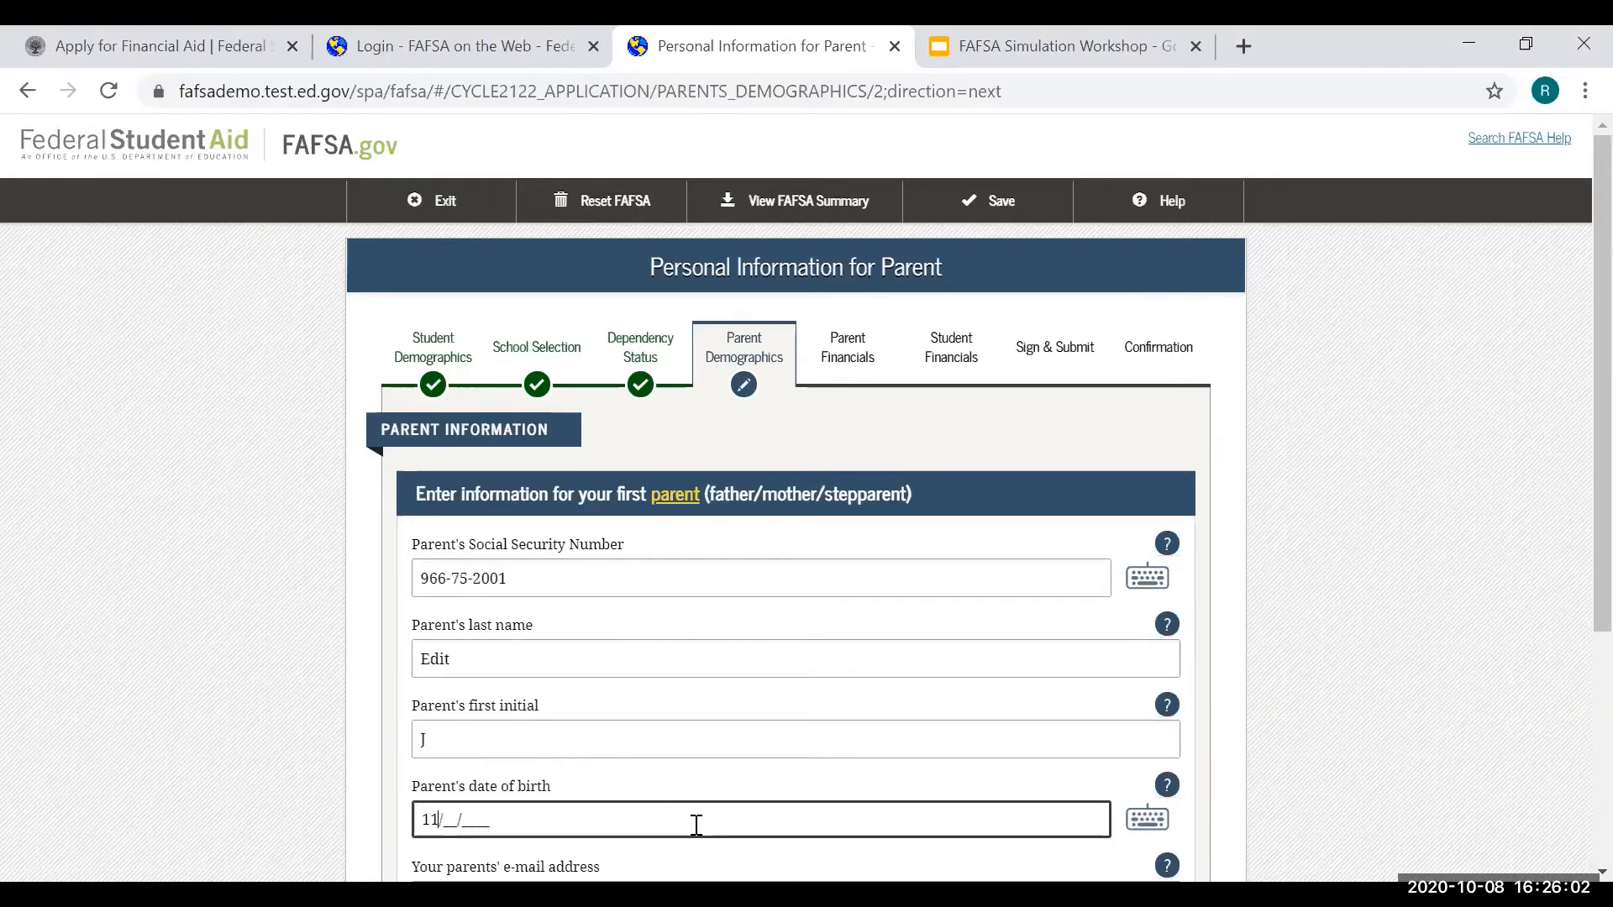
pyautogui.write('1/1978')
# - Fill in the parents' e-mail address and submit the first parent's details
pyautogui.scroll(-3, 664, 802)
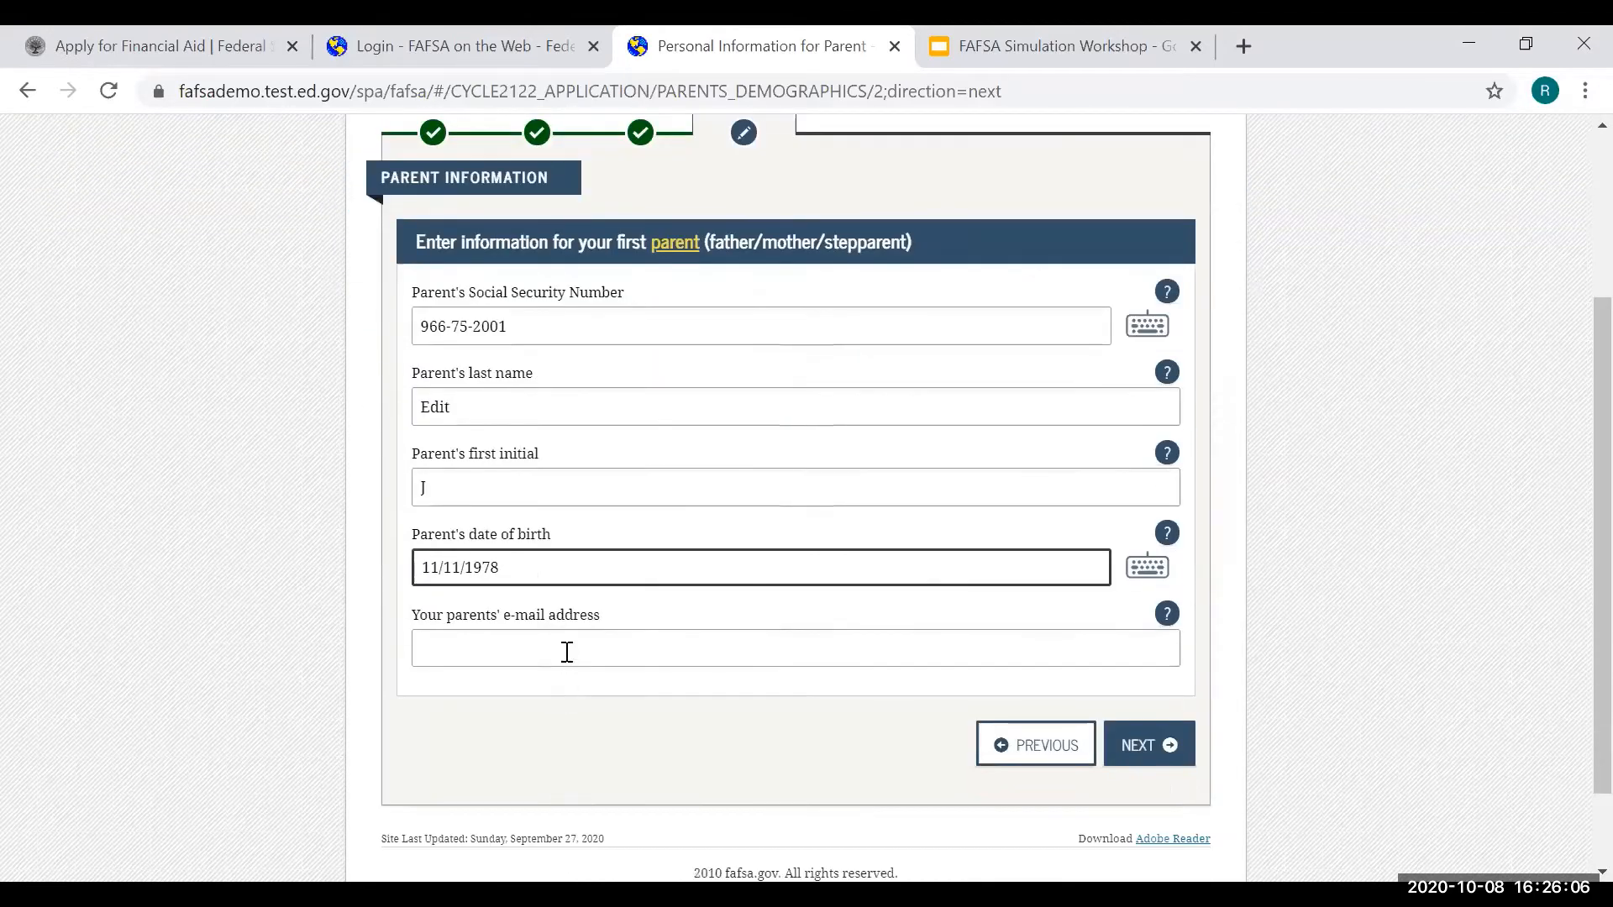
pyautogui.click(567, 652)
pyautogui.write('abc')
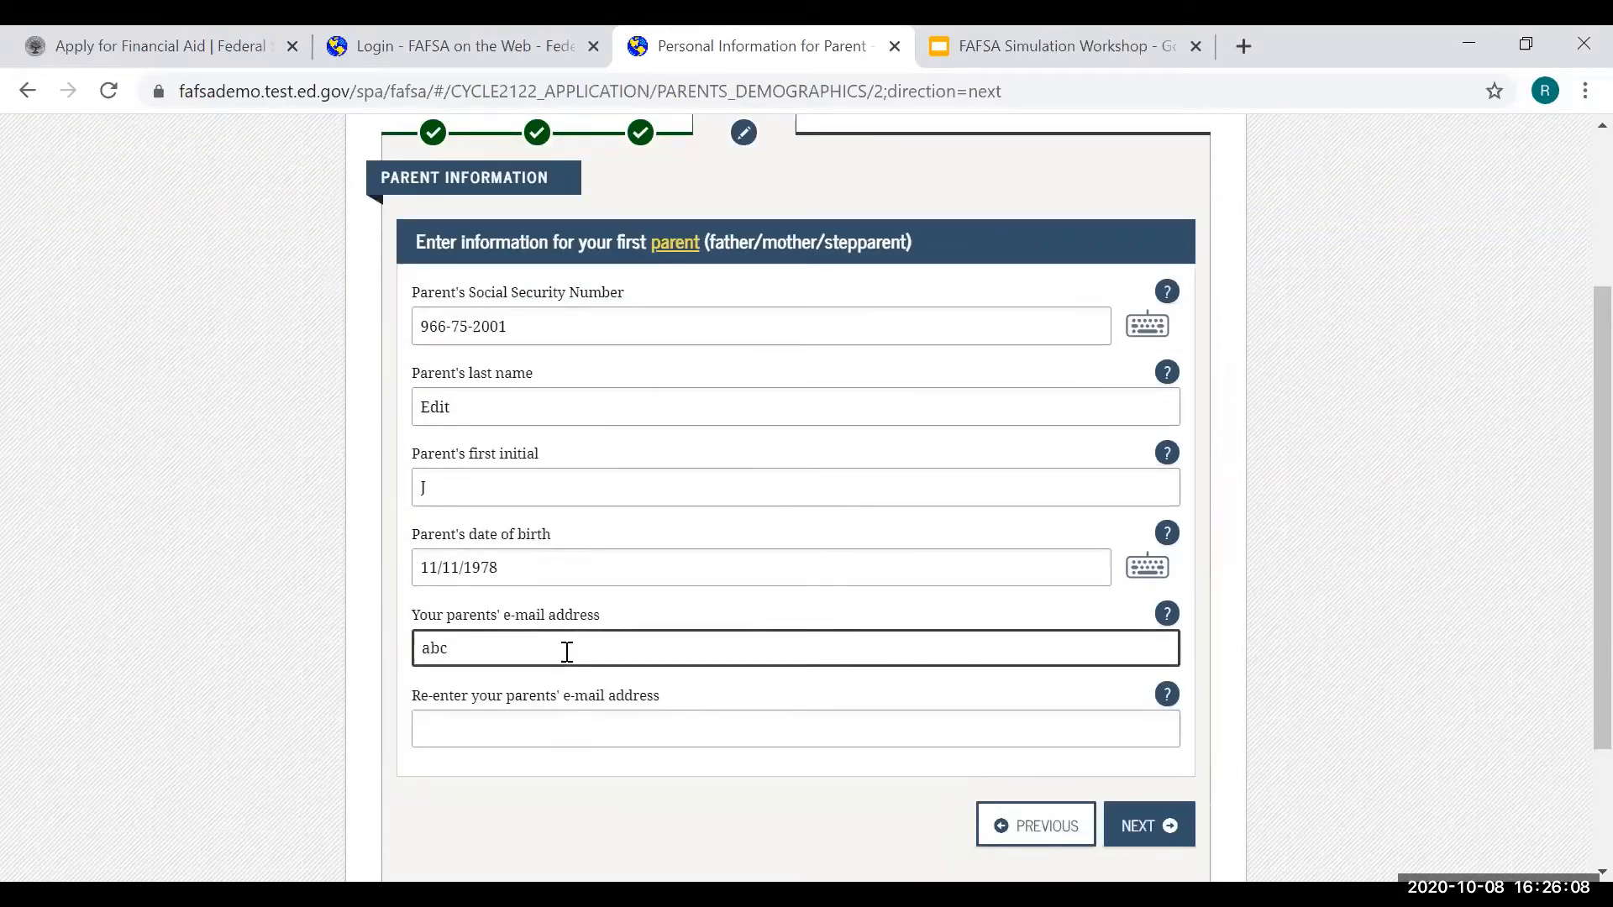
pyautogui.write('@sample.com')
pyautogui.press('Tab')
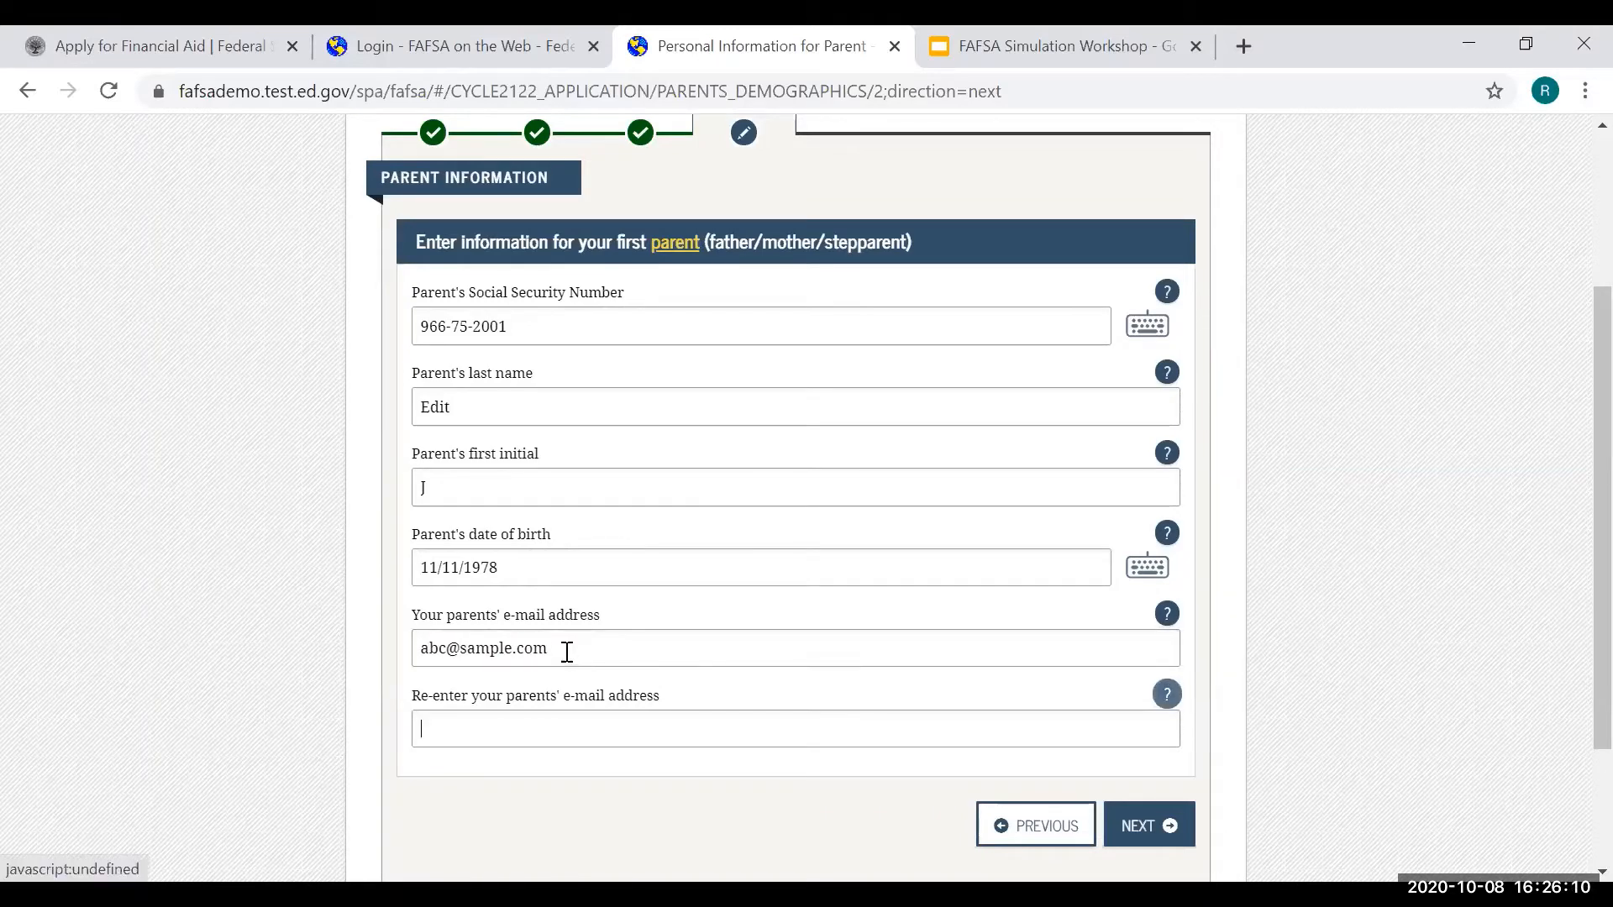
pyautogui.write('abc@sample.com')
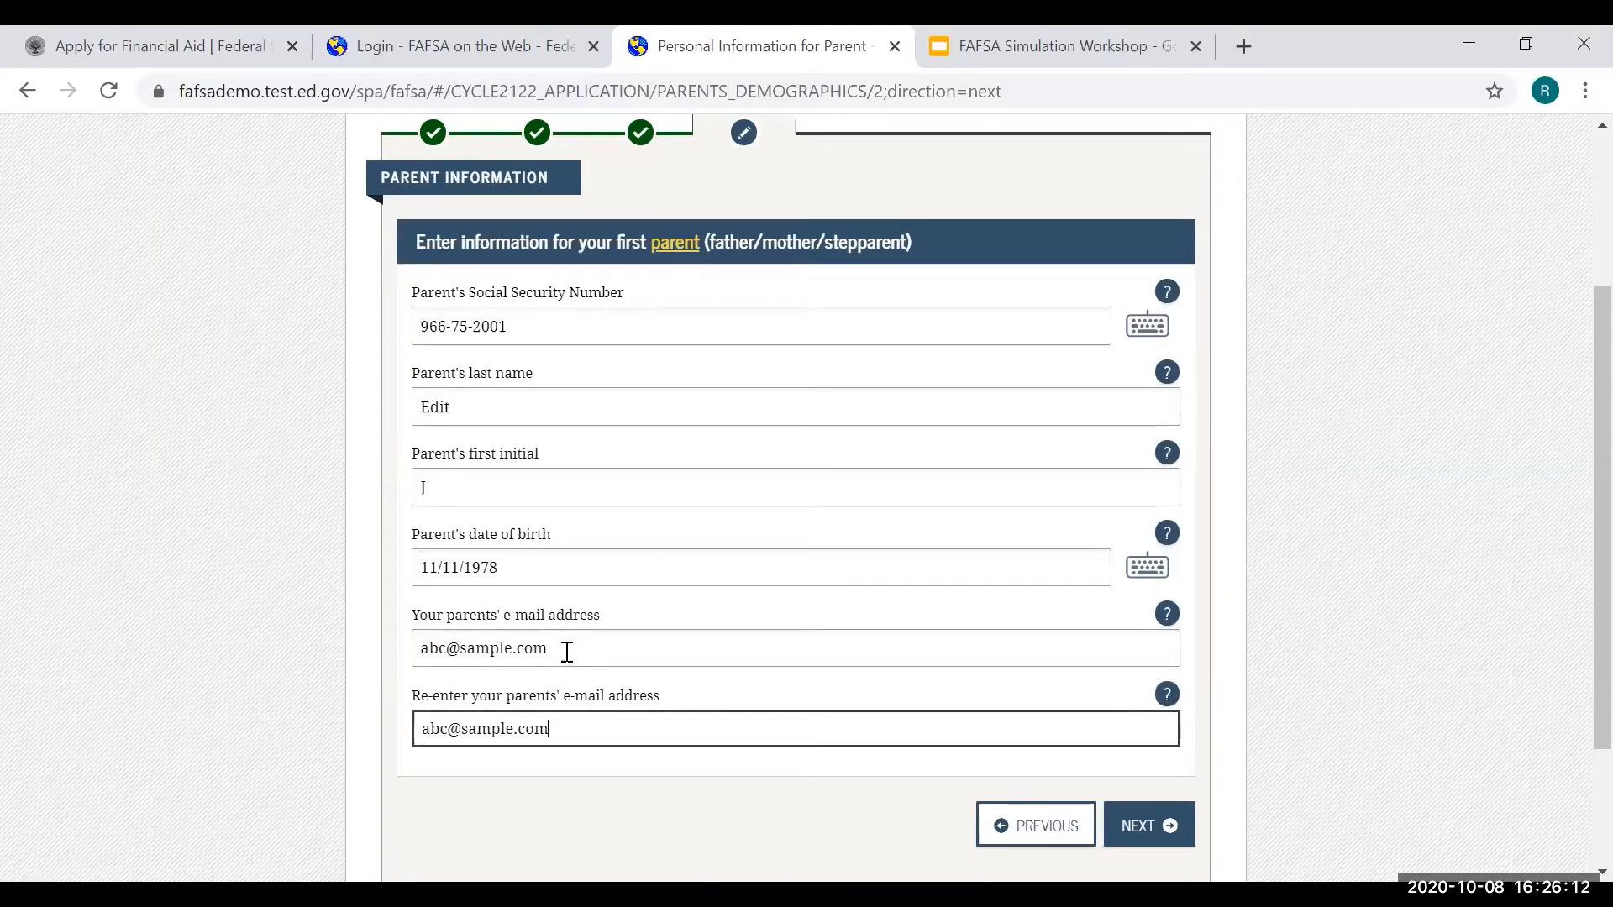
pyautogui.click(1151, 827)
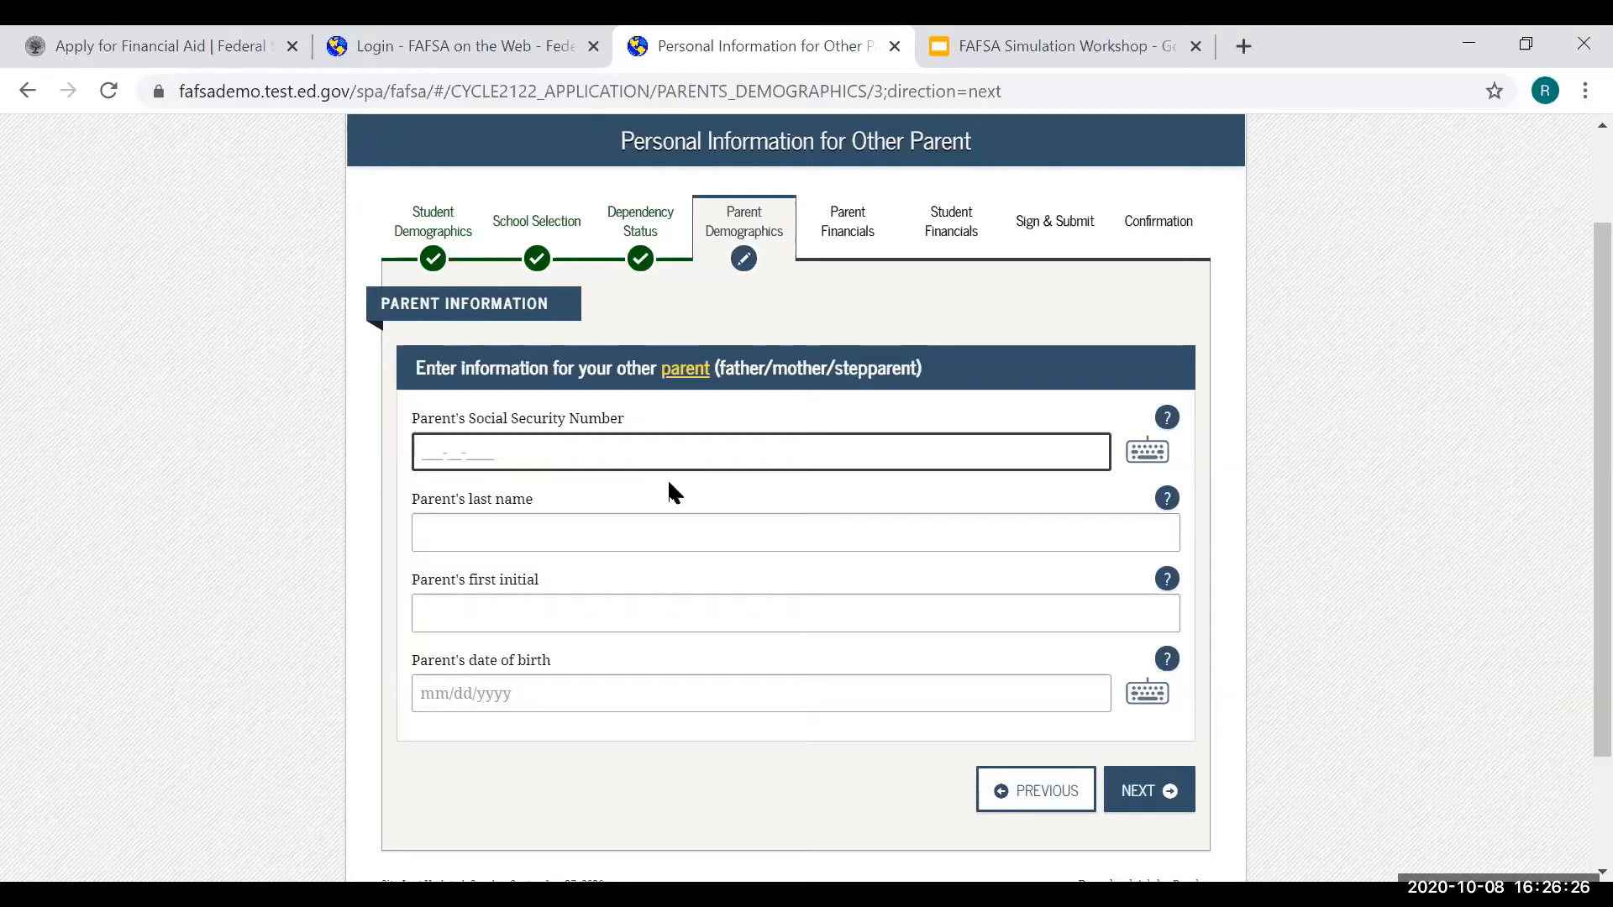
# - Enter the other parent's SSN, last name, first initial J and birth date, then continue
pyautogui.write('000000000')
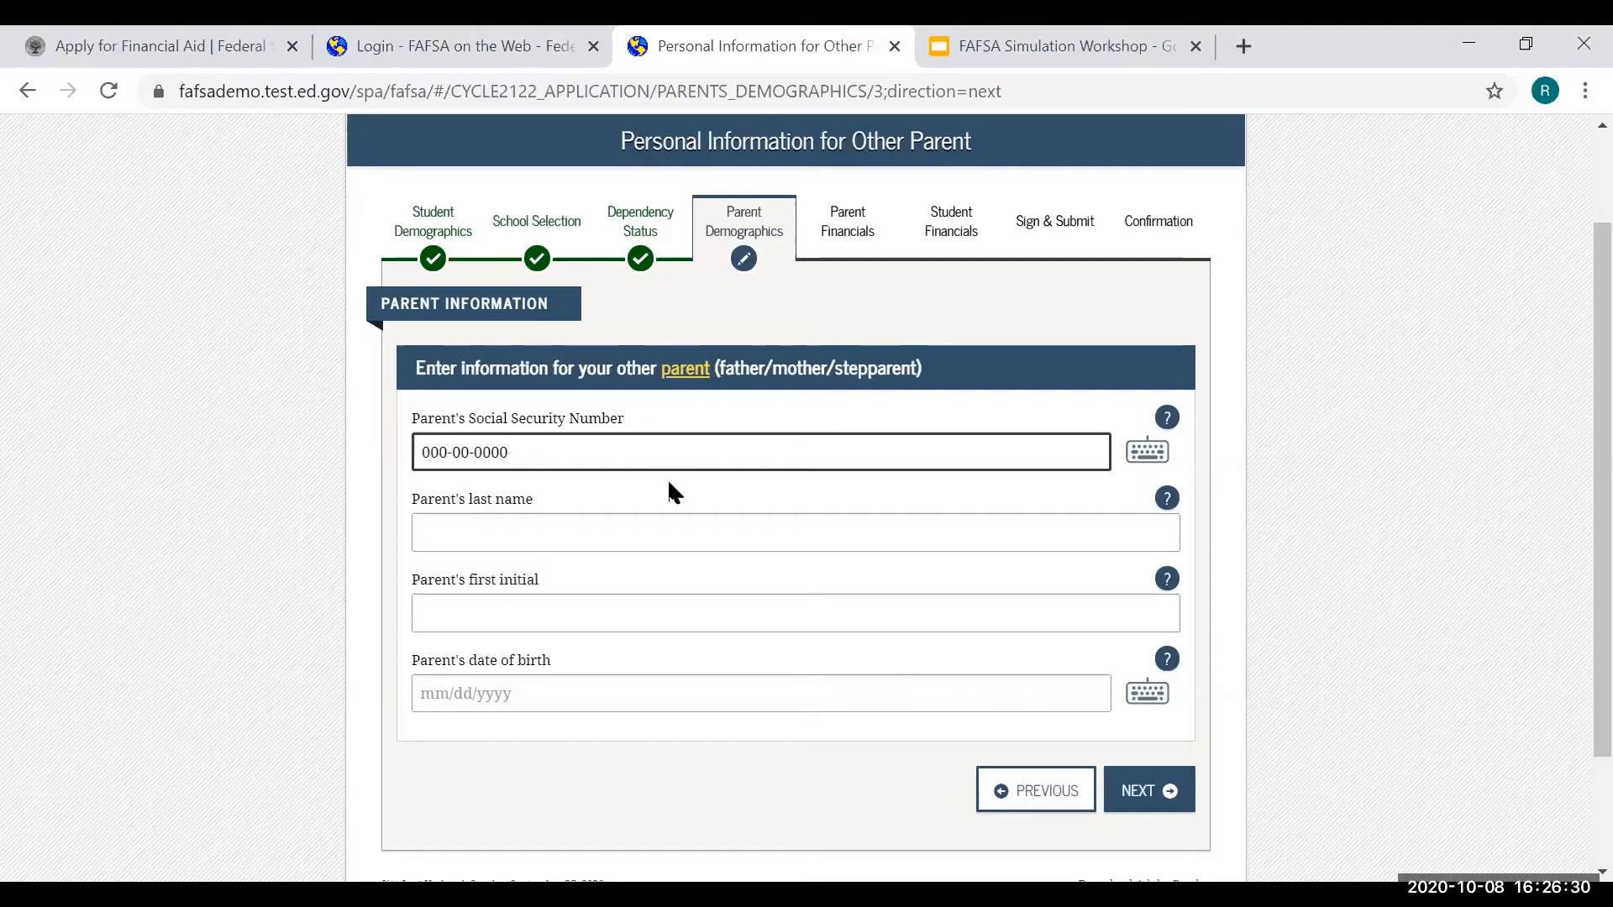
pyautogui.click(628, 535)
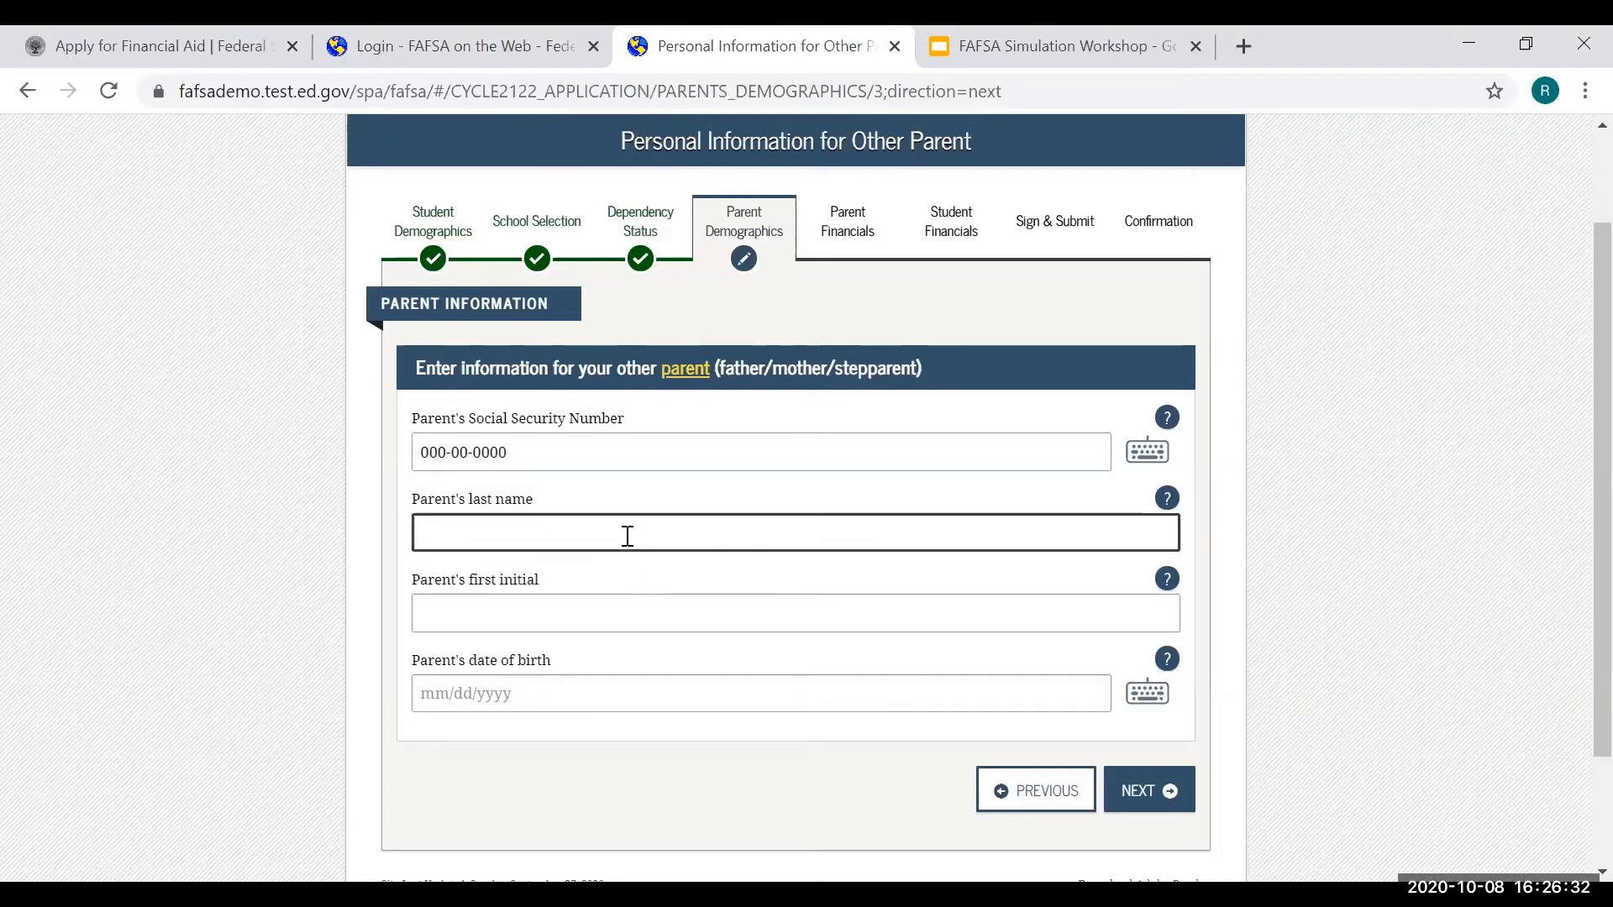
pyautogui.write('Sample')
pyautogui.click(619, 611)
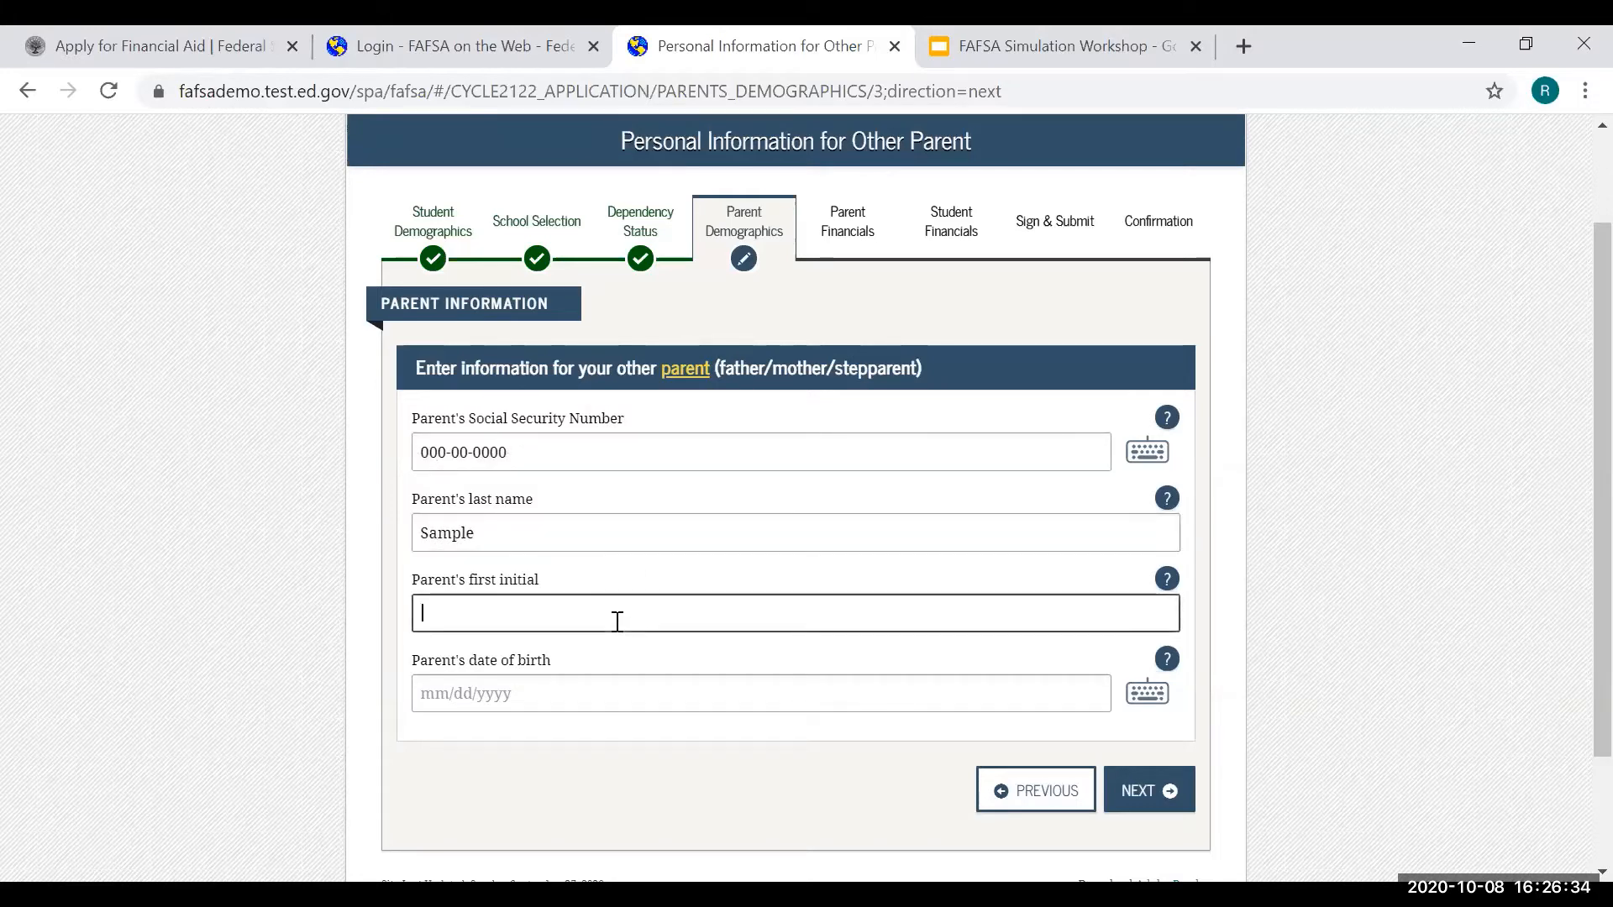
pyautogui.write('J')
pyautogui.click(674, 702)
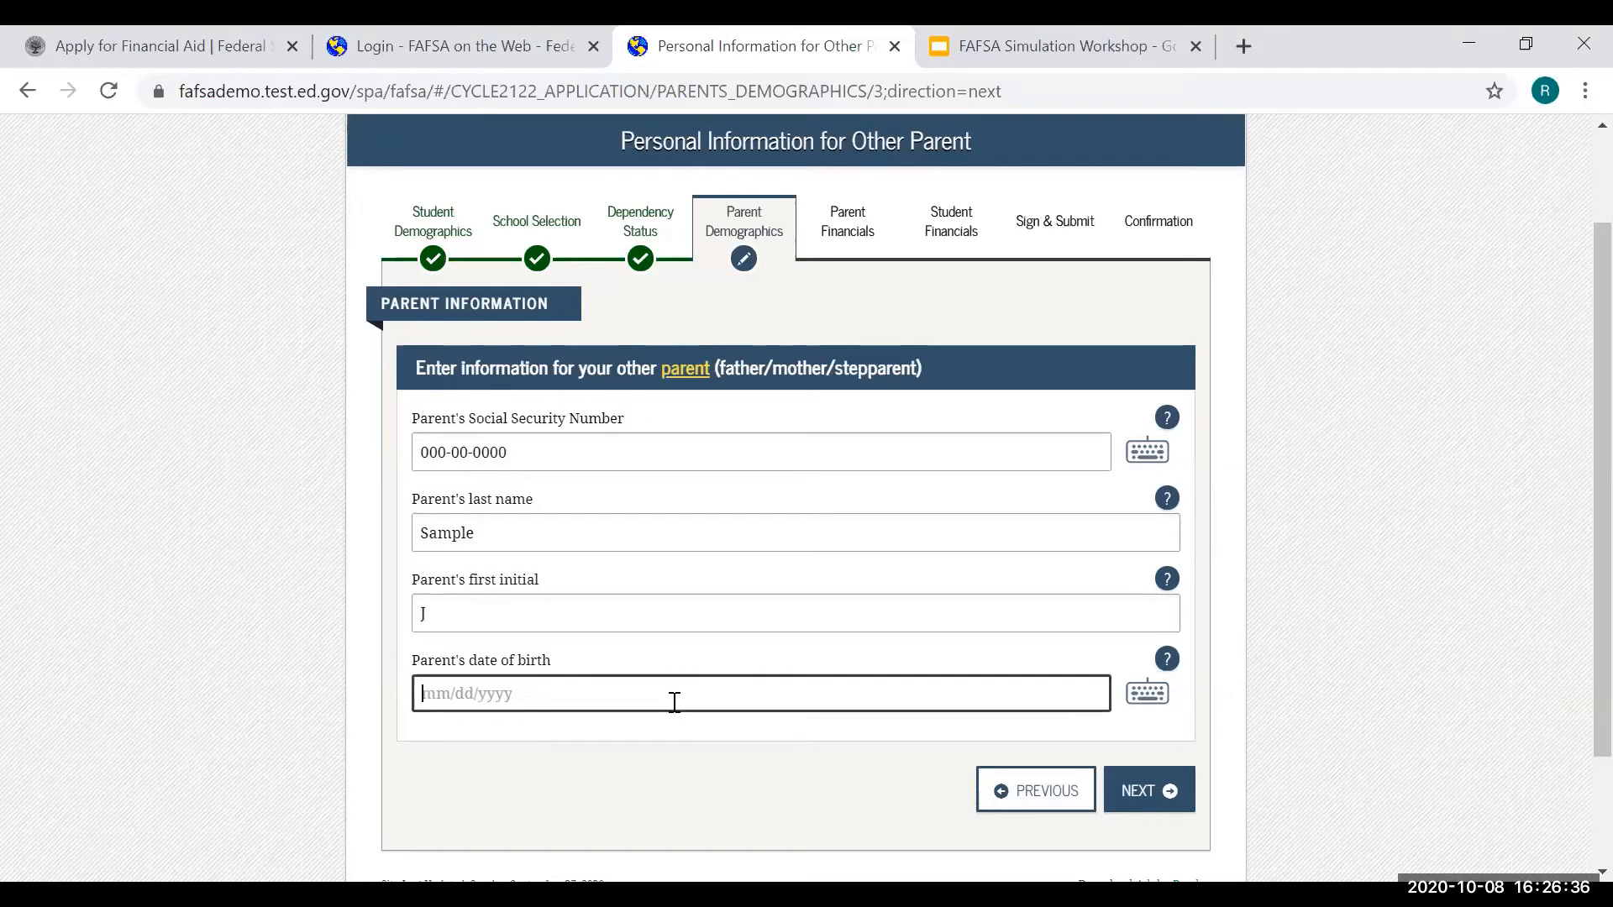
pyautogui.write('01/01/')
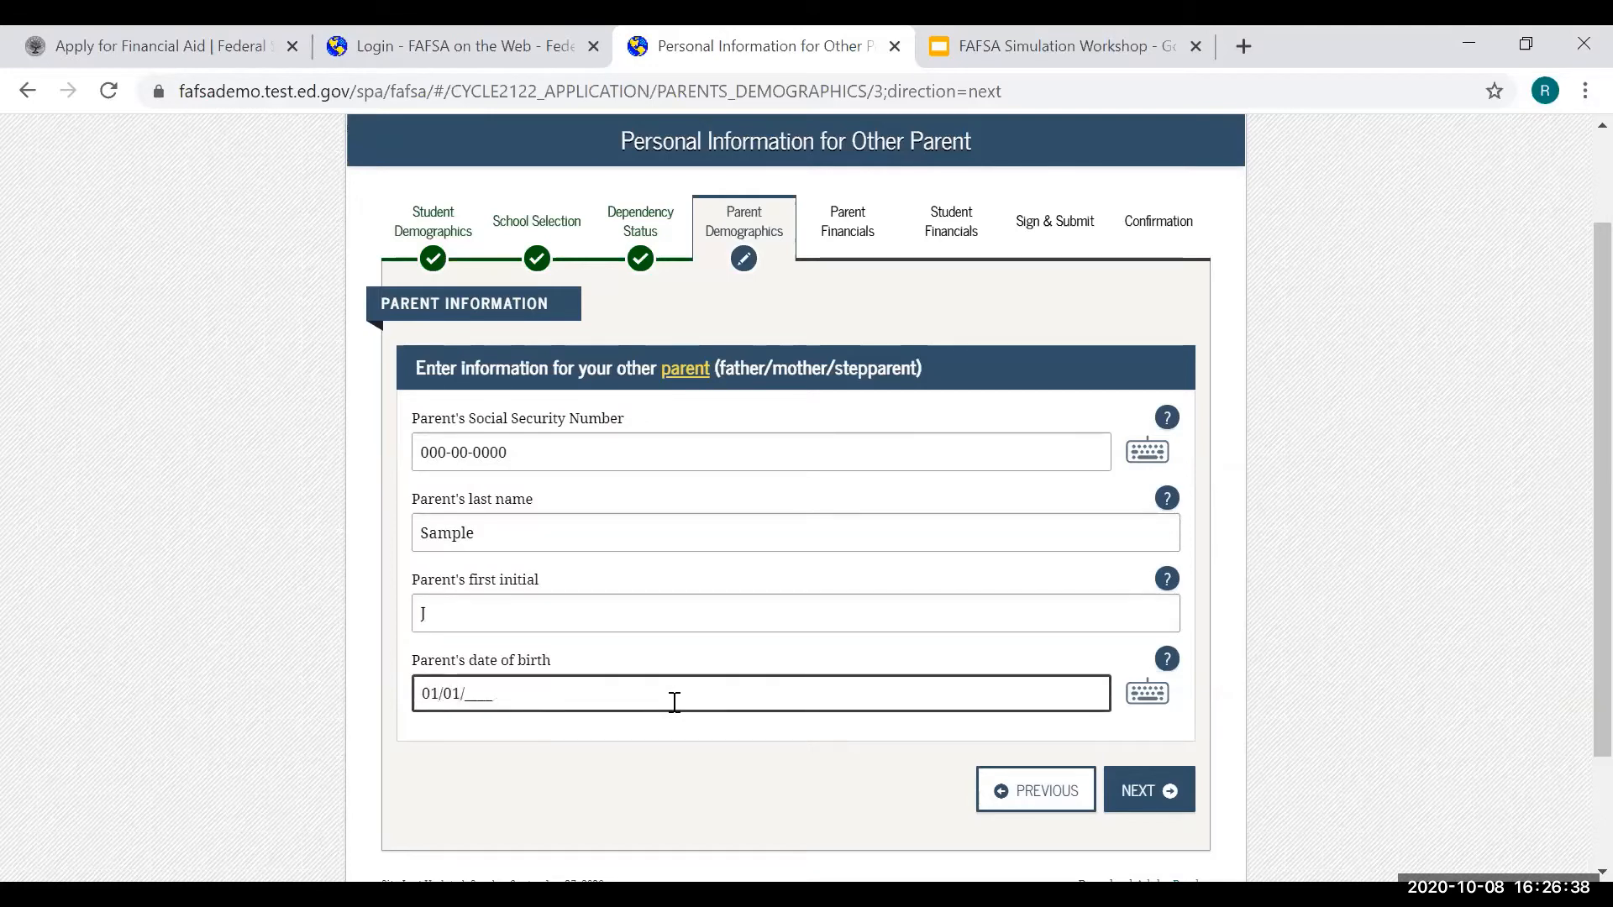
pyautogui.write('1980')
pyautogui.click(1153, 798)
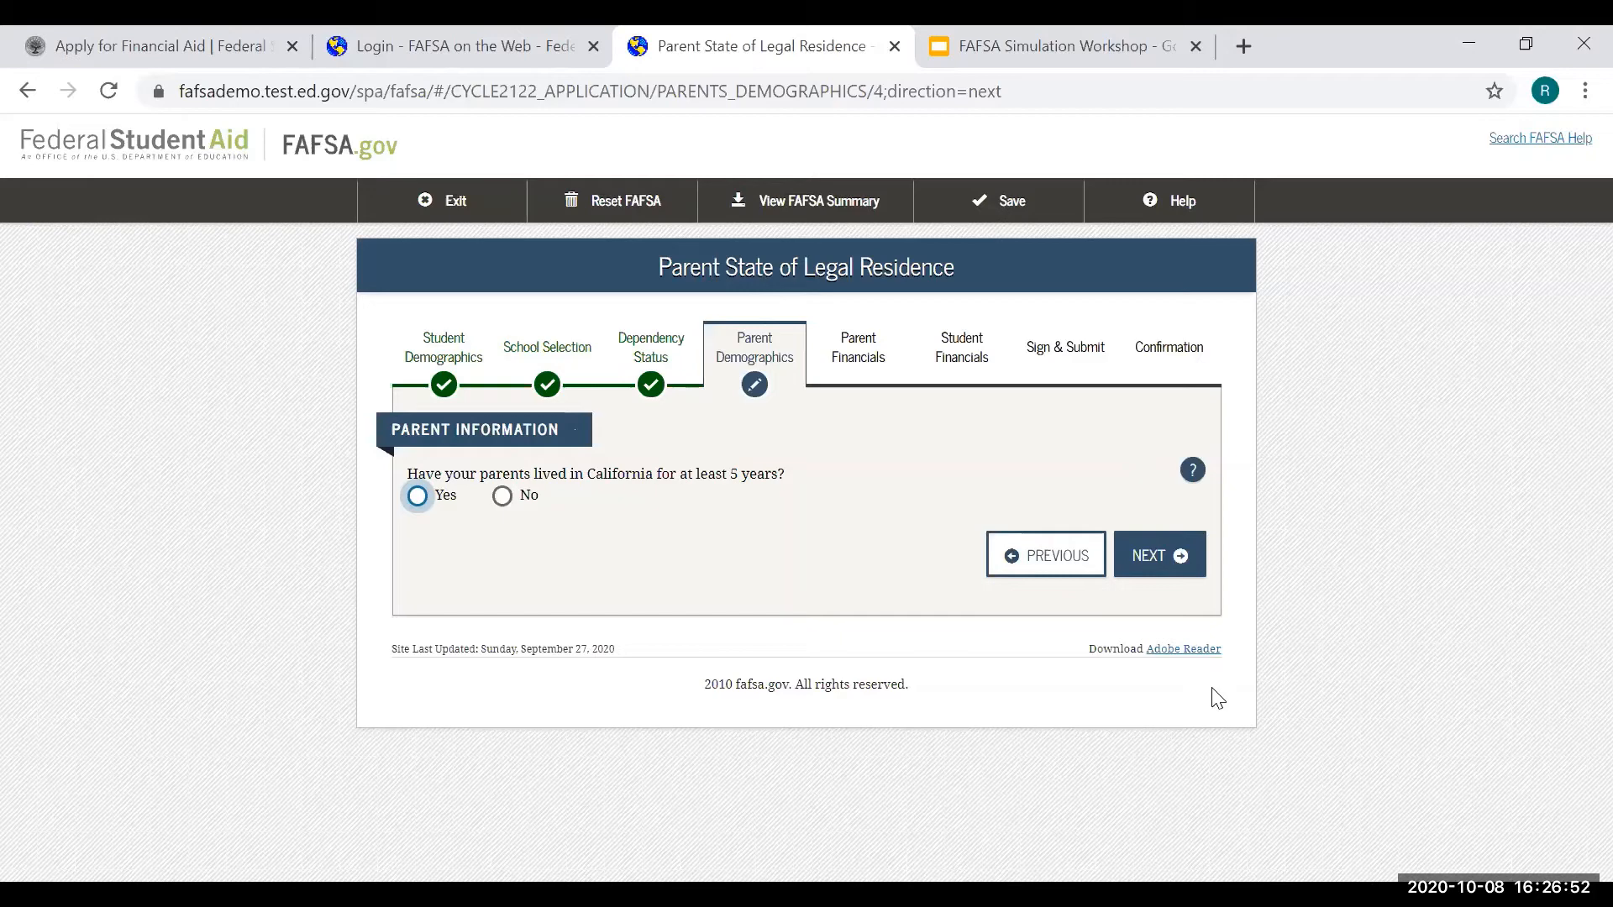
# - Answer Yes to the parents living in California at least 5 years, then review household info
pyautogui.click(418, 496)
pyautogui.click(1176, 557)
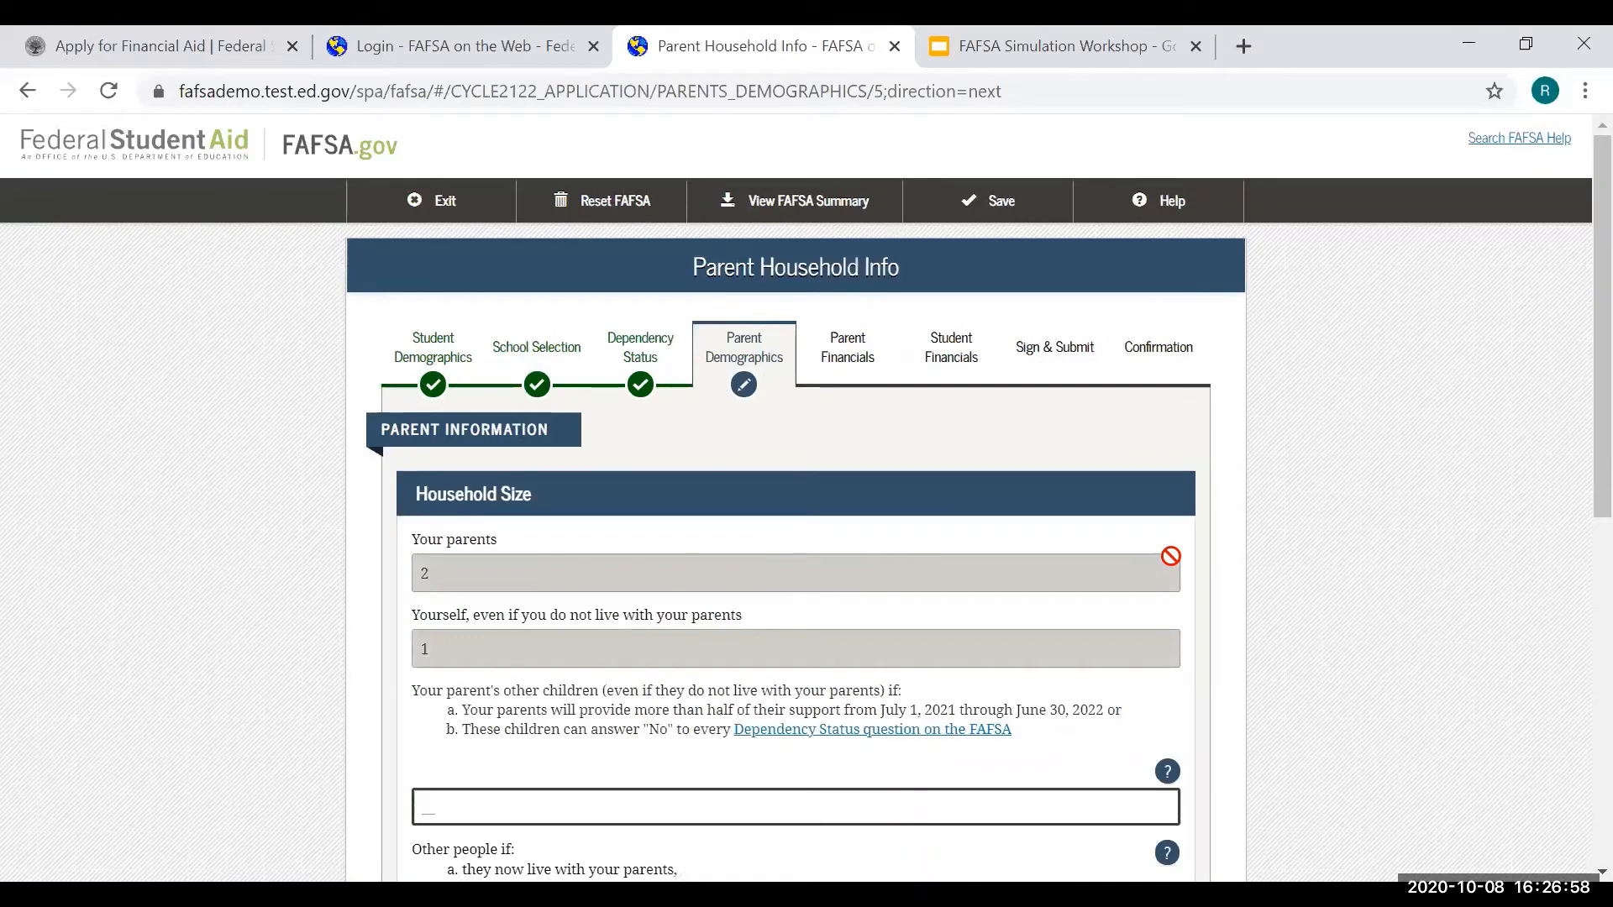
pyautogui.scroll(-1, 1410, 516)
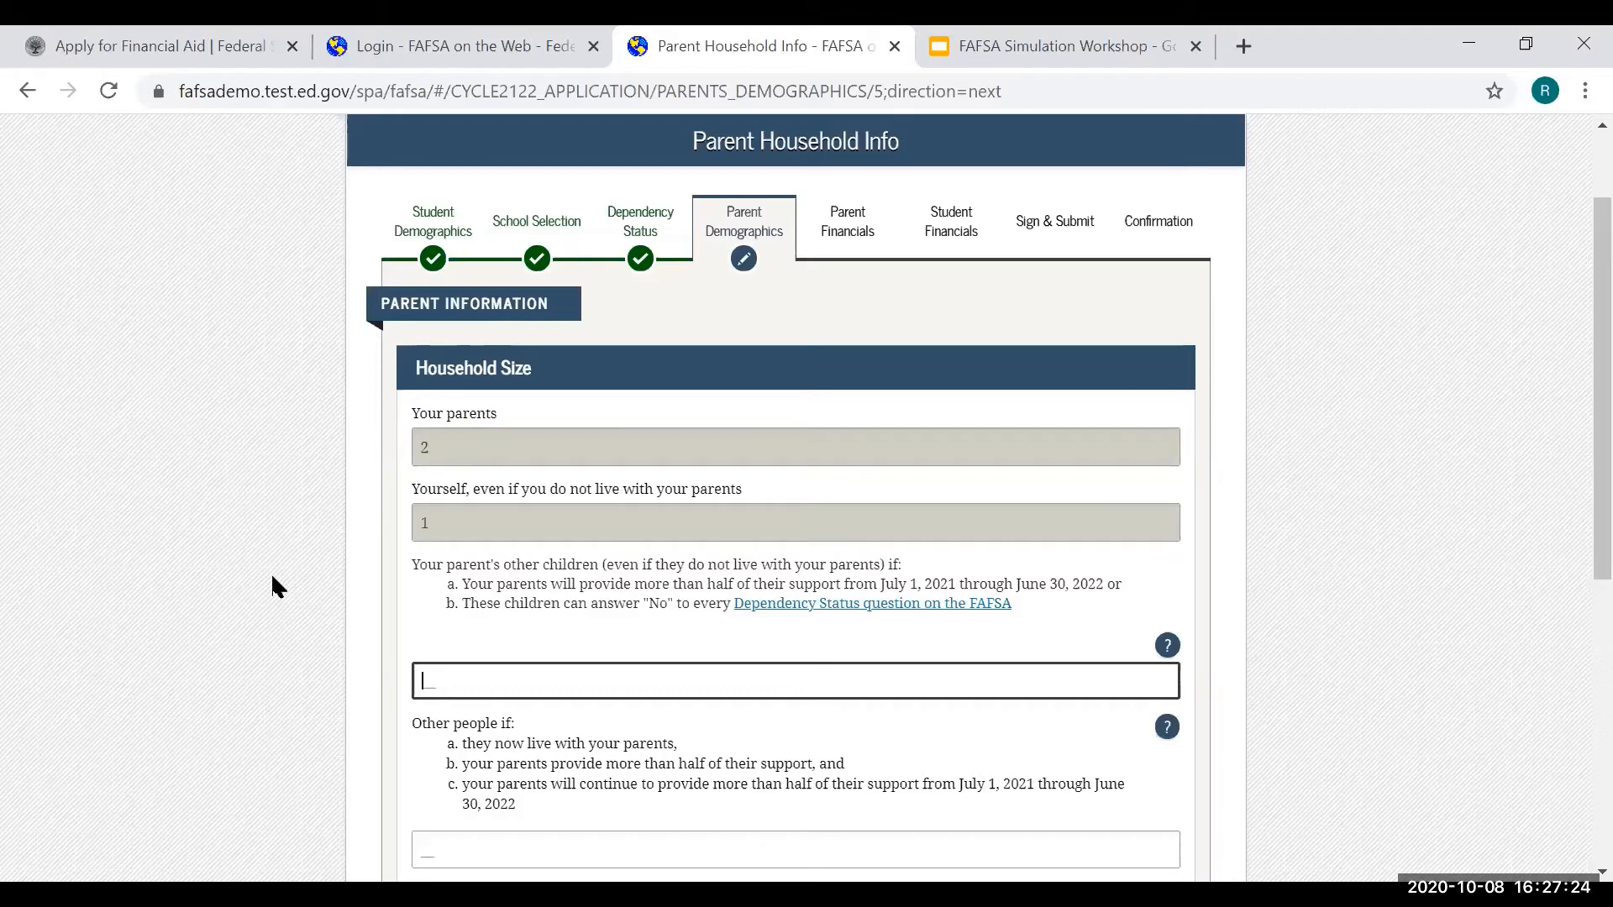
pyautogui.scroll(-1, 479, 588)
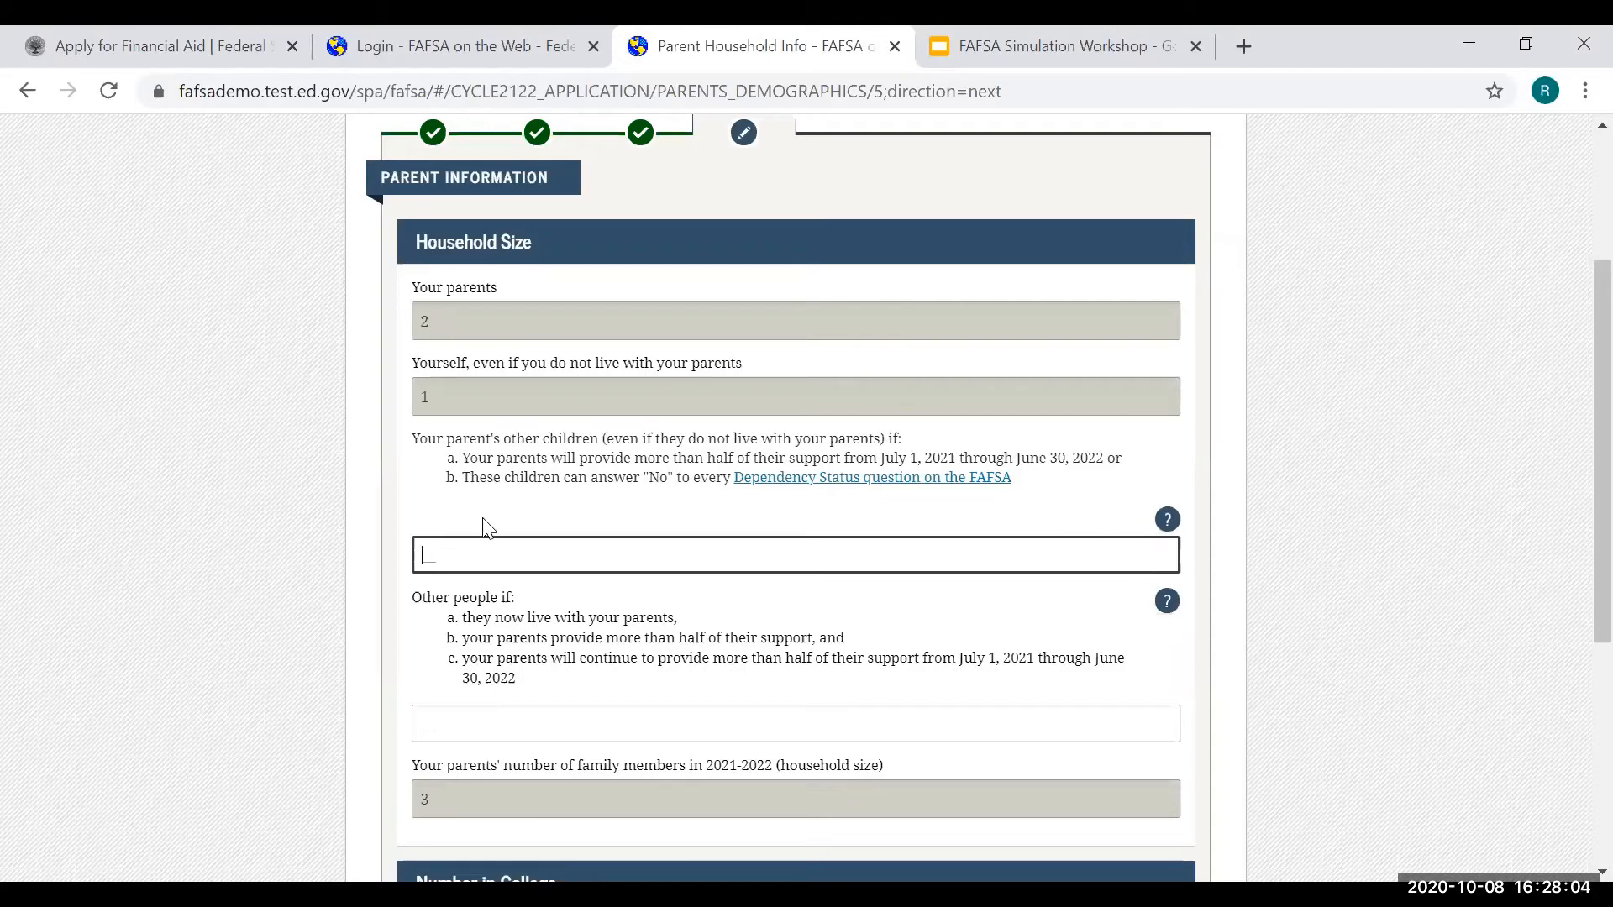
# - Enter 2 other children, 1 other person and 2 in college, then save household info
pyautogui.write('2')
pyautogui.scroll(-1, 442, 638)
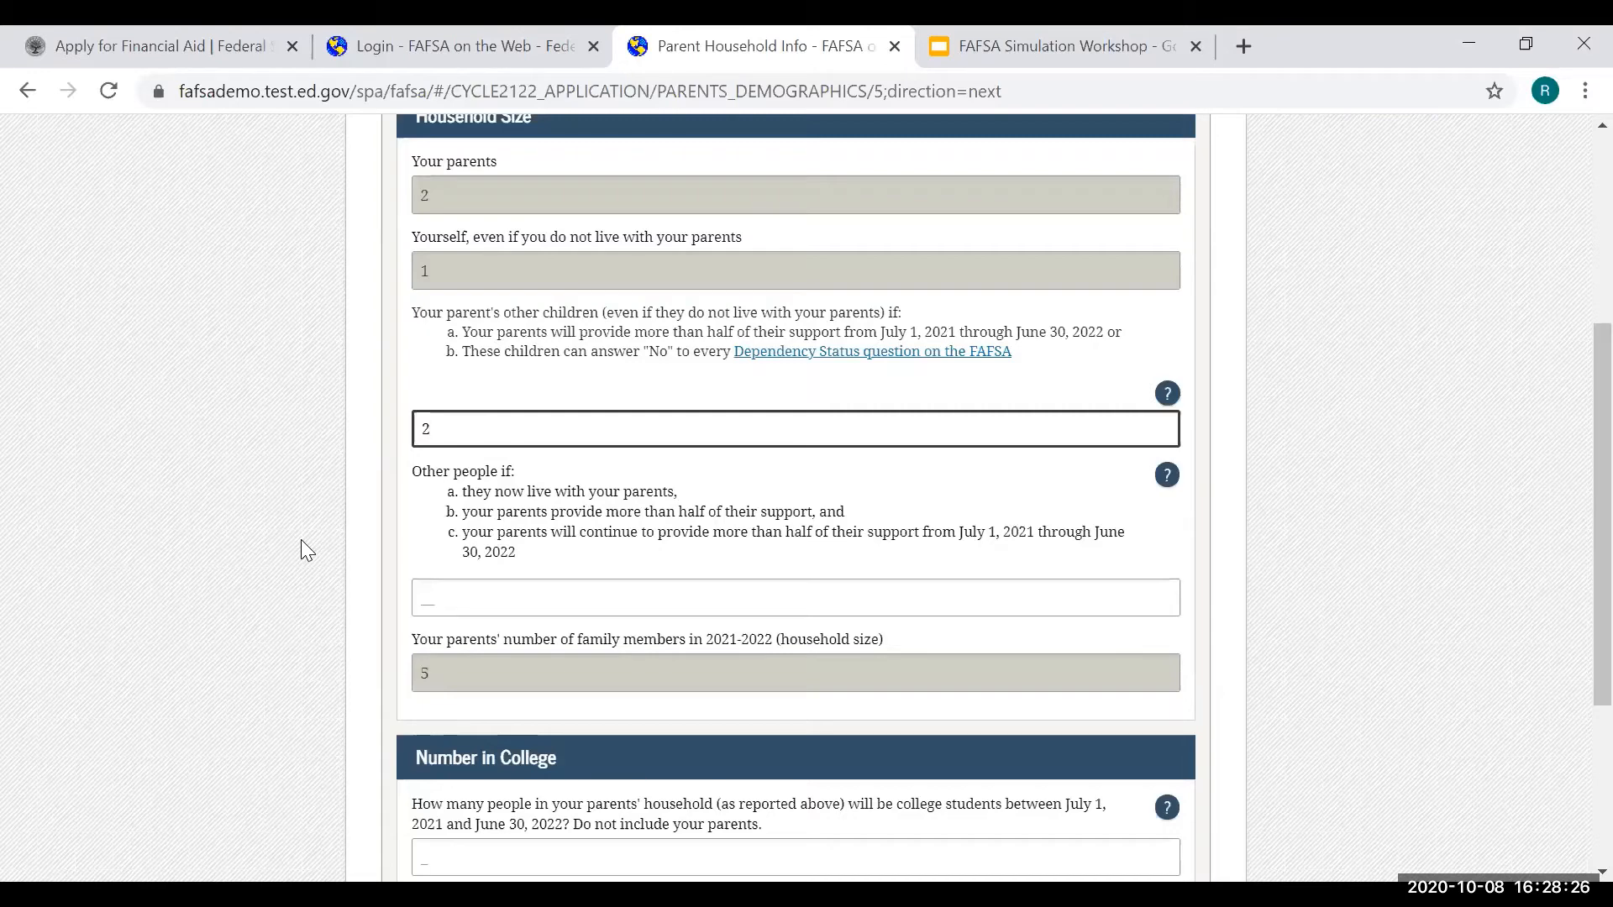
pyautogui.click(537, 576)
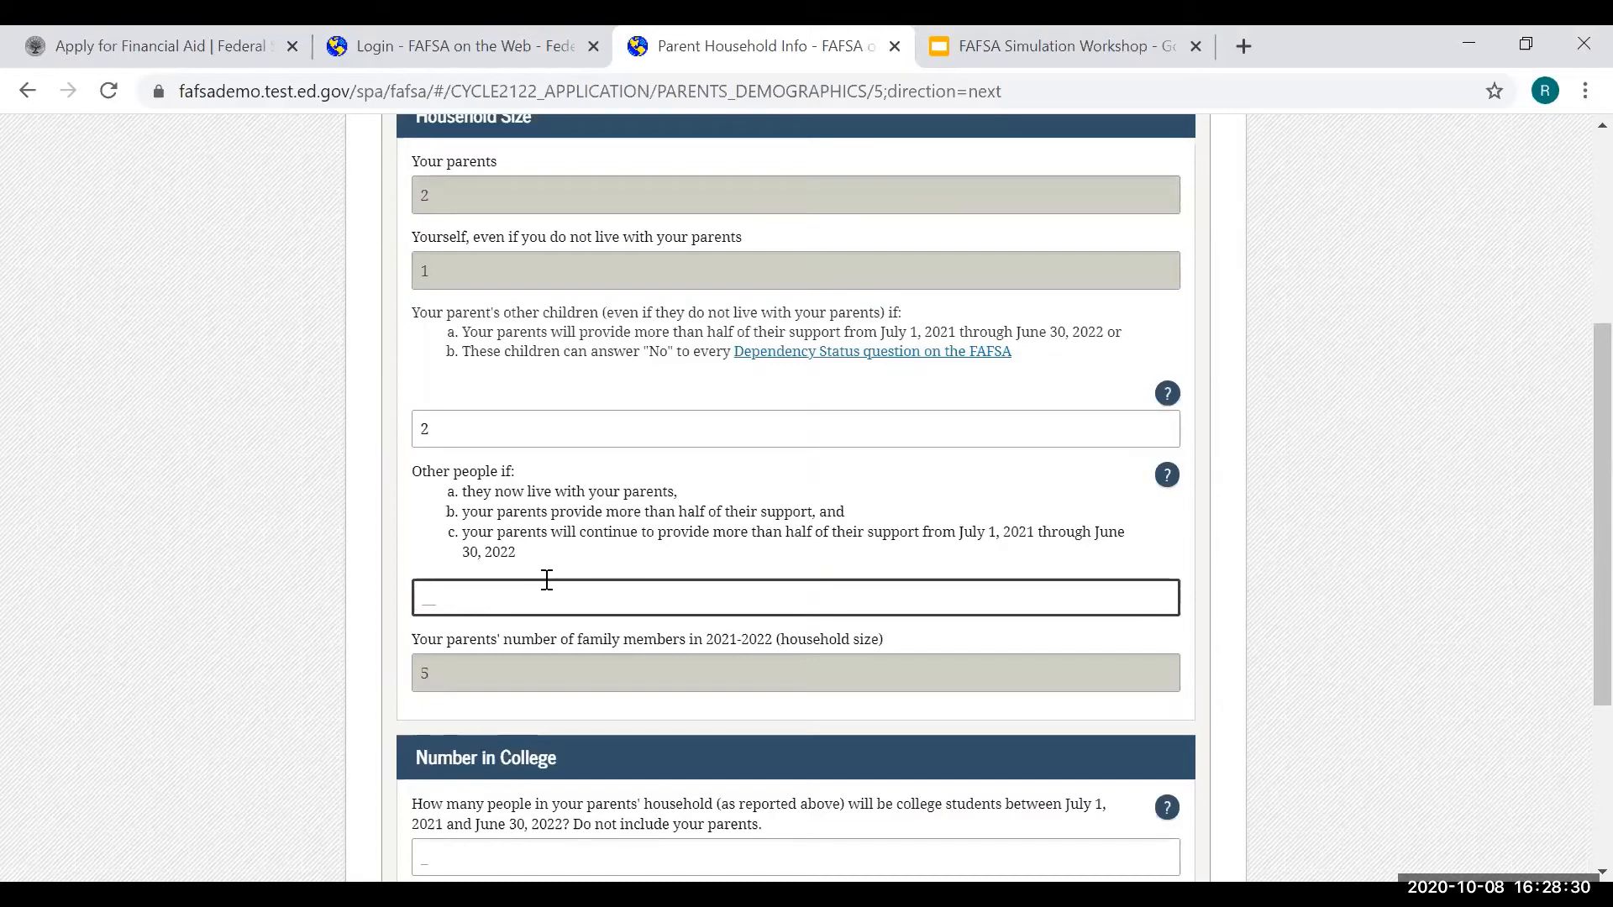
pyautogui.write('1')
pyautogui.scroll(-3, 335, 682)
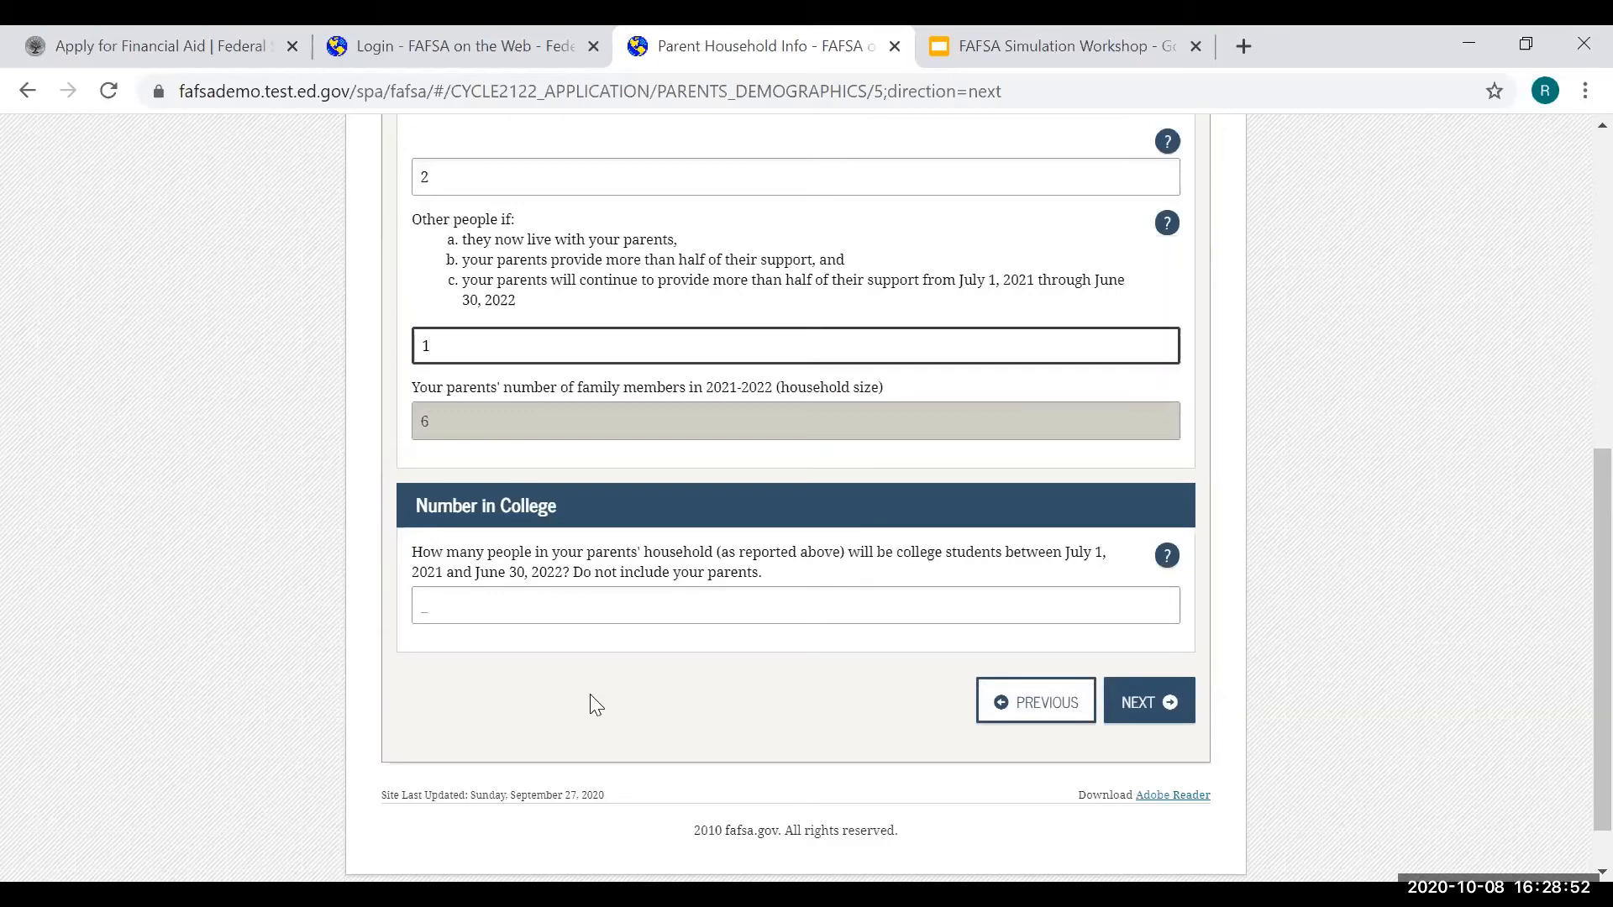
pyautogui.click(538, 592)
pyautogui.write('2')
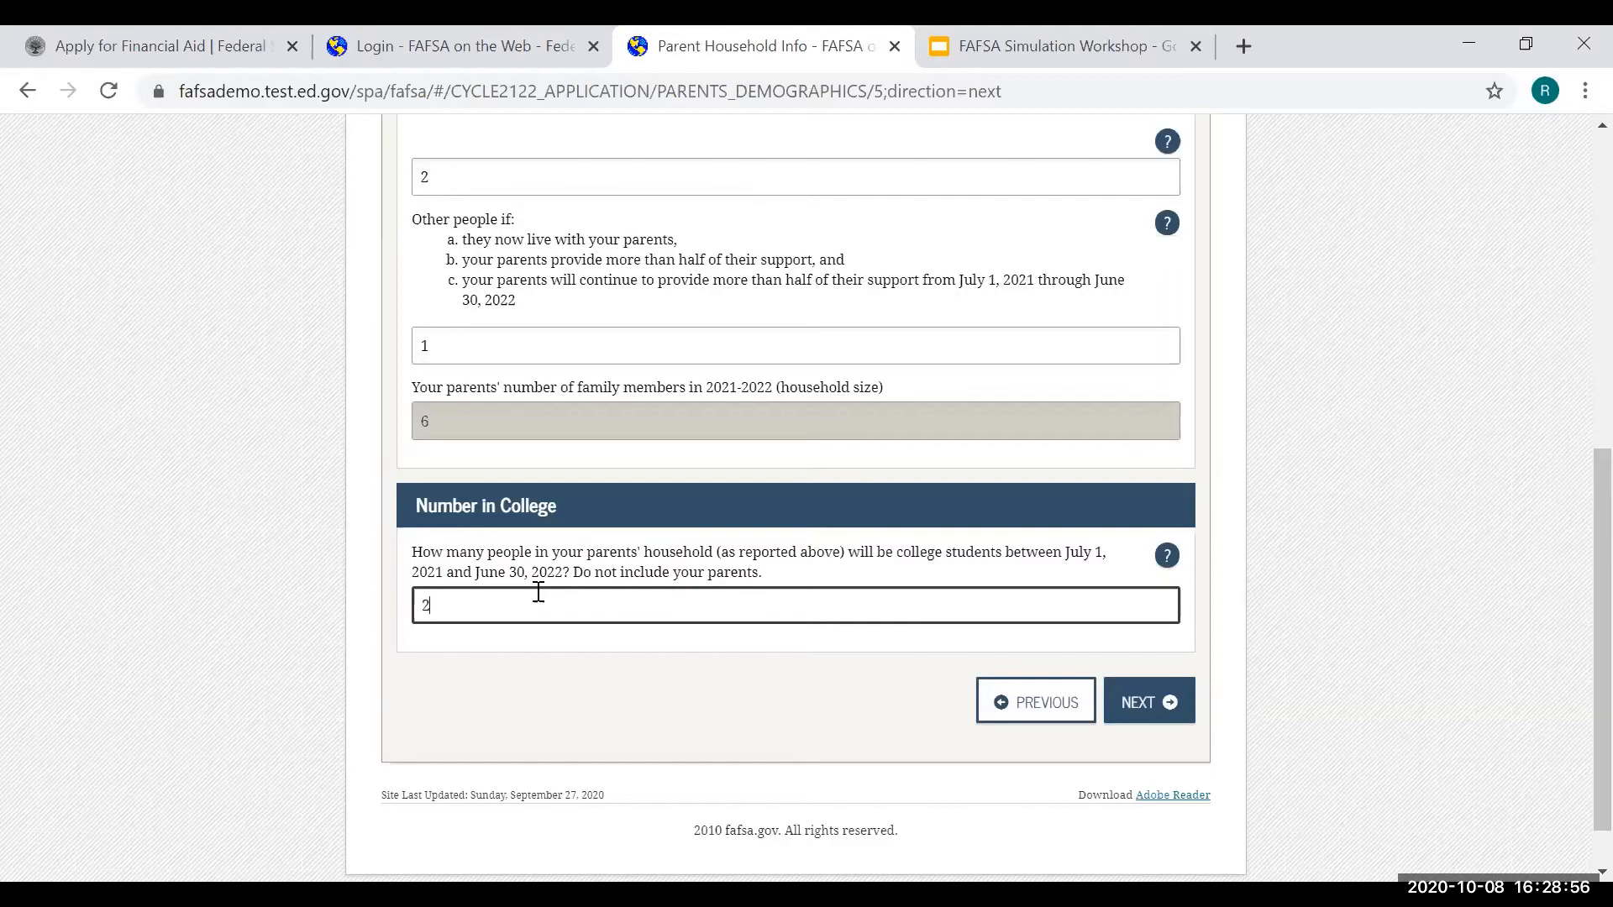
pyautogui.click(1165, 702)
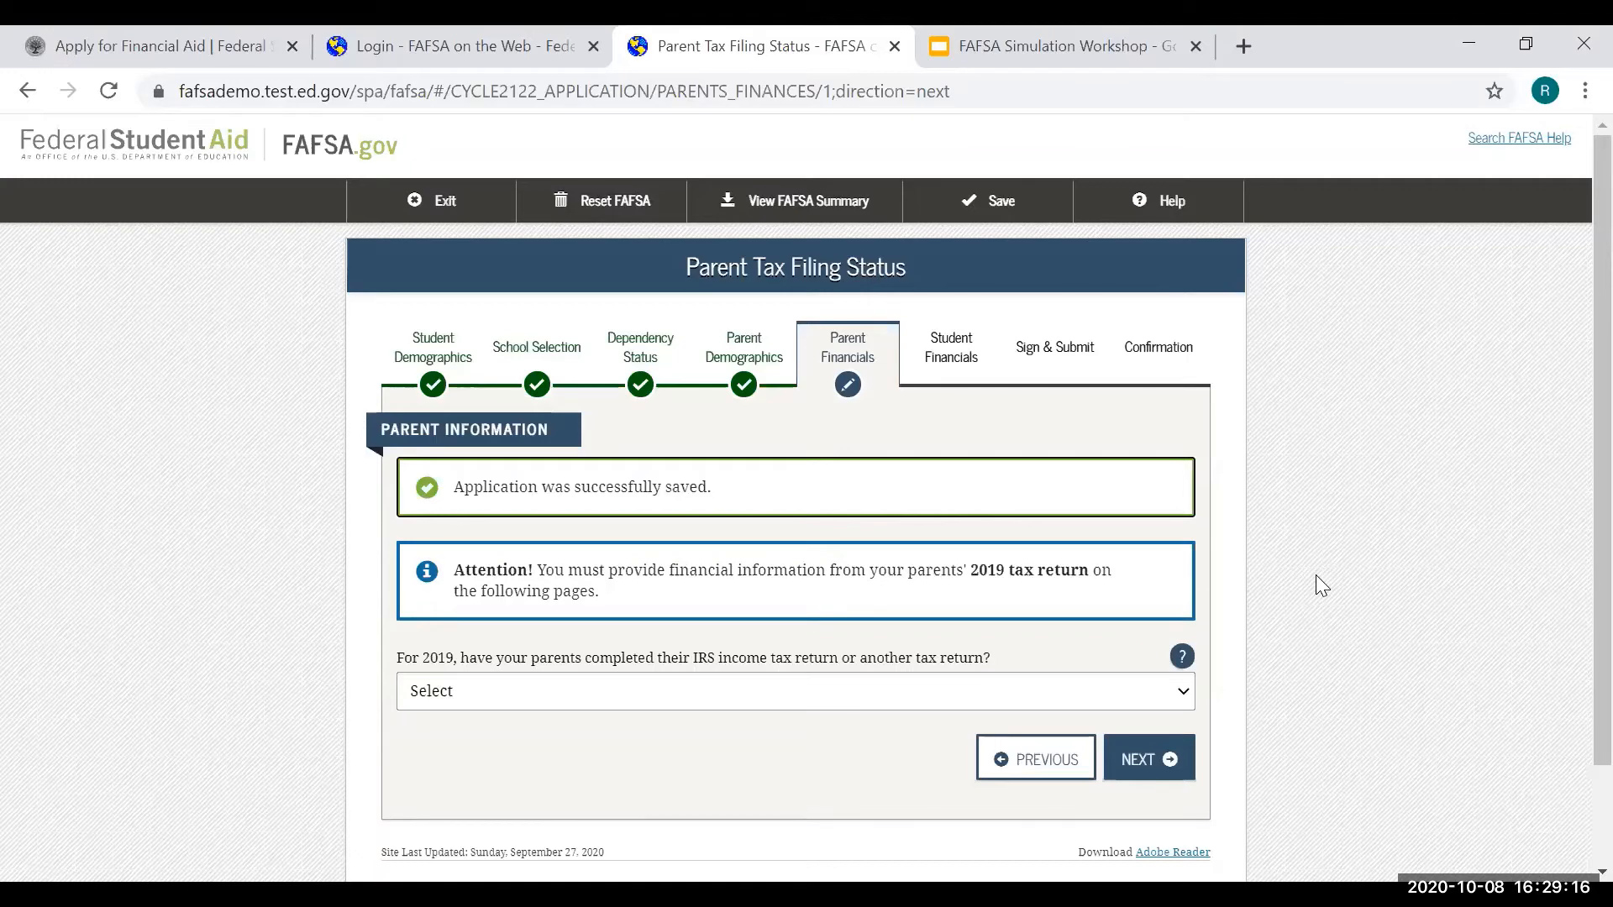
# - Set the 2019 return to Already completed, IRS 1040, Married-Filed Joint Return
pyautogui.click(745, 700)
pyautogui.click(591, 764)
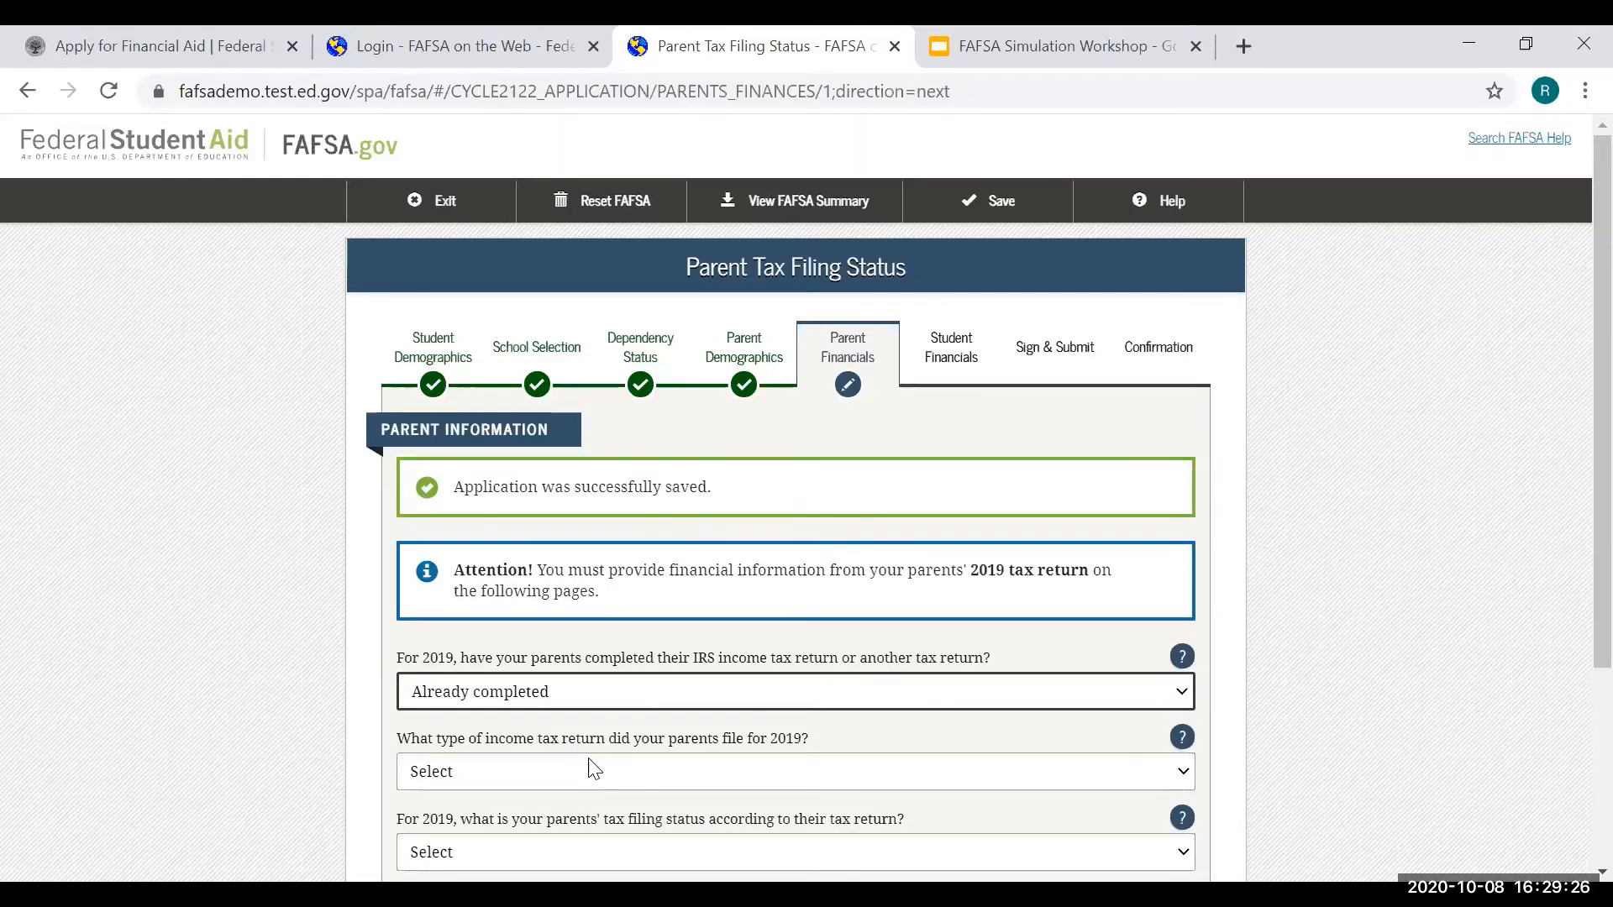
pyautogui.scroll(-2, 595, 768)
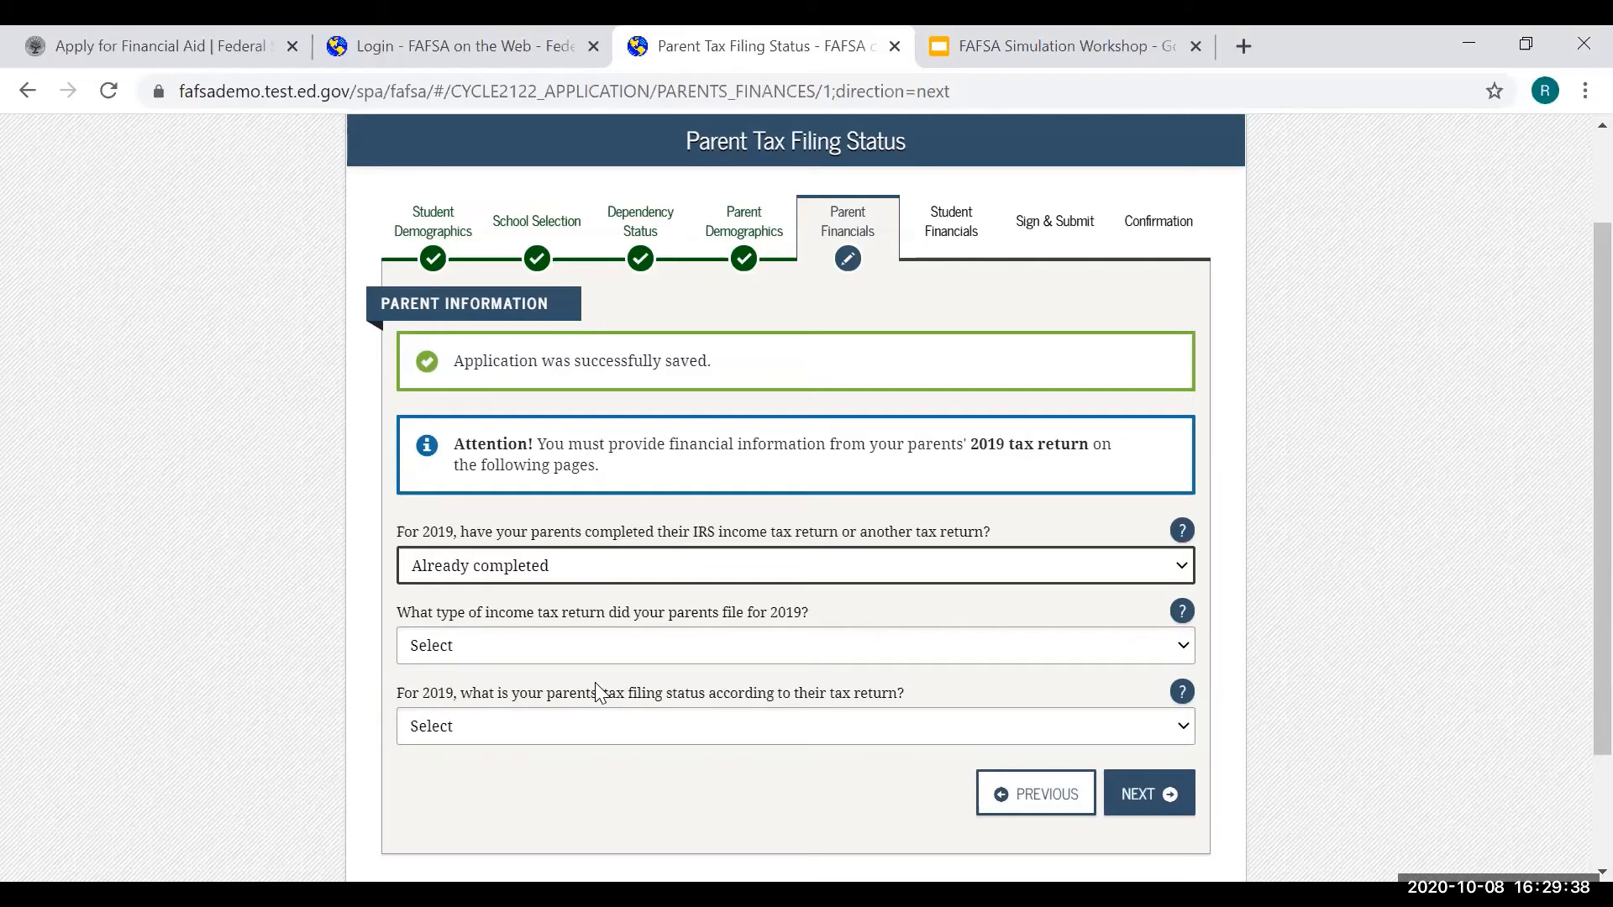
pyautogui.click(607, 645)
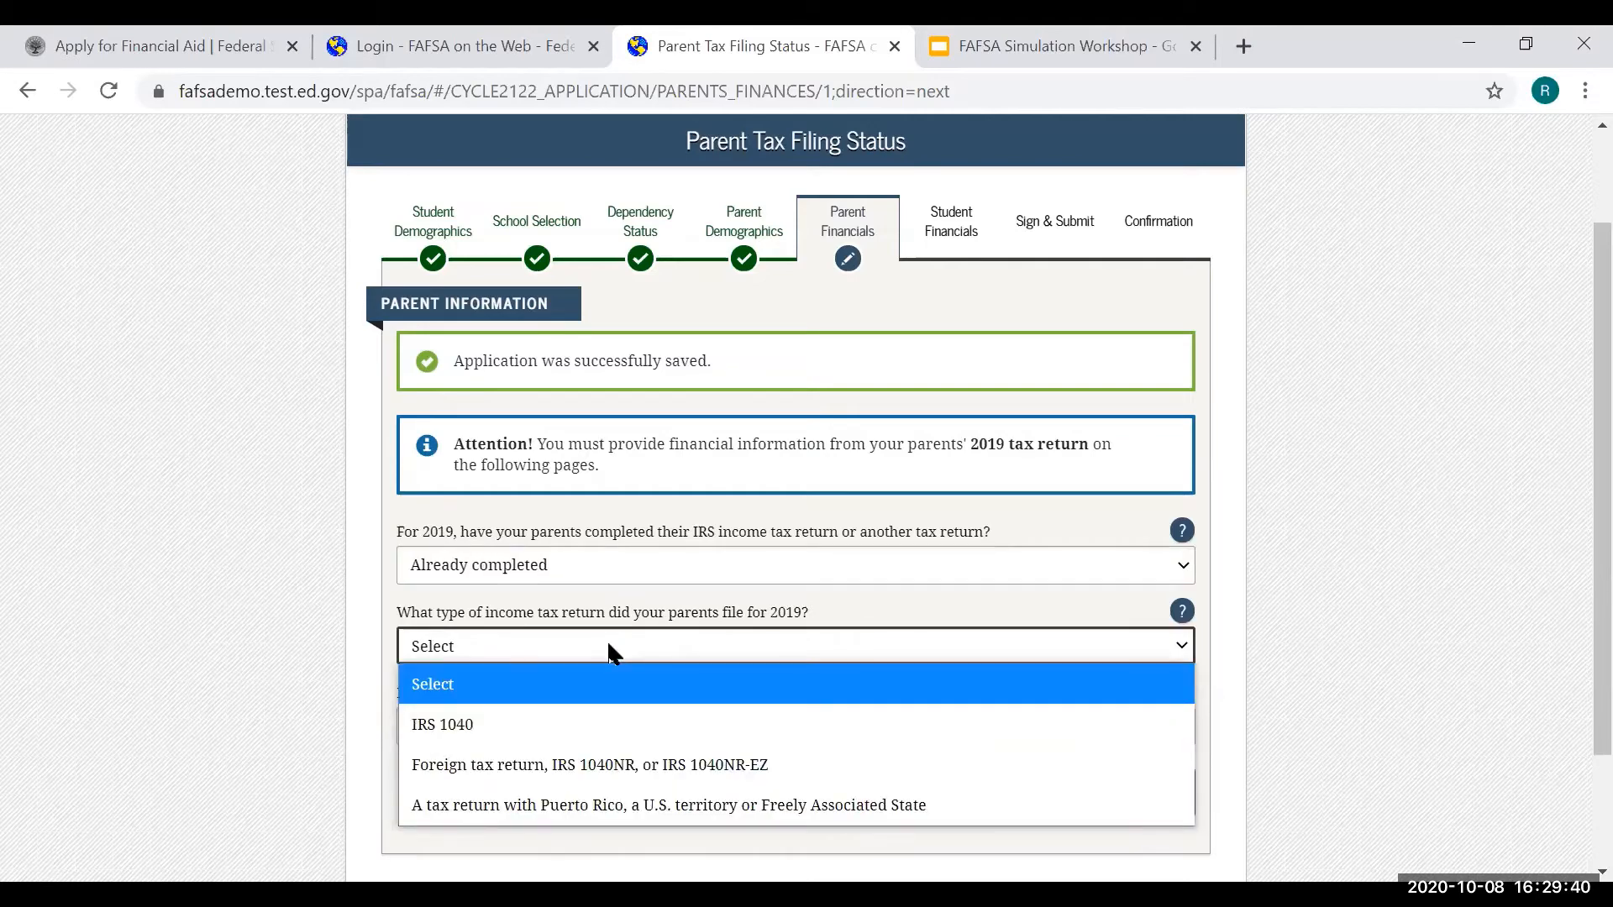
pyautogui.click(591, 723)
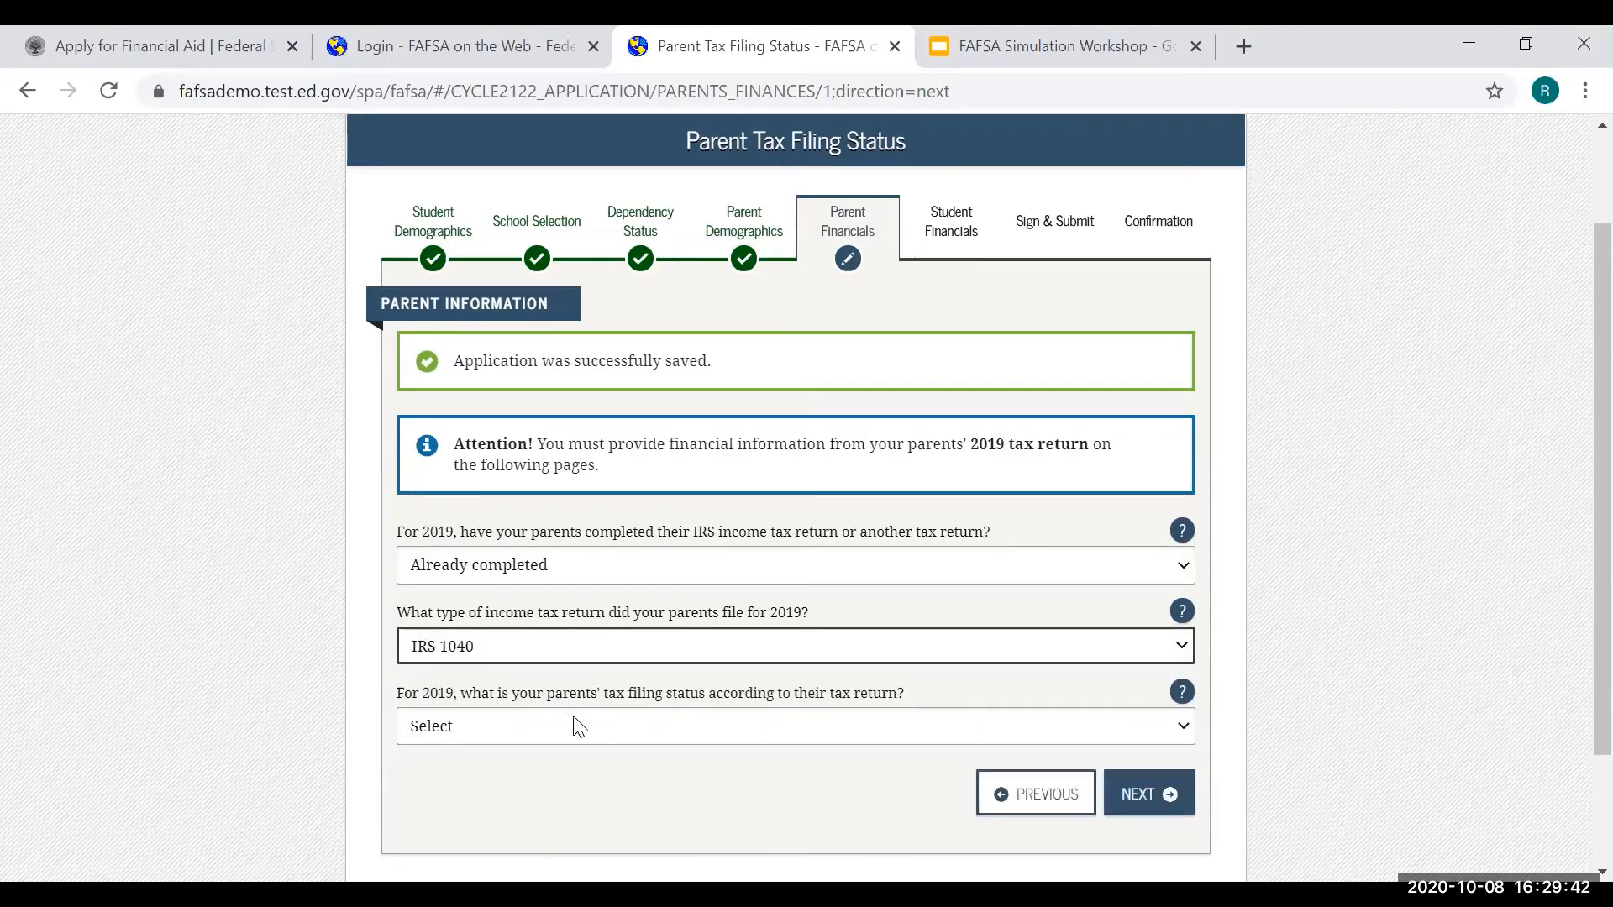
pyautogui.click(572, 730)
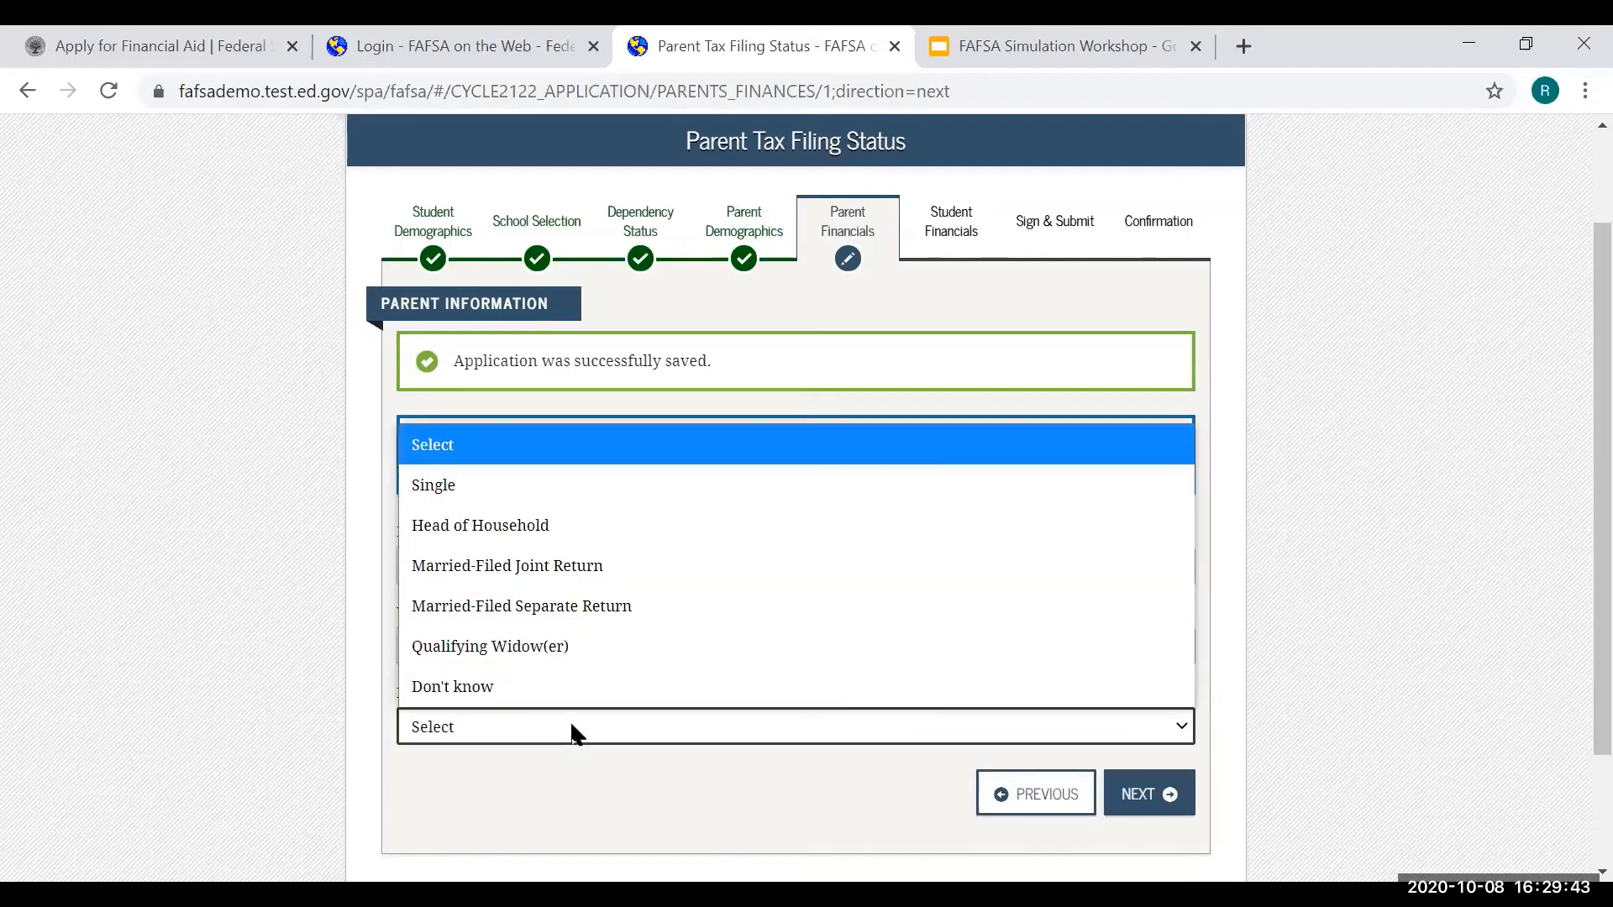
pyautogui.click(618, 570)
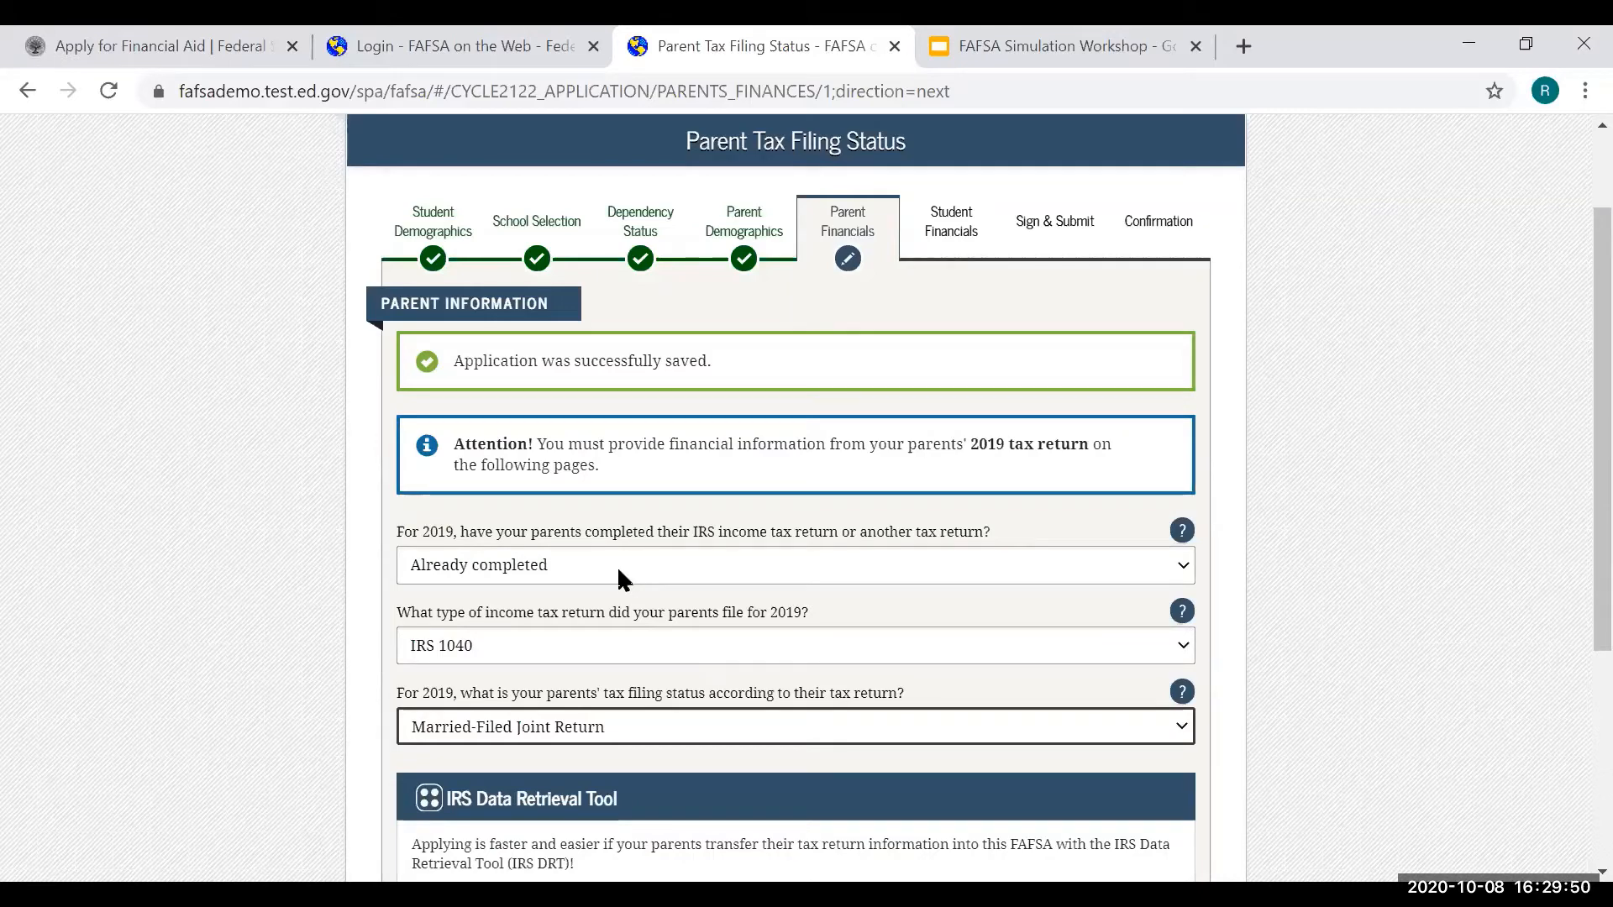
pyautogui.click(1182, 692)
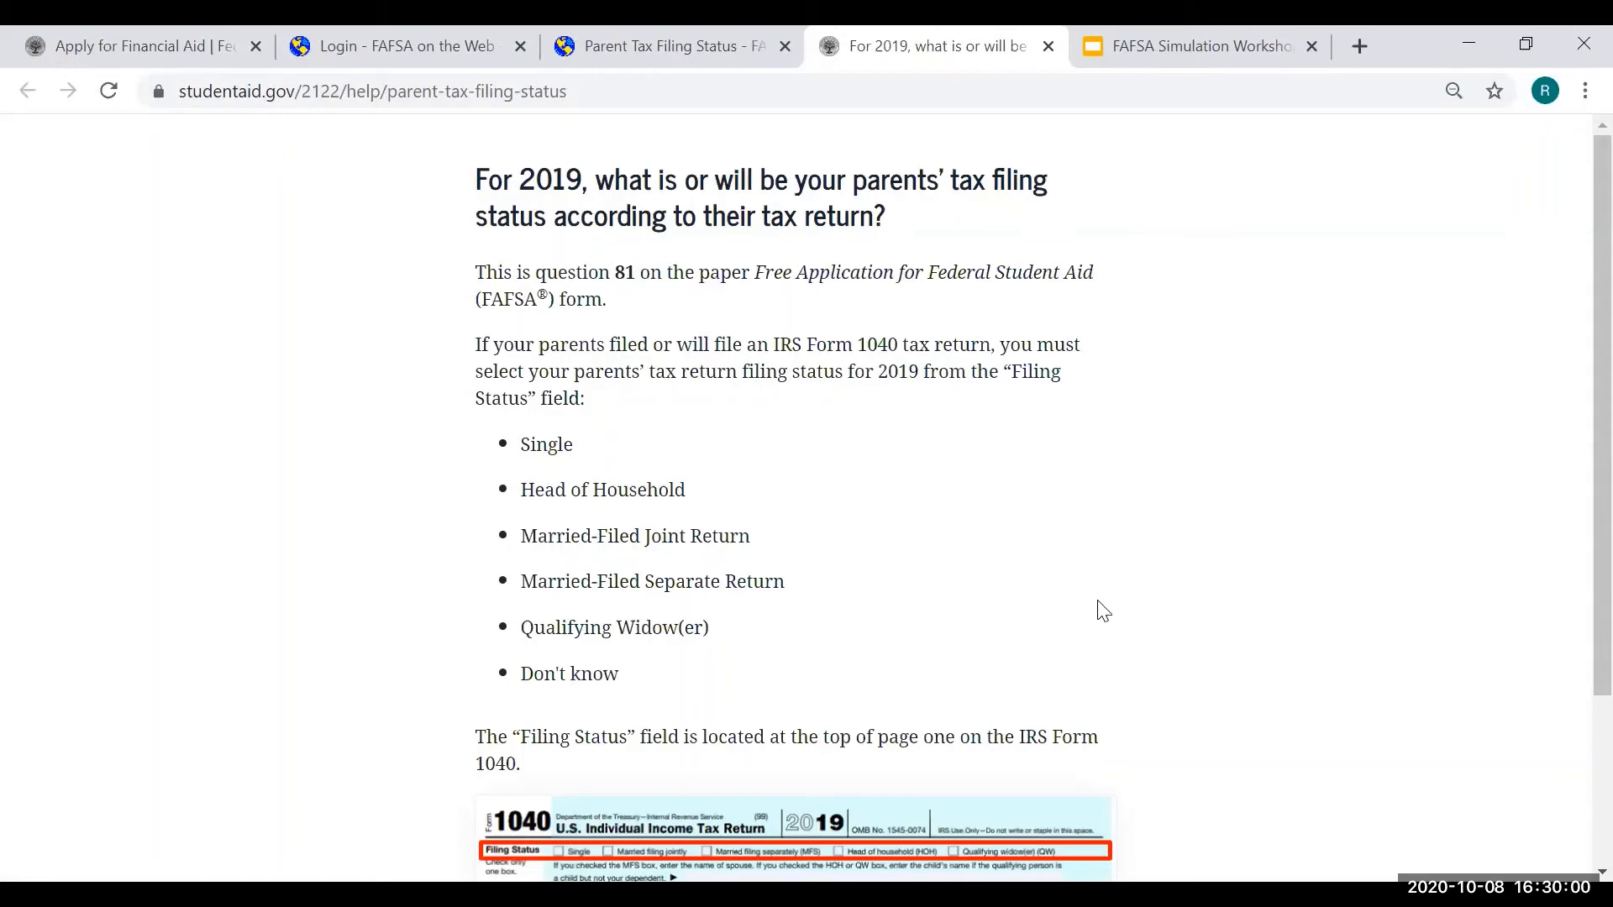
# - Close the filing-status help and continue to the IRS Data Retrieval Tool eligibility page
pyautogui.scroll(-3, 1097, 614)
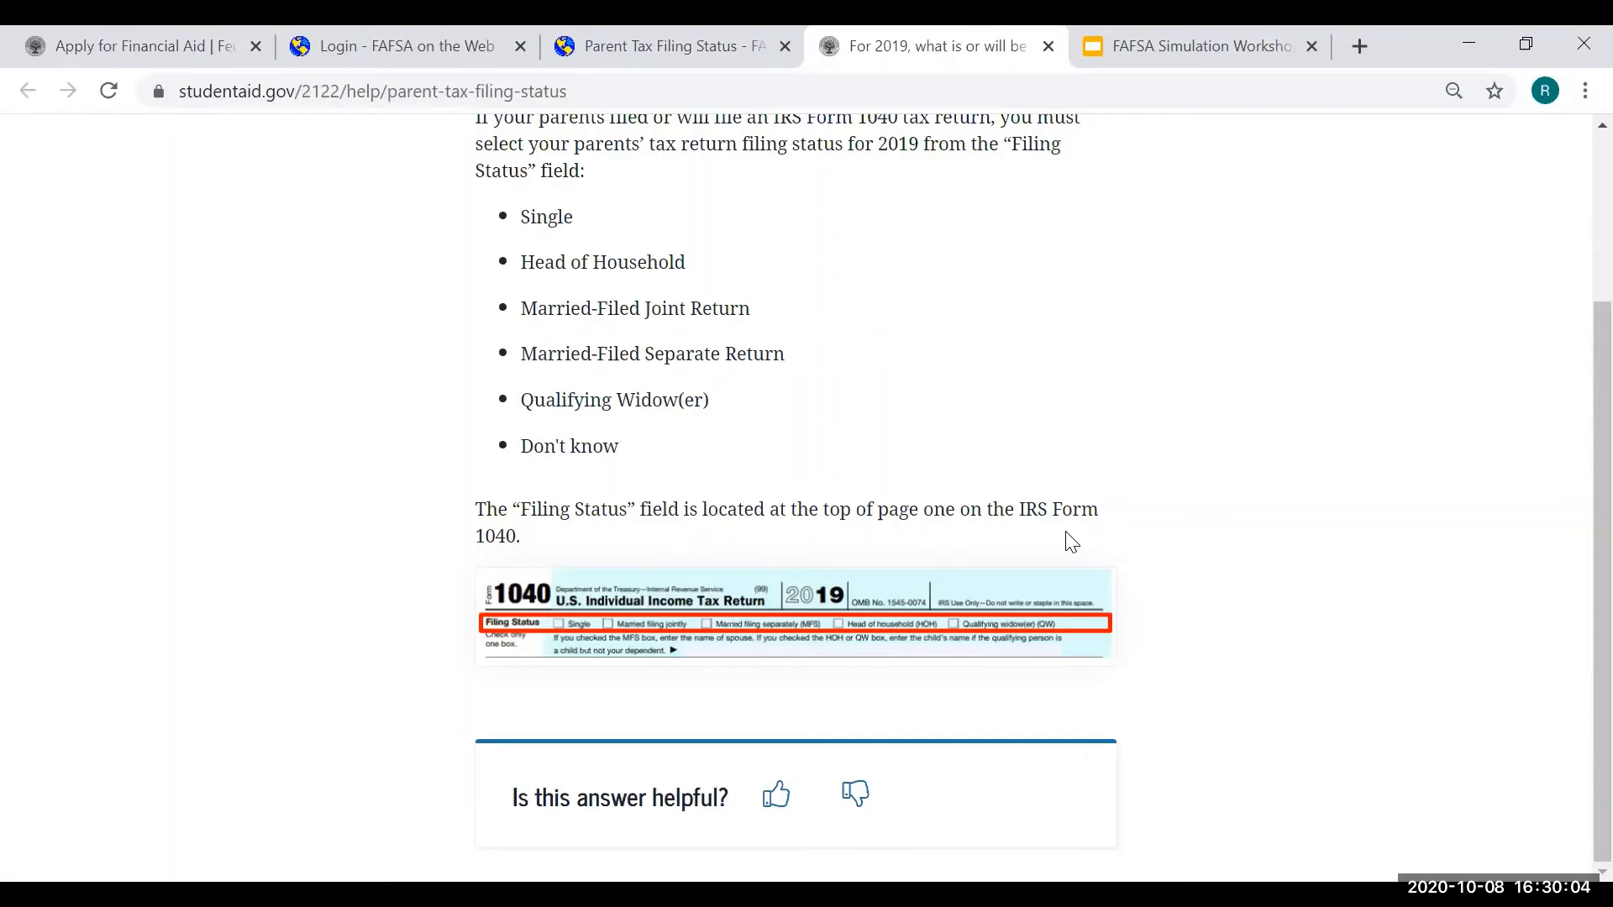
pyautogui.click(706, 48)
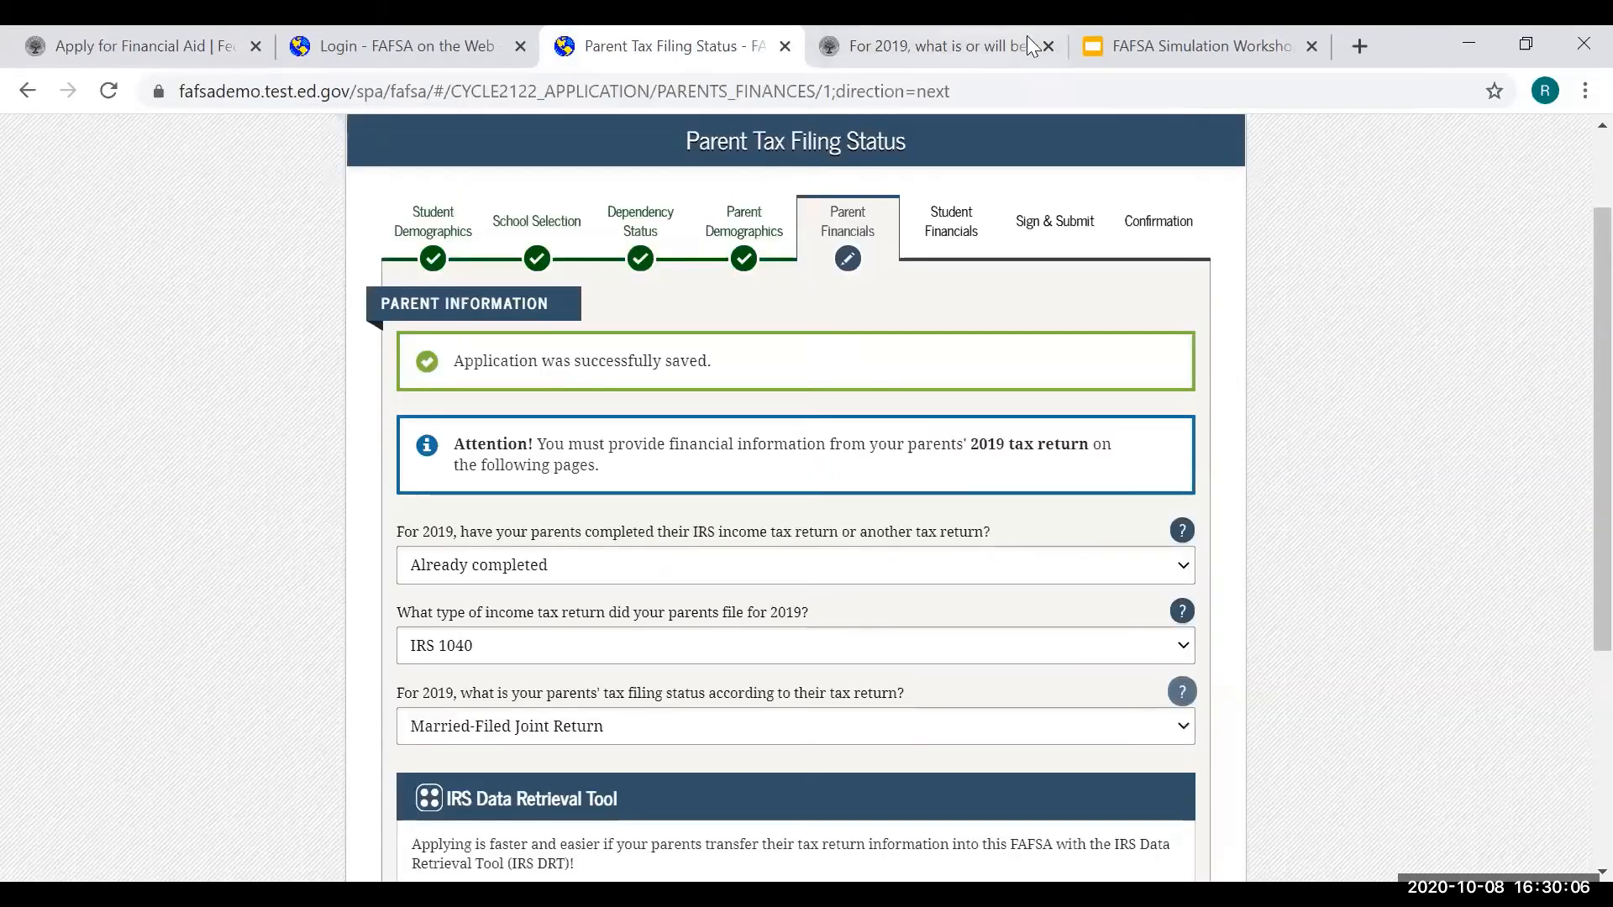
pyautogui.click(1048, 48)
pyautogui.scroll(-2, 1185, 702)
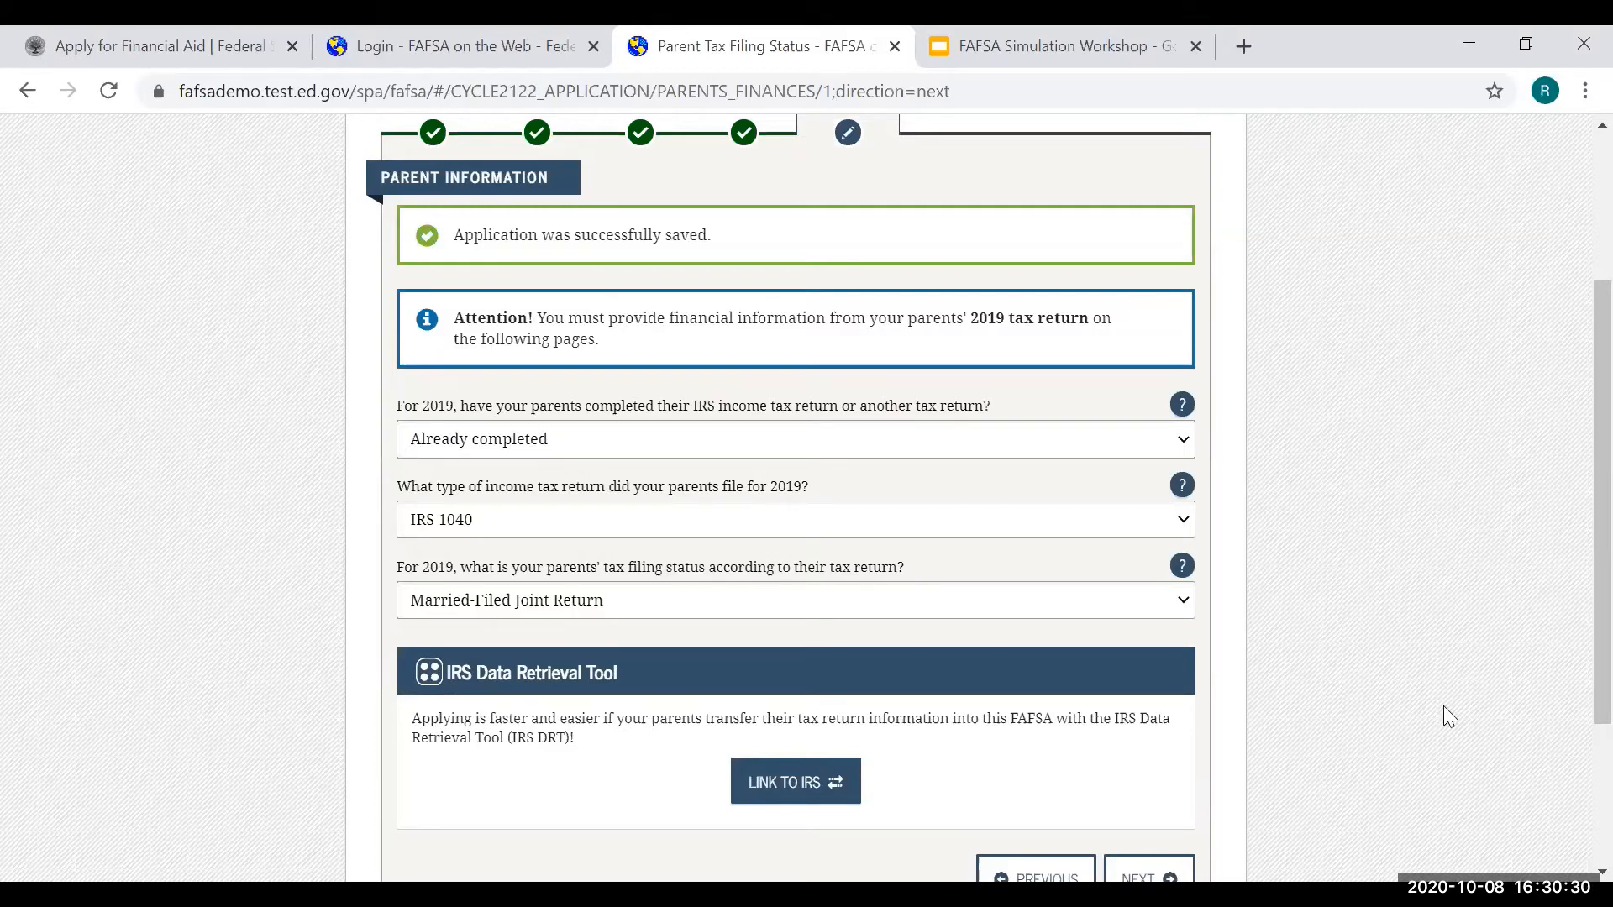
pyautogui.scroll(-3, 1445, 713)
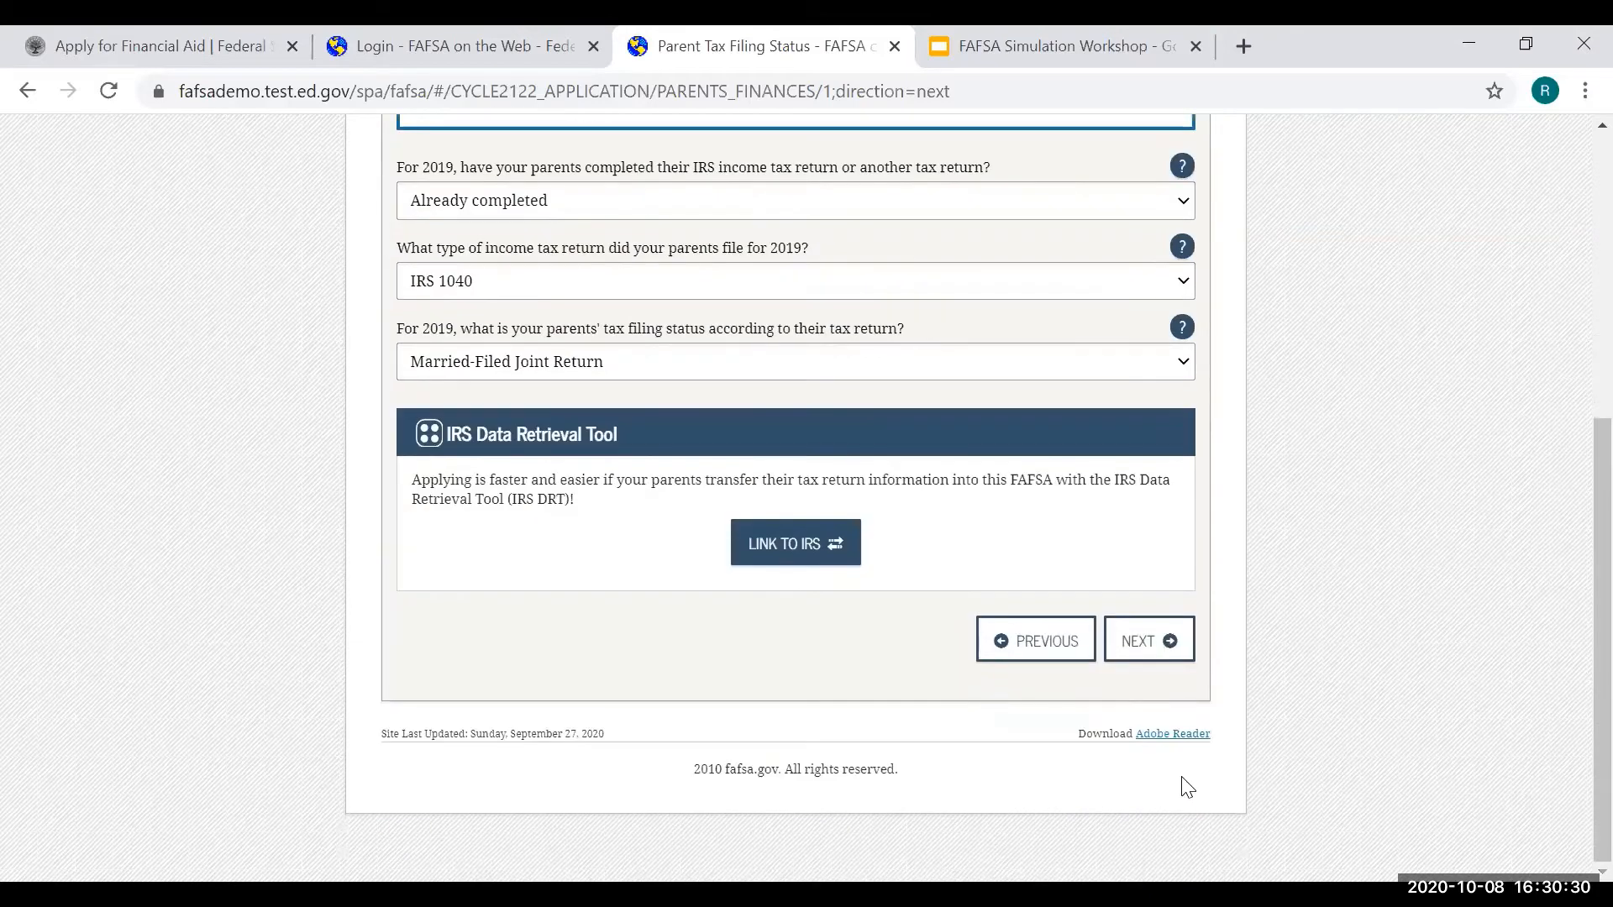
pyautogui.click(1172, 660)
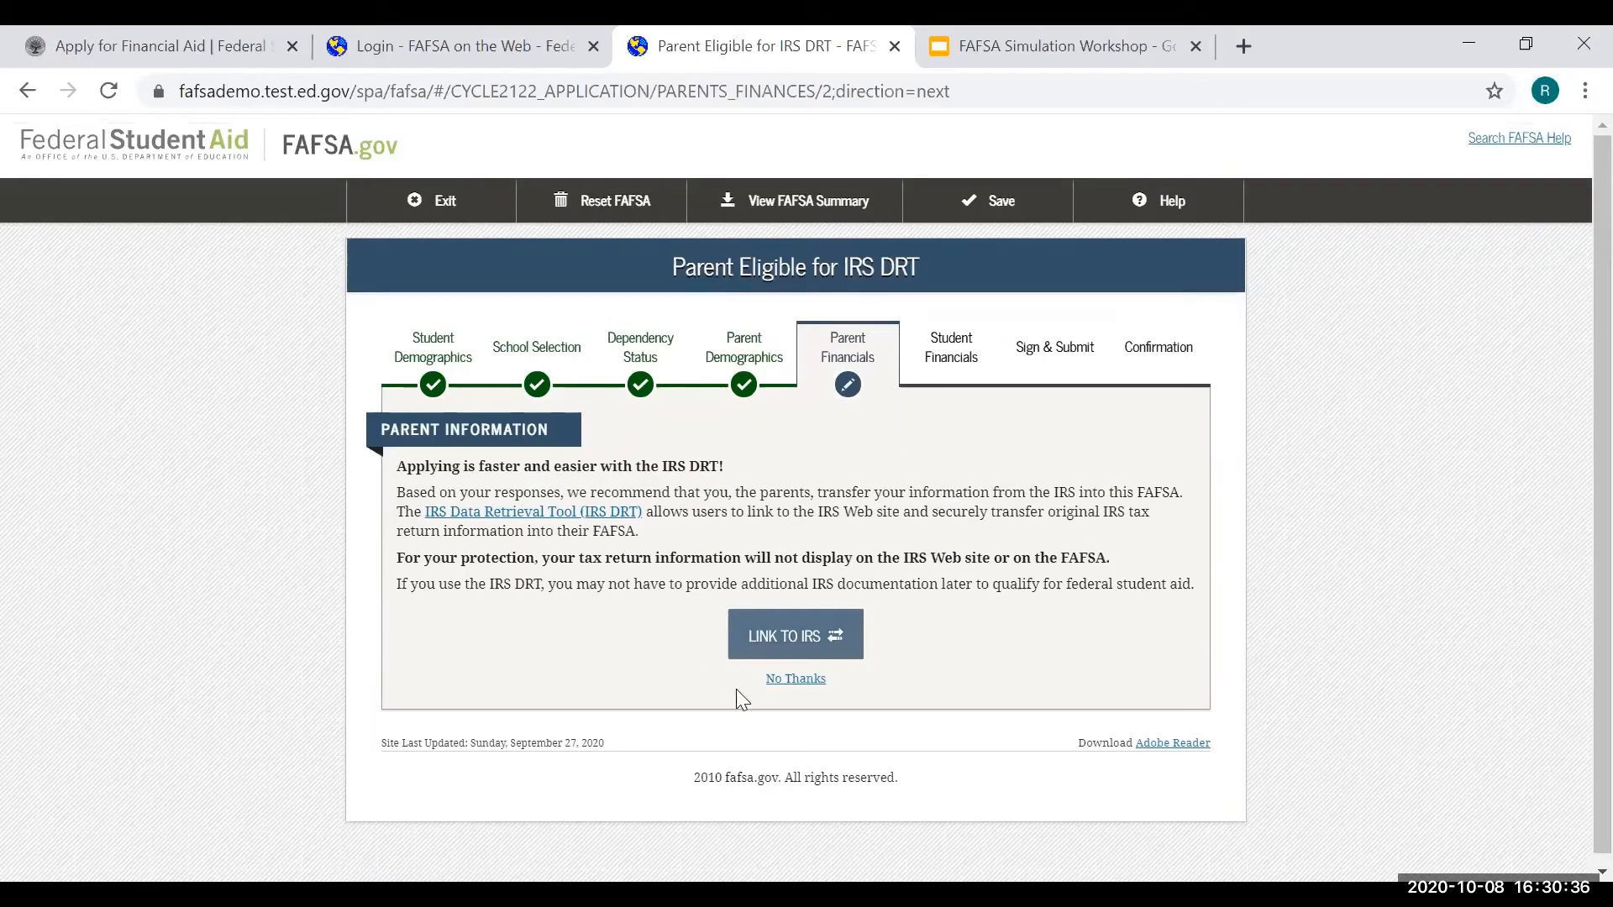
# - Decline the IRS Data Retrieval Tool with No Thanks
pyautogui.click(803, 688)
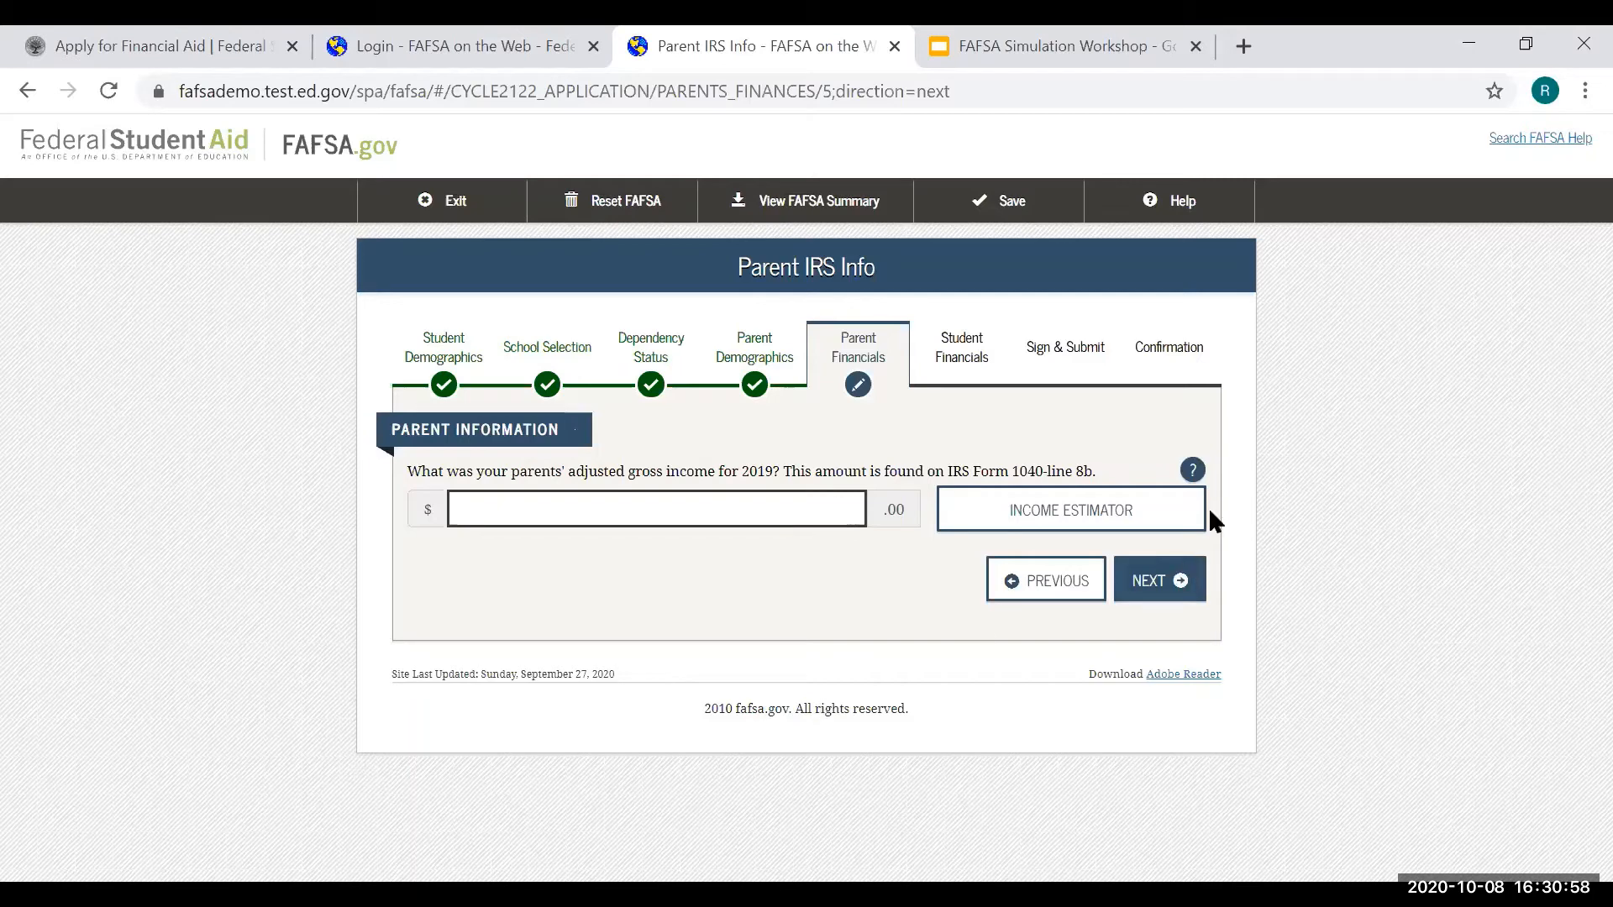
# - Check the AGI help, then enter 60,000 as the parents' 2019 adjusted gross income
pyautogui.click(1193, 471)
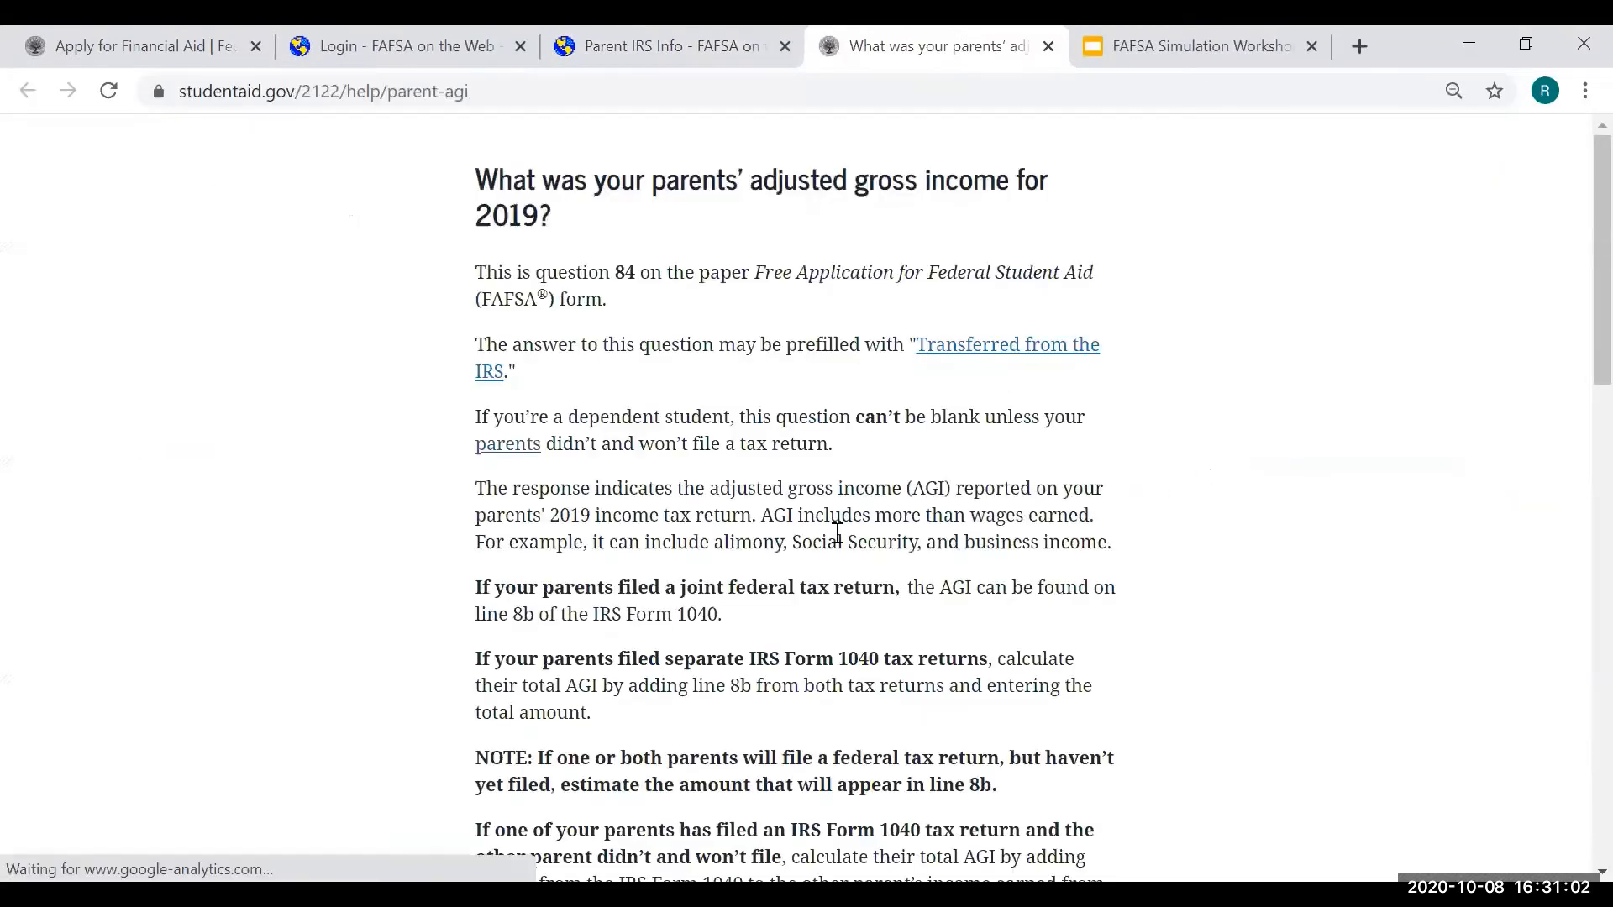
pyautogui.scroll(-10, 839, 457)
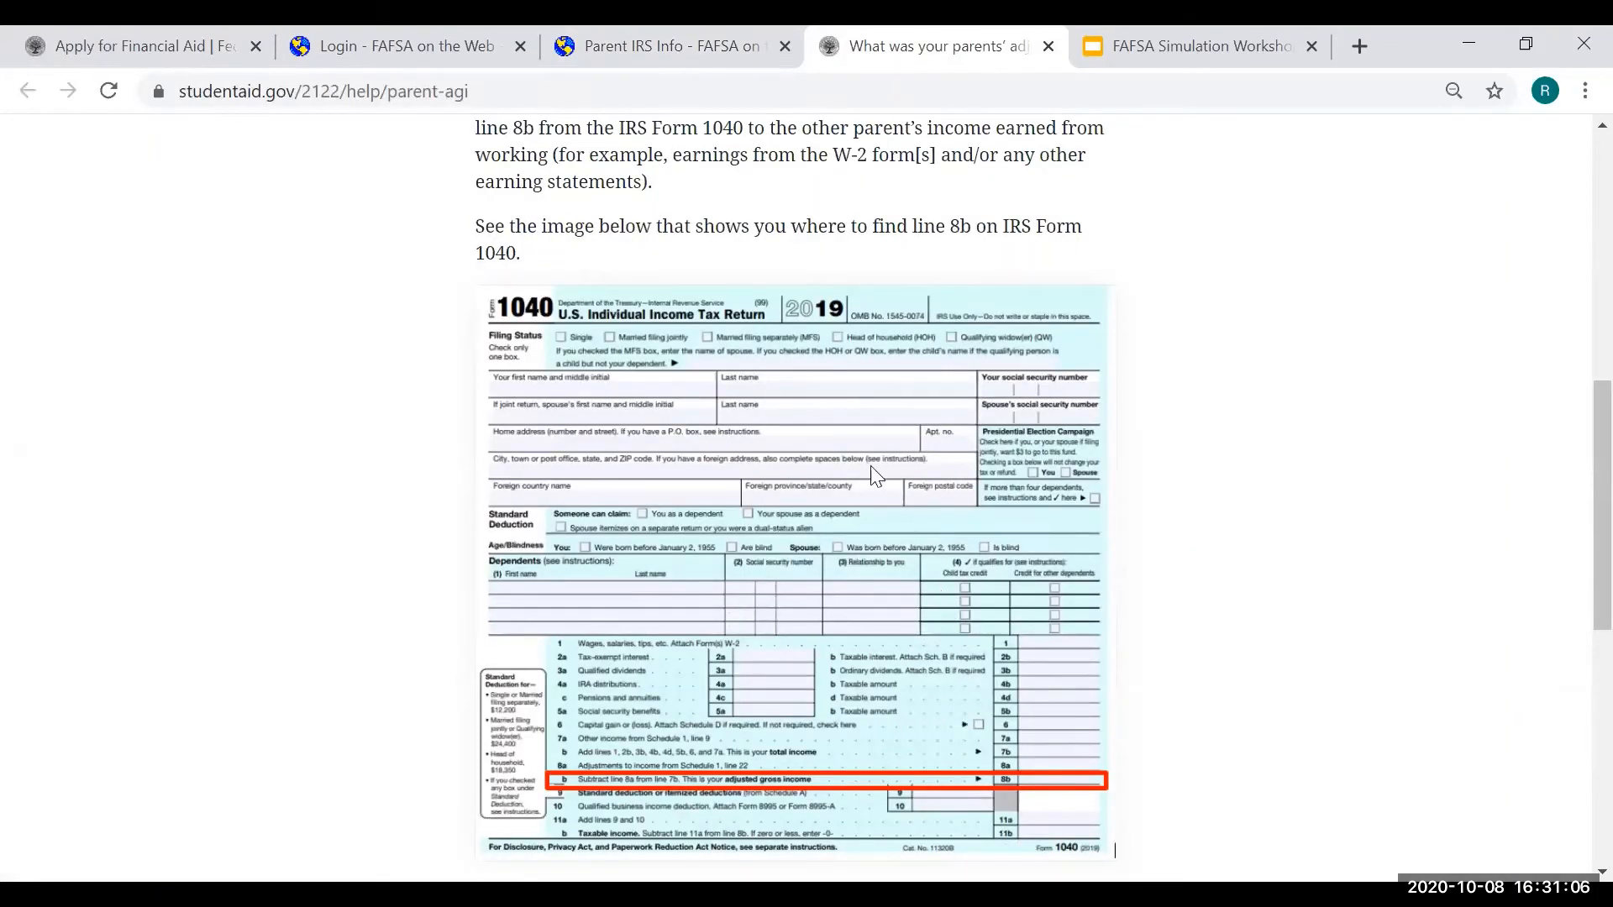
pyautogui.click(660, 42)
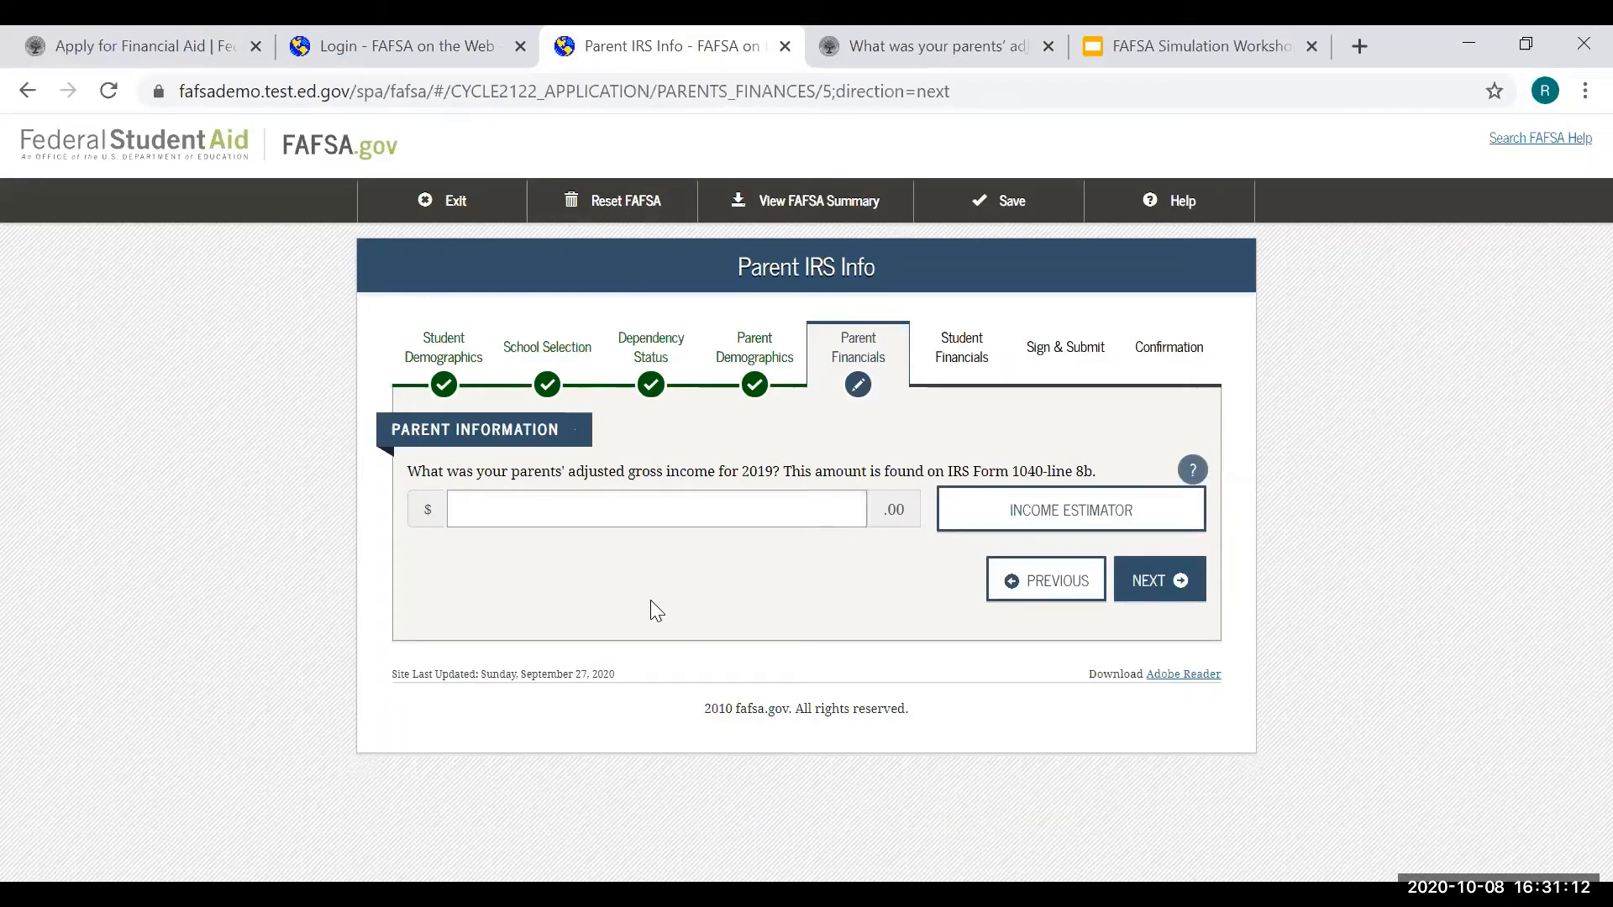
pyautogui.click(662, 515)
pyautogui.write('60,000')
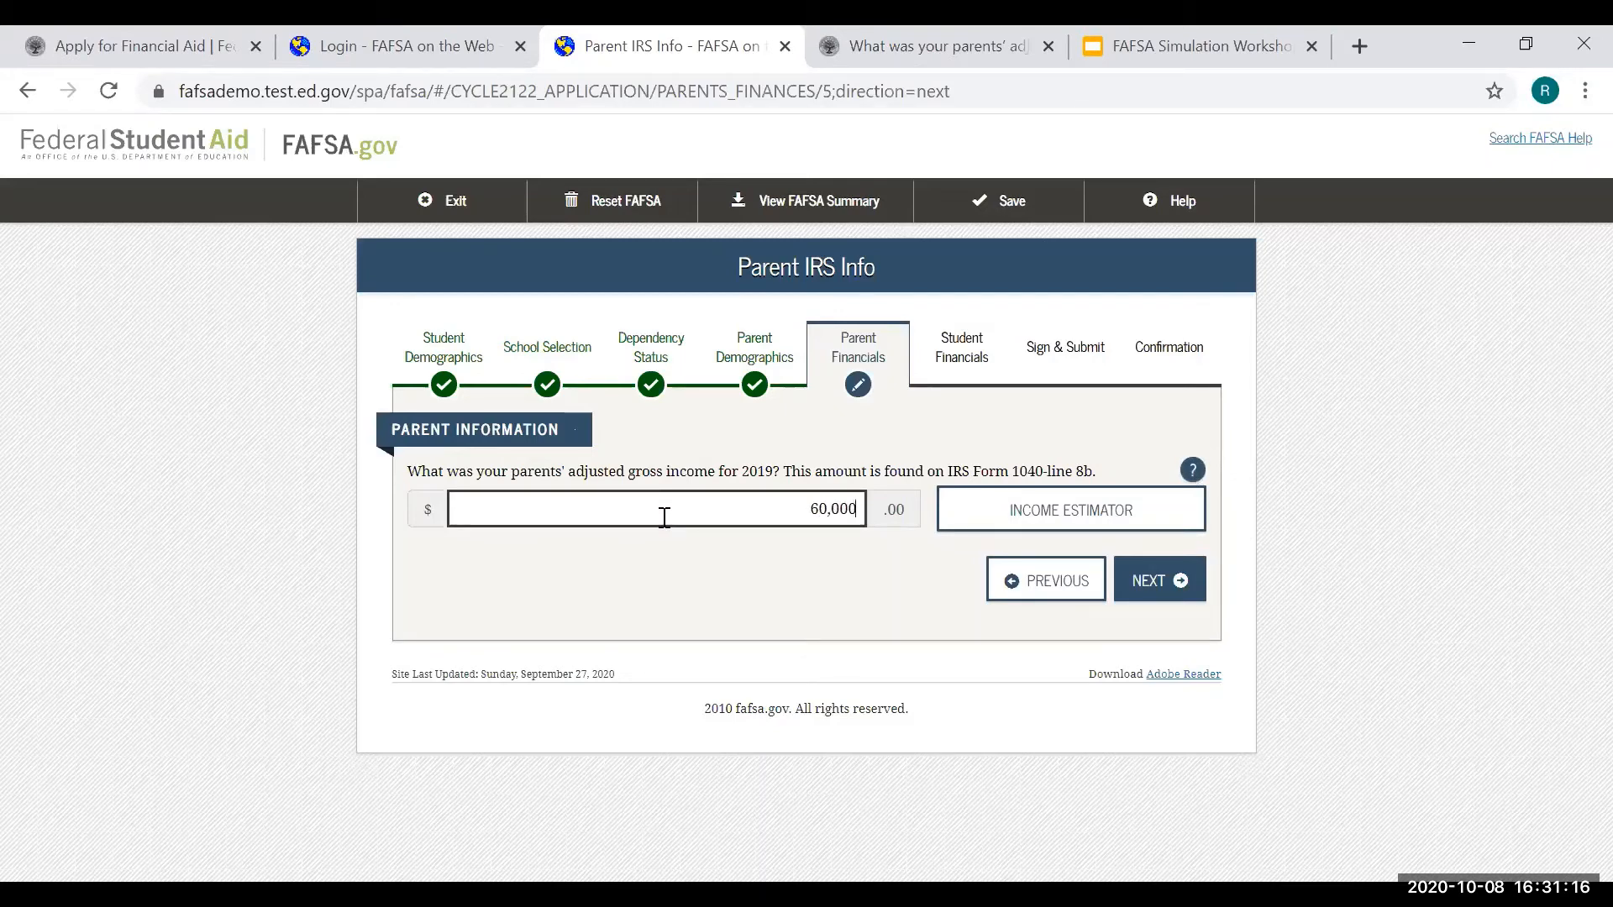
# - Enter 2019 income from work: 0 for Parent 1 and 40,000 for Parent 2
pyautogui.click(1169, 584)
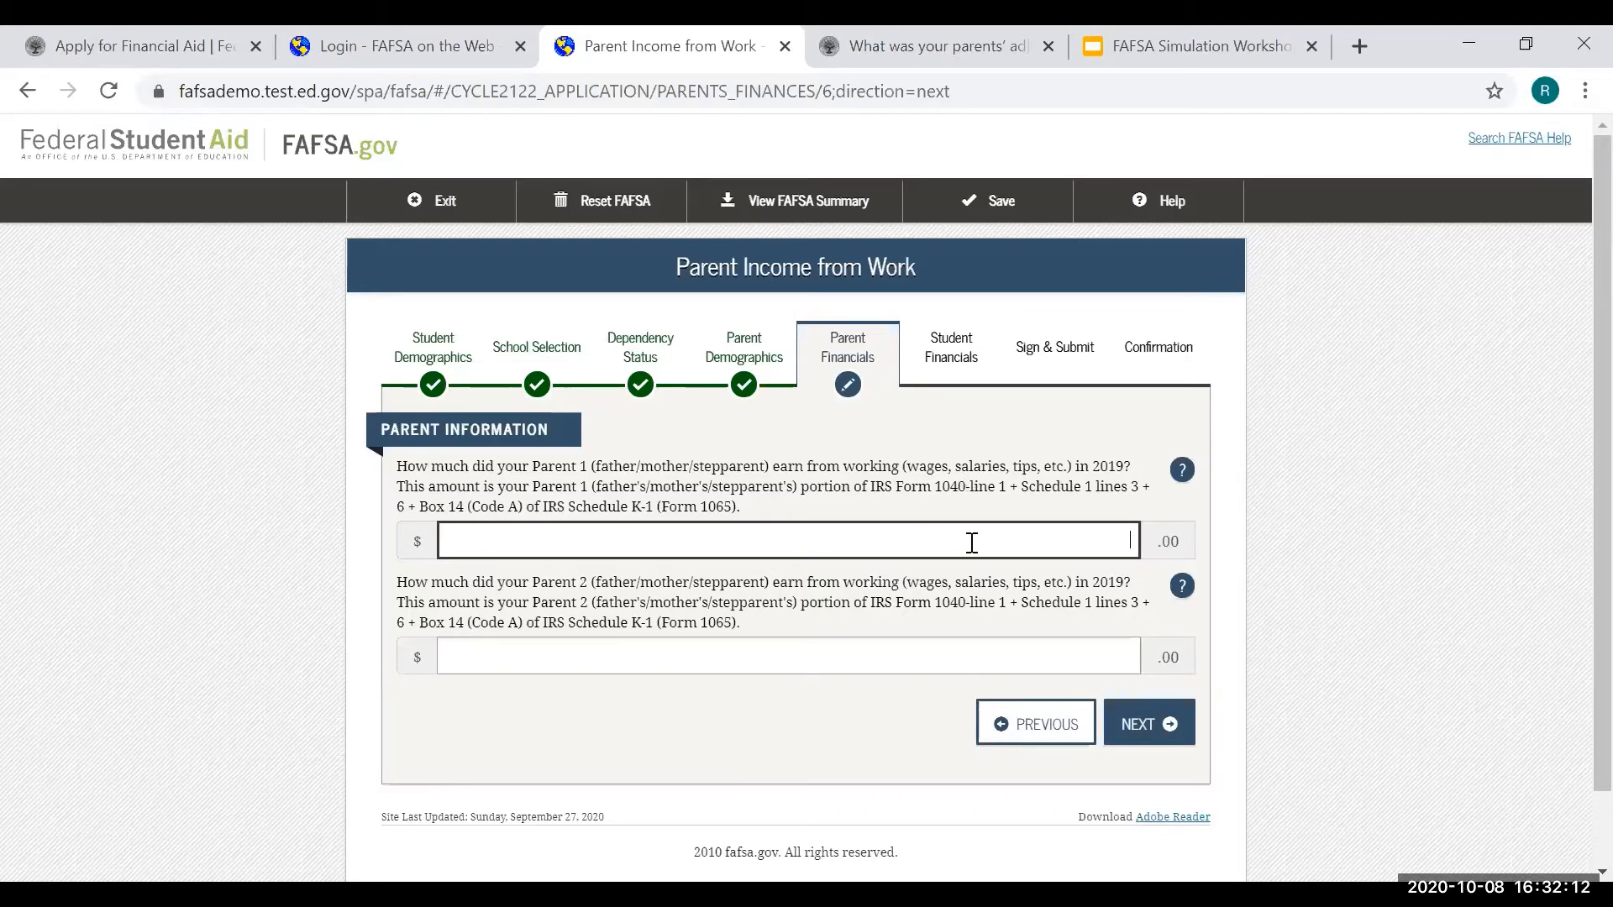
pyautogui.write('0')
pyautogui.click(1040, 642)
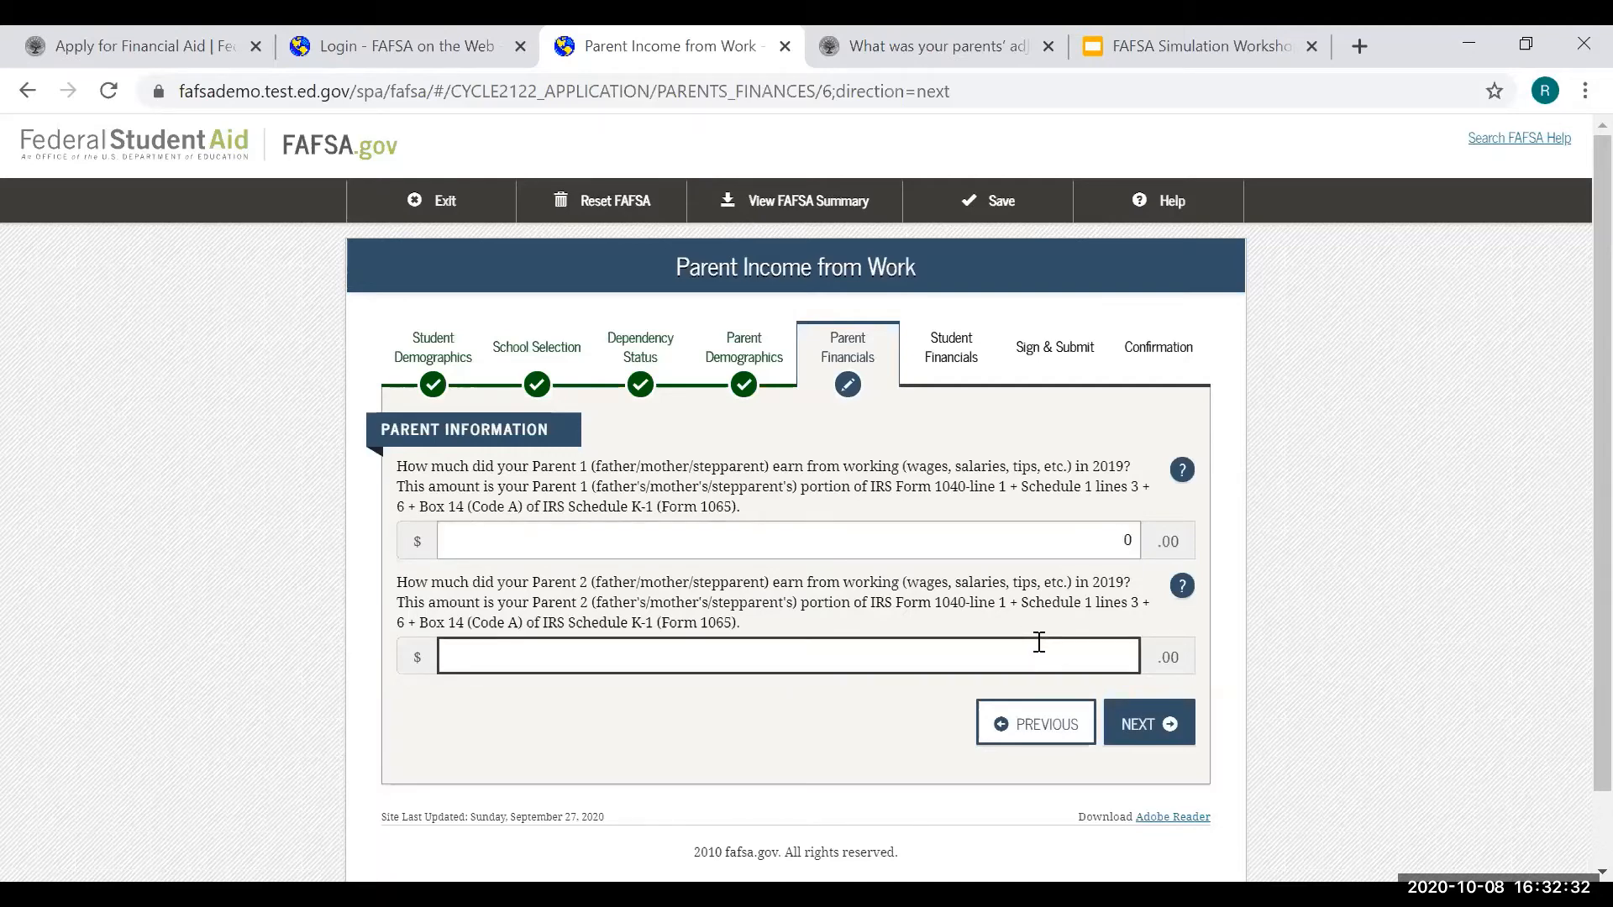
pyautogui.write('40,000')
# - Check the help page on where income tax appears, then enter 500 as the parents' 2019 income tax
pyautogui.click(1165, 734)
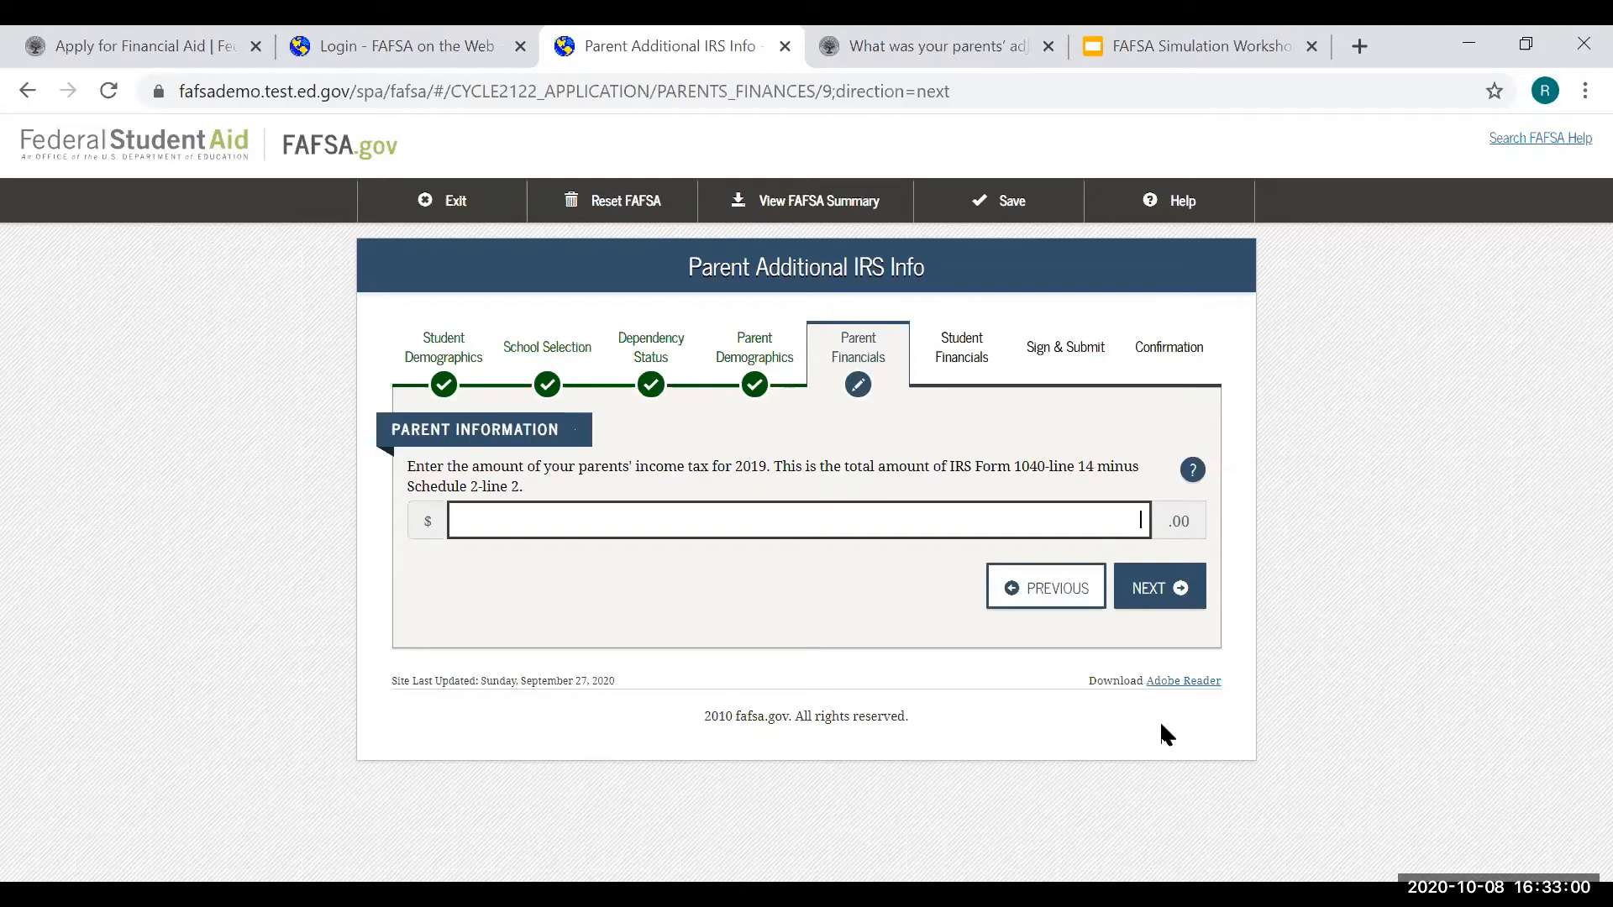
pyautogui.click(1191, 473)
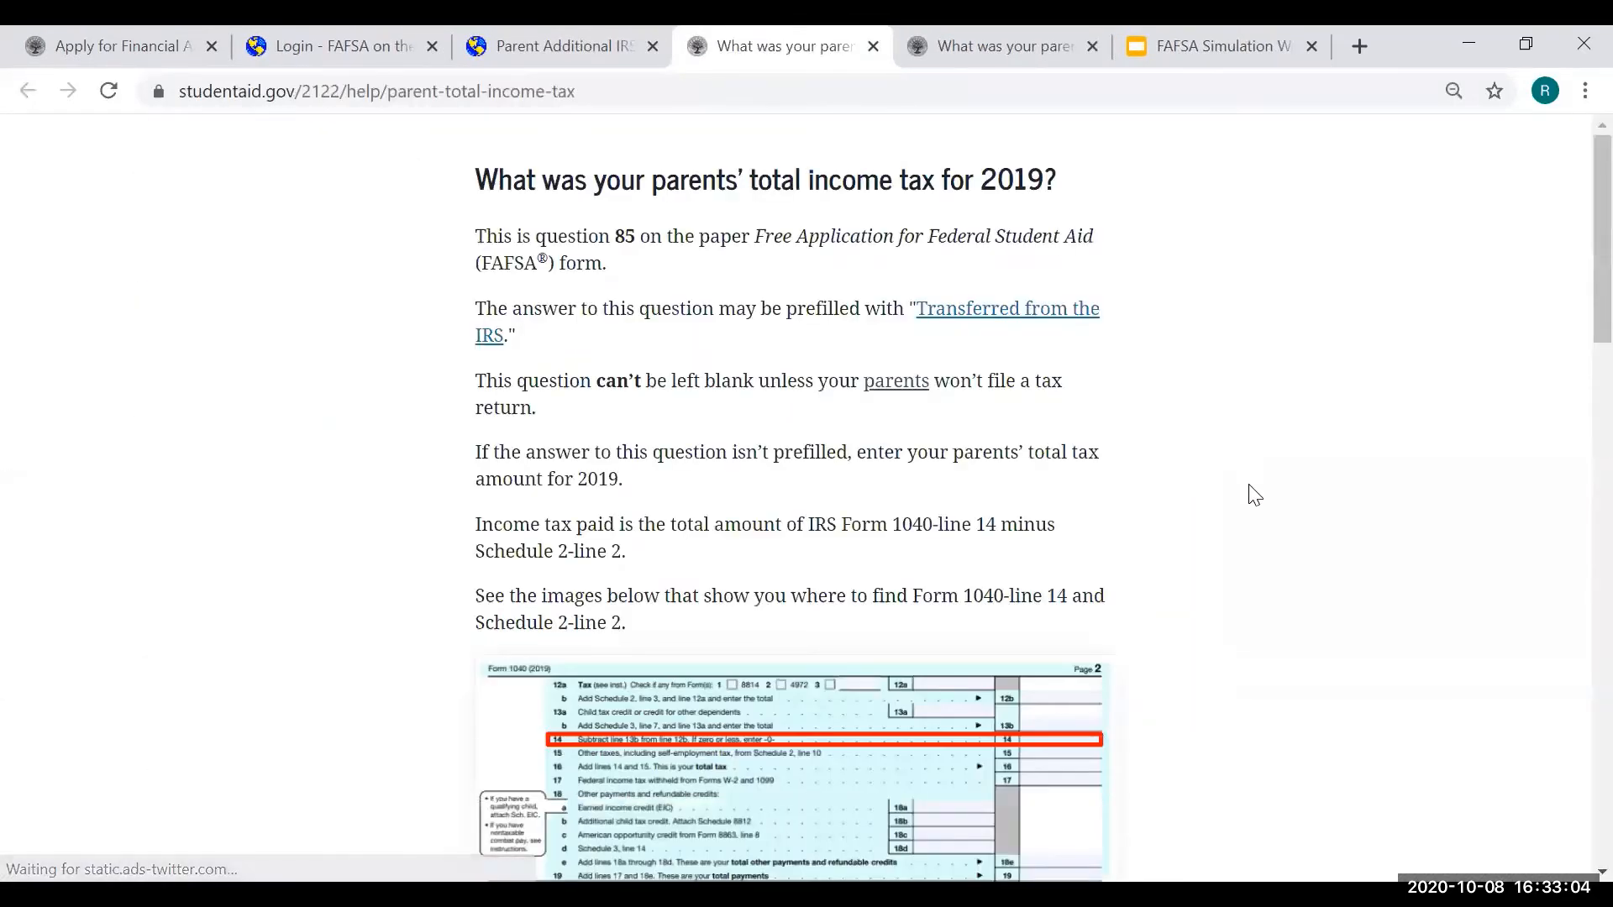
pyautogui.scroll(-5, 1134, 576)
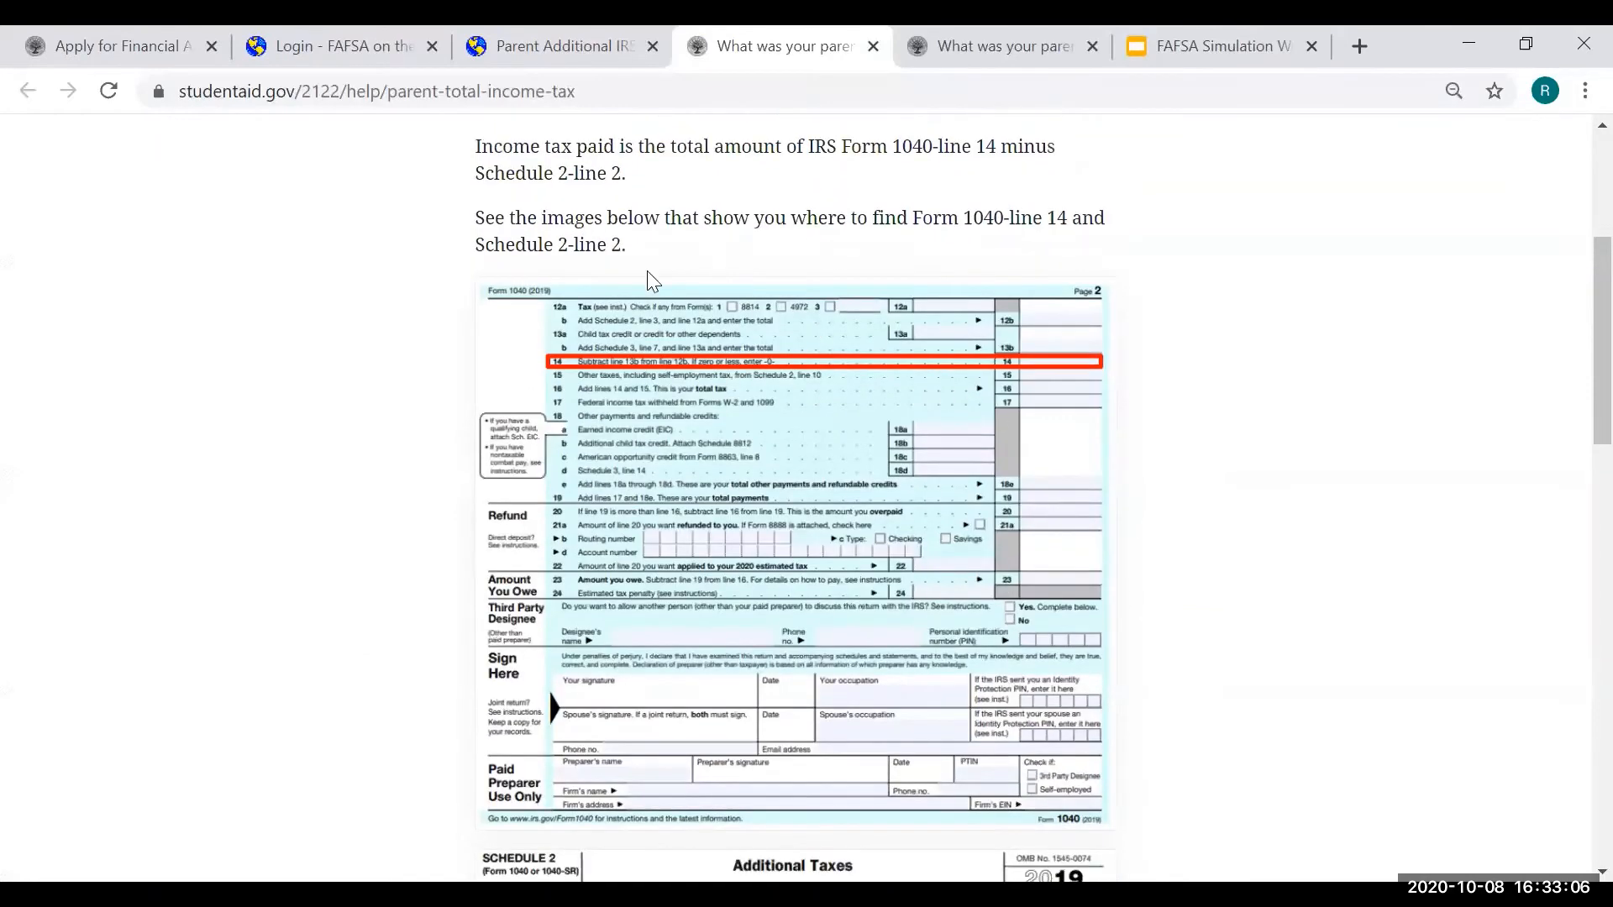
pyautogui.scroll(-6, 647, 277)
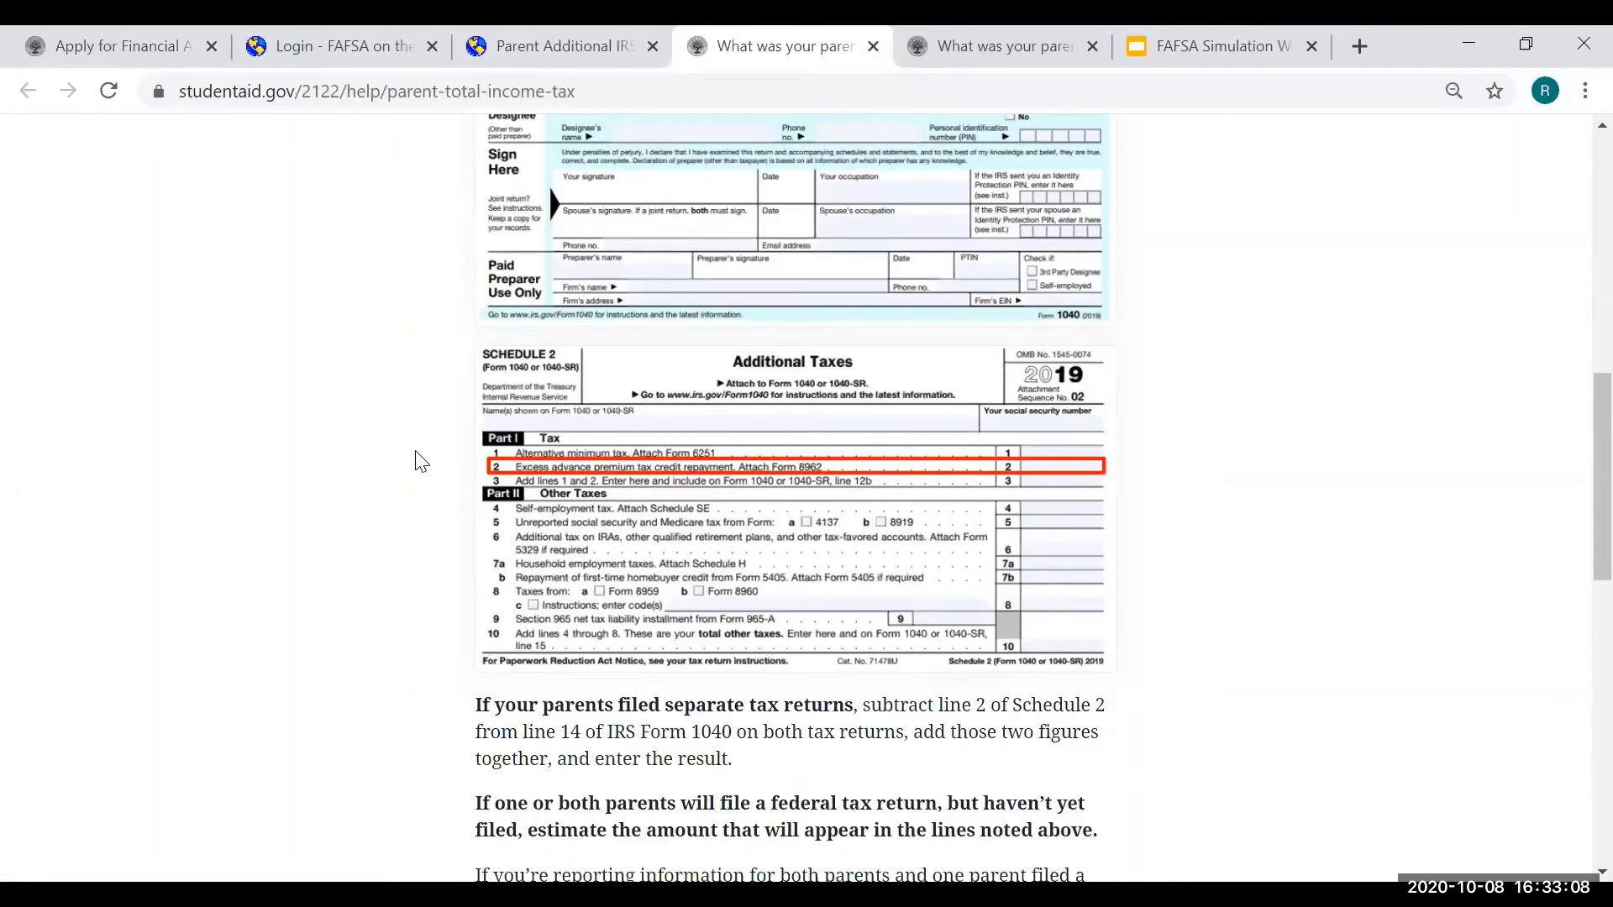
pyautogui.click(874, 47)
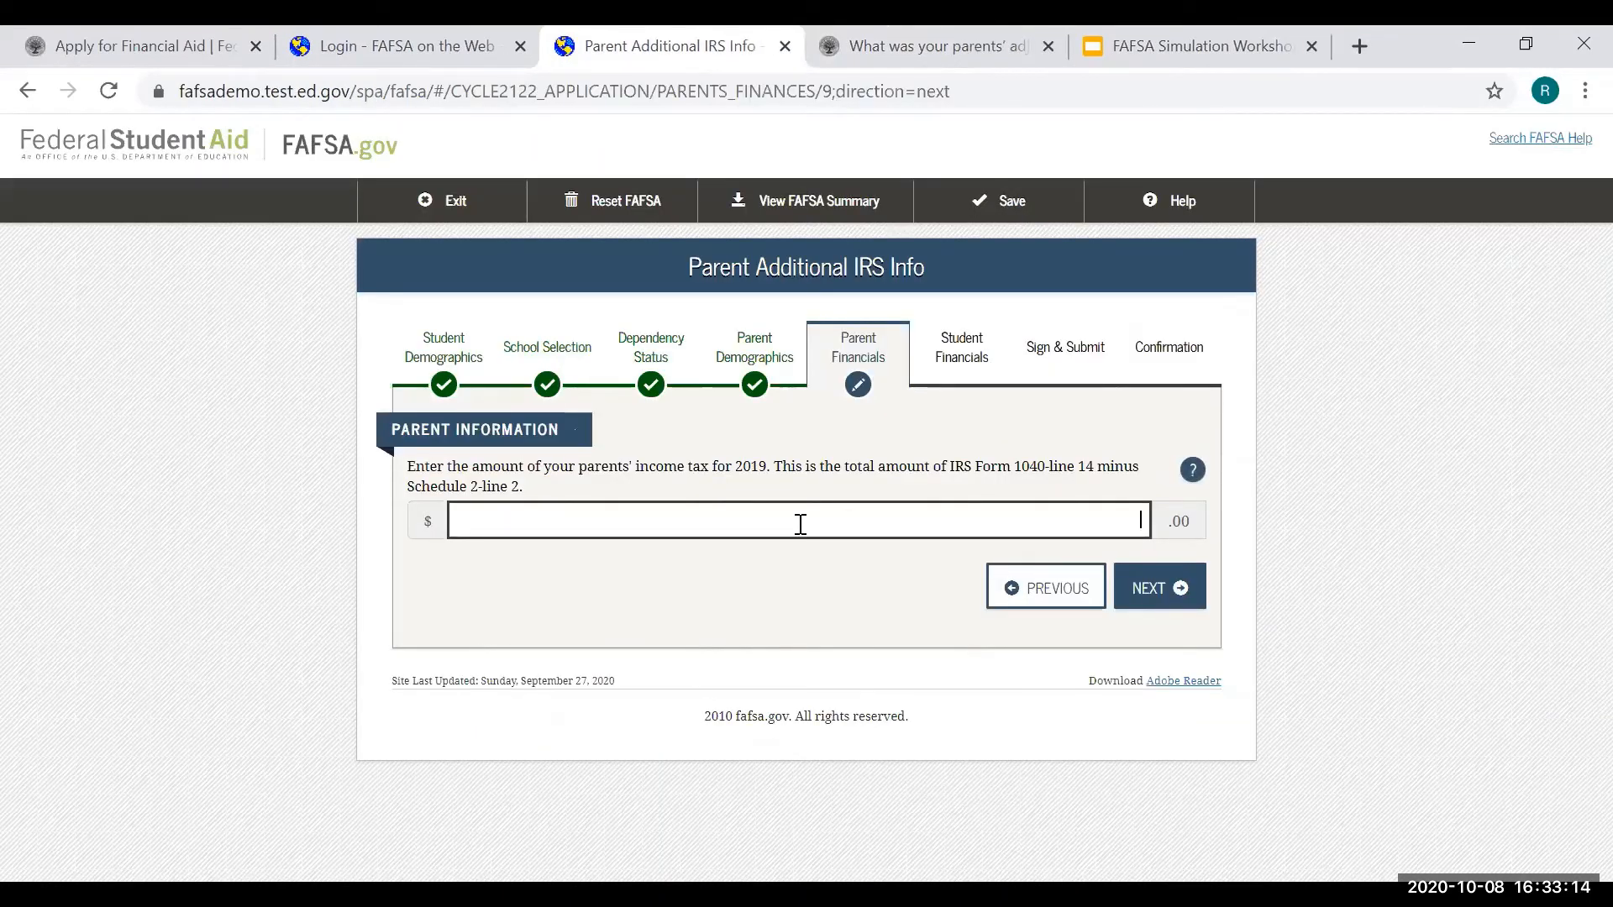
pyautogui.write('500')
# - Enter 1,500 in education credits on the tax filers' questions, leaving other amounts at 0
pyautogui.click(1168, 579)
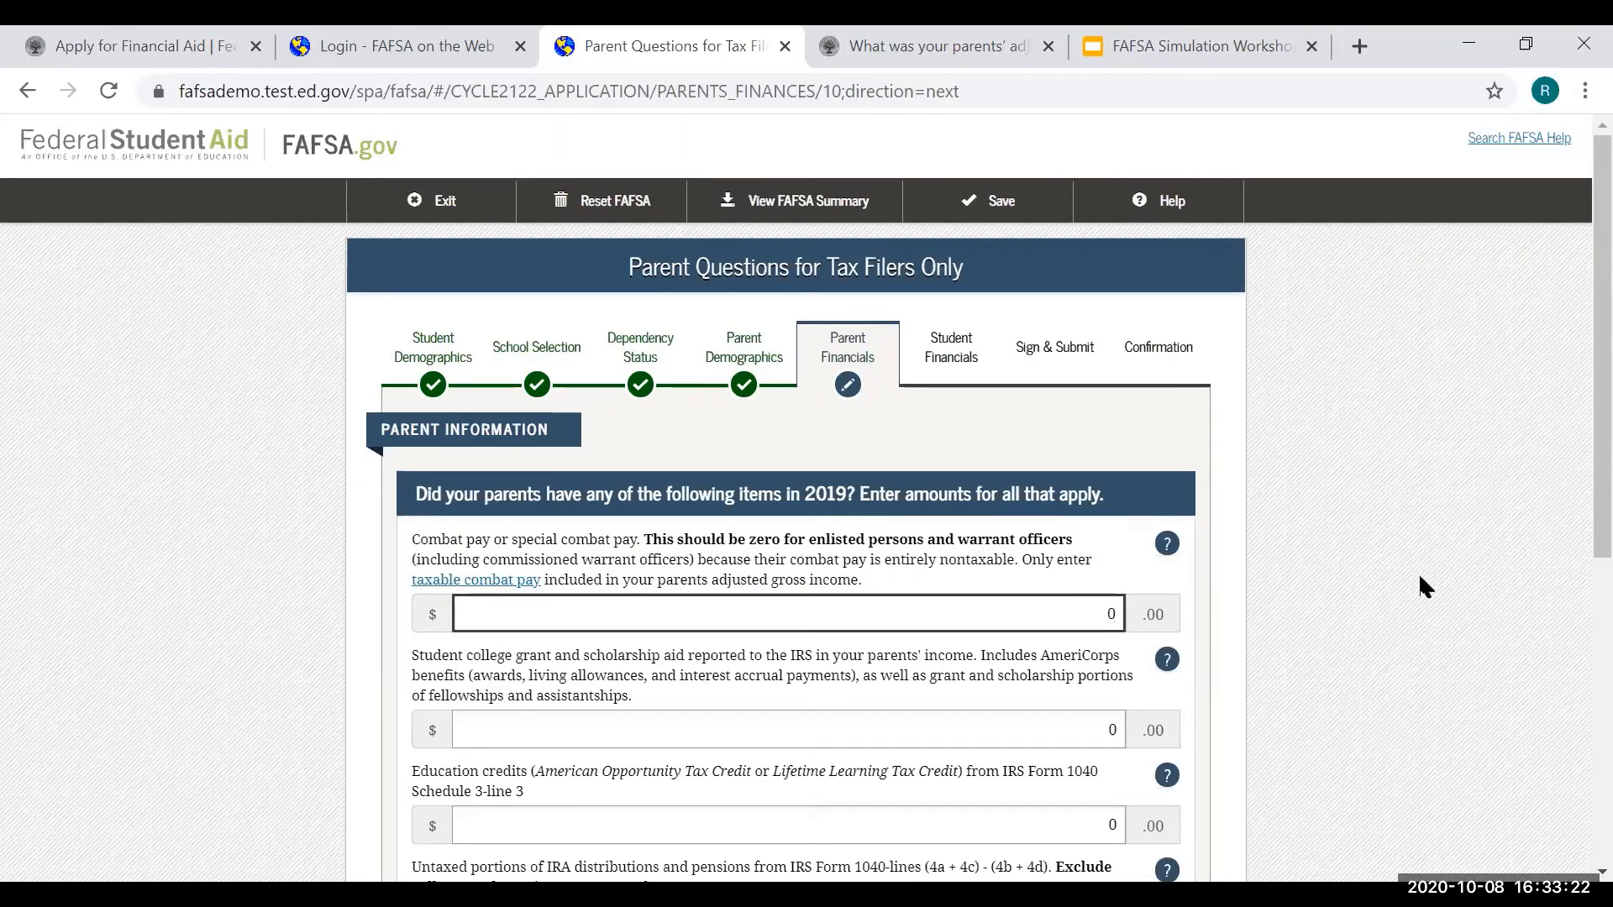
pyautogui.scroll(-2, 1418, 572)
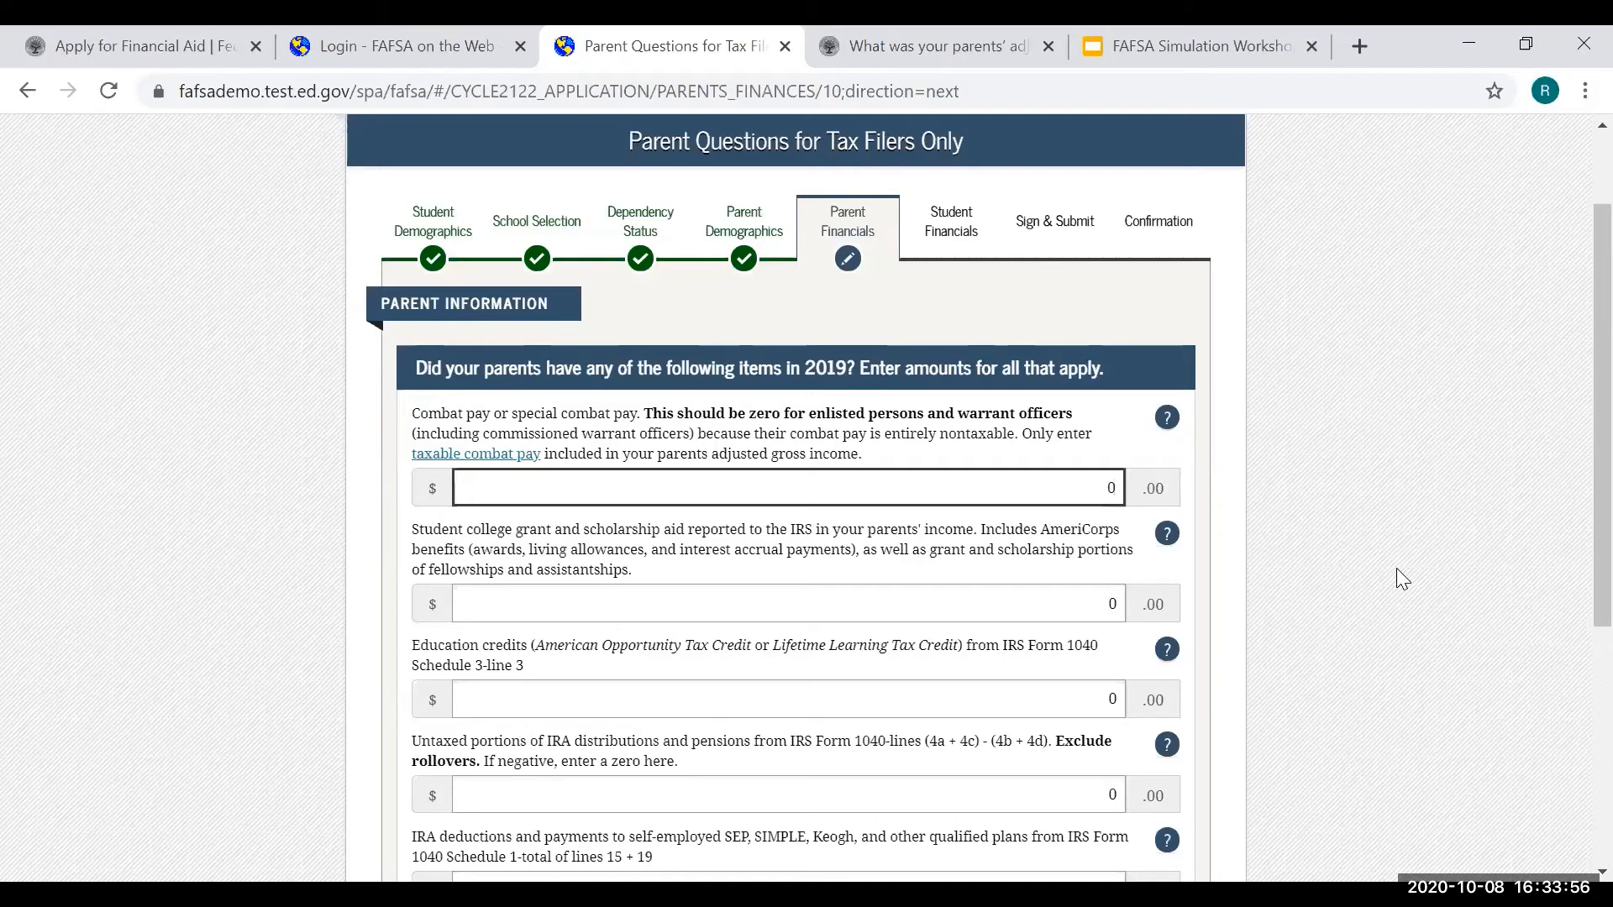
pyautogui.click(1040, 694)
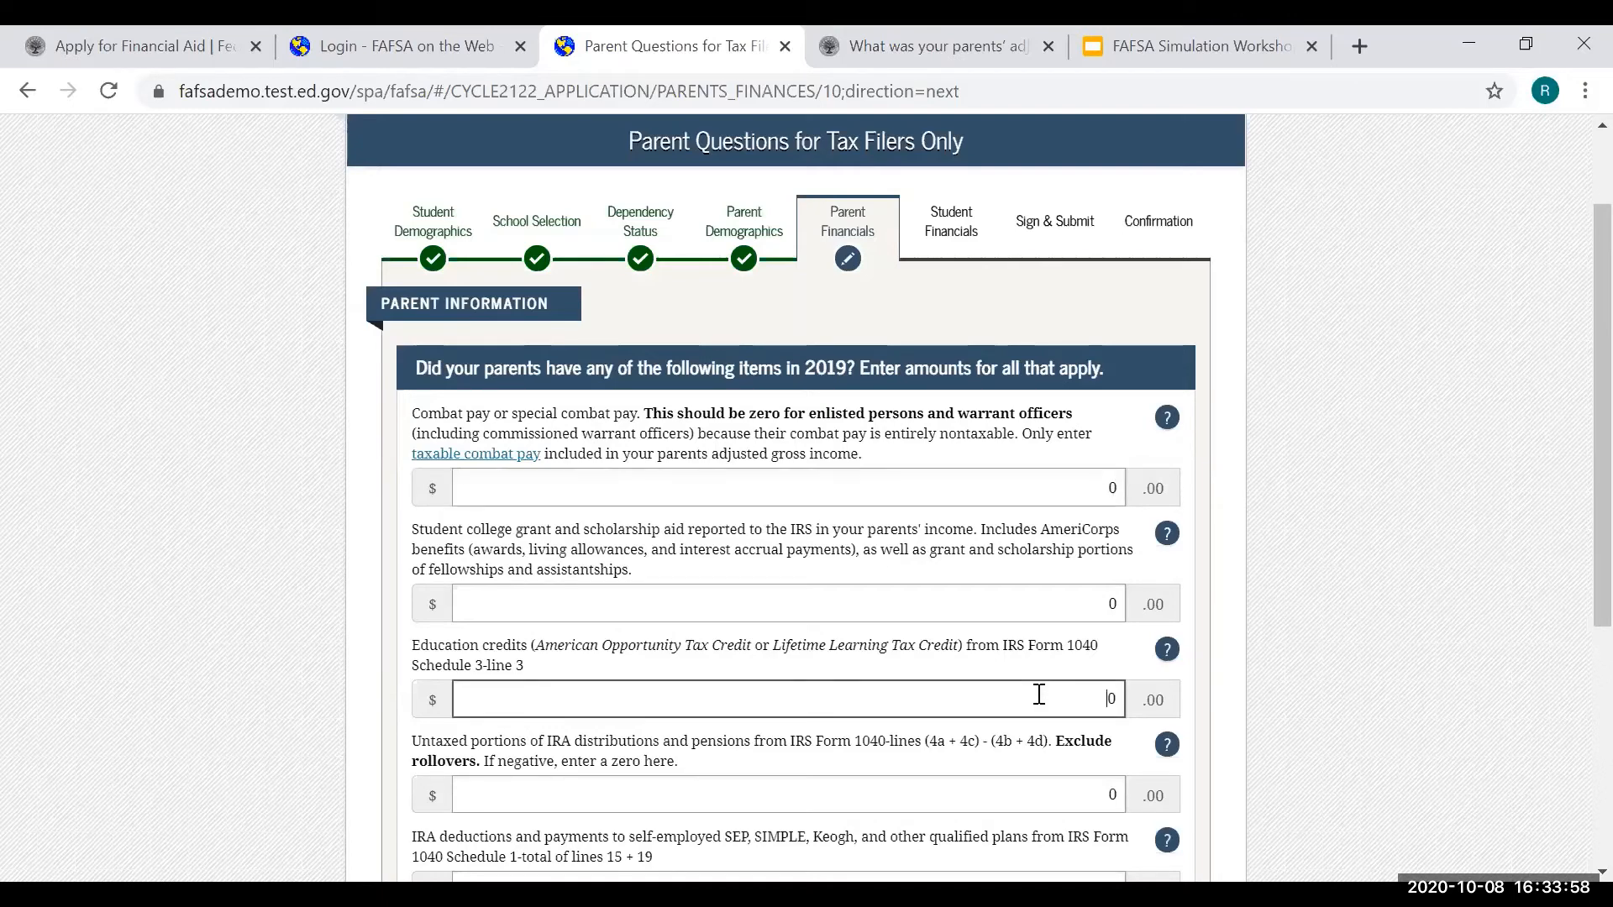
pyautogui.write('1,')
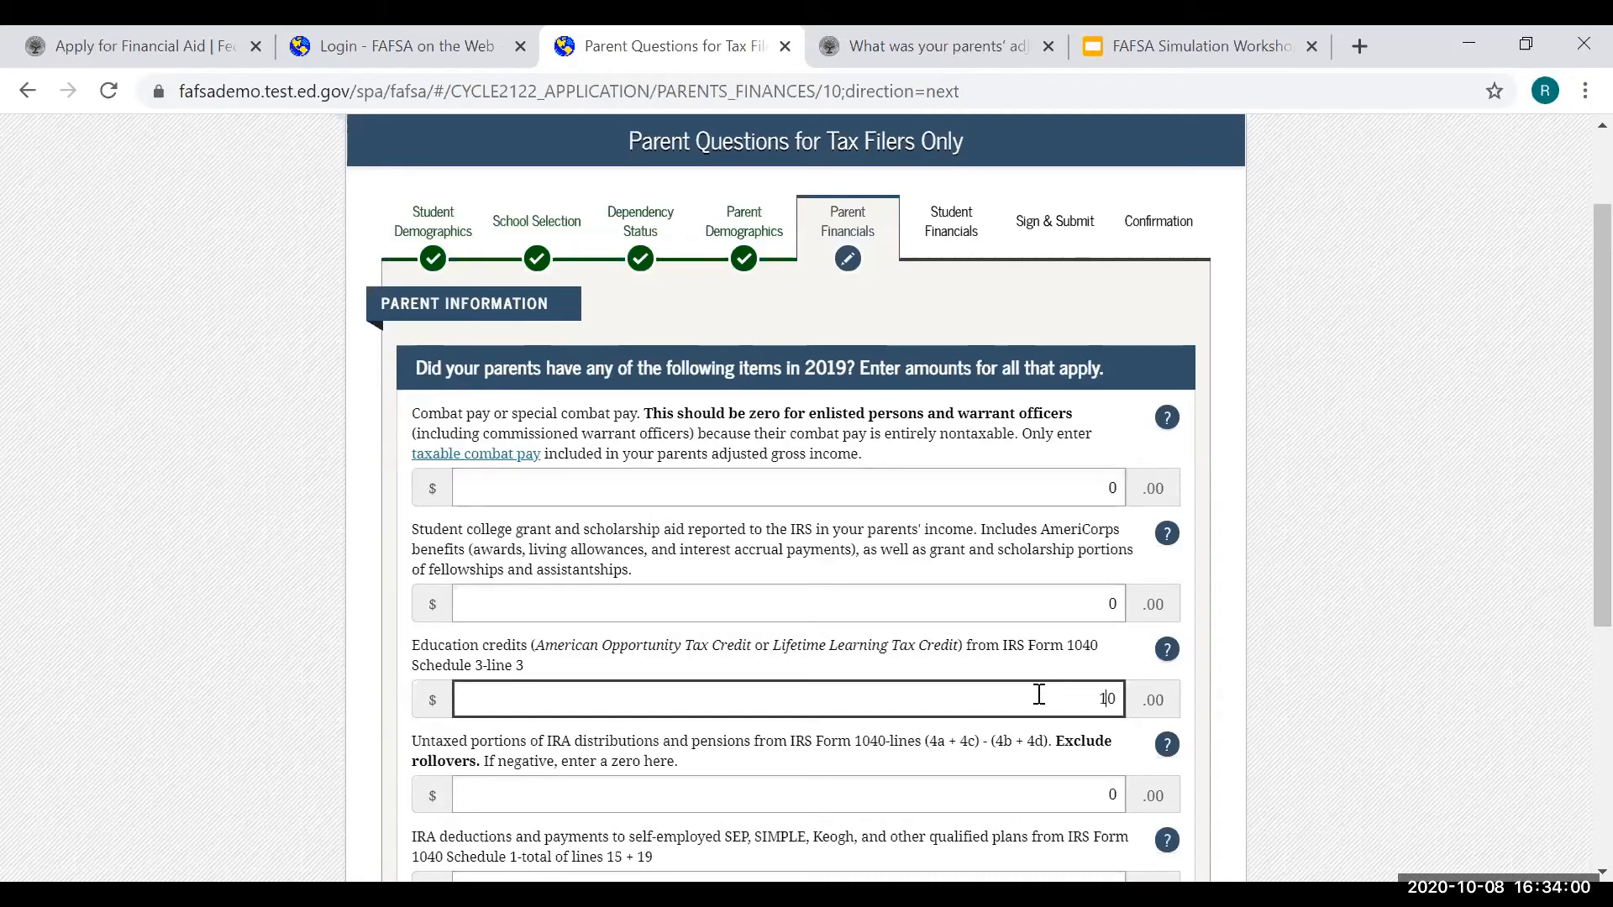
pyautogui.write('500')
pyautogui.scroll(-5, 1039, 697)
# - Accept 0 for all Parent Additional Financial Info amounts and proceed to untaxed income
pyautogui.click(1162, 701)
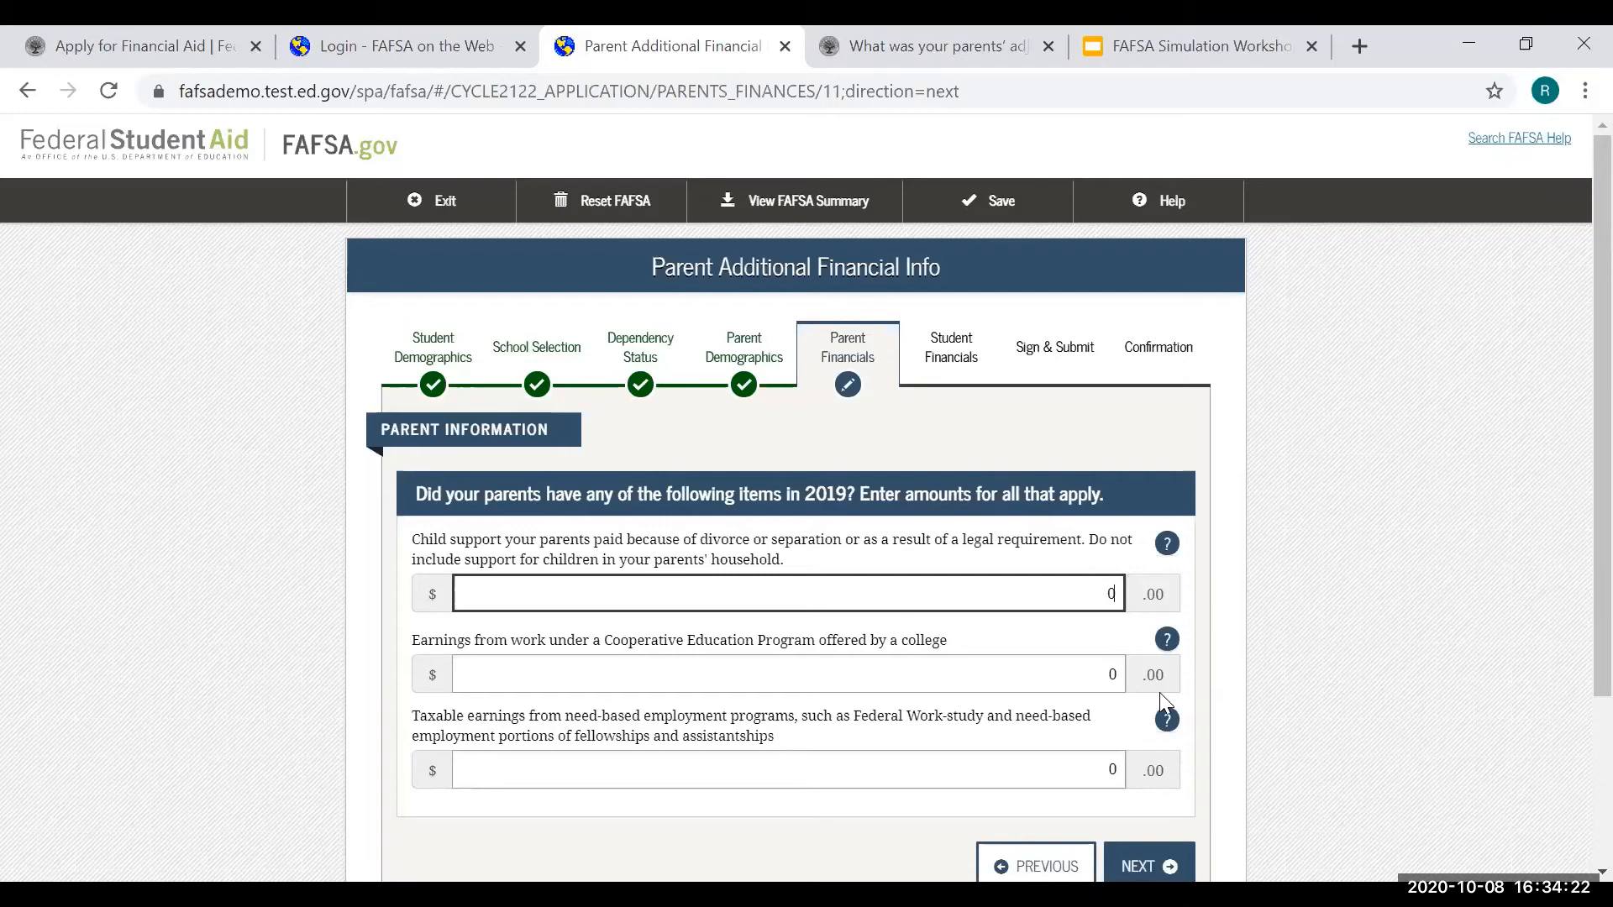
pyautogui.scroll(-3, 1196, 618)
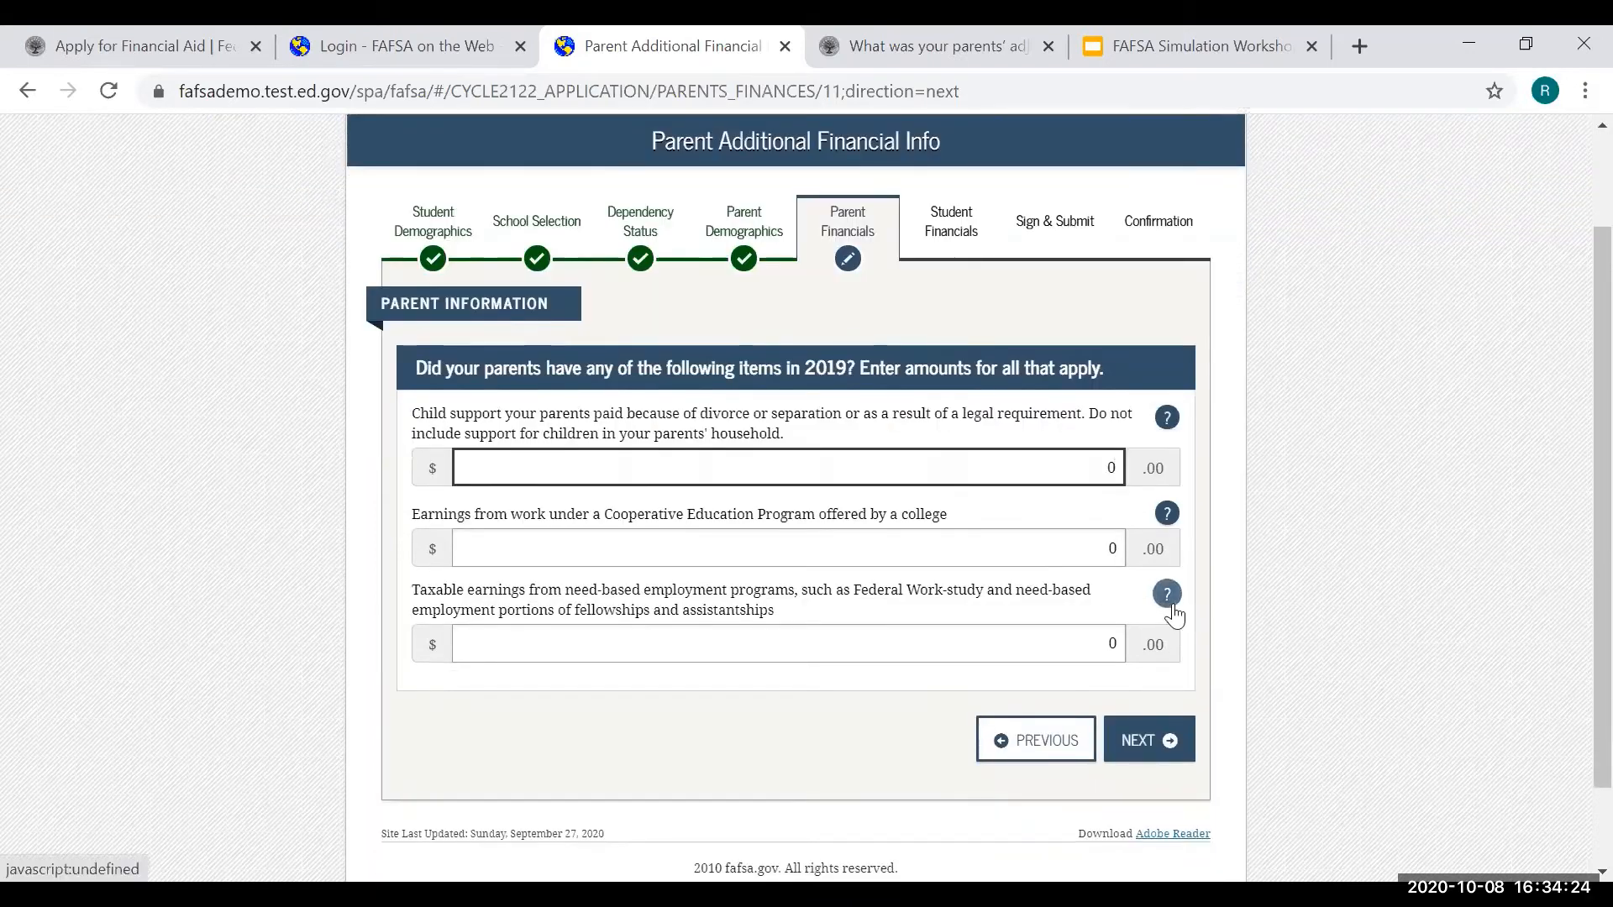
pyautogui.click(1160, 744)
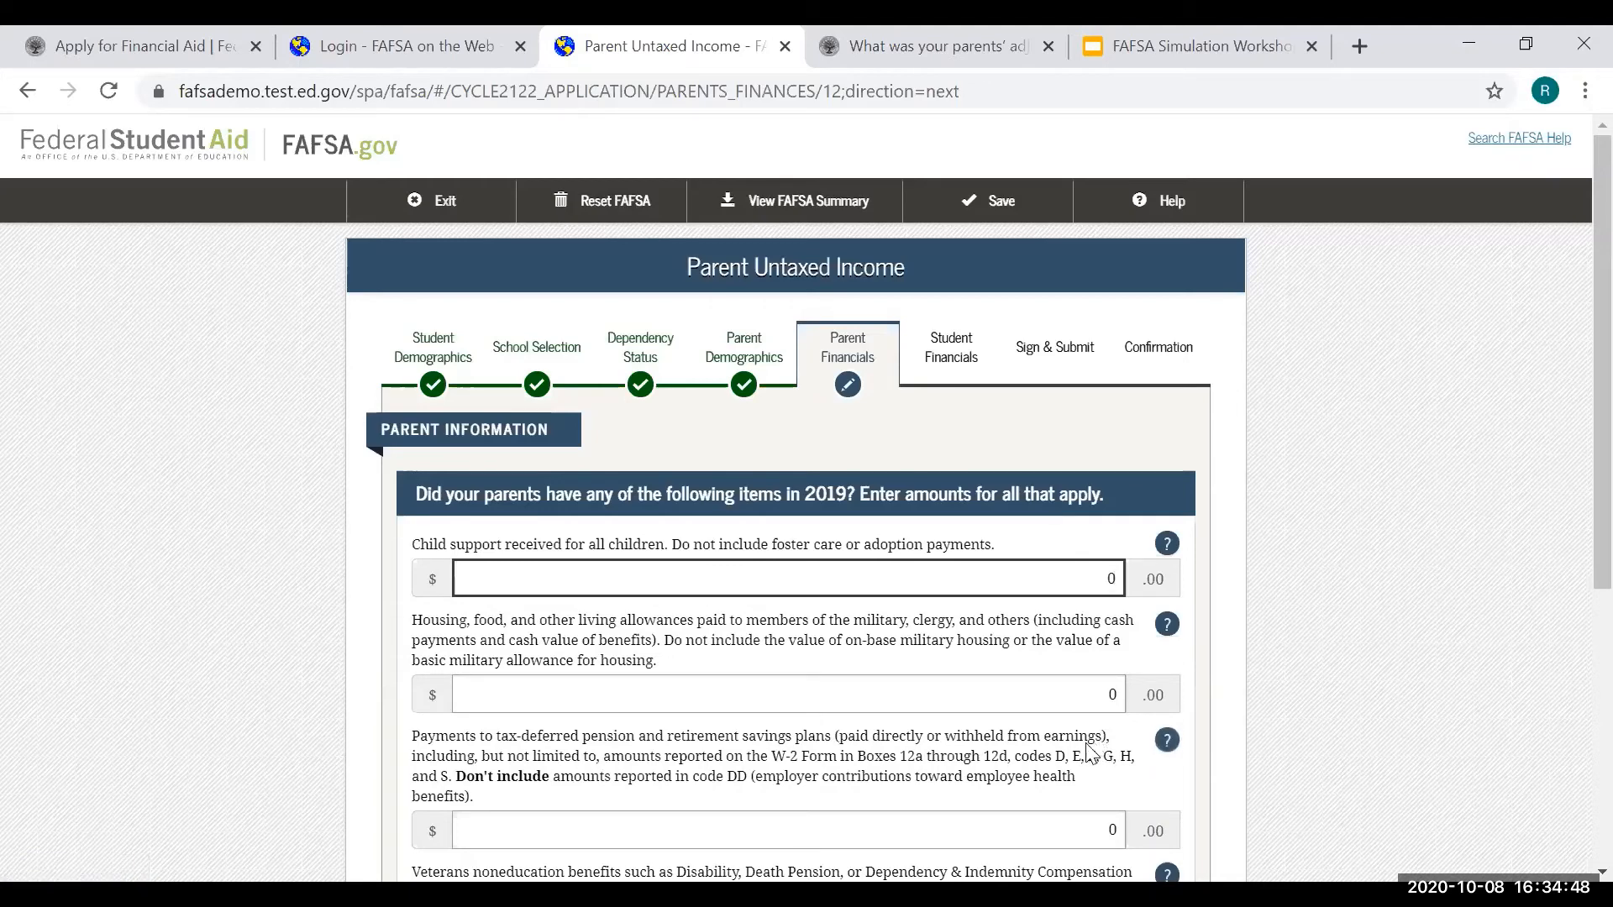
# - Enter 10,000 in tax-deferred pension and retirement payments and submit the untaxed income page
pyautogui.scroll(-3, 1151, 727)
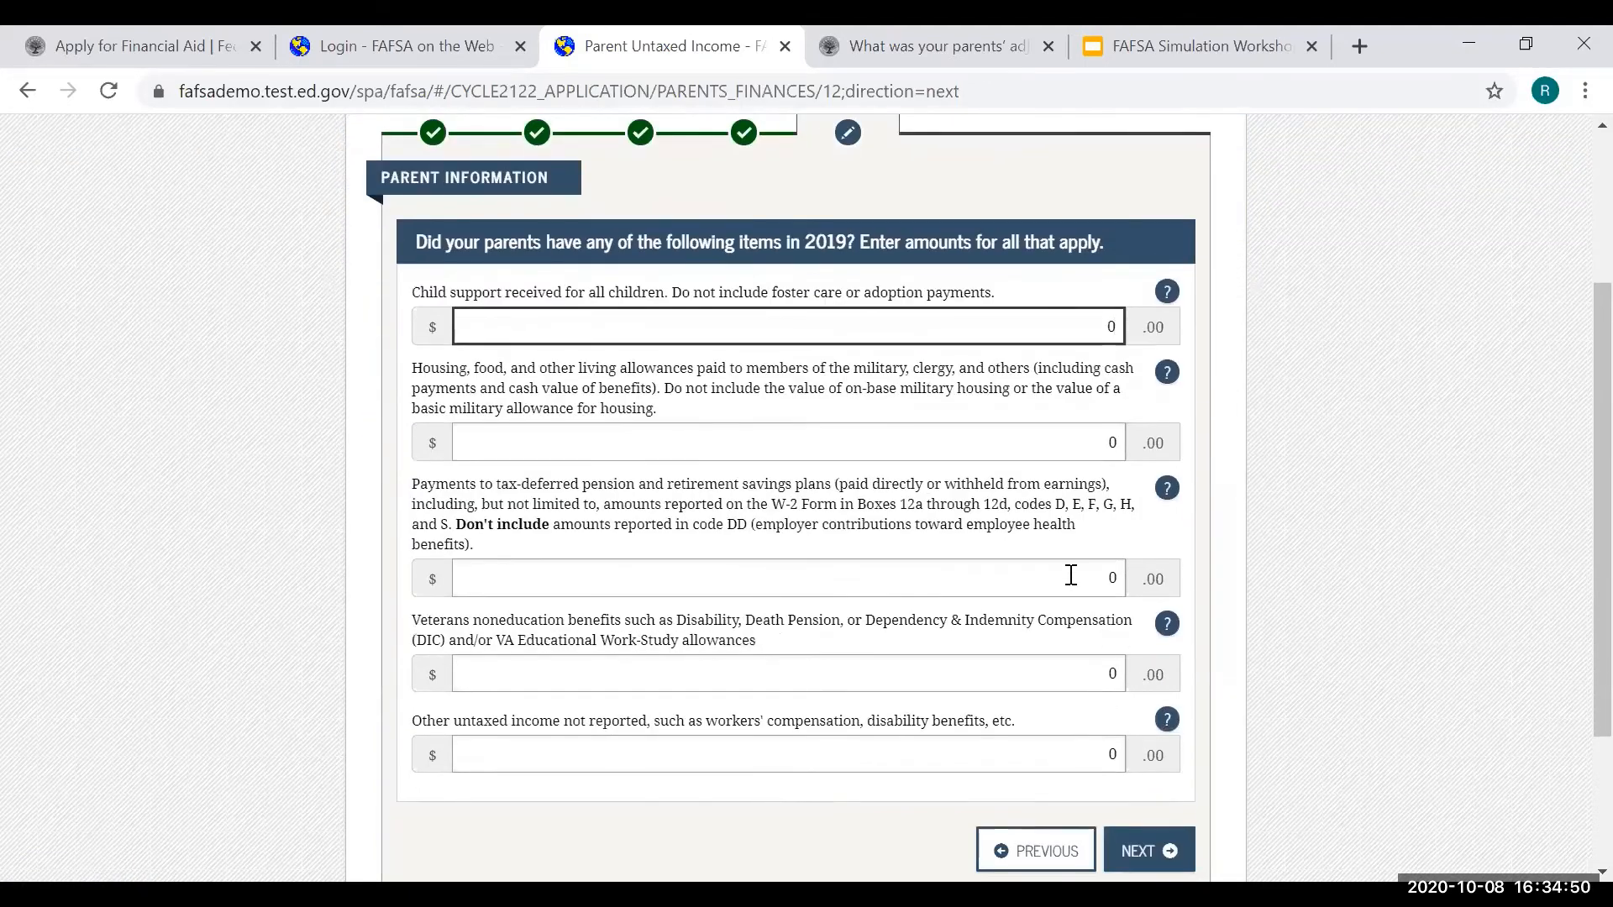
pyautogui.click(1067, 579)
pyautogui.write('1')
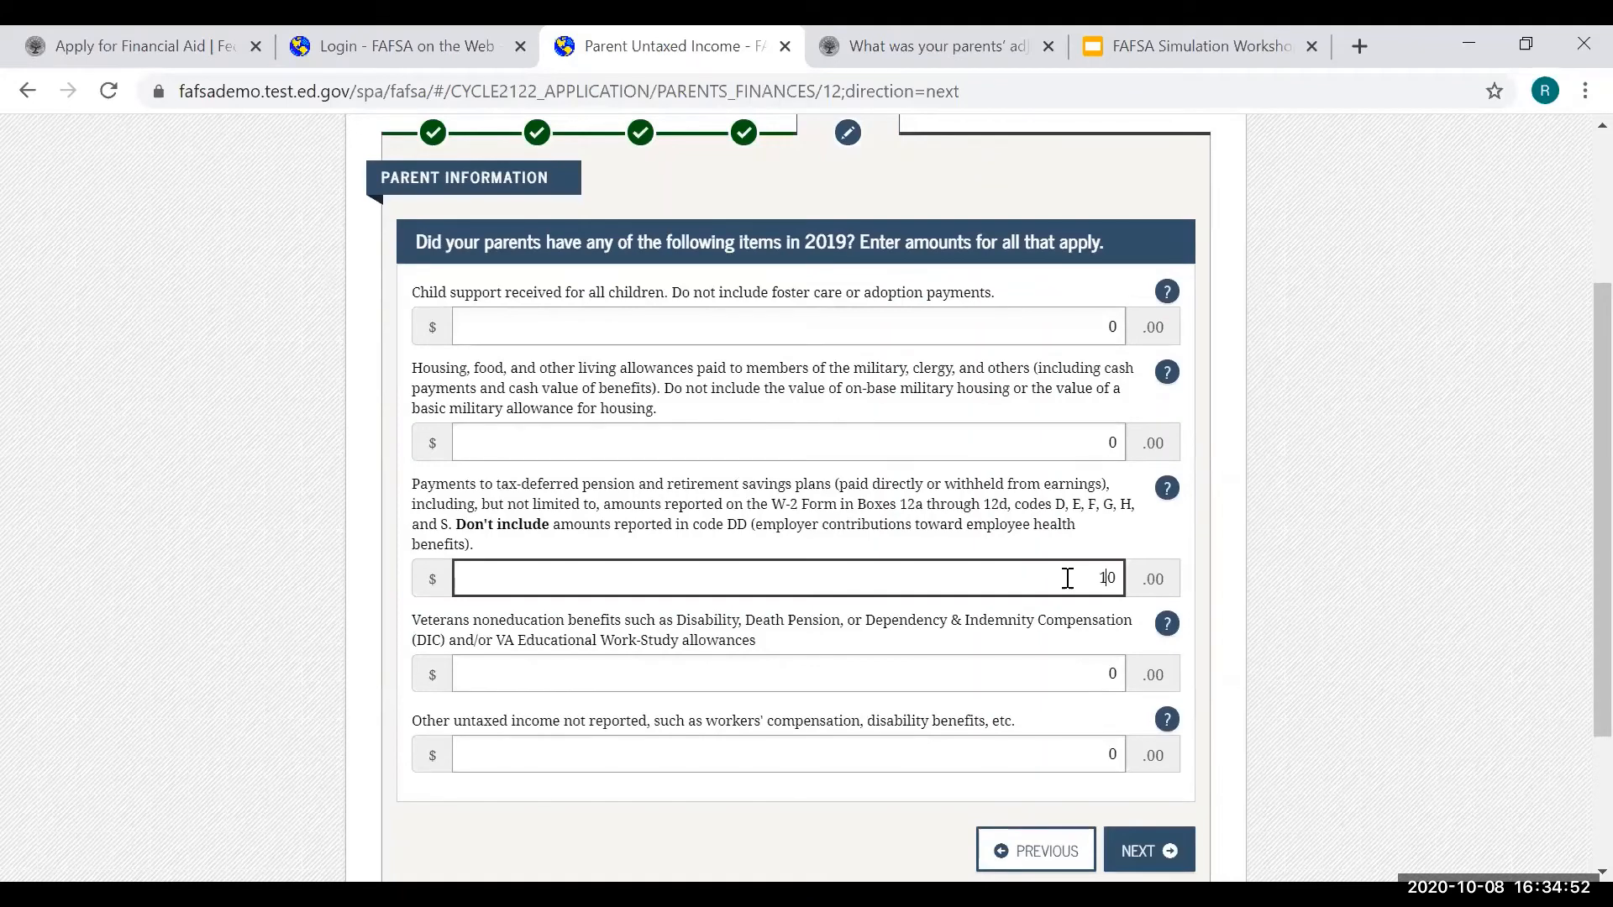
pyautogui.write('0,00')
pyautogui.click(1168, 851)
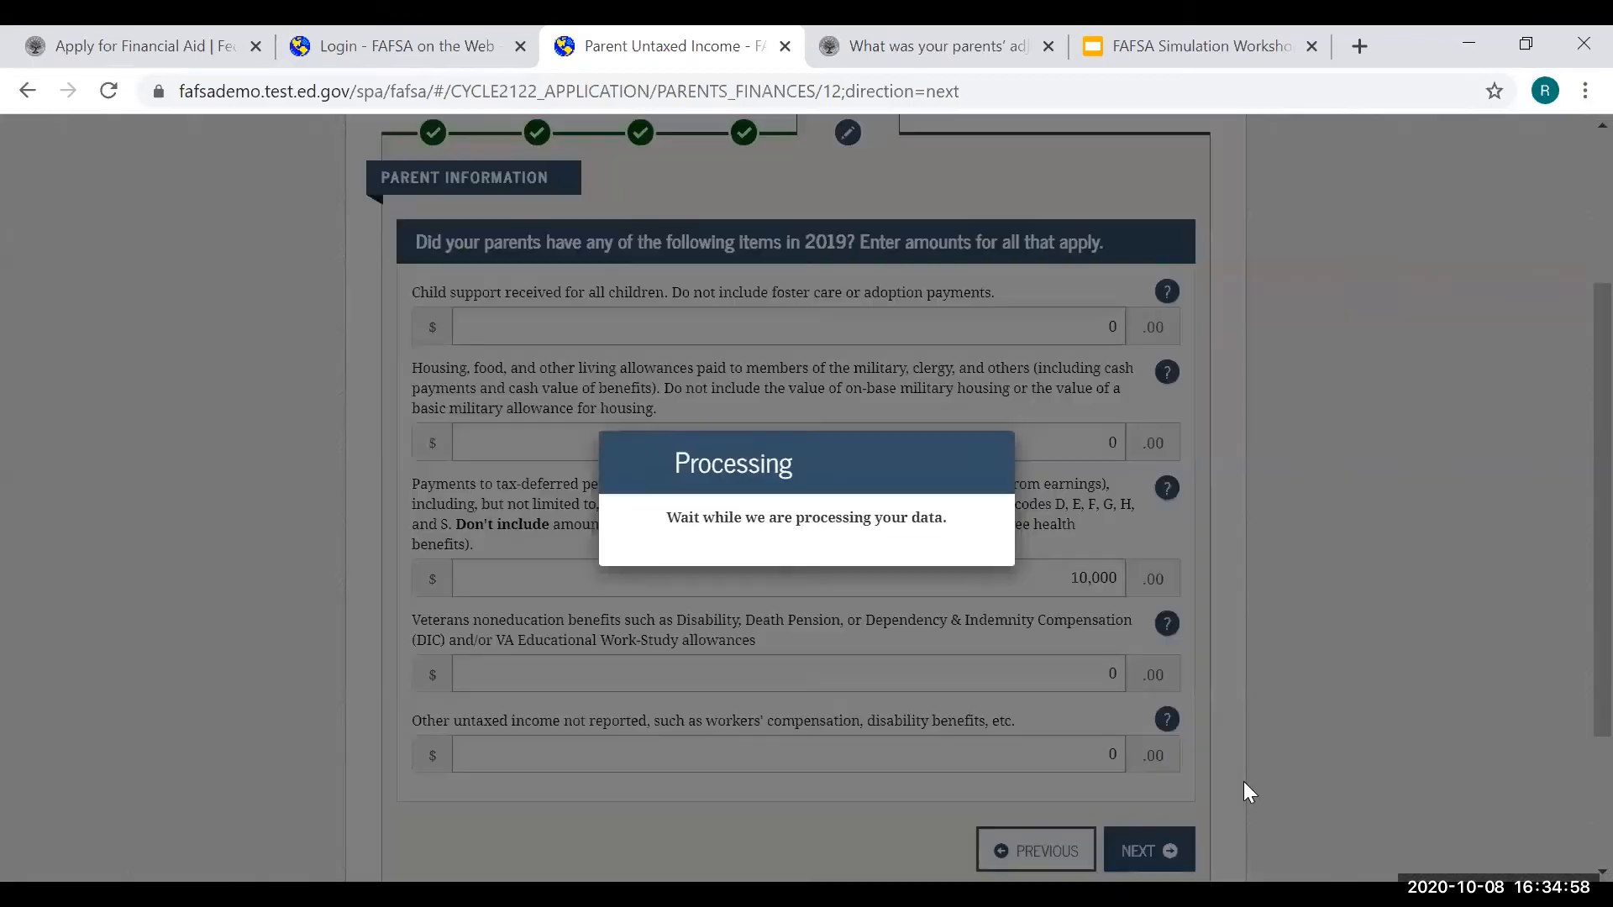
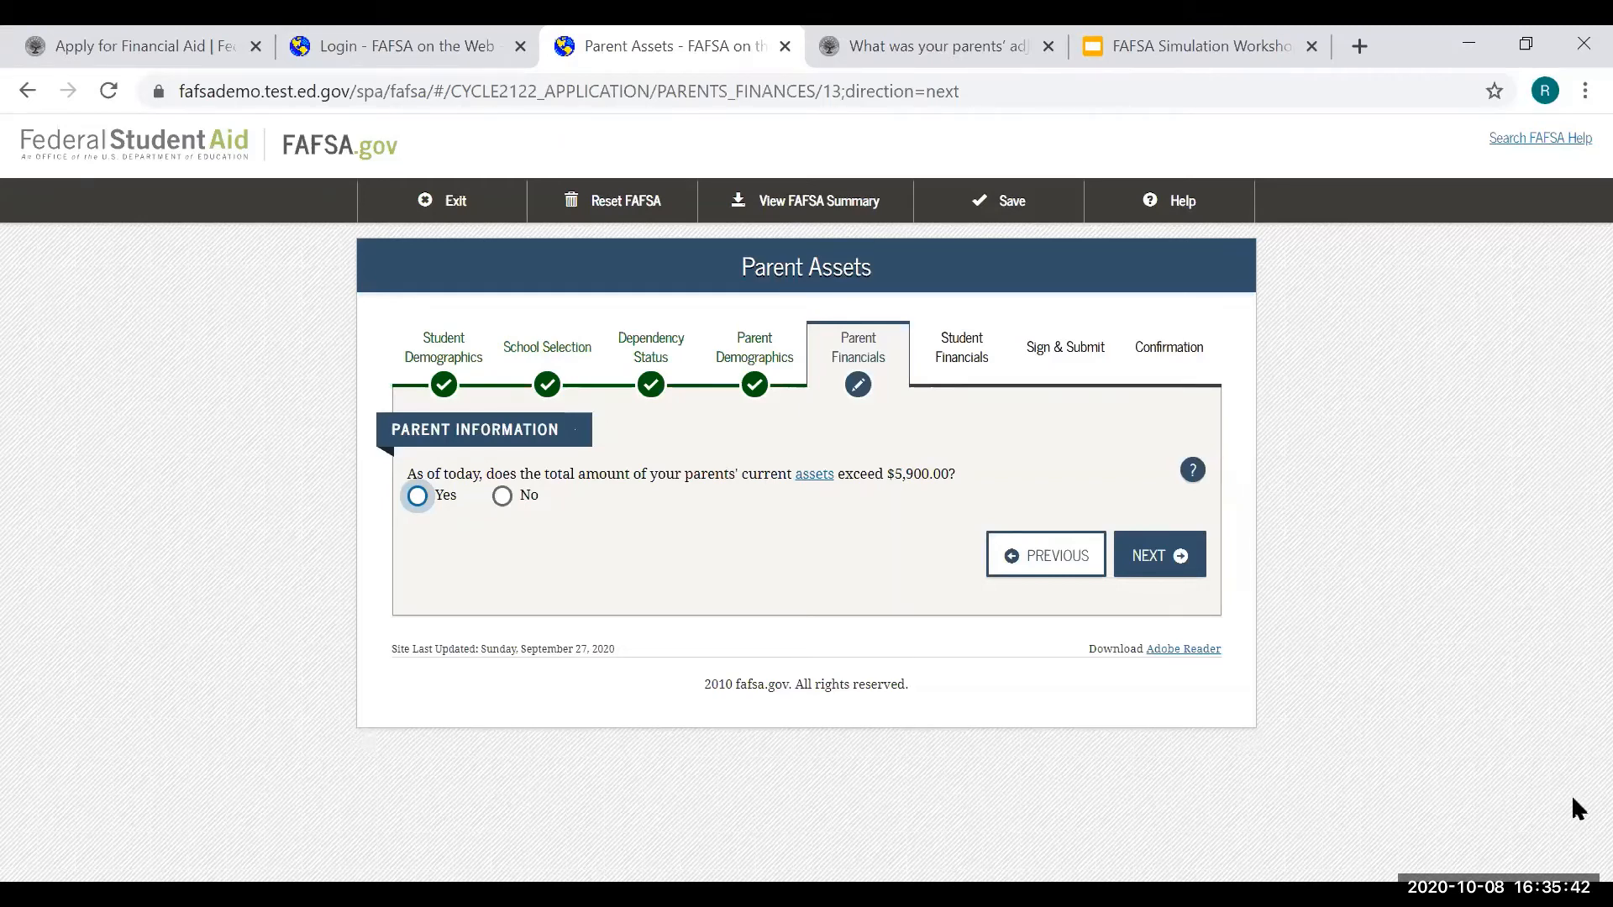
# - Answer Yes to parents' assets over $5,900, entering $10,000 cash and savings and $0 investments
pyautogui.click(807, 475)
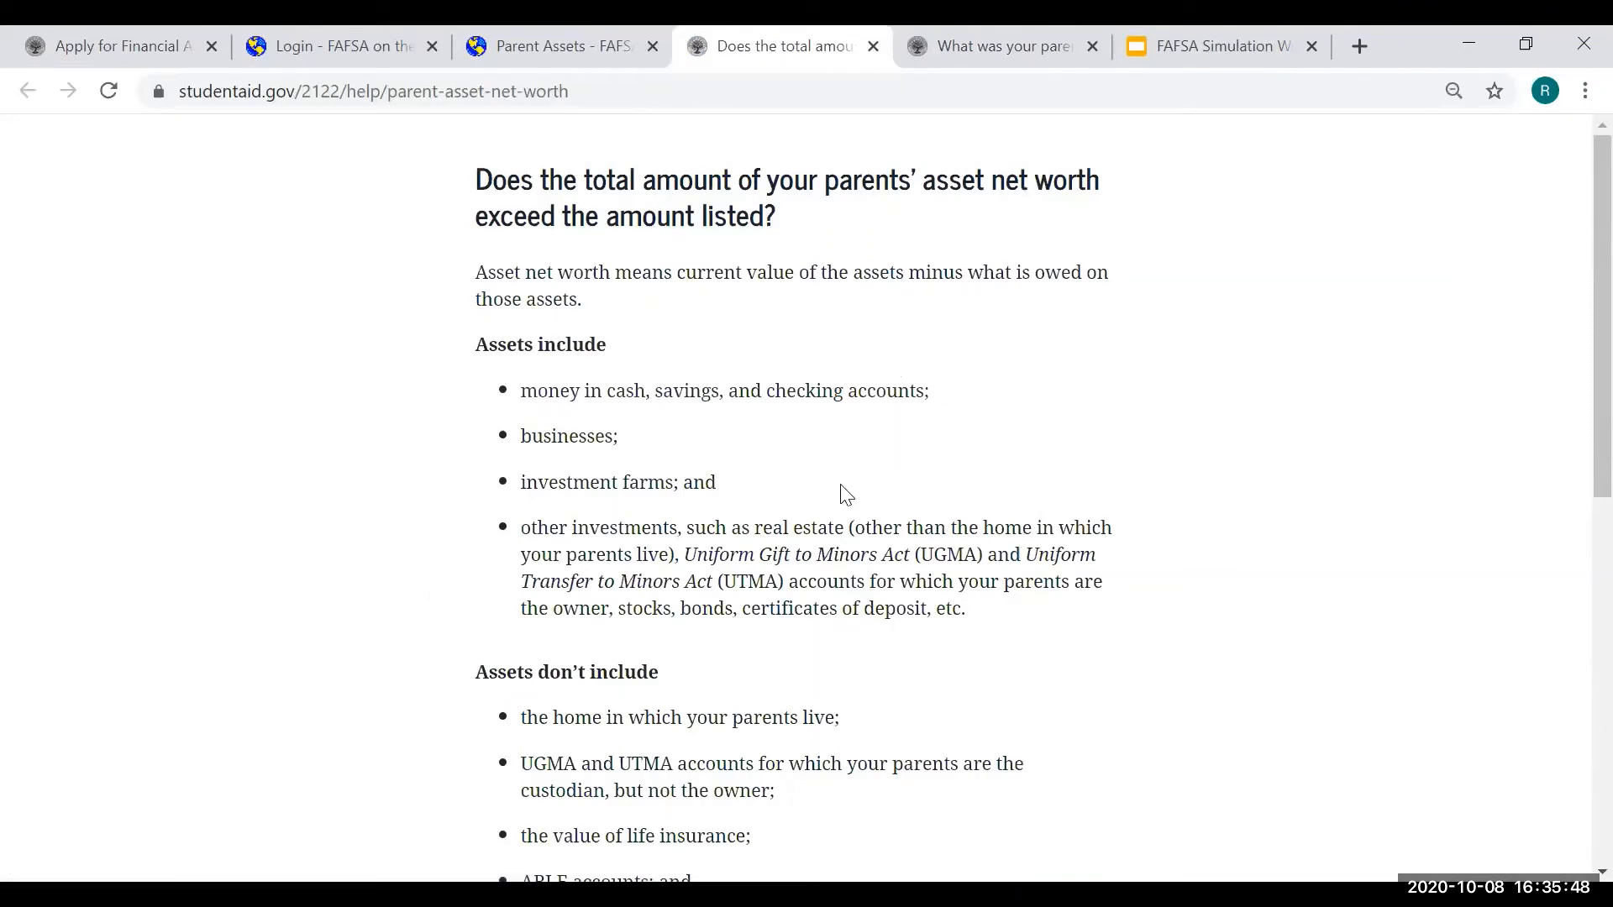
pyautogui.click(872, 48)
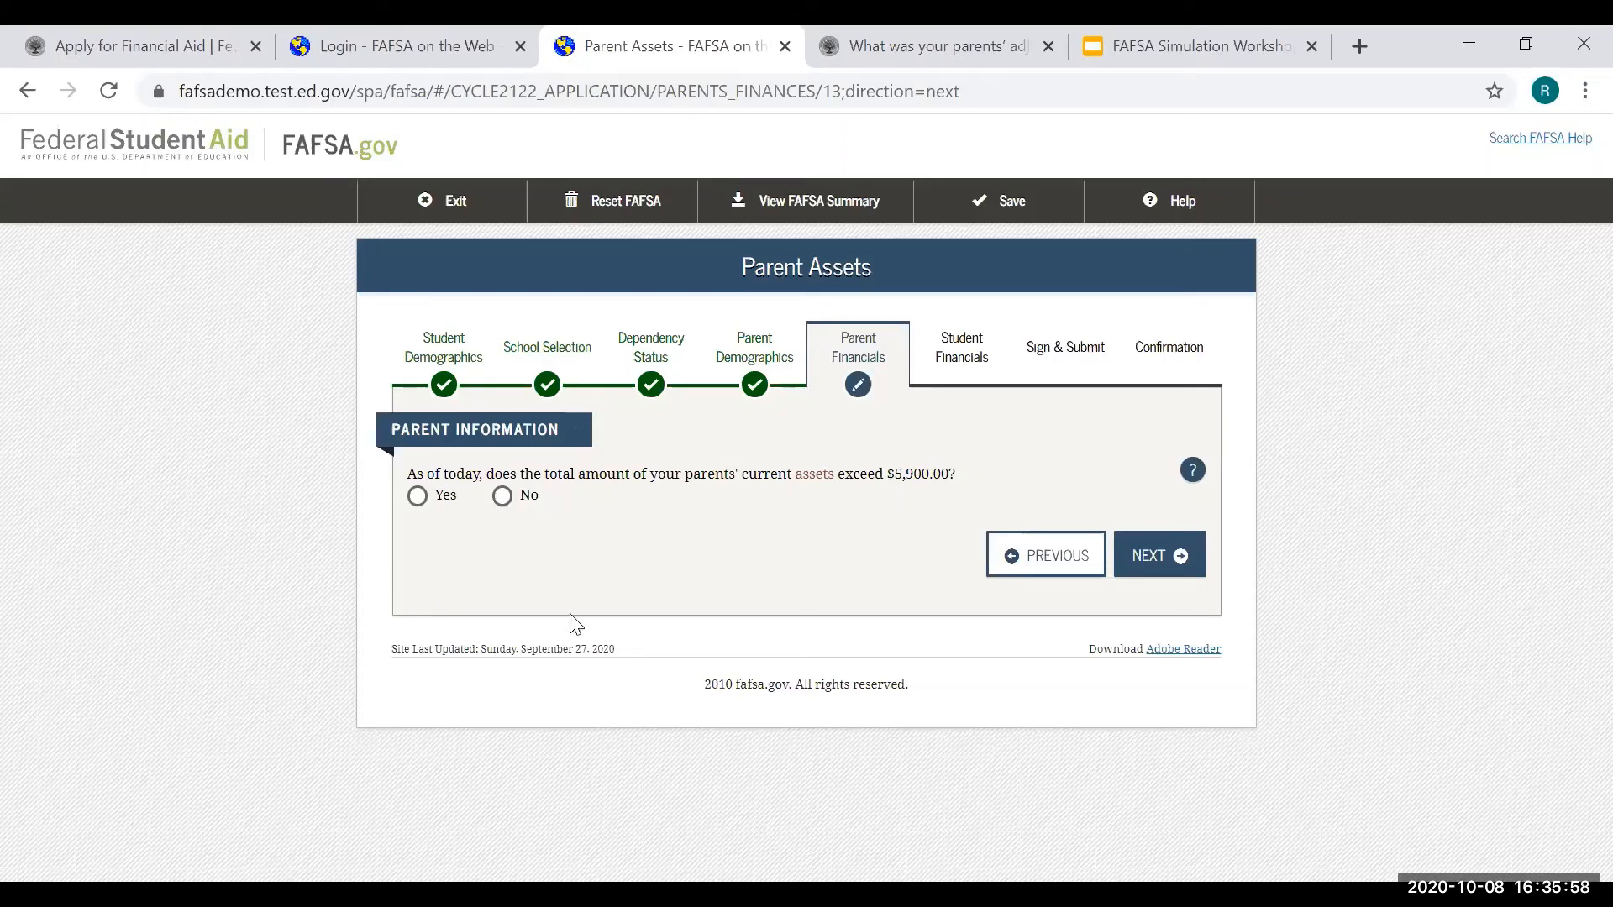
pyautogui.click(416, 497)
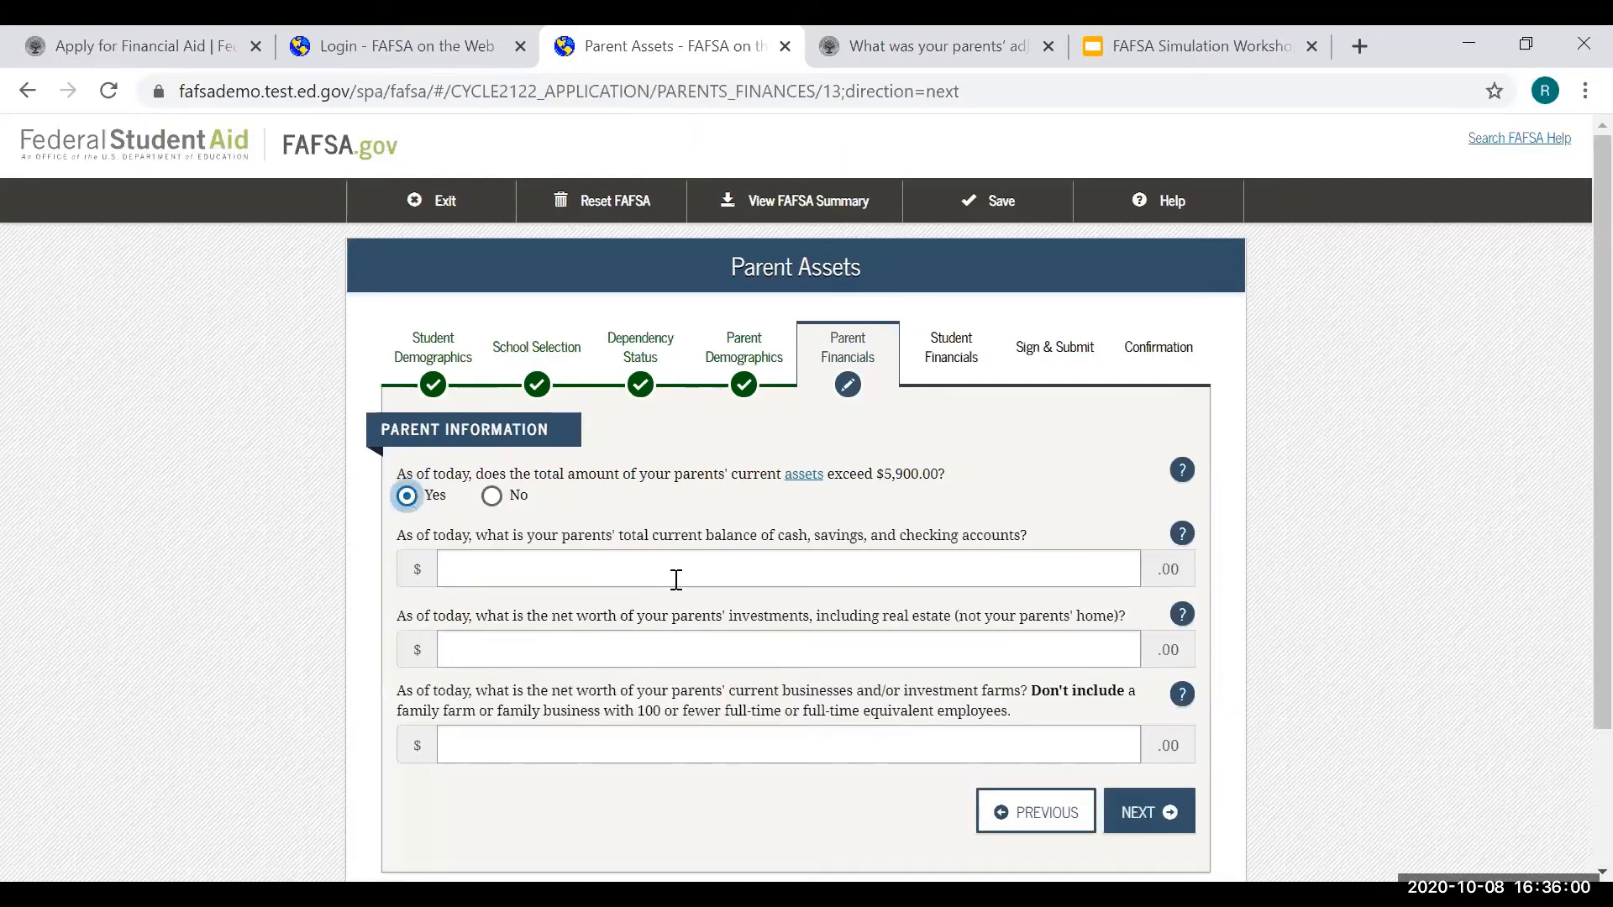
pyautogui.click(682, 575)
pyautogui.write('100000')
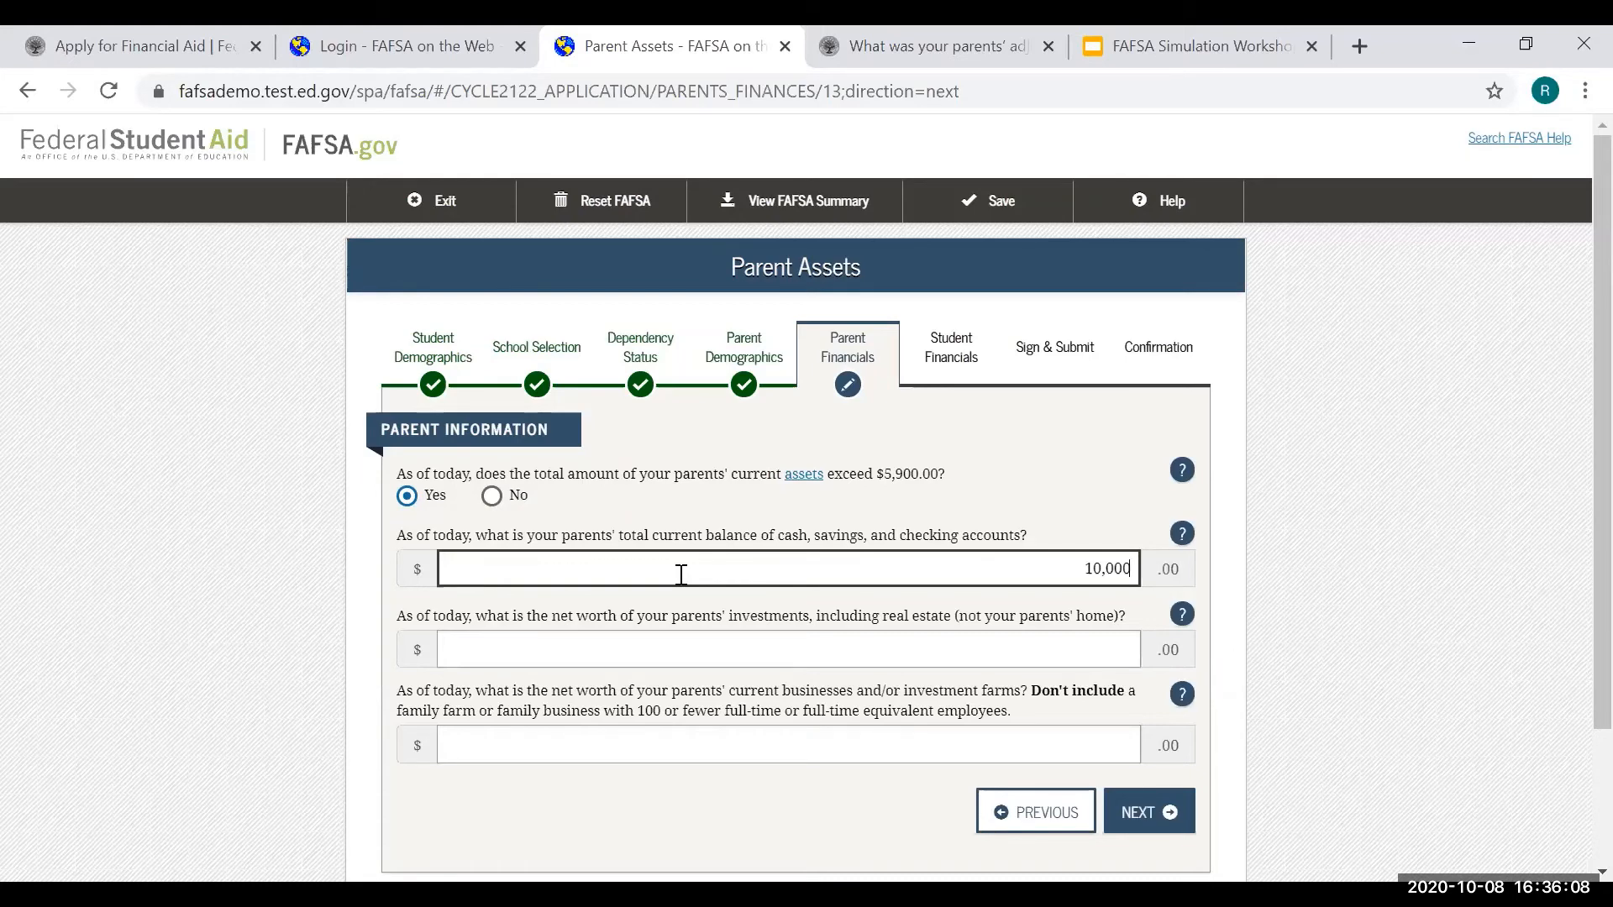
pyautogui.click(1036, 643)
pyautogui.write('0')
pyautogui.click(1038, 738)
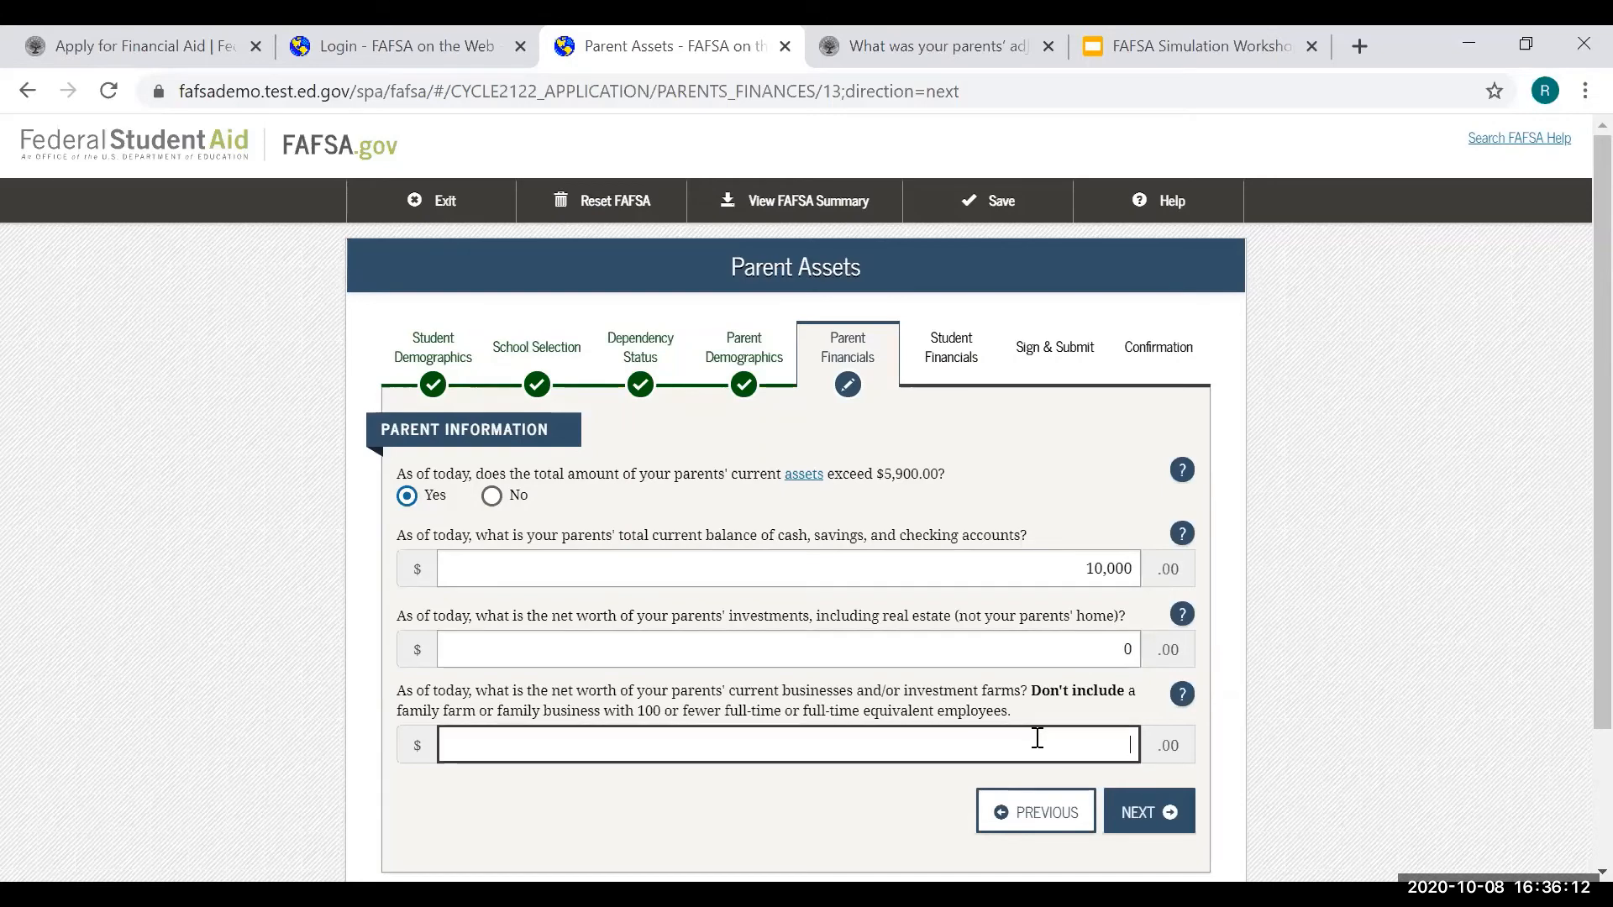
# - Enter $0 parent businesses, save assets, and mark the student as not filing a 2019 return
pyautogui.write('0')
pyautogui.click(1160, 813)
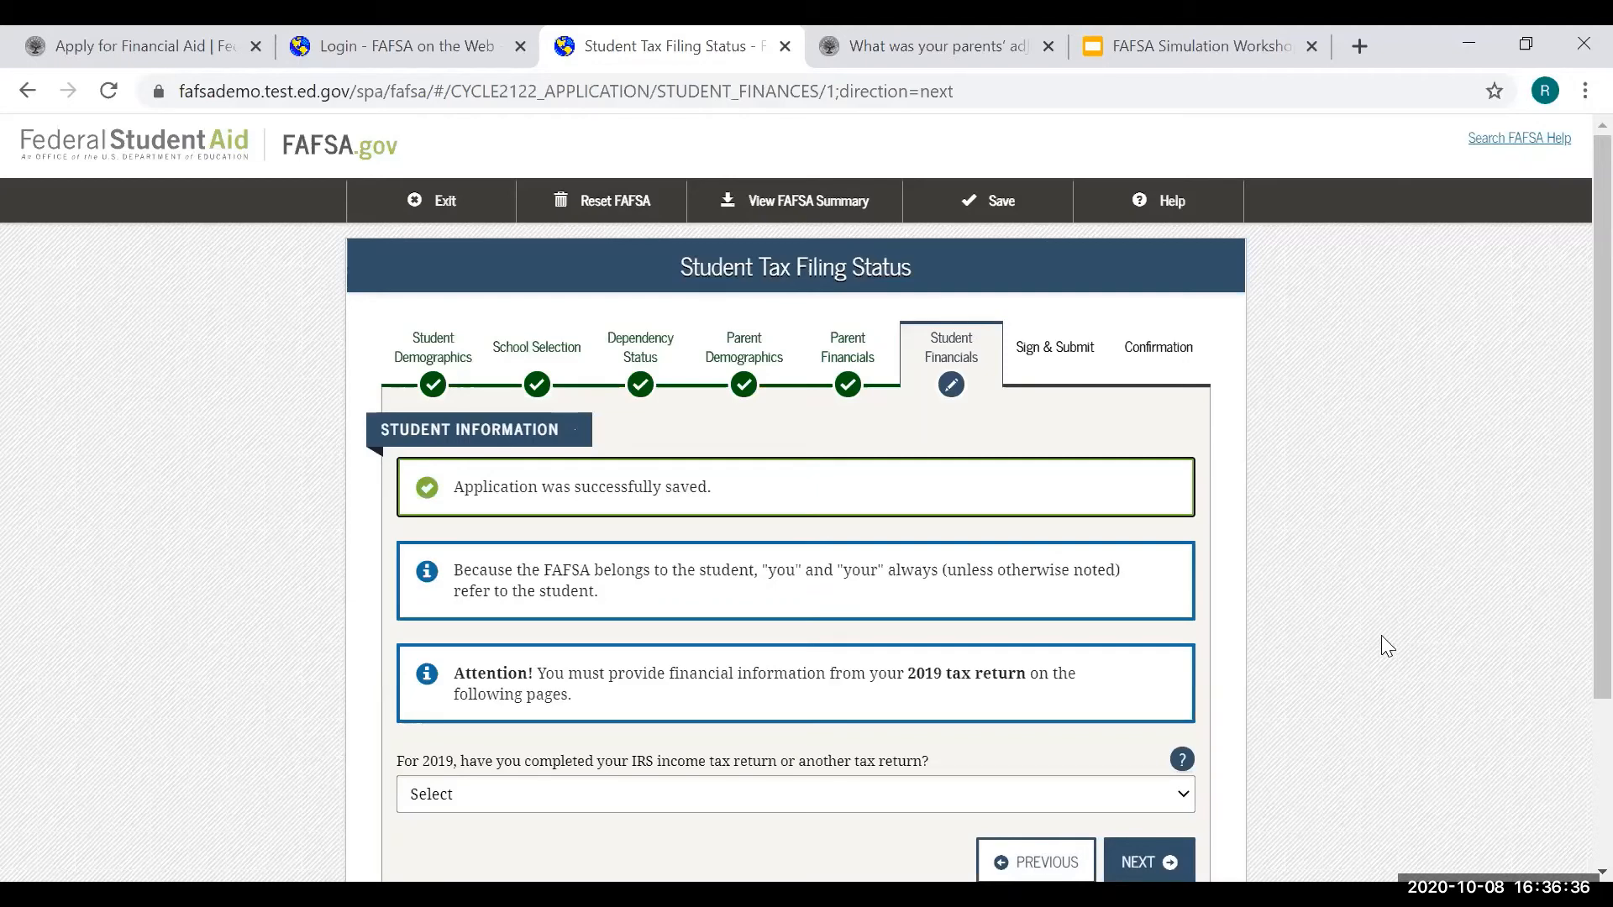
pyautogui.click(1007, 788)
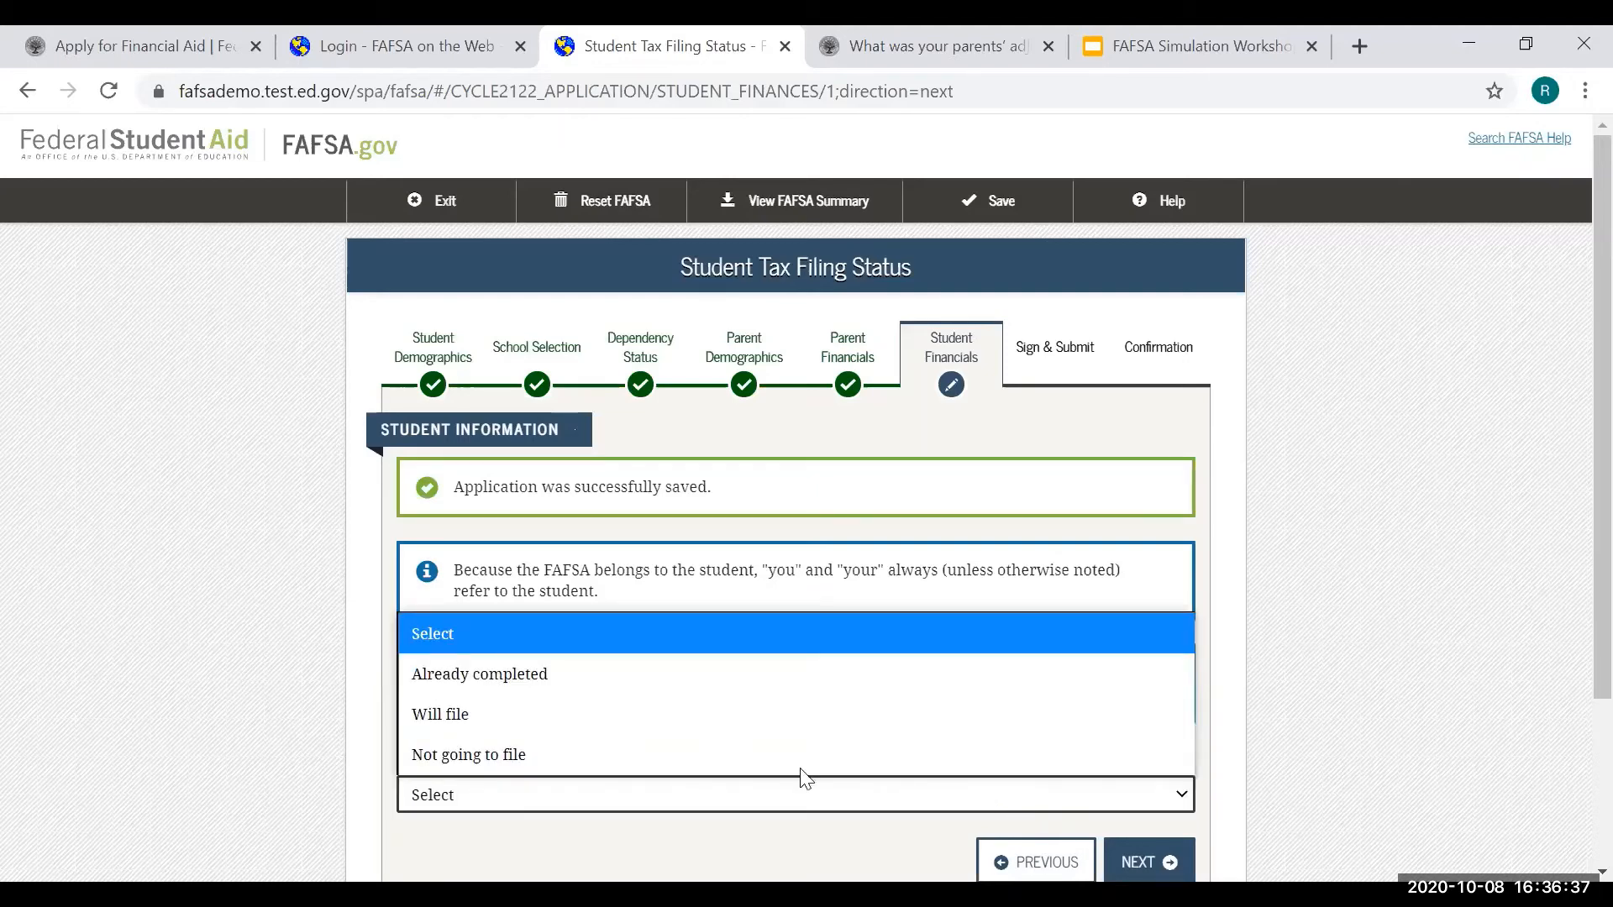
pyautogui.click(722, 751)
pyautogui.click(1329, 631)
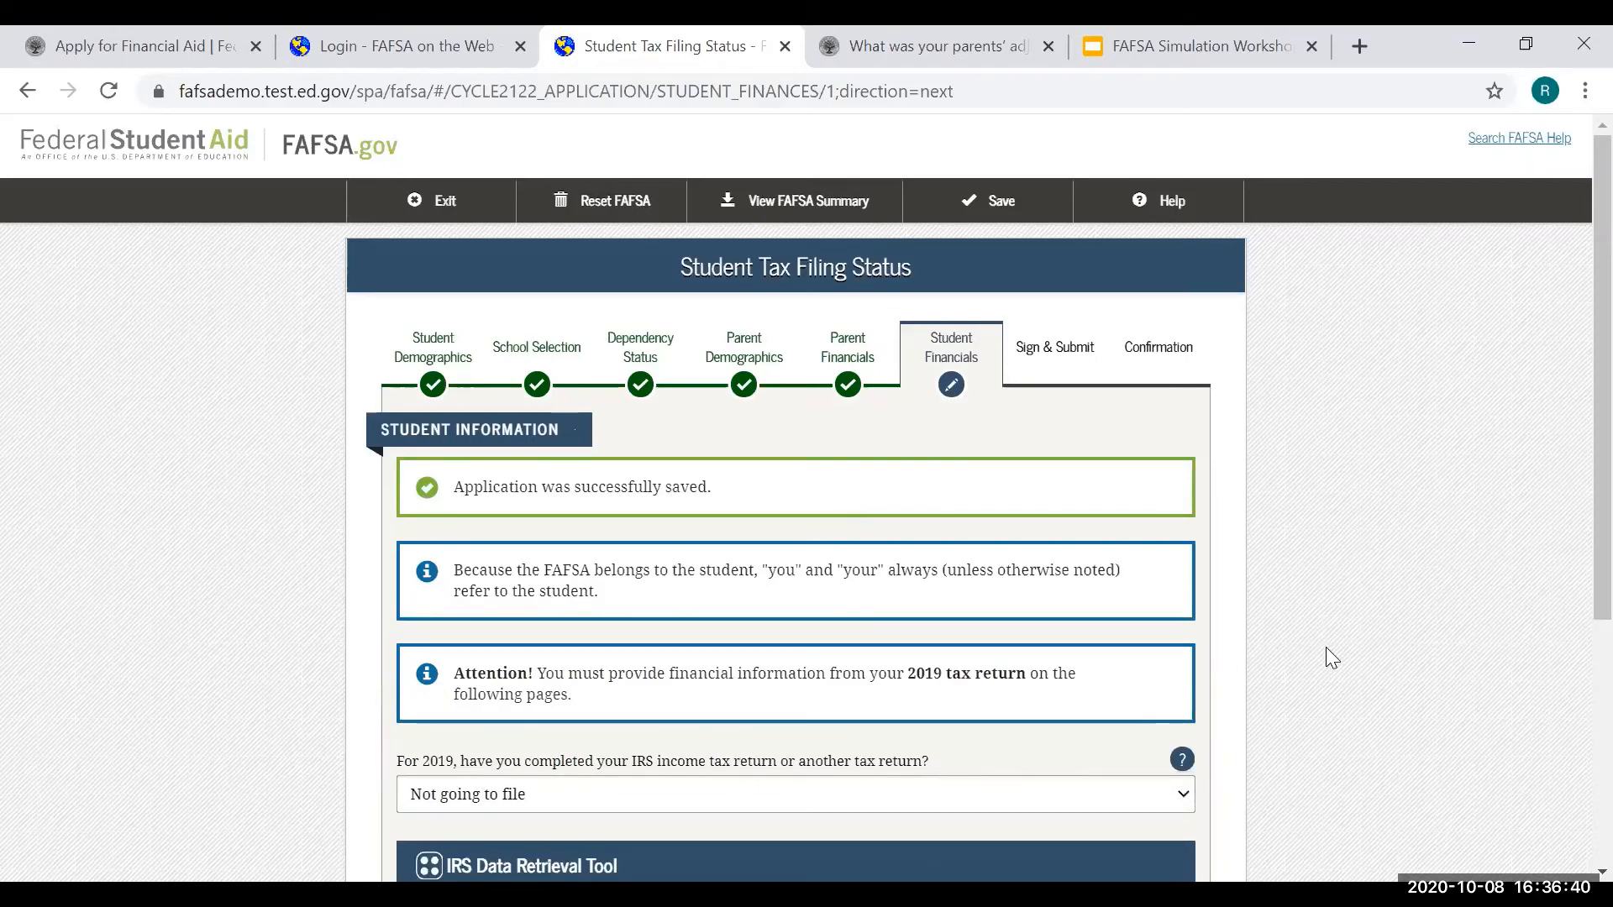
pyautogui.scroll(-3, 1143, 785)
pyautogui.click(1149, 775)
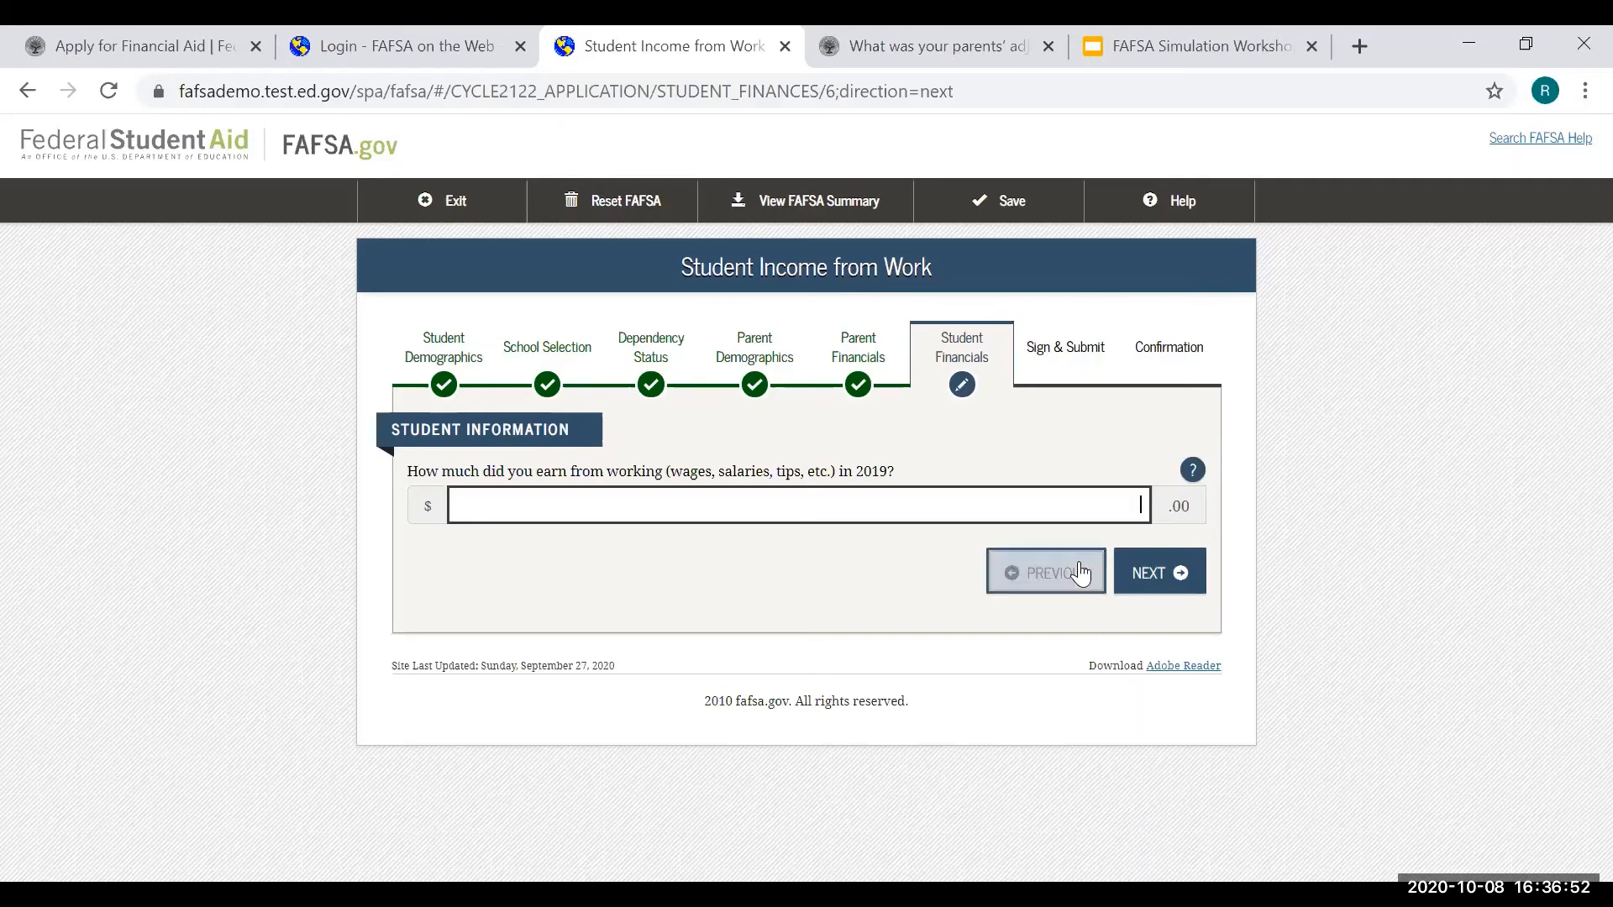
# - Enter $2,000 of student 2019 work earnings and continue
pyautogui.write('2,000')
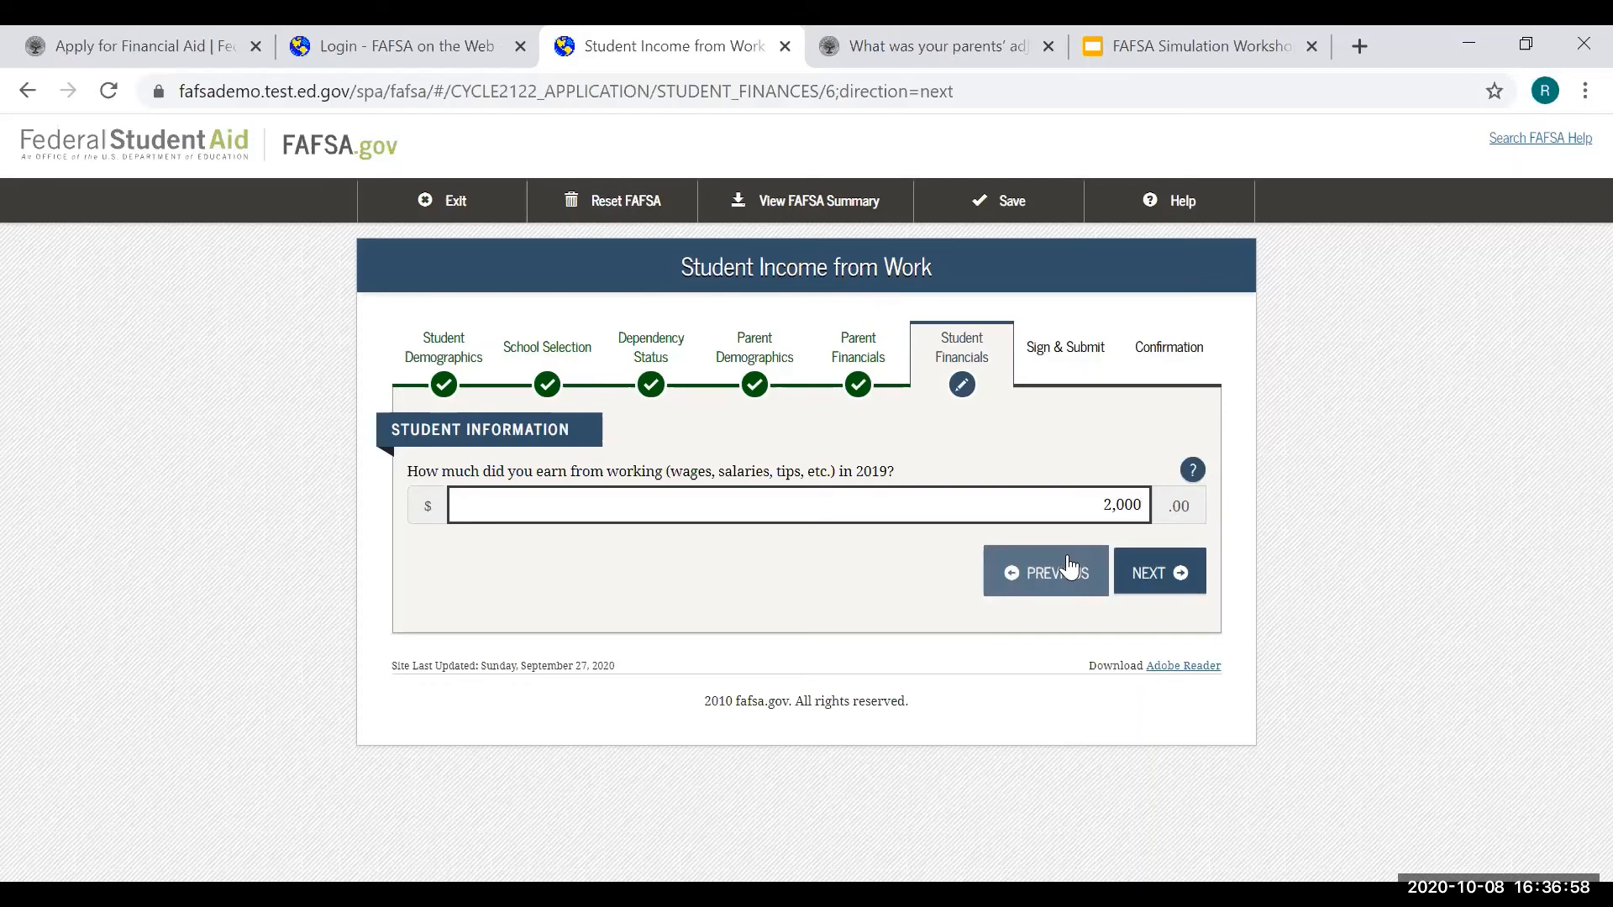
pyautogui.click(1182, 580)
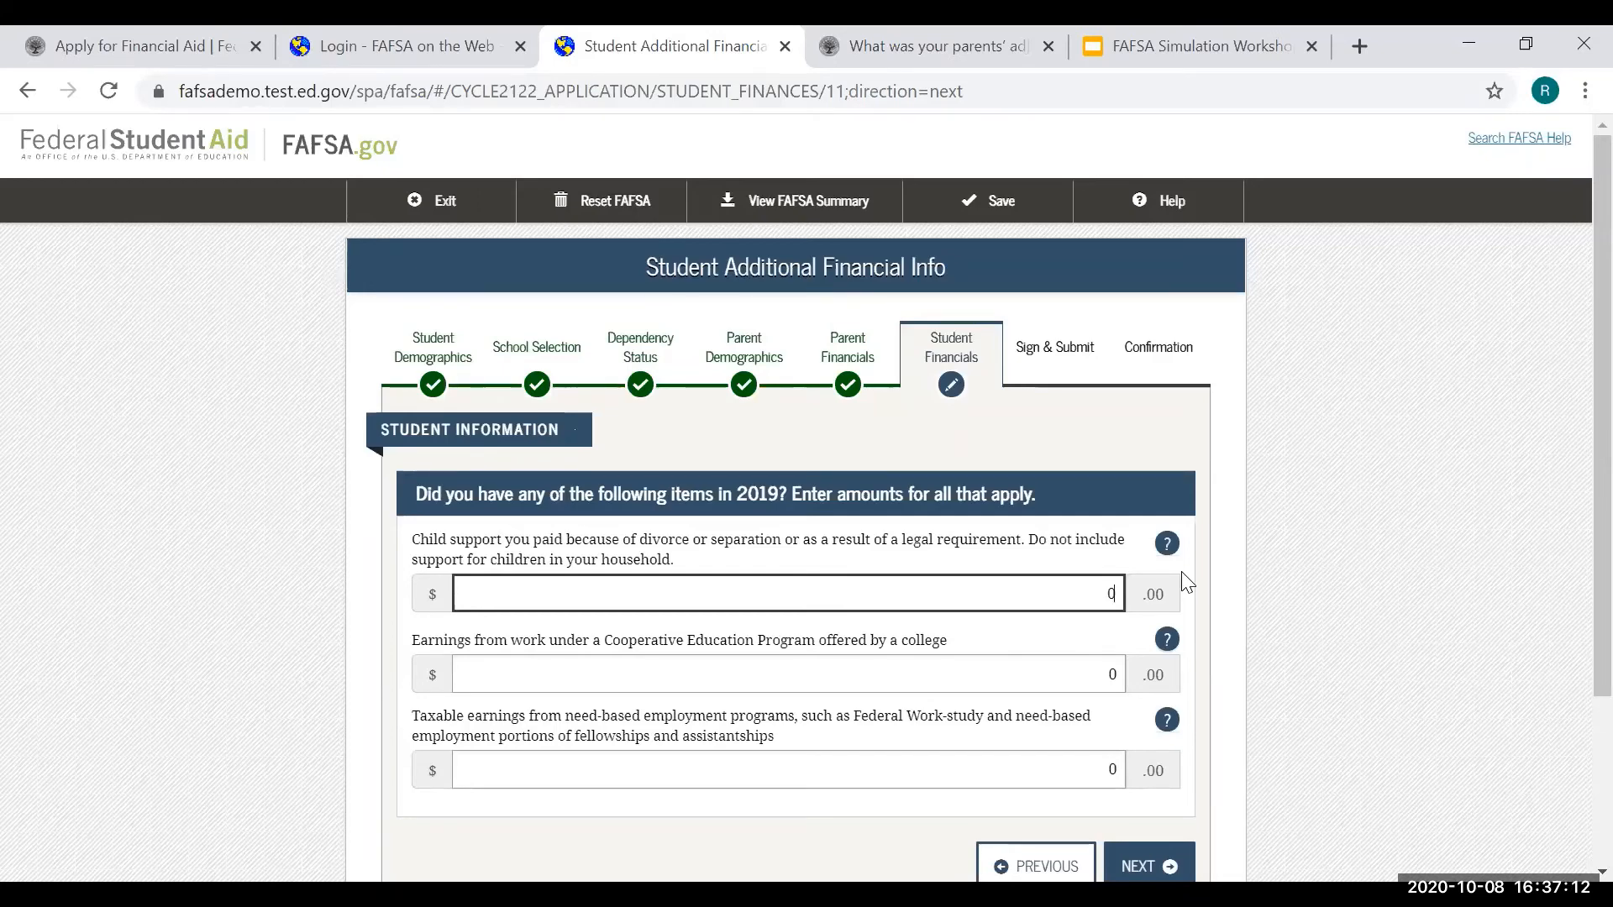
# - Accept $0 for all student additional financial info and untaxed income amounts
pyautogui.scroll(-2, 1185, 583)
pyautogui.click(1170, 744)
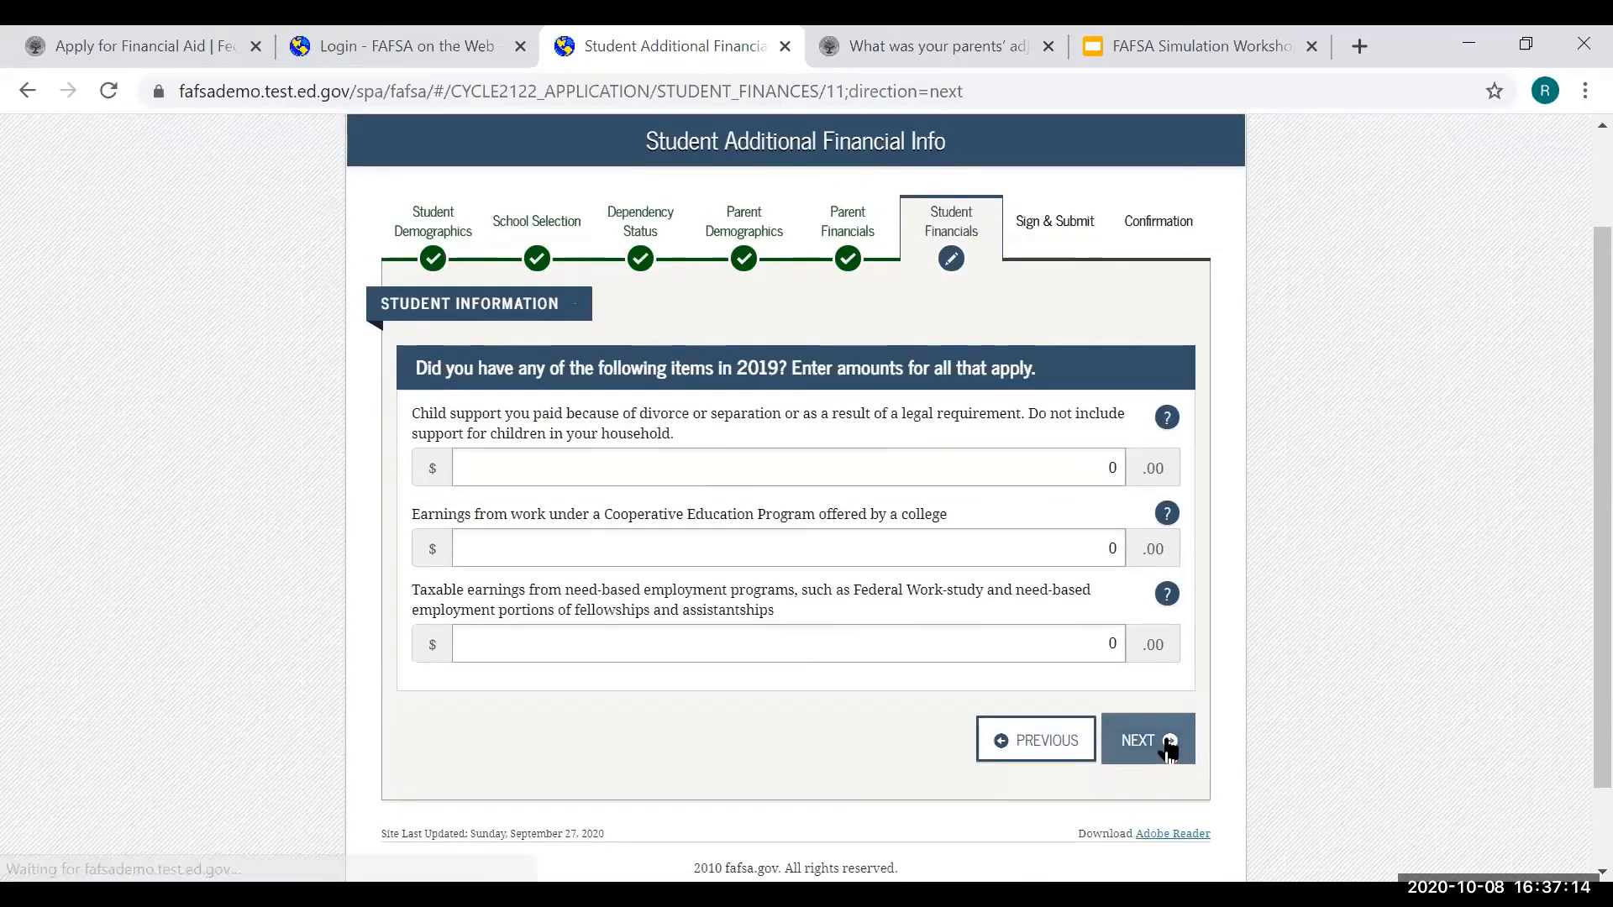
pyautogui.scroll(-2, 1575, 317)
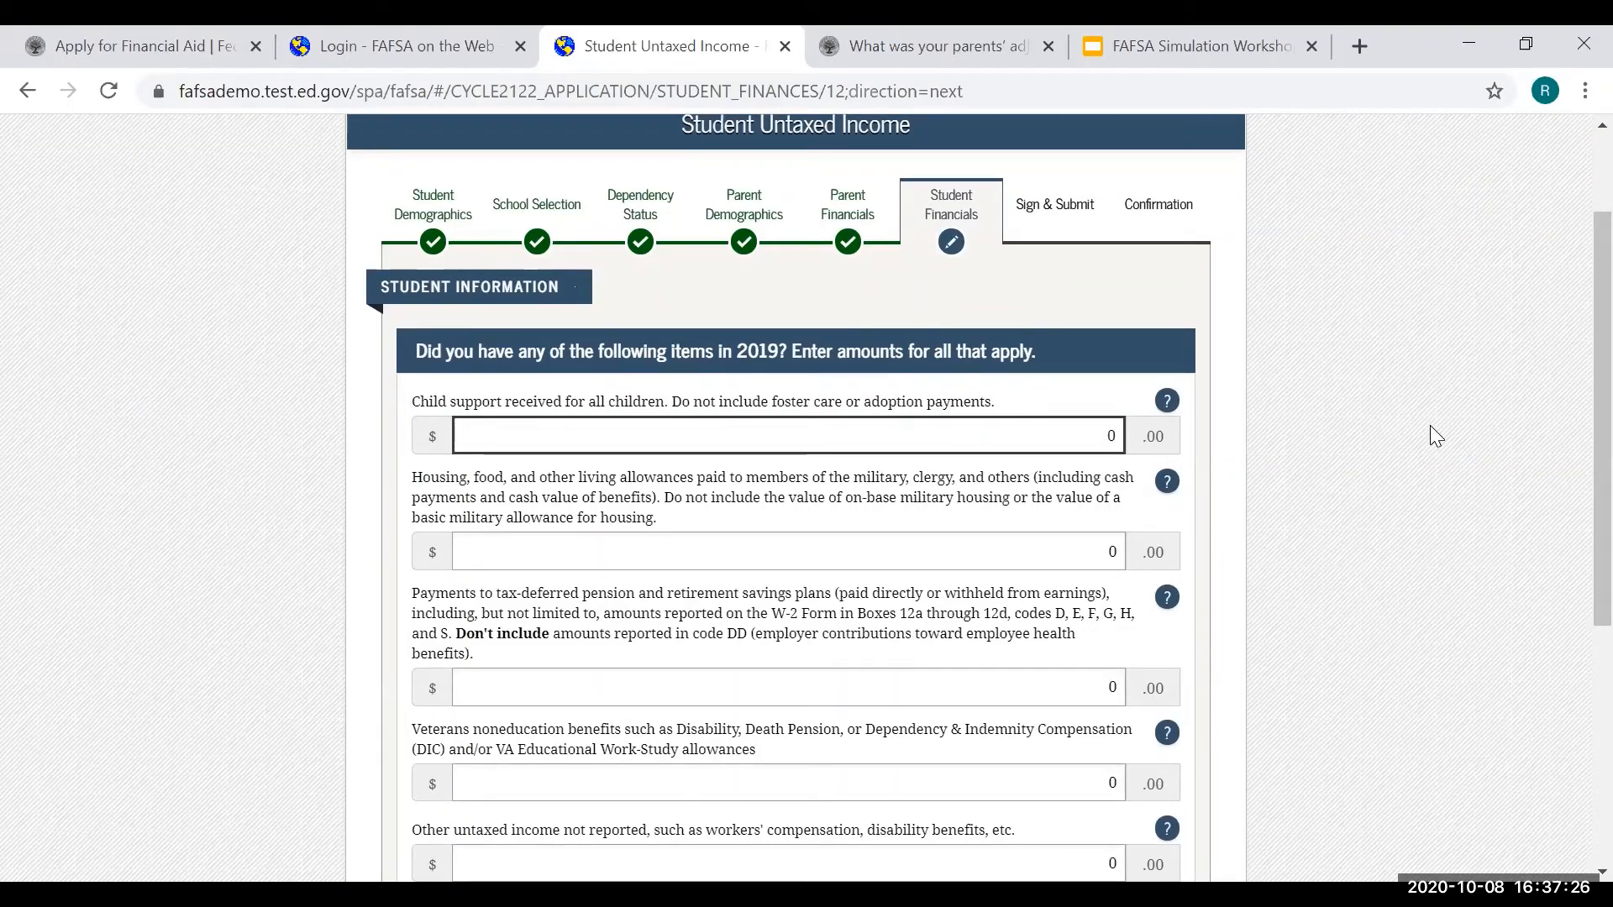
pyautogui.scroll(-3, 1267, 542)
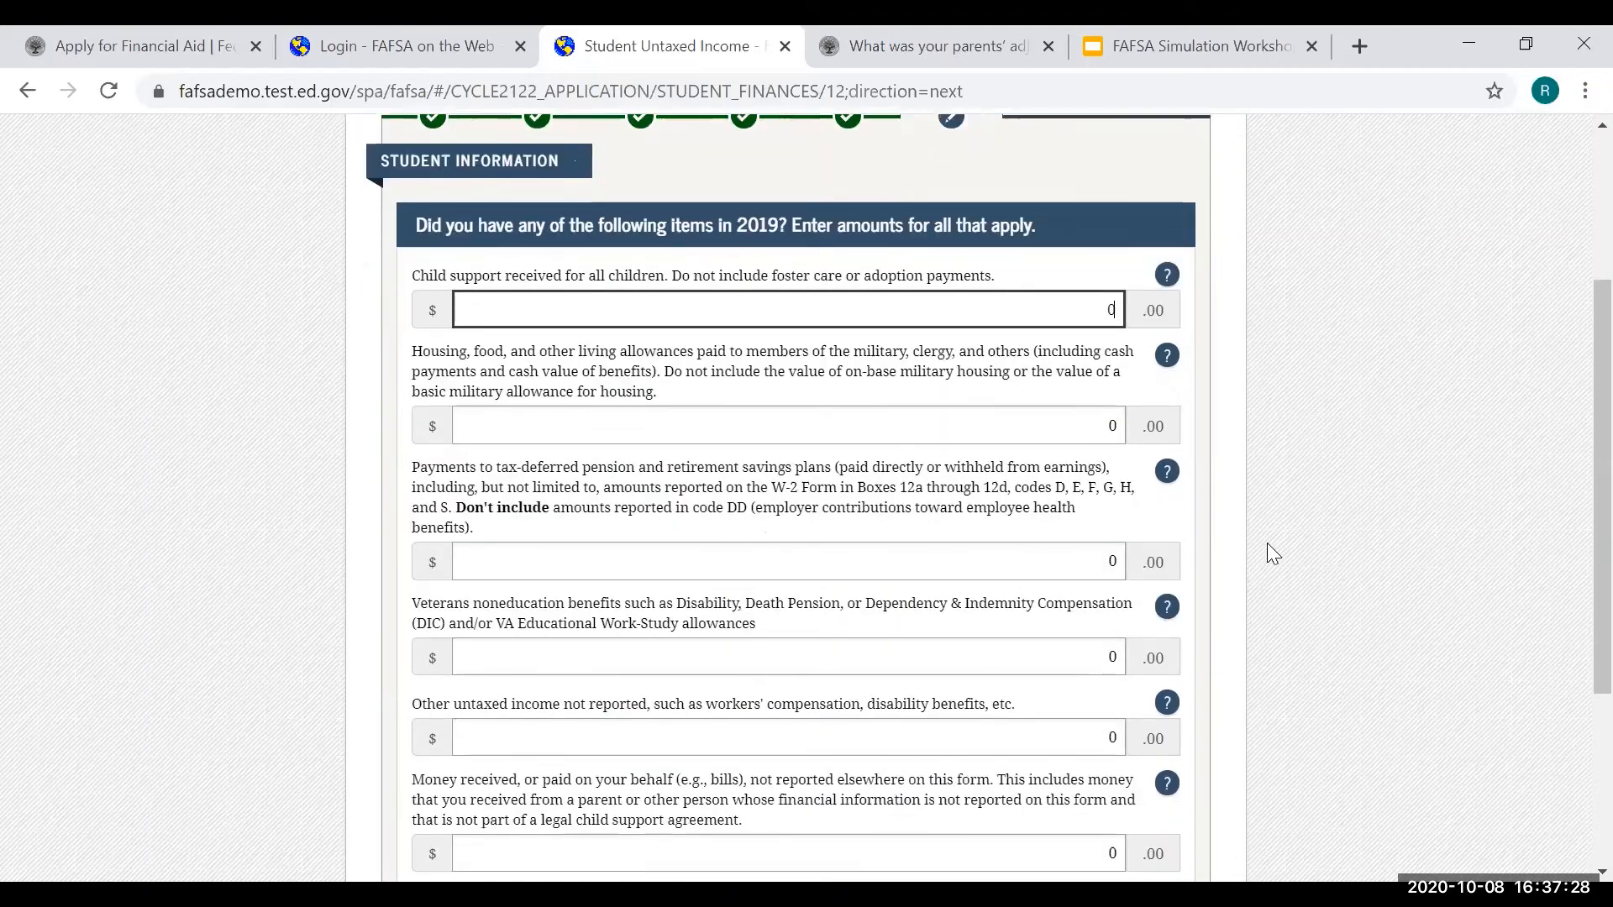
pyautogui.scroll(-2, 1266, 562)
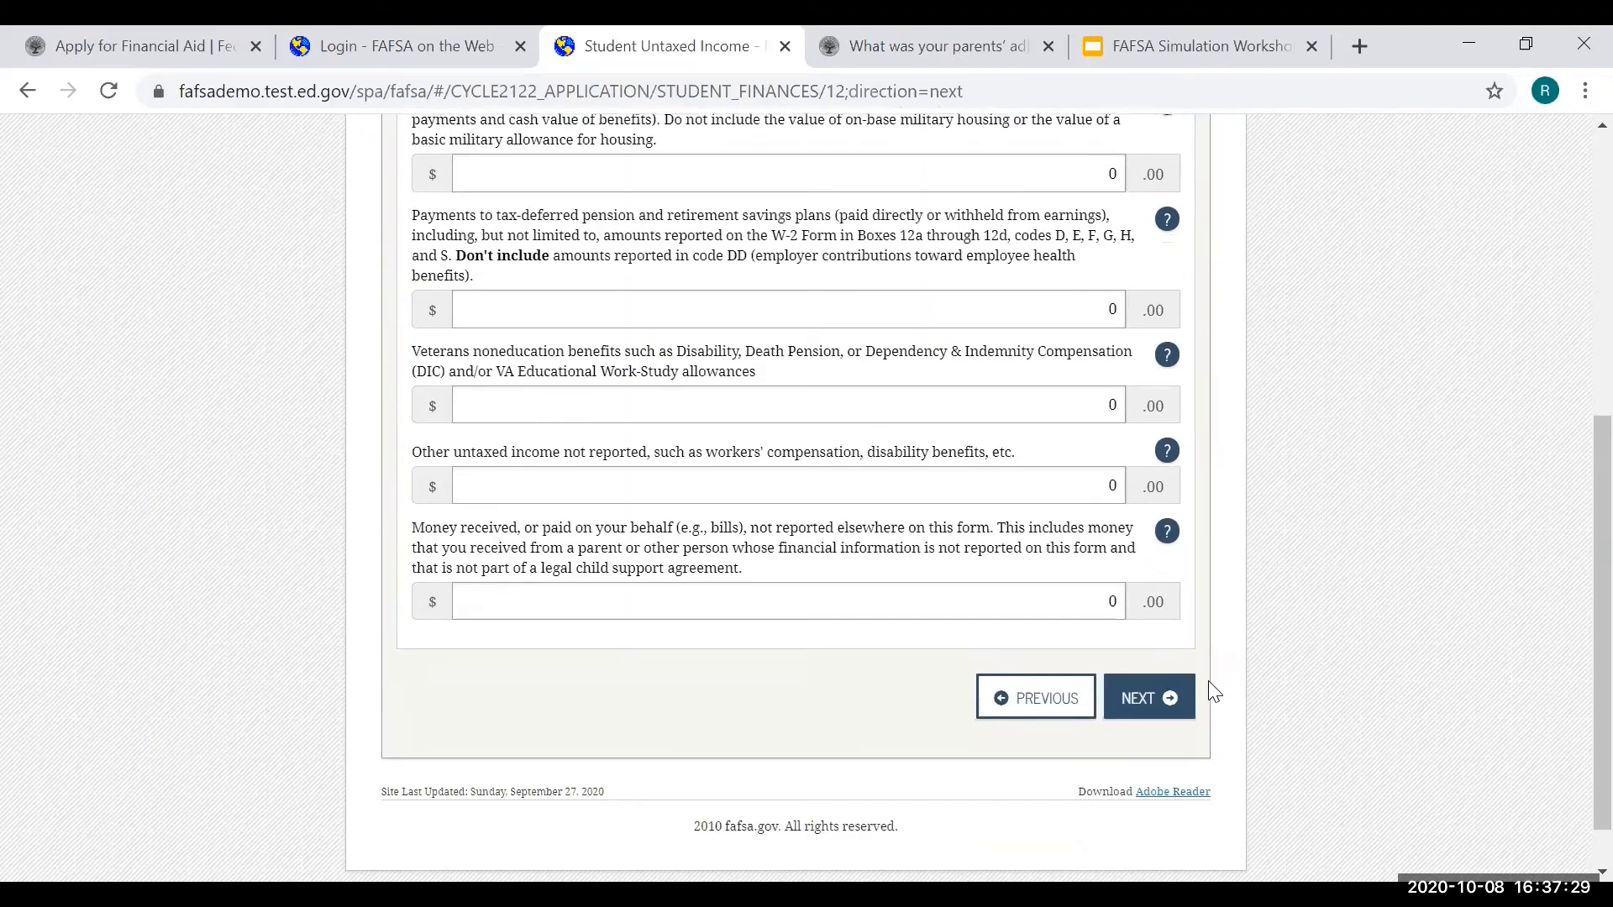
pyautogui.click(1158, 703)
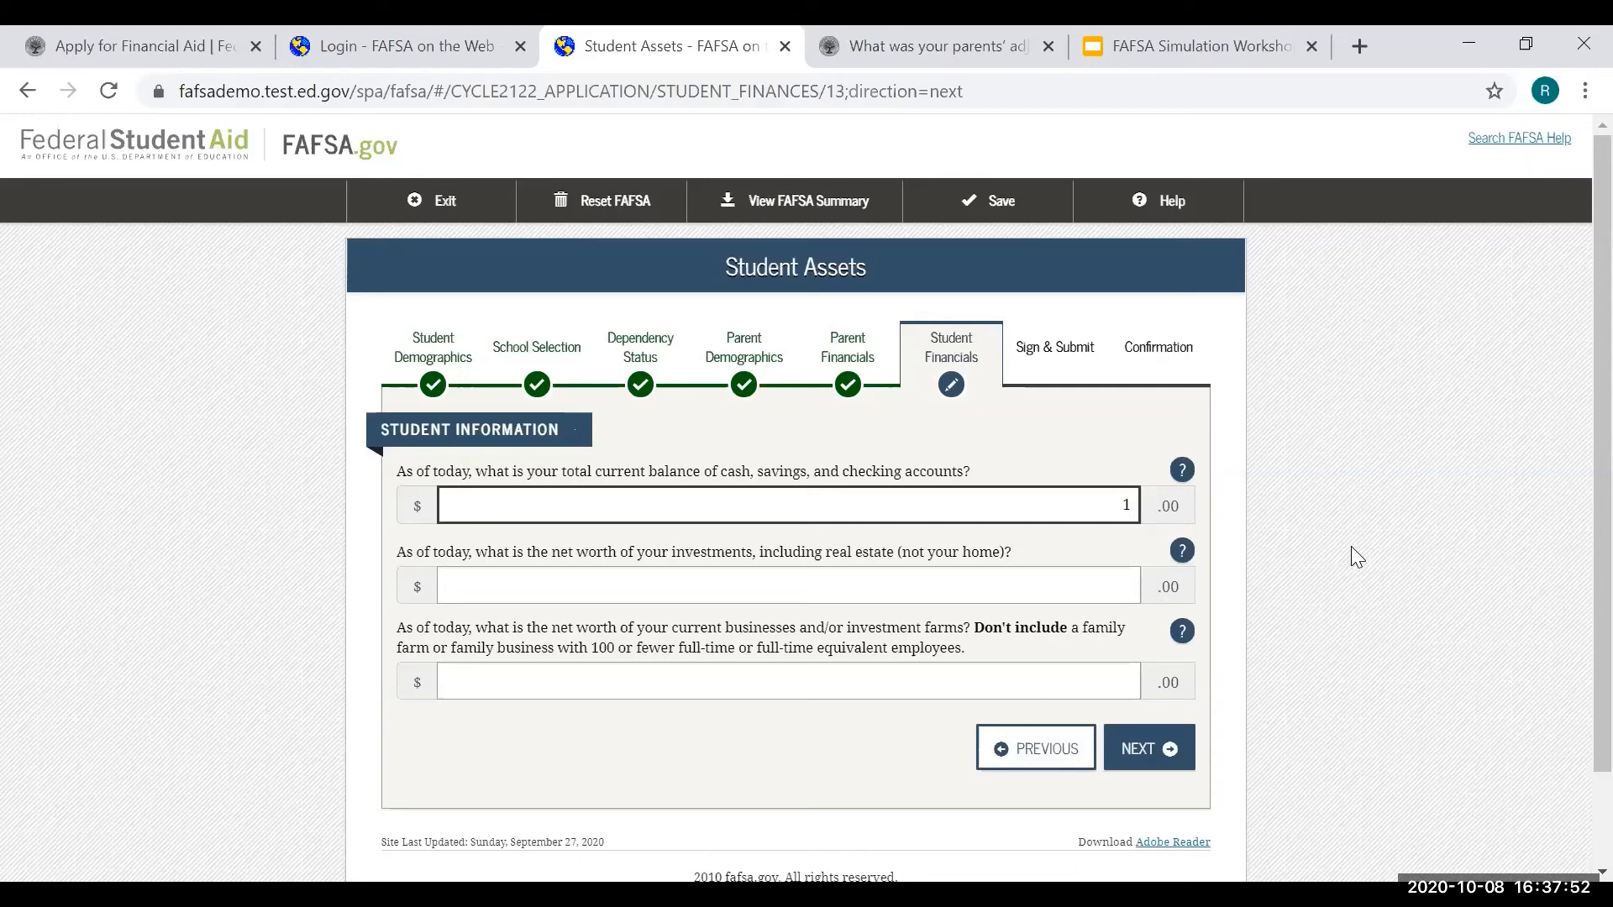
# - Enter a $1,000 student cash balance with $0 investments and $0 businesses and farms
pyautogui.write('000')
pyautogui.click(1180, 749)
pyautogui.scroll(-1, 1239, 641)
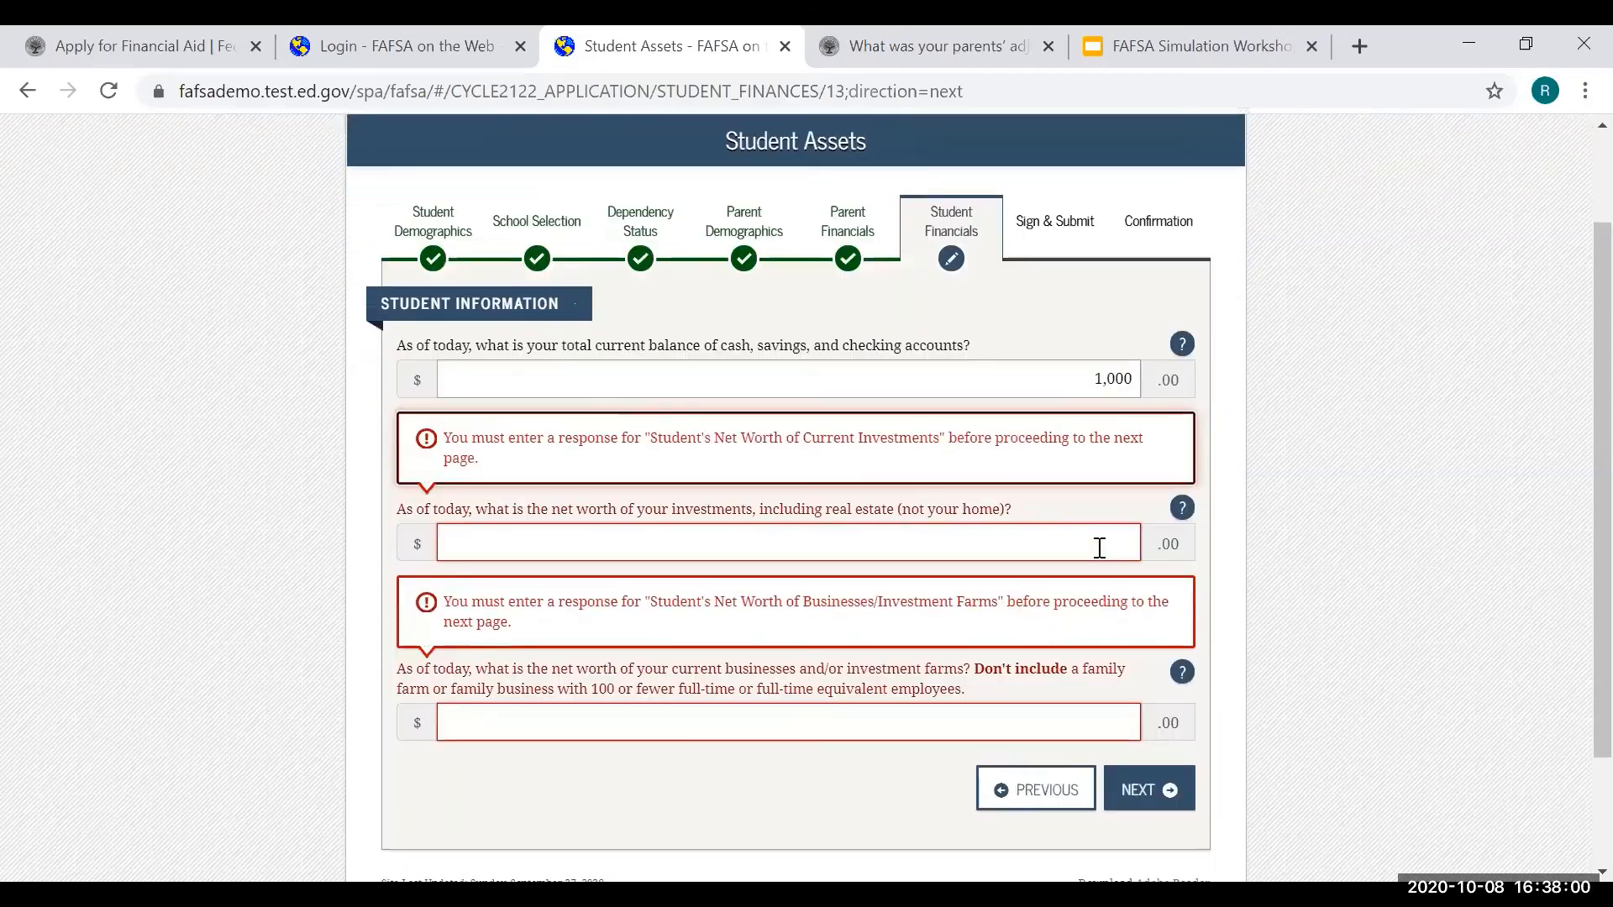
pyautogui.click(1099, 547)
pyautogui.write('0')
pyautogui.click(1099, 737)
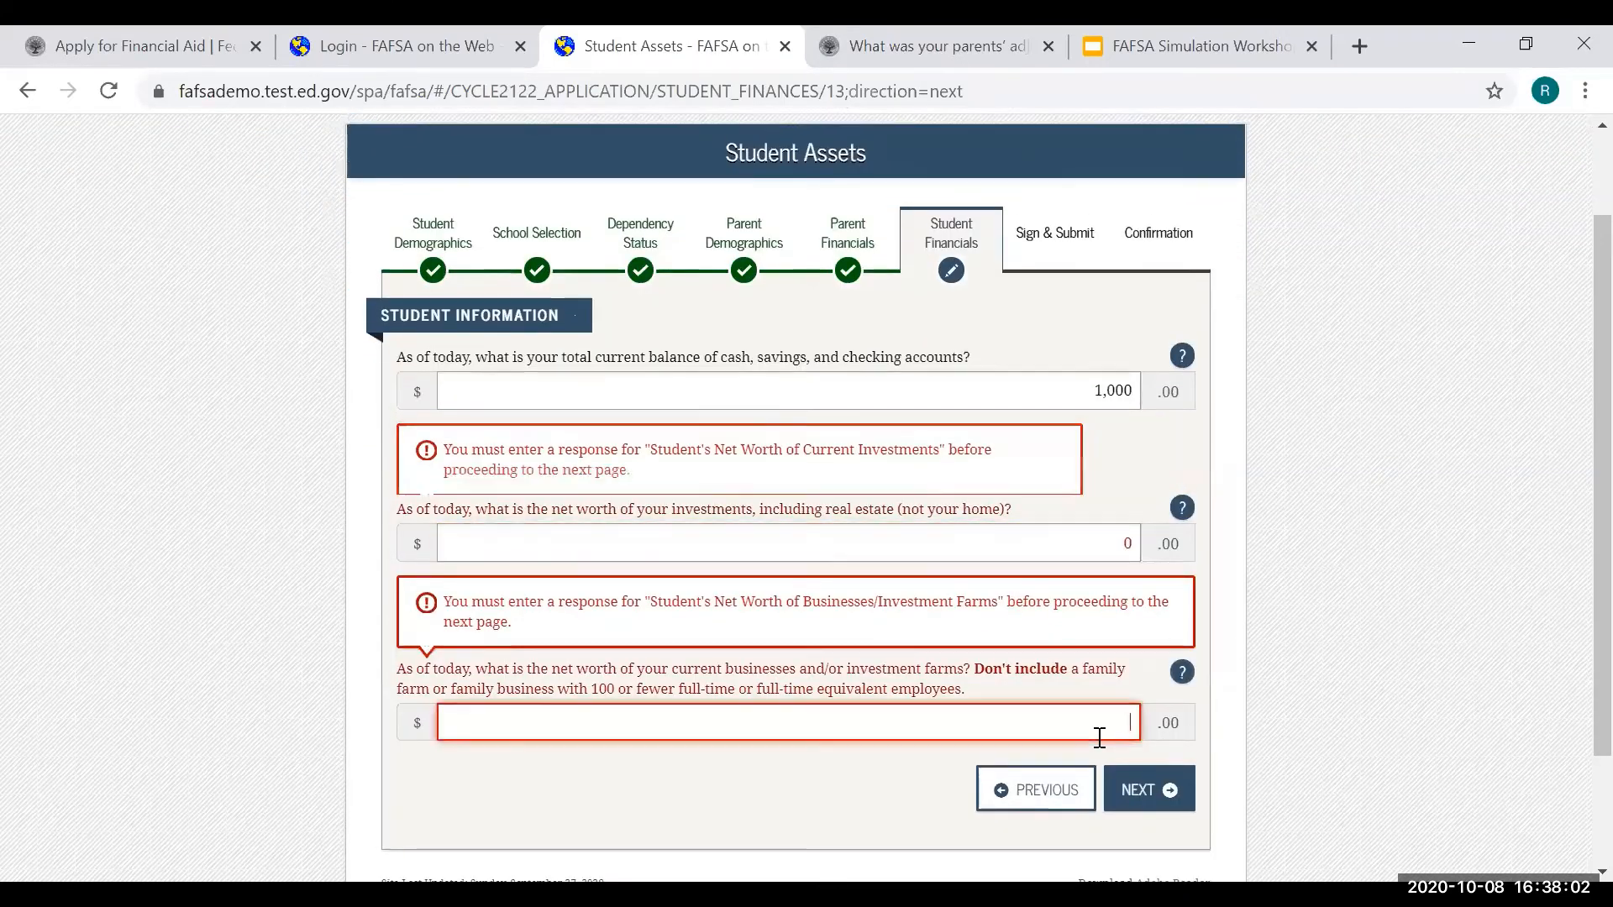
pyautogui.write('0')
pyautogui.click(1148, 805)
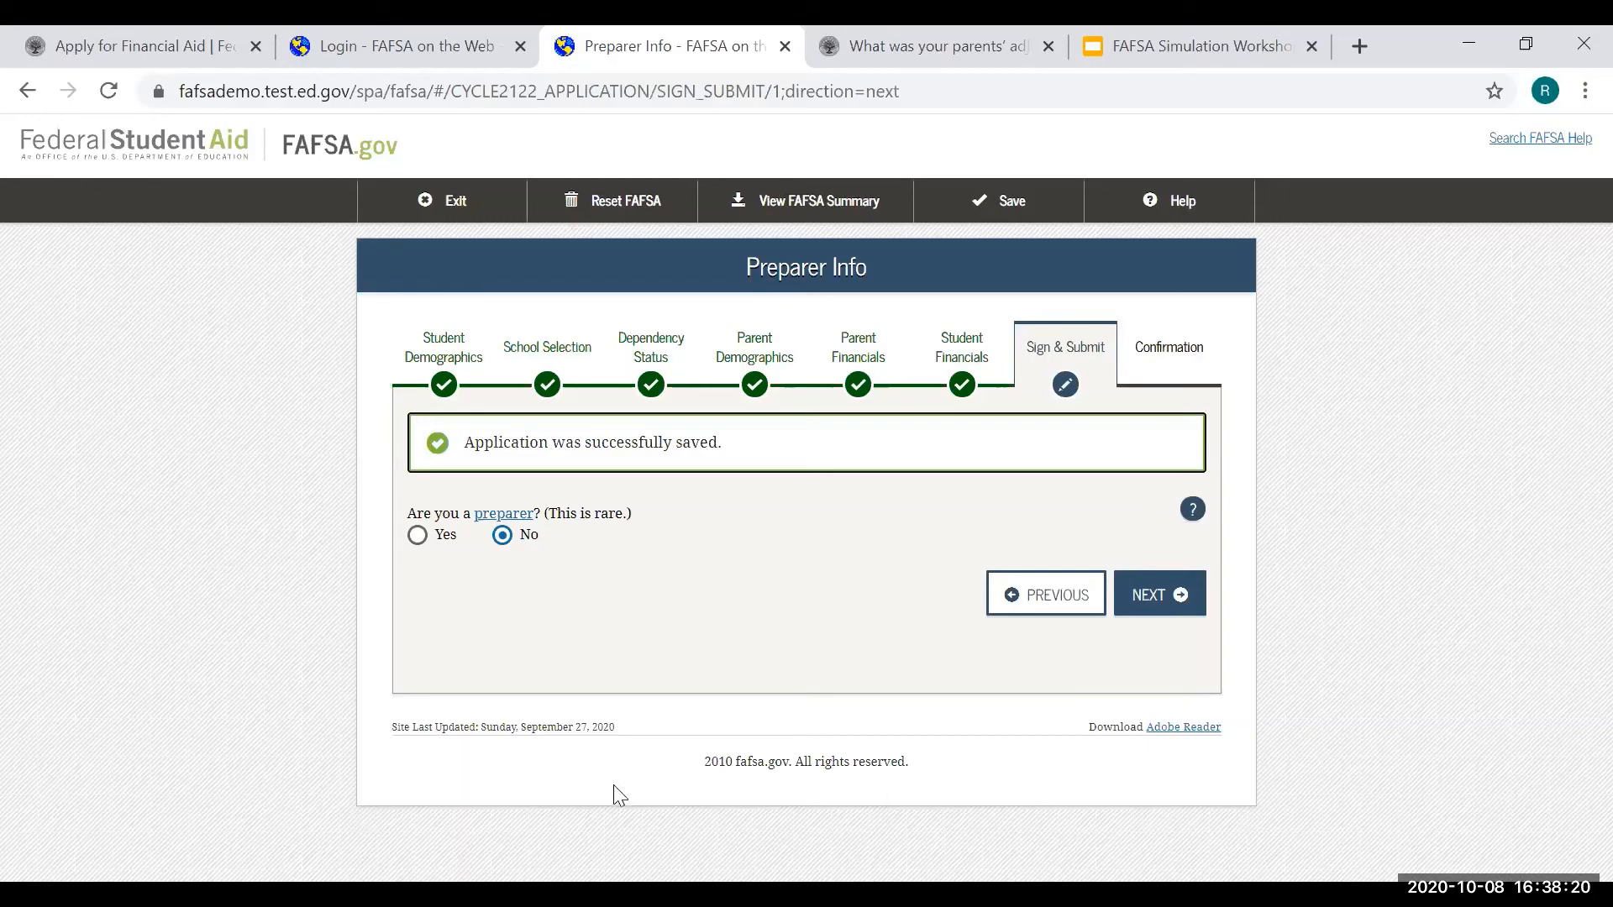
# - Move past Preparer Info and review the FAFSA Summary down to Parent Financials
pyautogui.click(1183, 599)
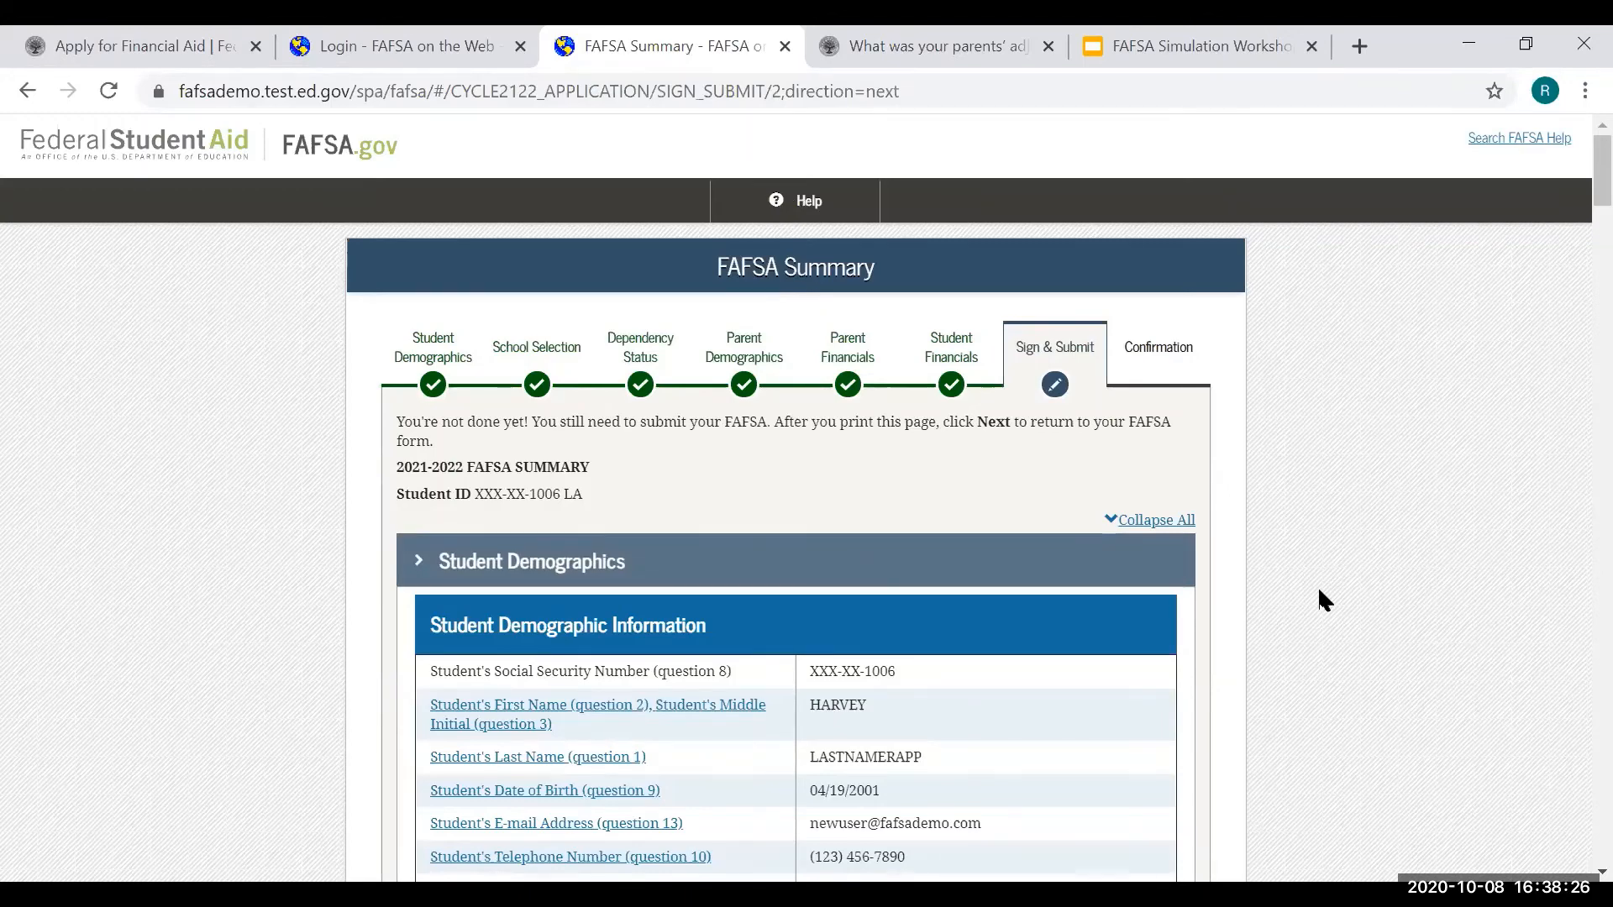
pyautogui.scroll(-2, 1319, 591)
pyautogui.scroll(-2, 1319, 588)
pyautogui.scroll(-2, 1323, 539)
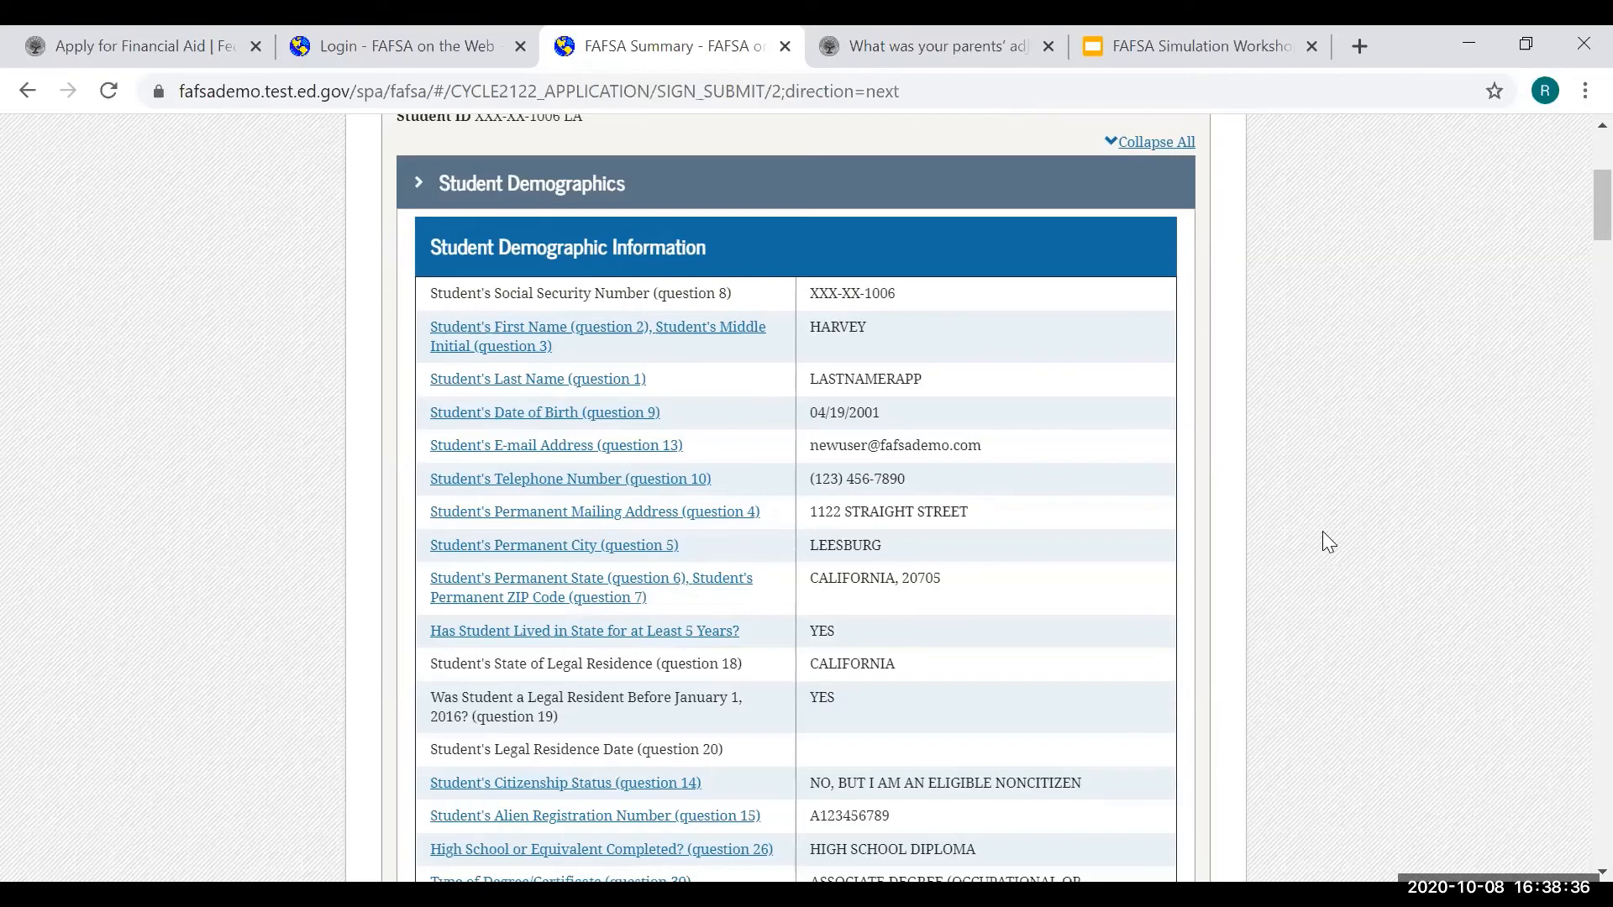
pyautogui.scroll(-3, 1322, 532)
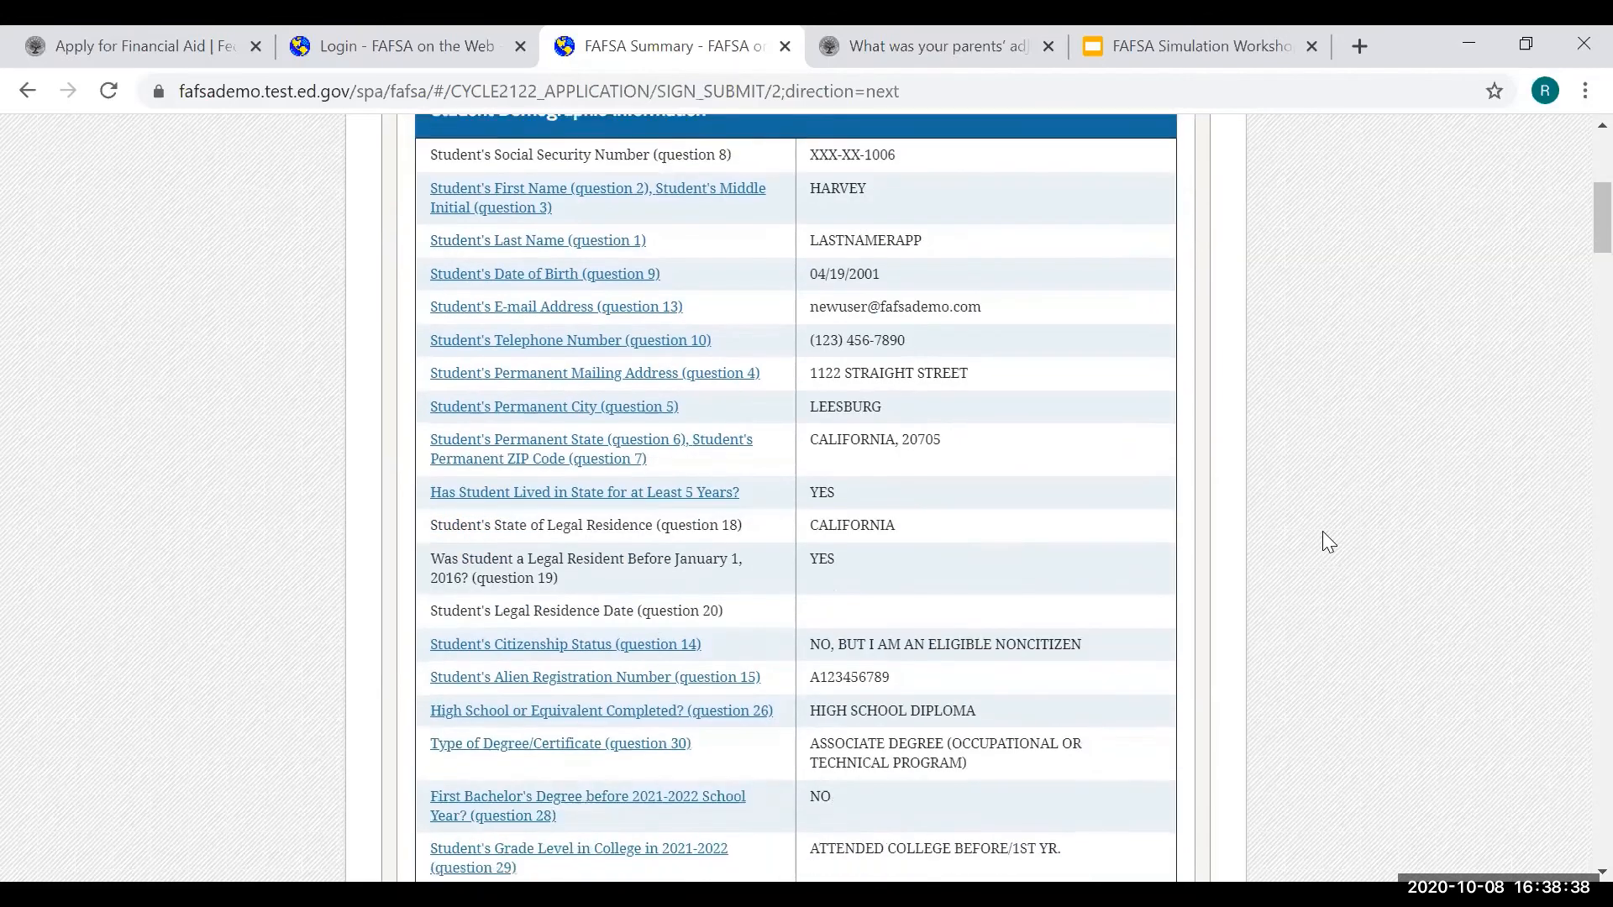
pyautogui.scroll(-3, 1323, 531)
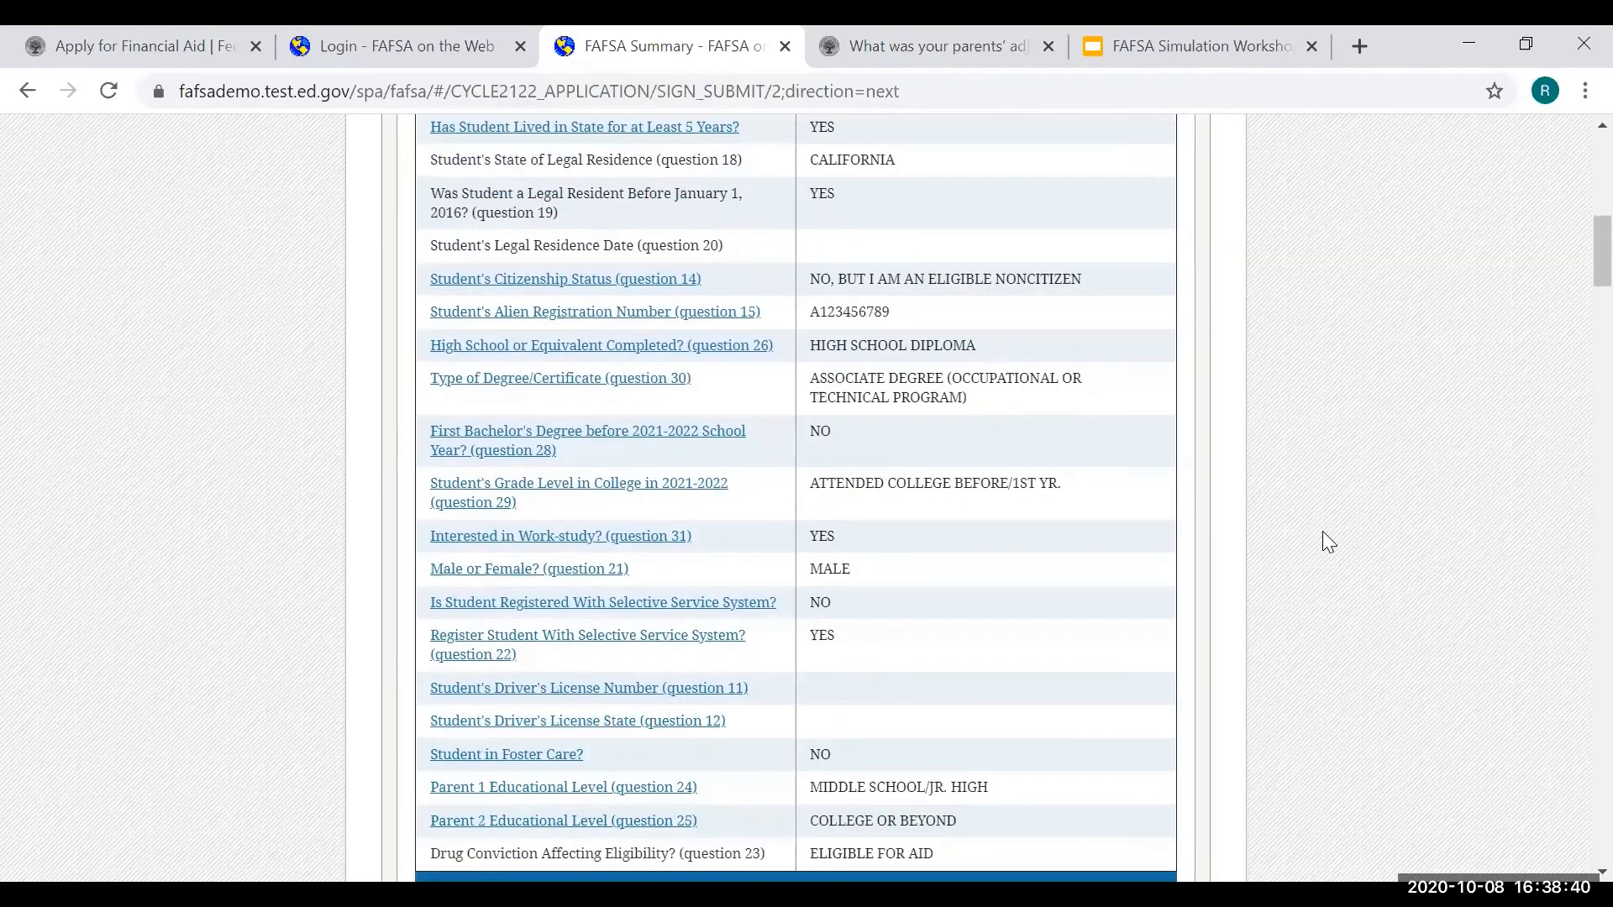
pyautogui.scroll(-15, 1323, 531)
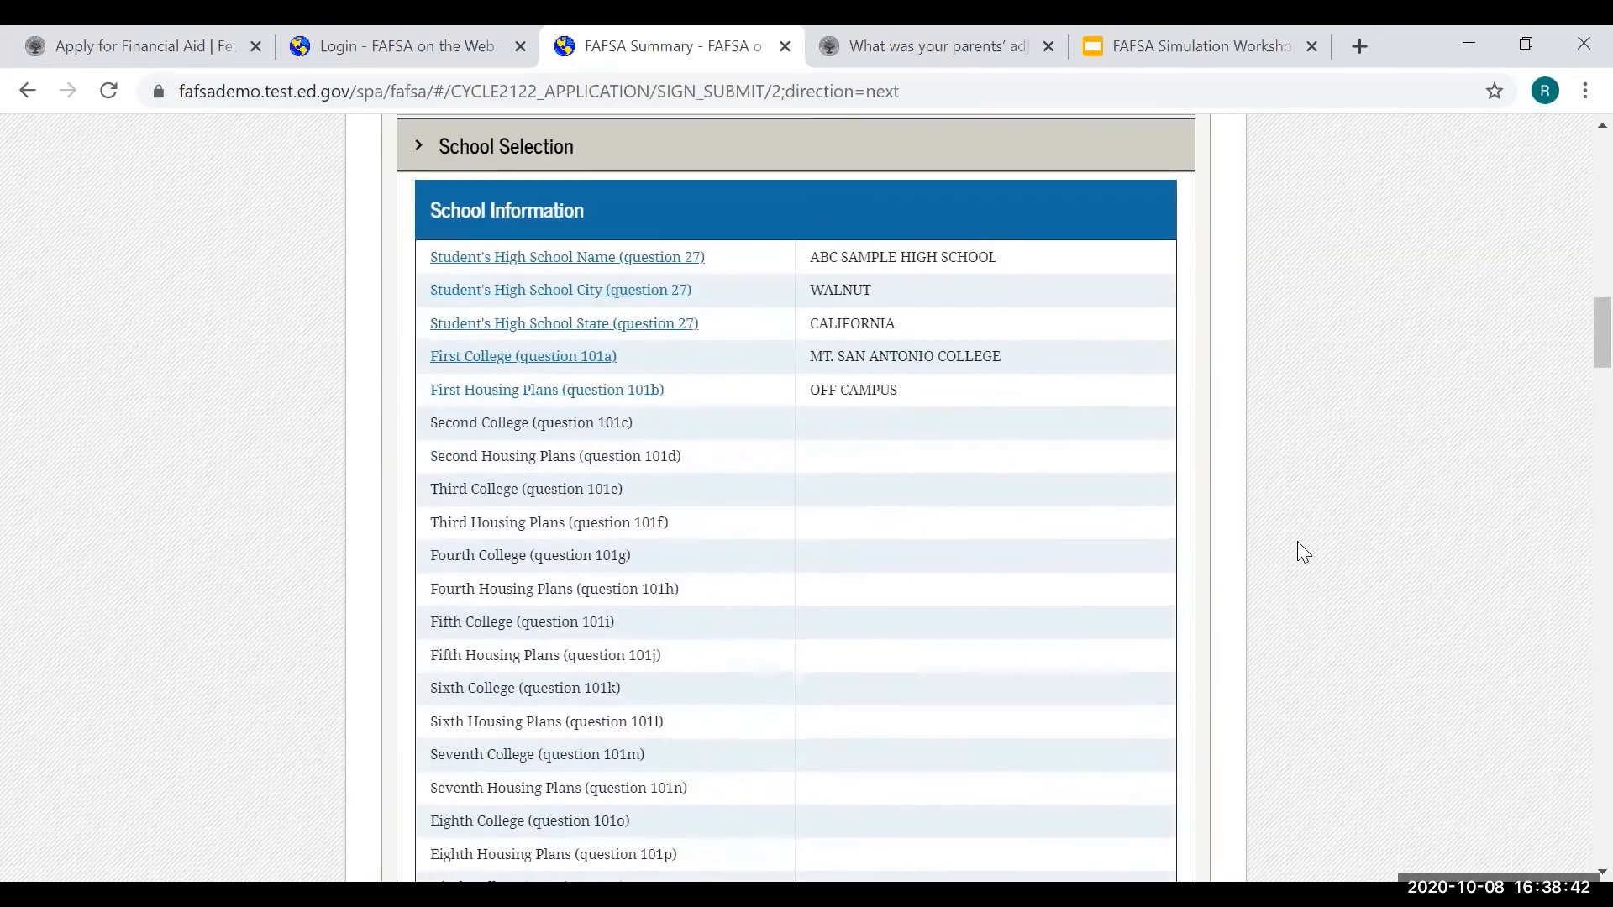
pyautogui.scroll(-9, 1297, 541)
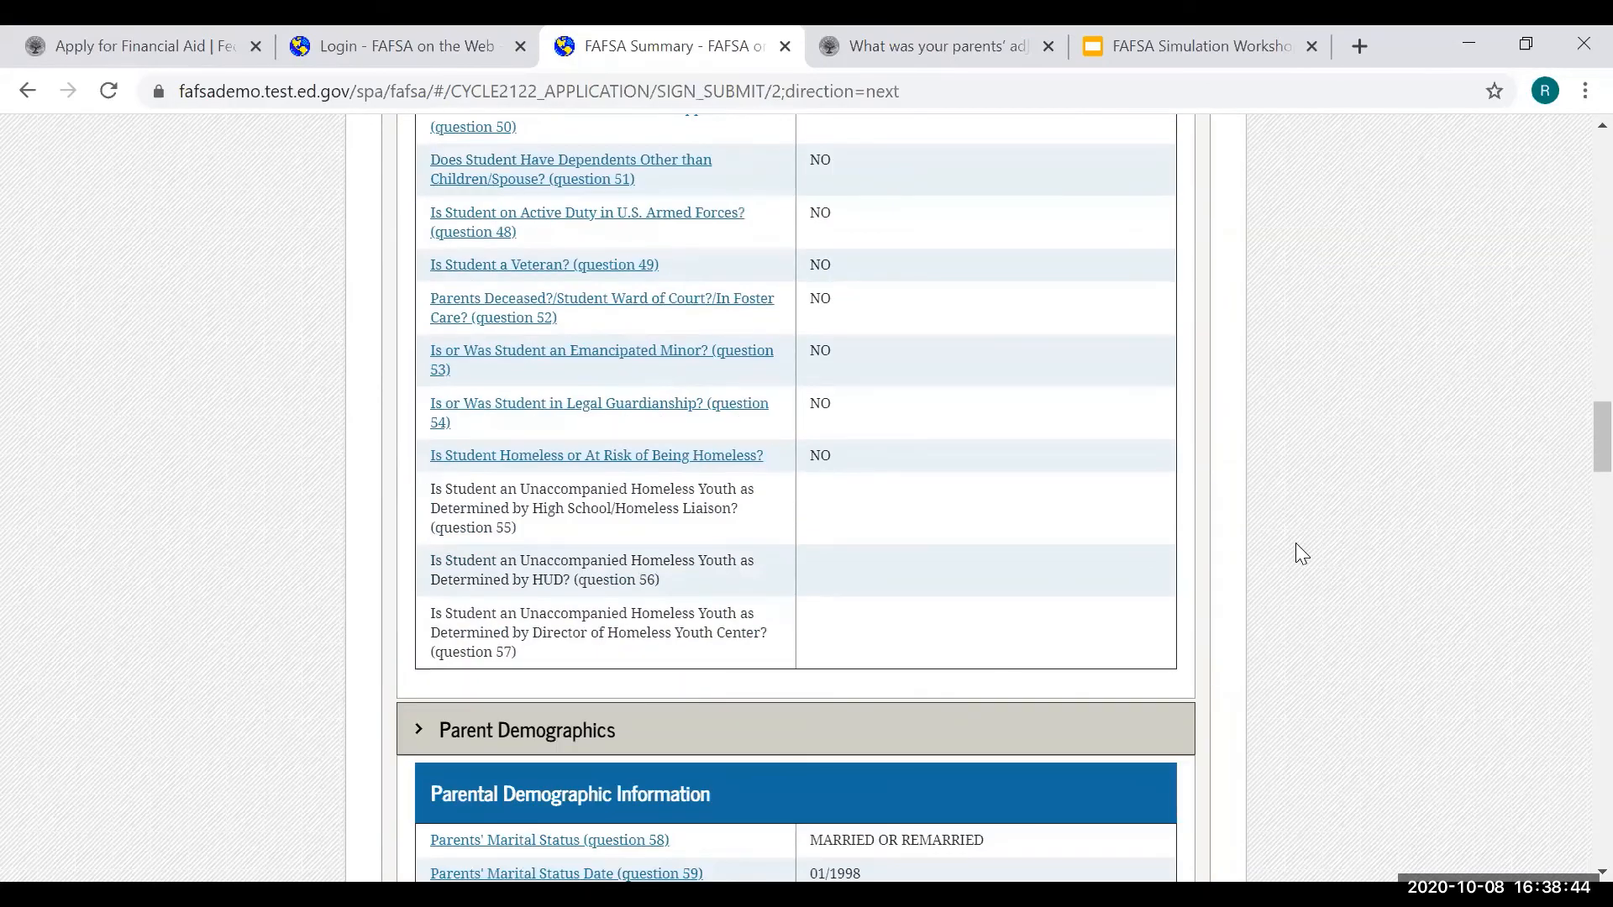
pyautogui.scroll(-11, 1295, 546)
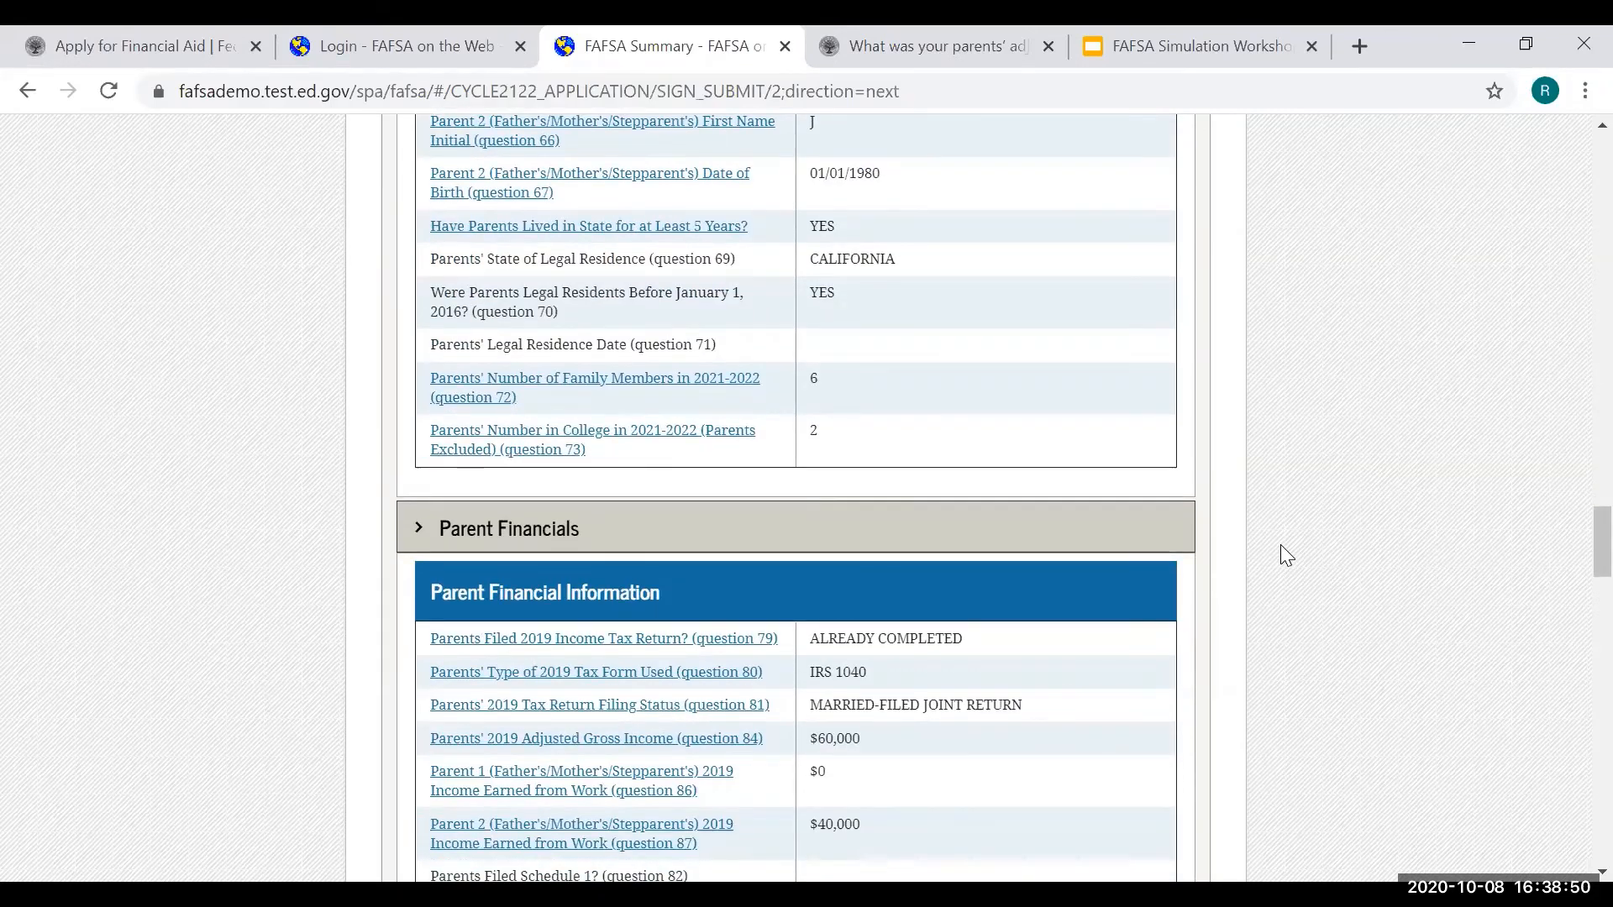
# - Change the parents' other children to 3, making household size 7
pyautogui.click(658, 389)
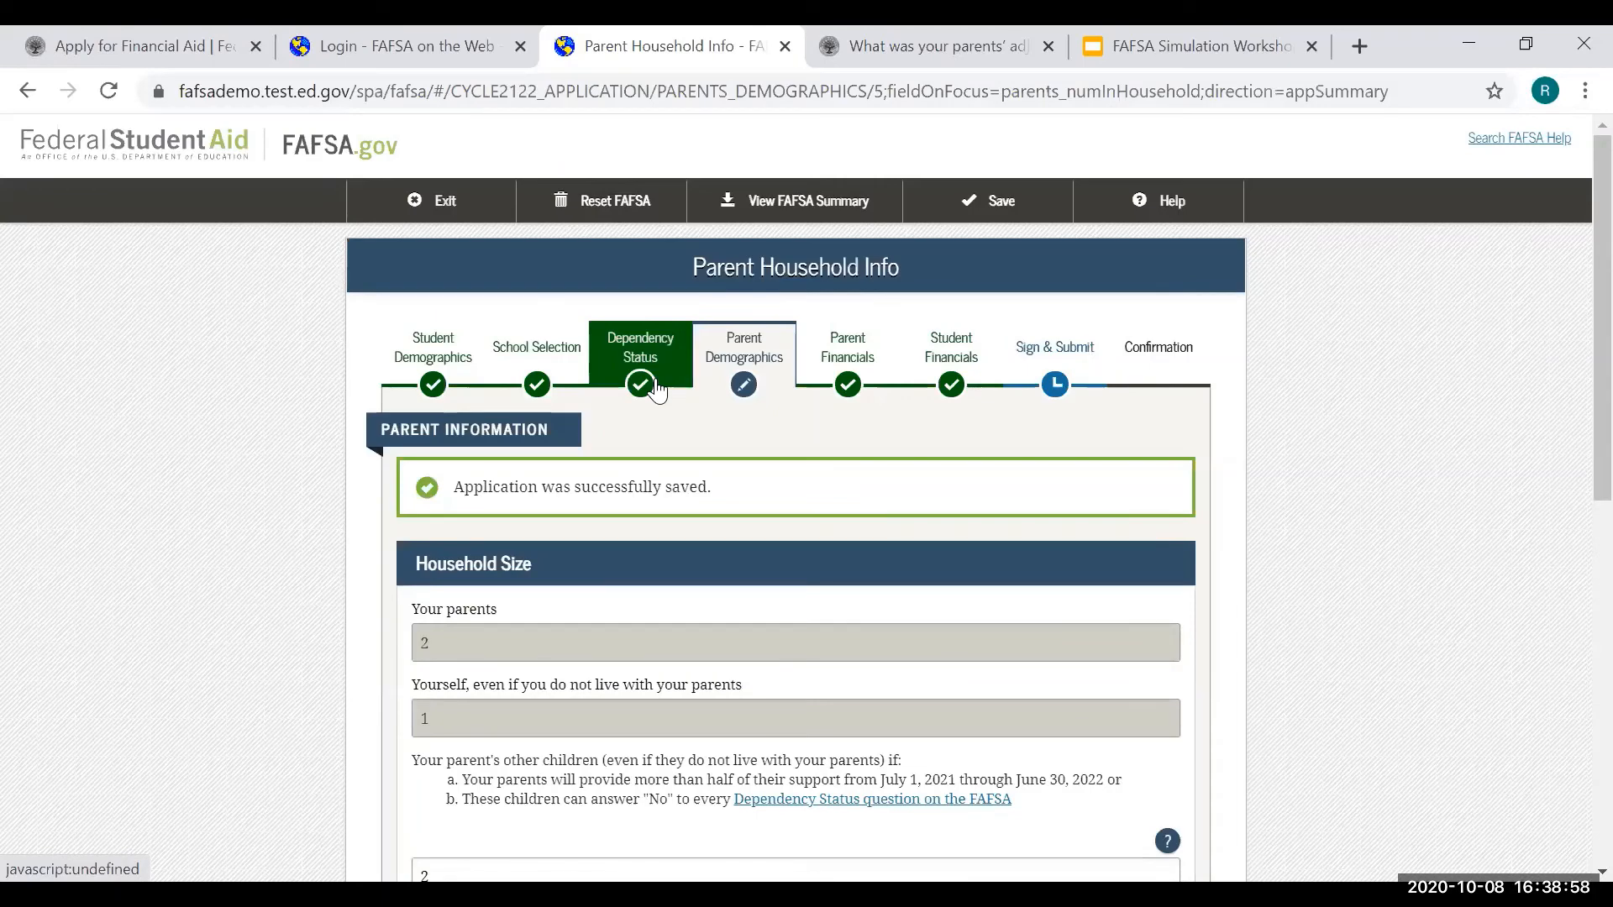
pyautogui.scroll(-6, 505, 379)
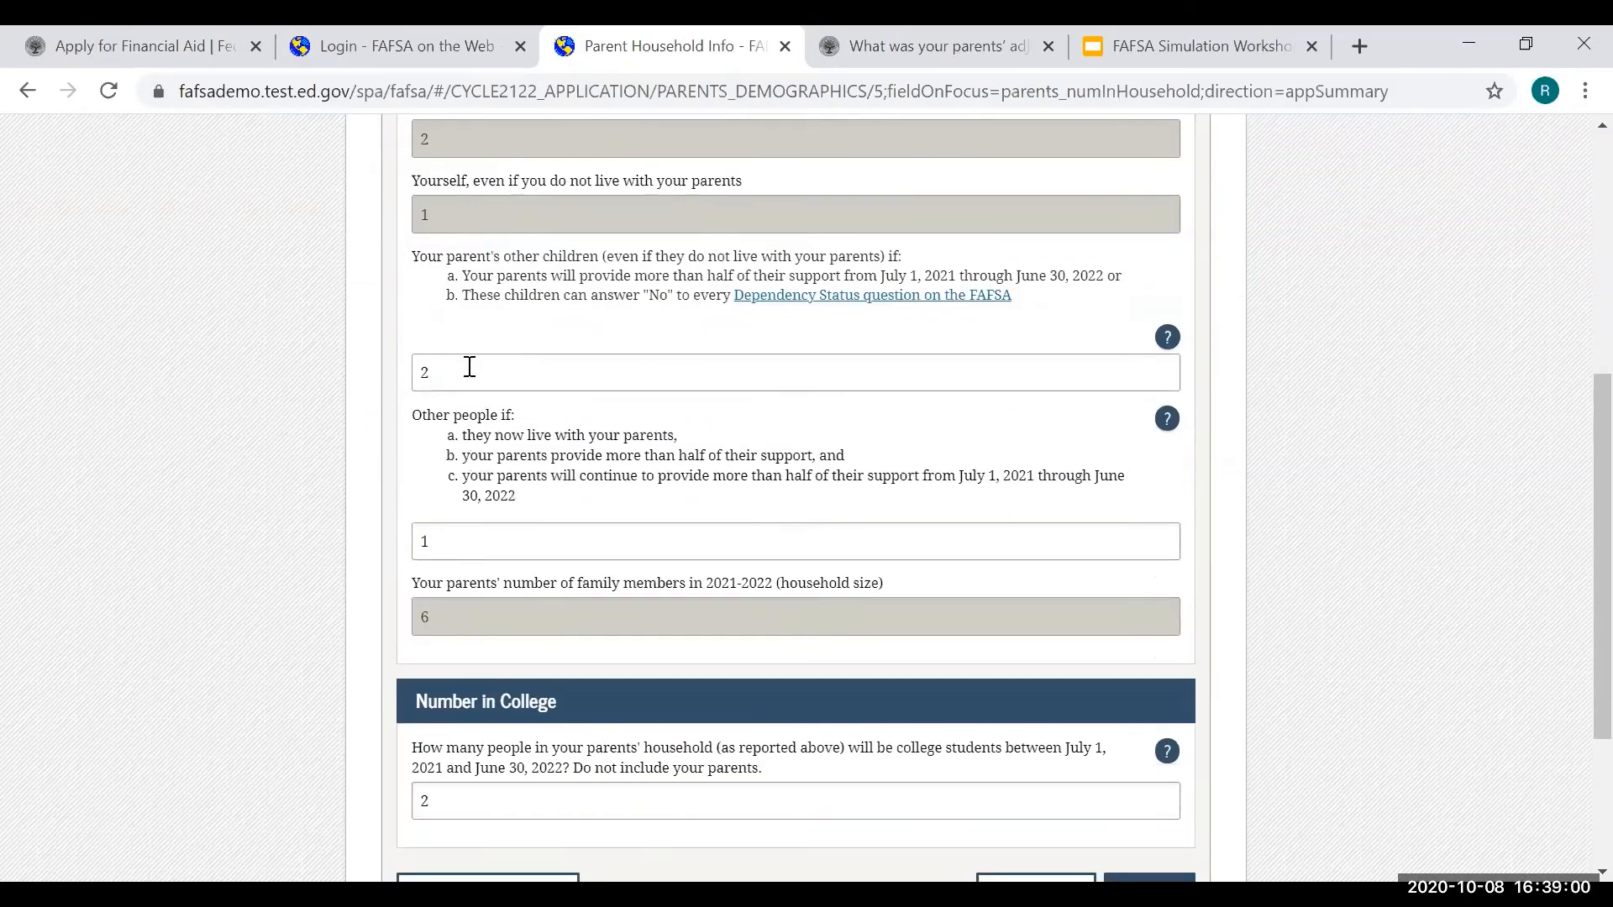
pyautogui.click(470, 367)
pyautogui.press('BackSpace')
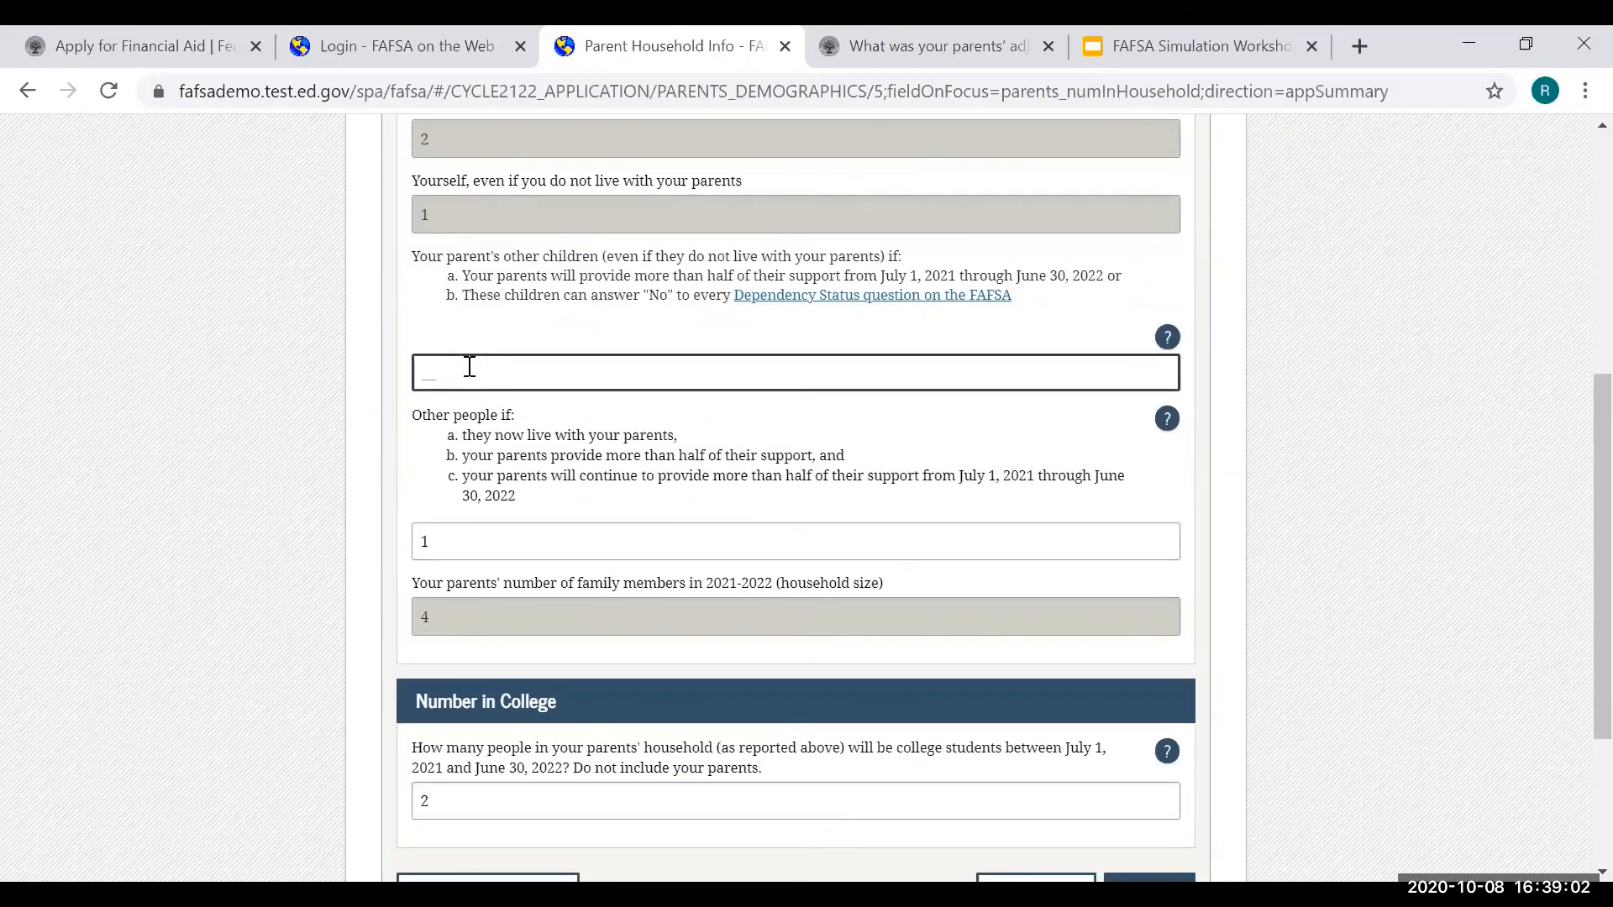
pyautogui.write('3')
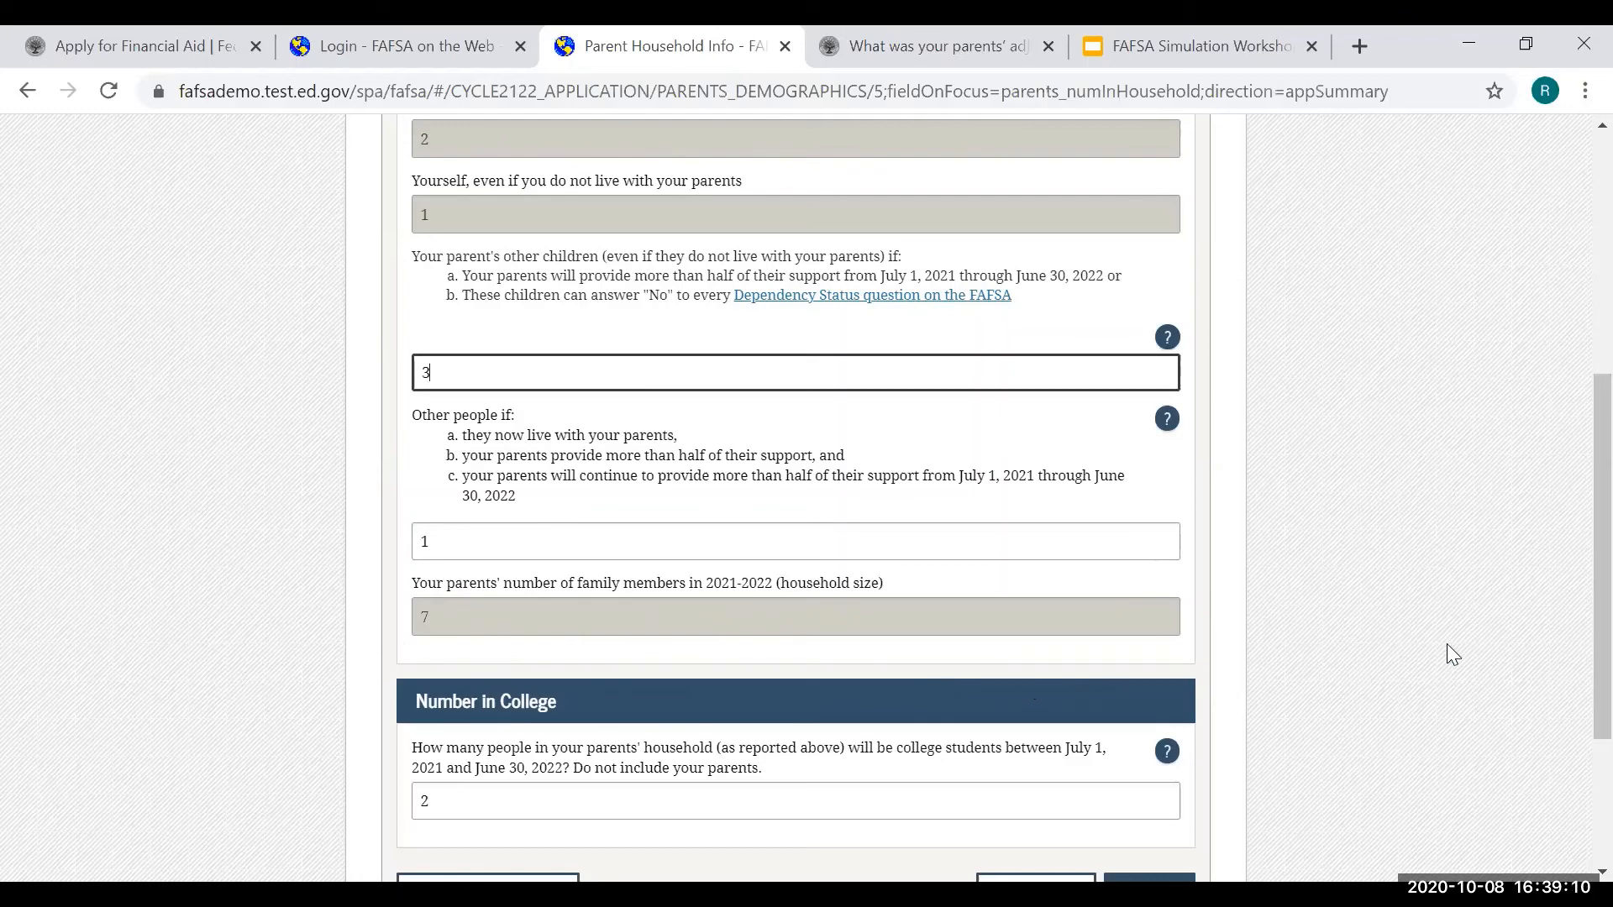
pyautogui.scroll(-3, 1447, 643)
pyautogui.click(1150, 643)
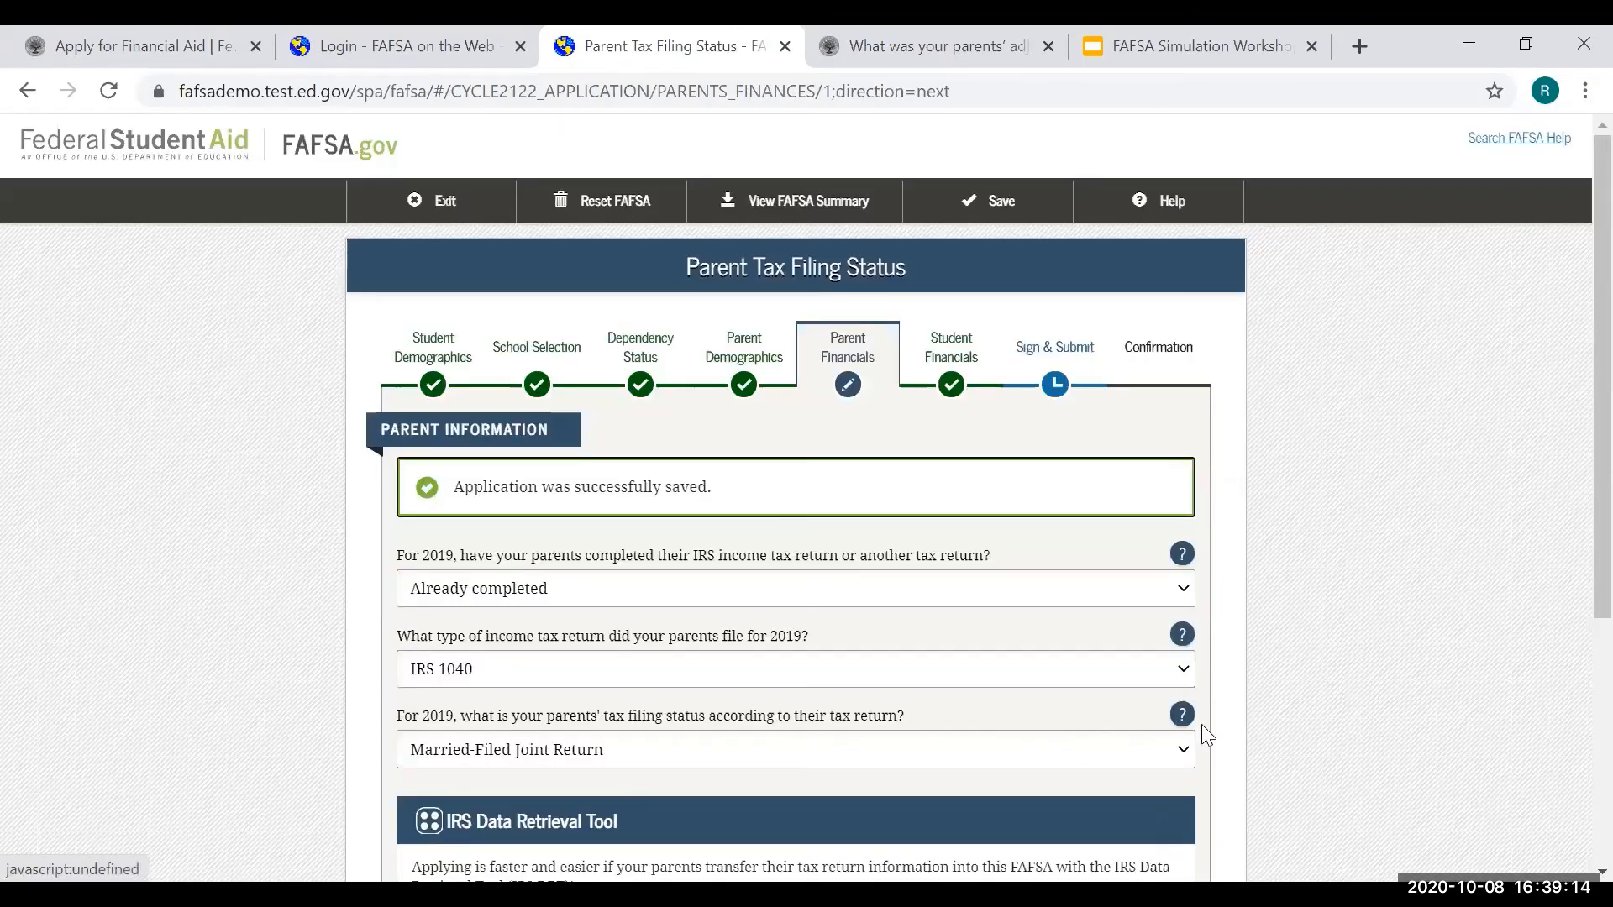
# - Go to Sign & Submit and review the updated summary showing 7 family members
pyautogui.click(1064, 358)
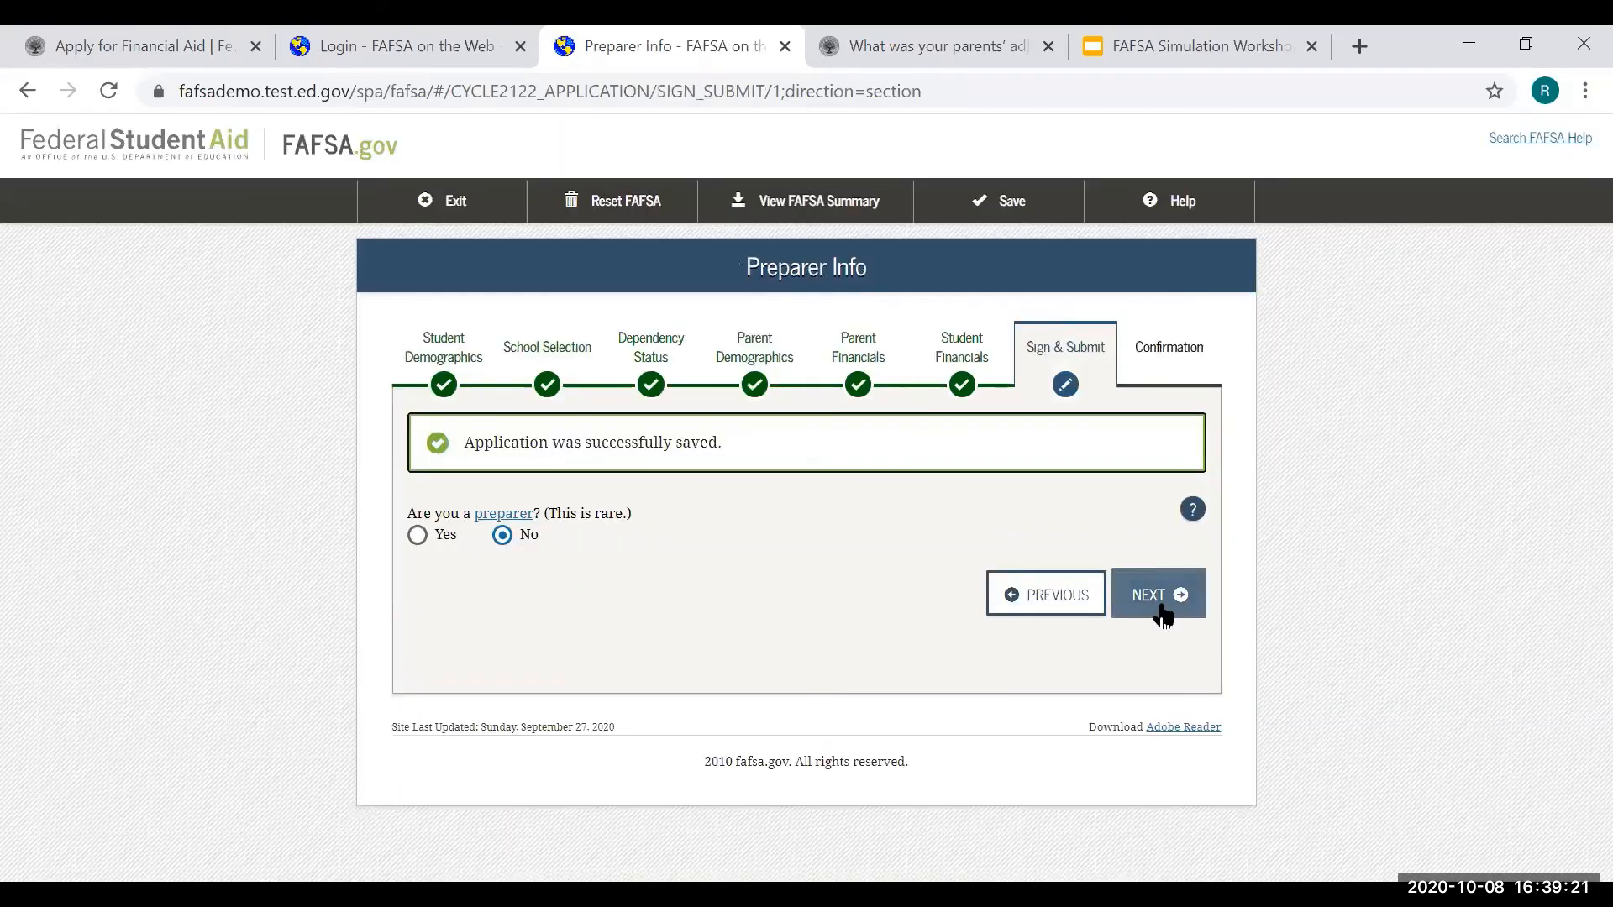
pyautogui.click(1162, 615)
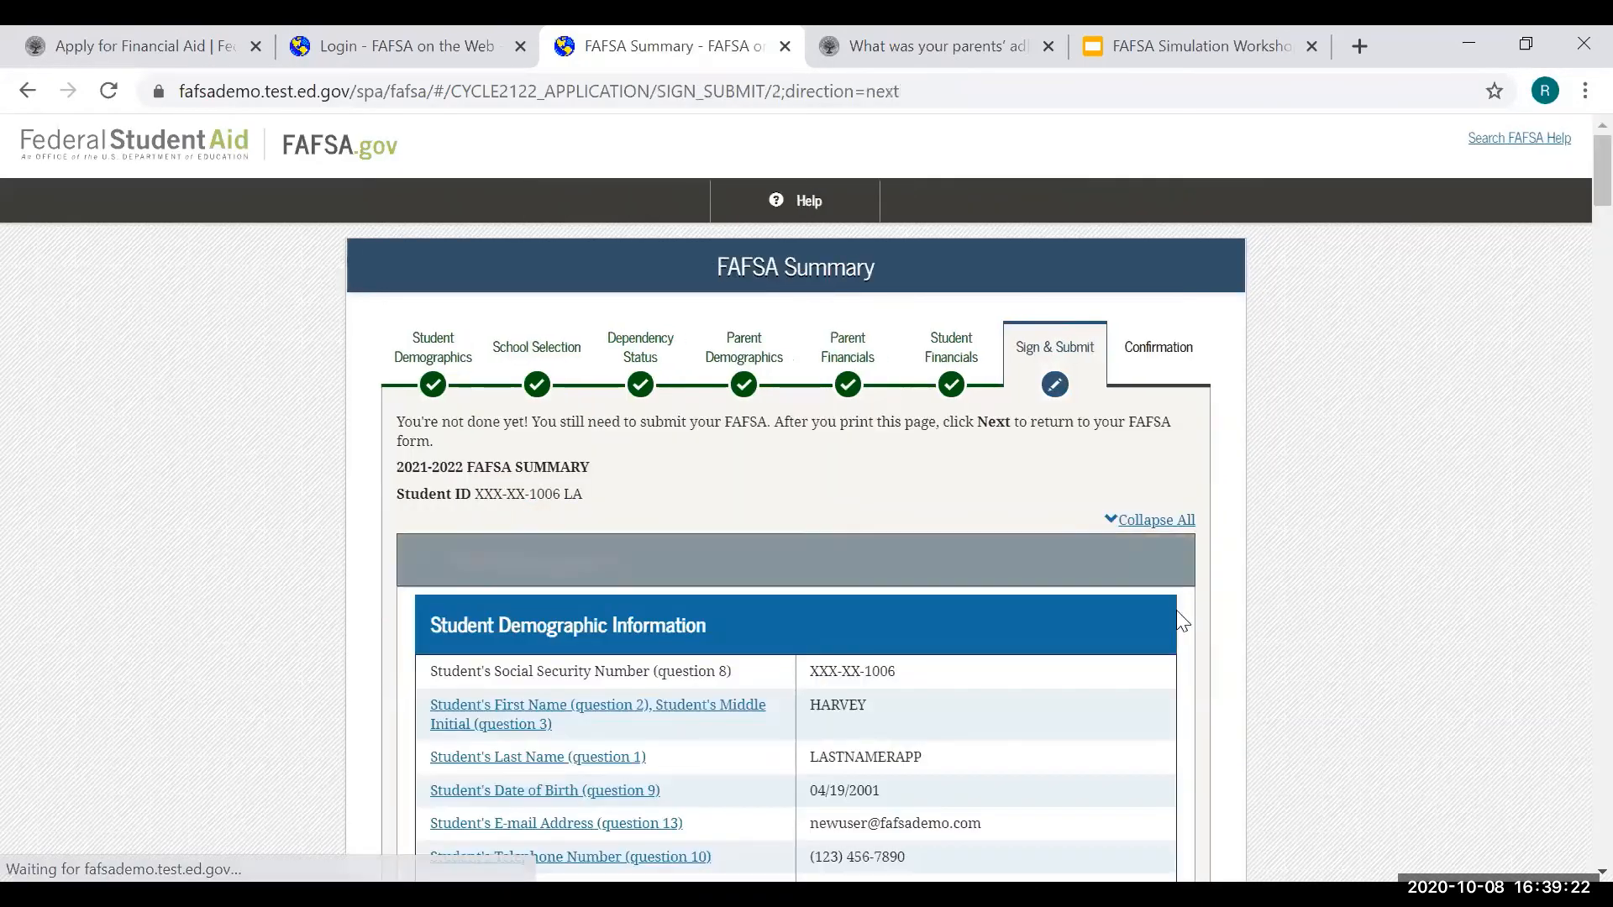
pyautogui.scroll(-8, 1324, 668)
pyautogui.scroll(-12, 1324, 668)
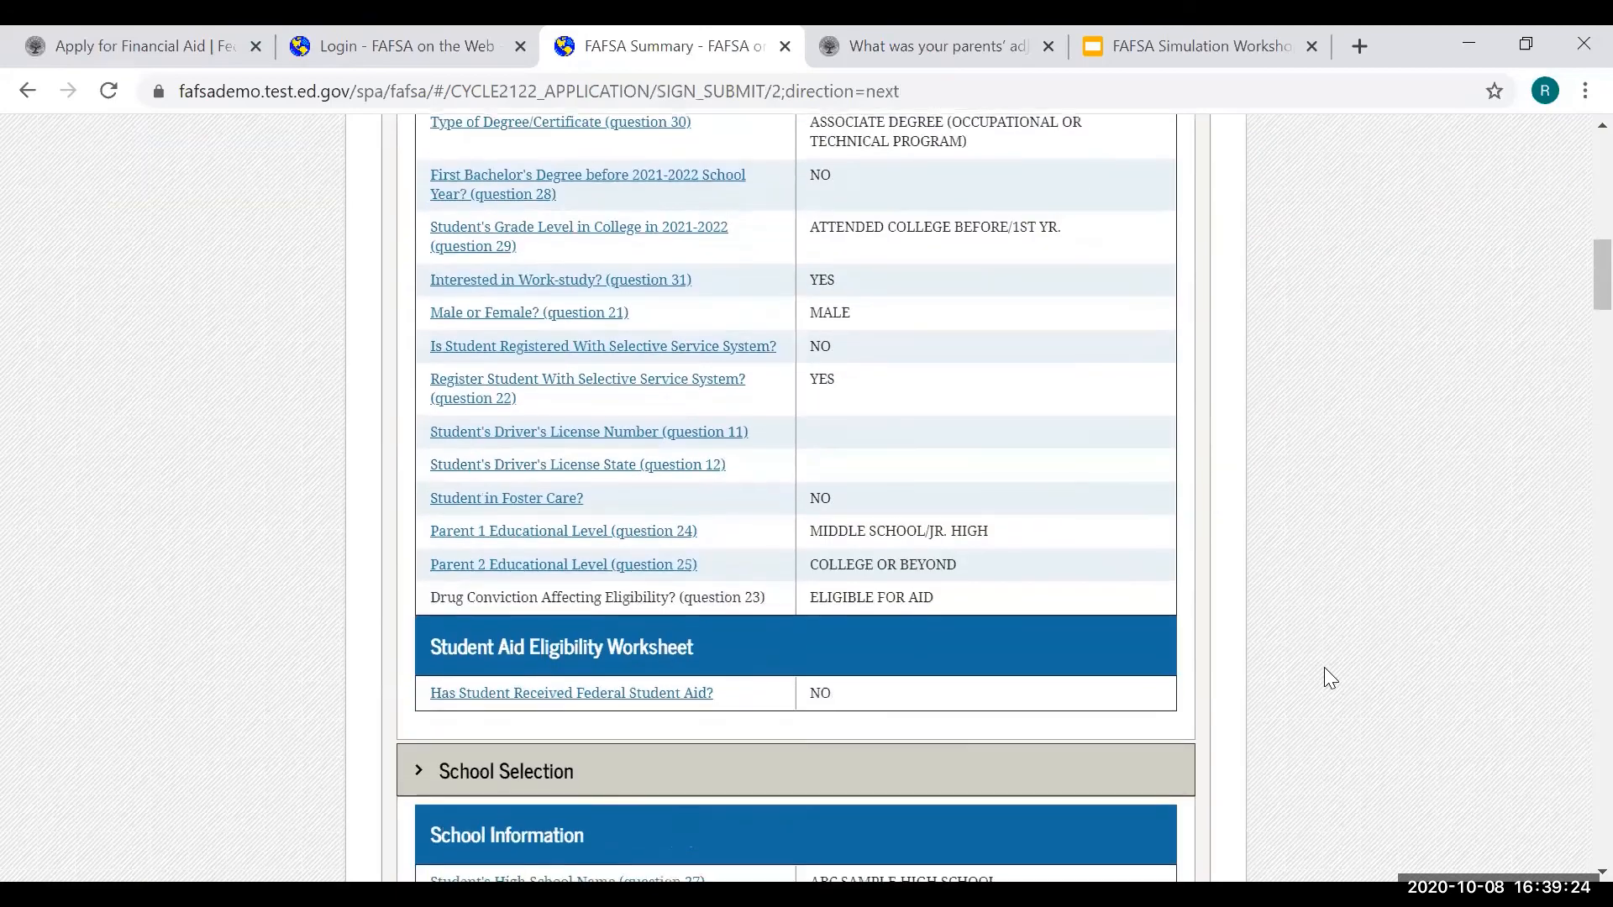
pyautogui.scroll(-15, 1324, 669)
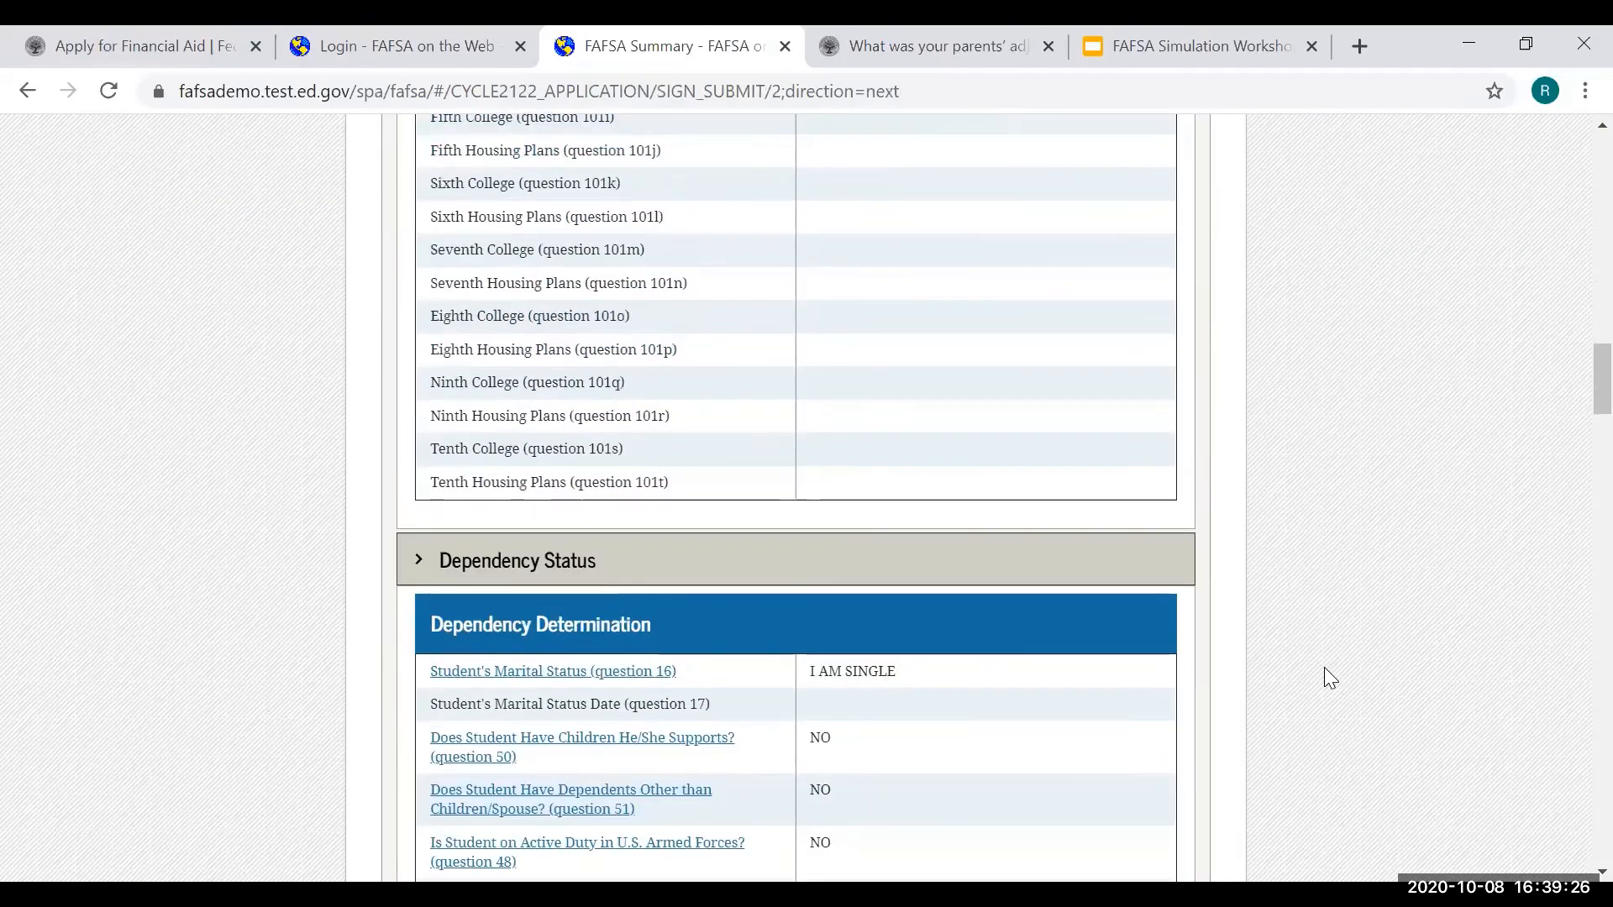
pyautogui.scroll(-20, 1324, 679)
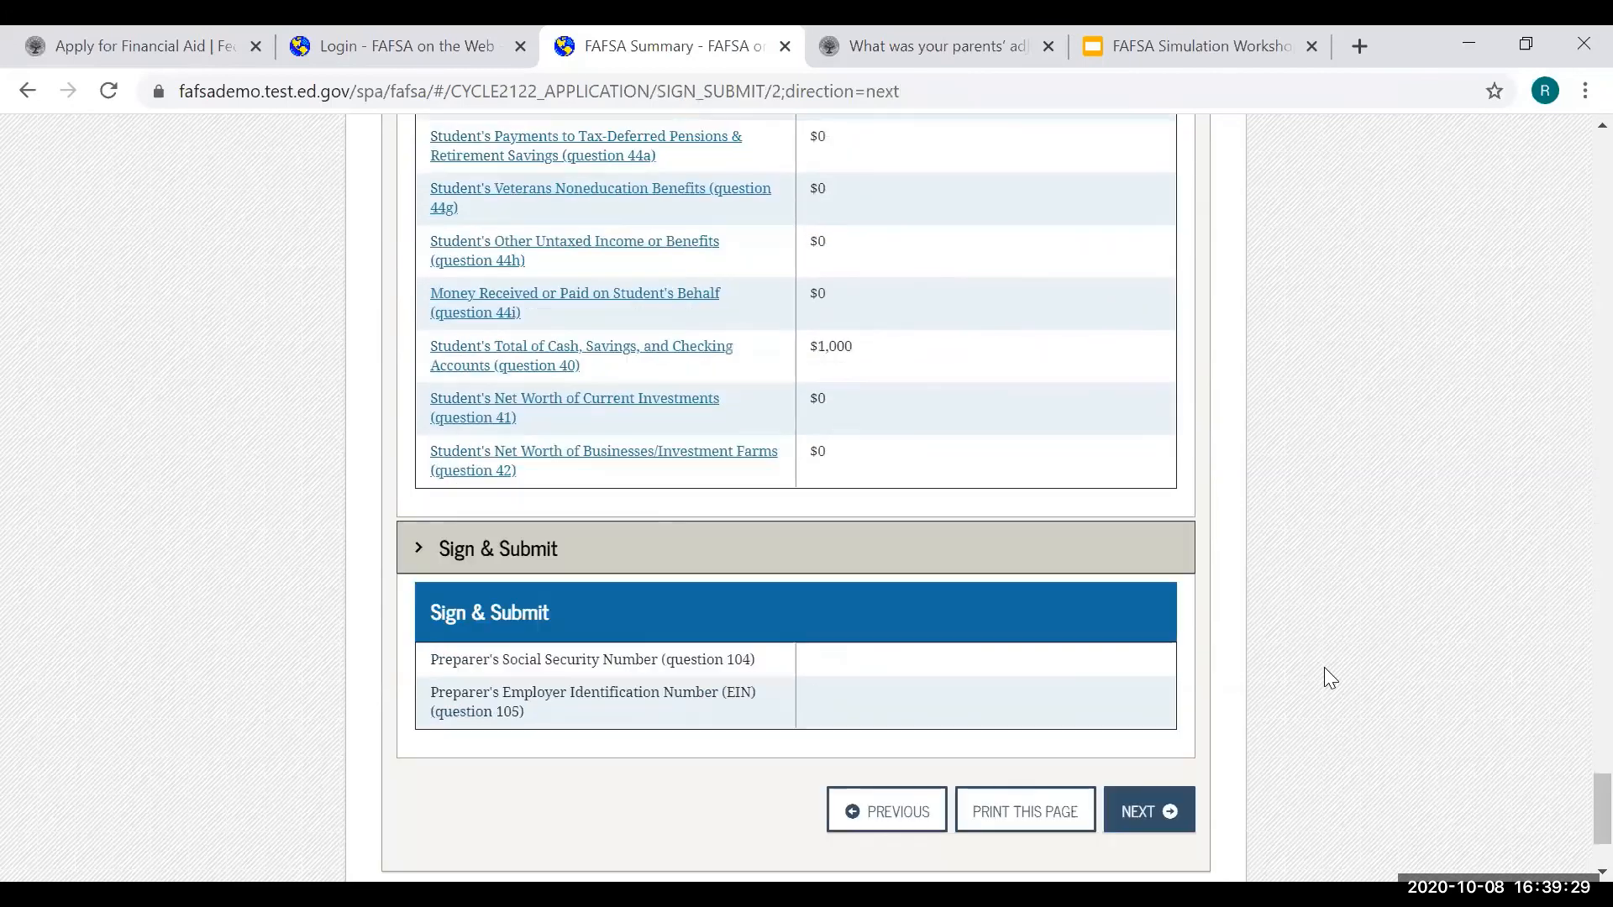
pyautogui.click(1161, 810)
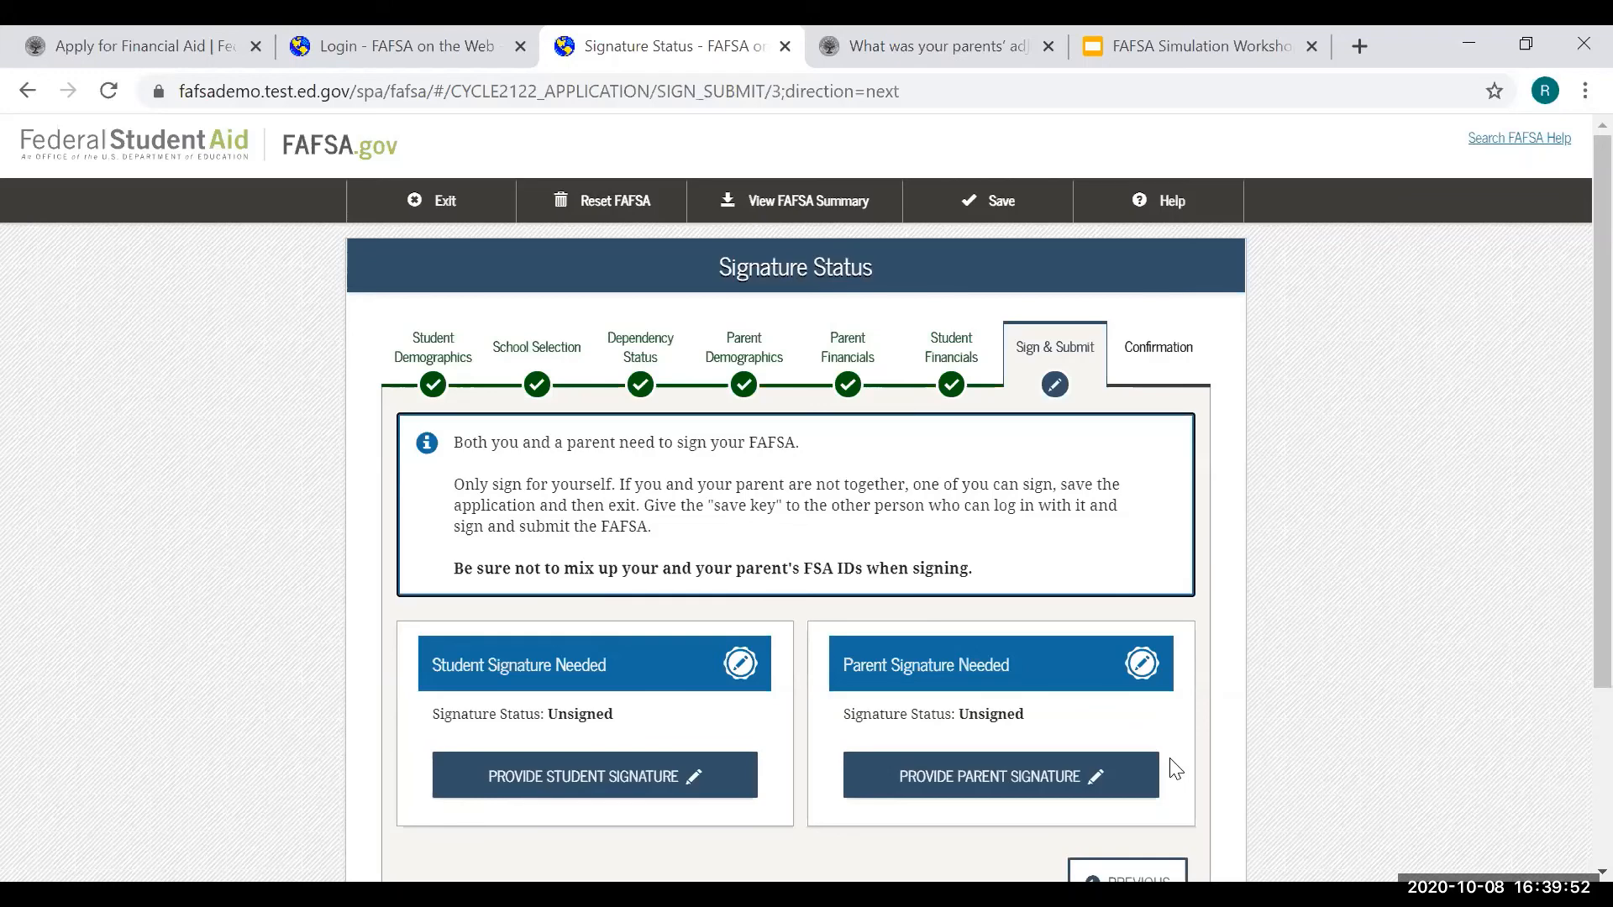
# - Agree to the student terms and sign the FAFSA electronically as the student
pyautogui.scroll(-3, 1188, 734)
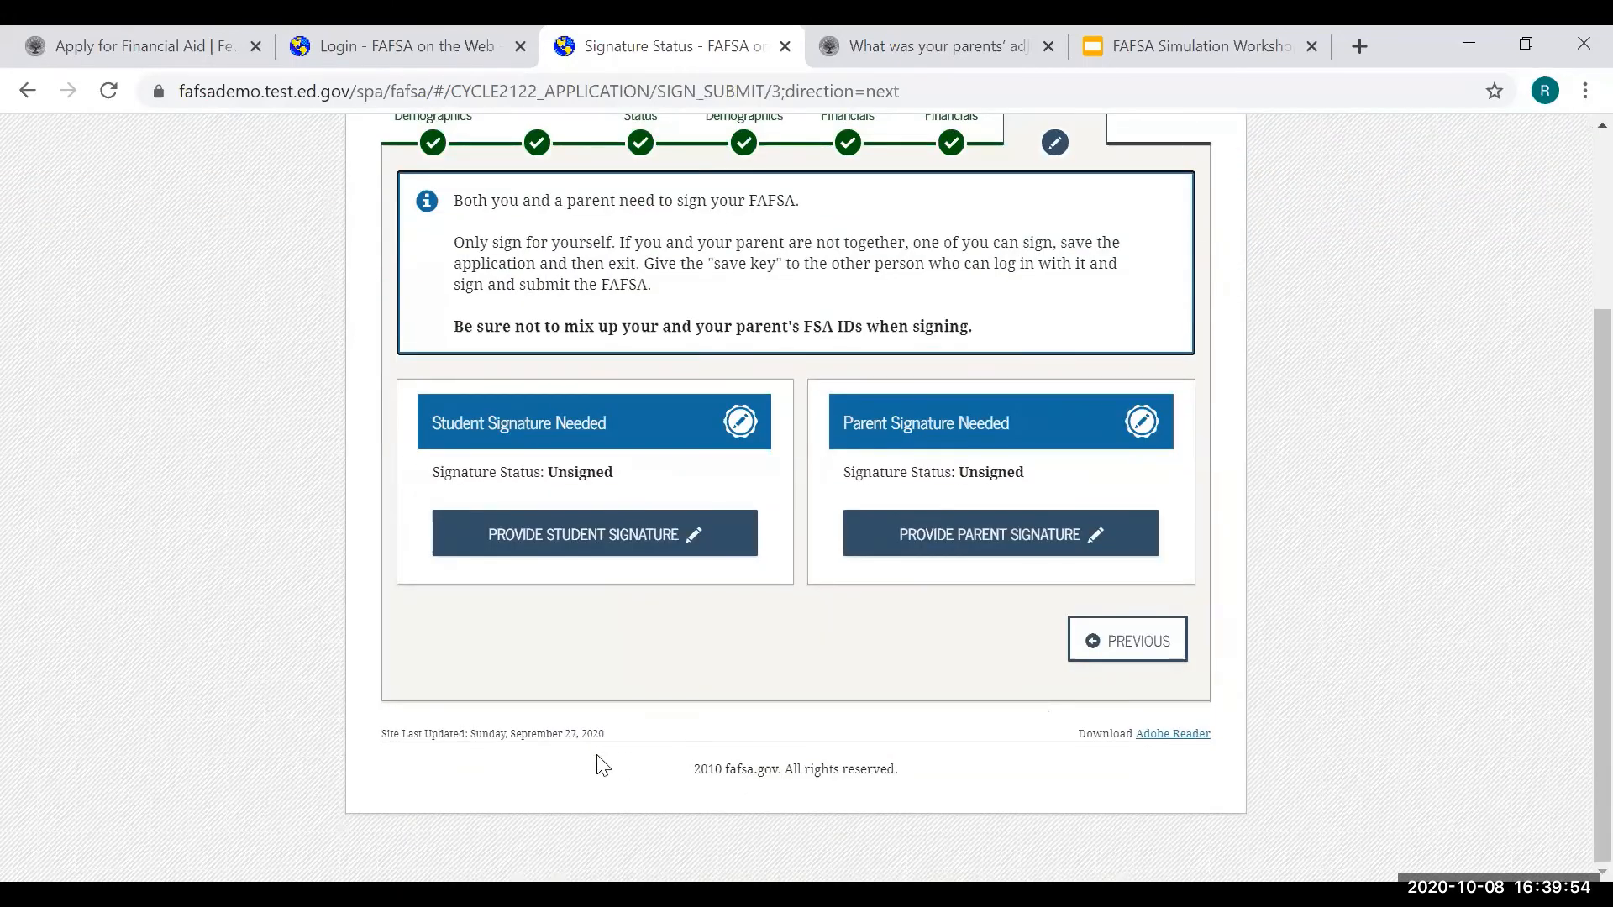
pyautogui.click(660, 538)
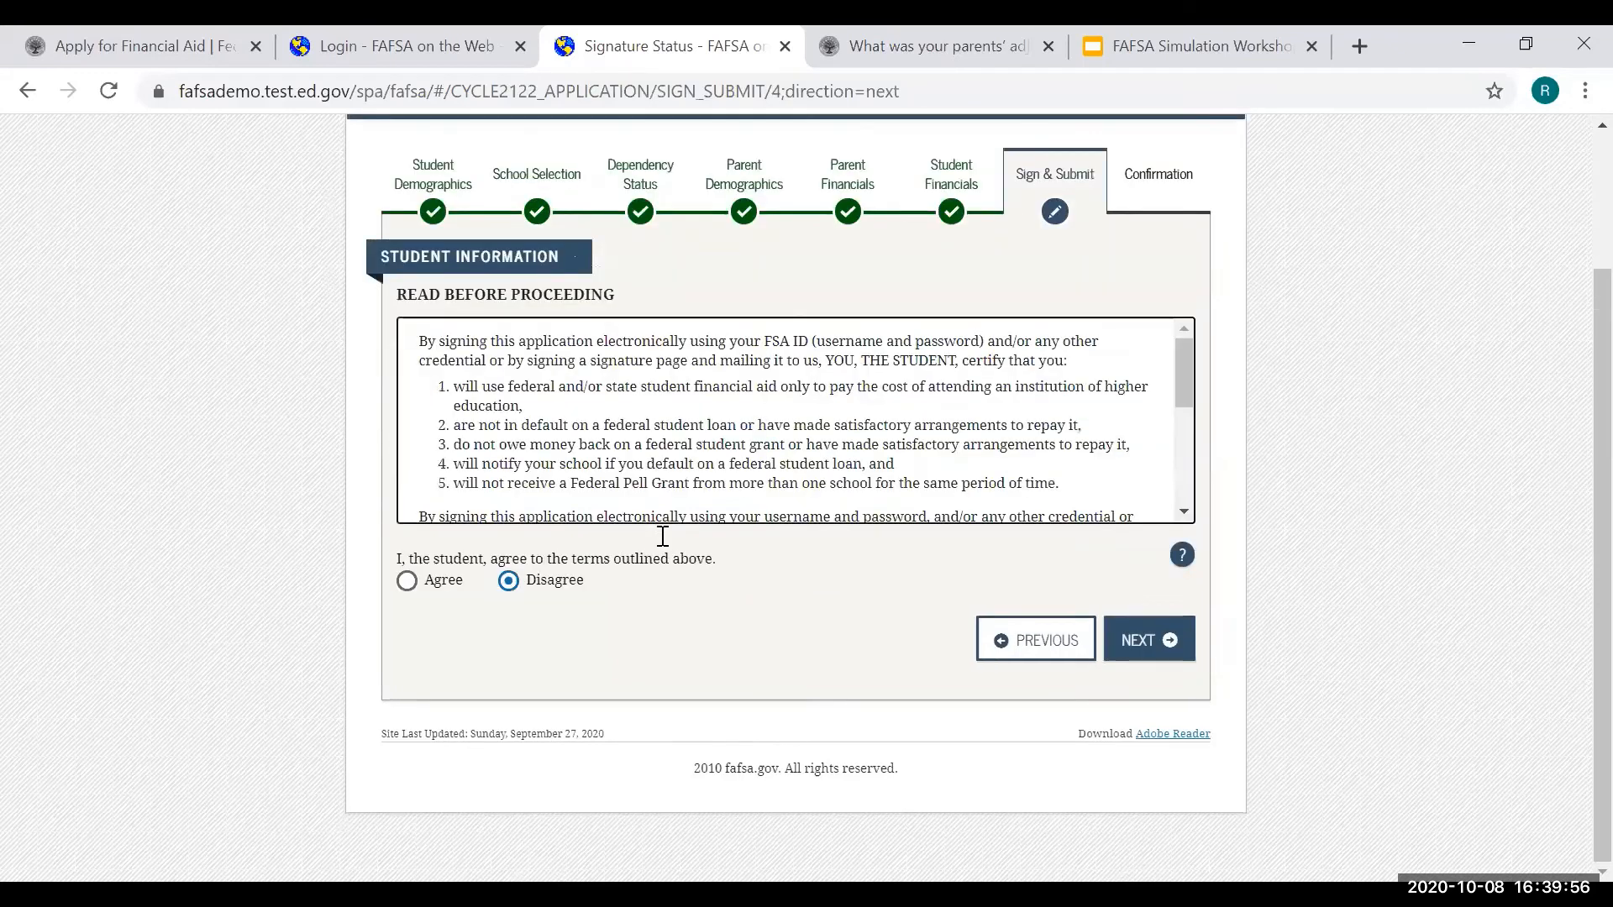
pyautogui.scroll(-5, 668, 534)
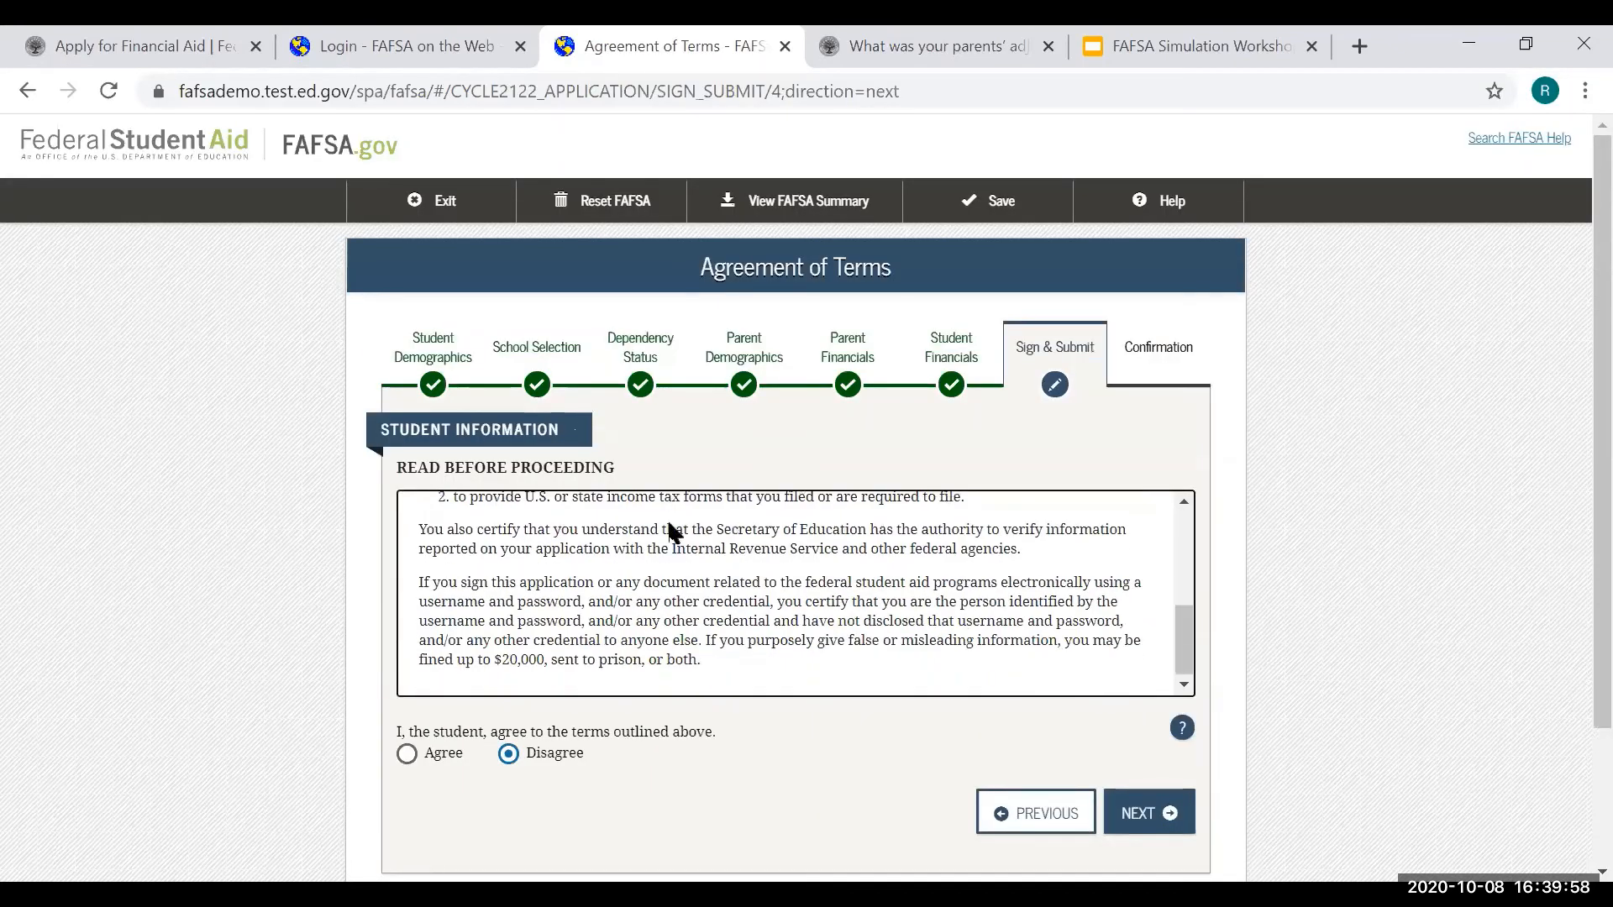
pyautogui.click(409, 754)
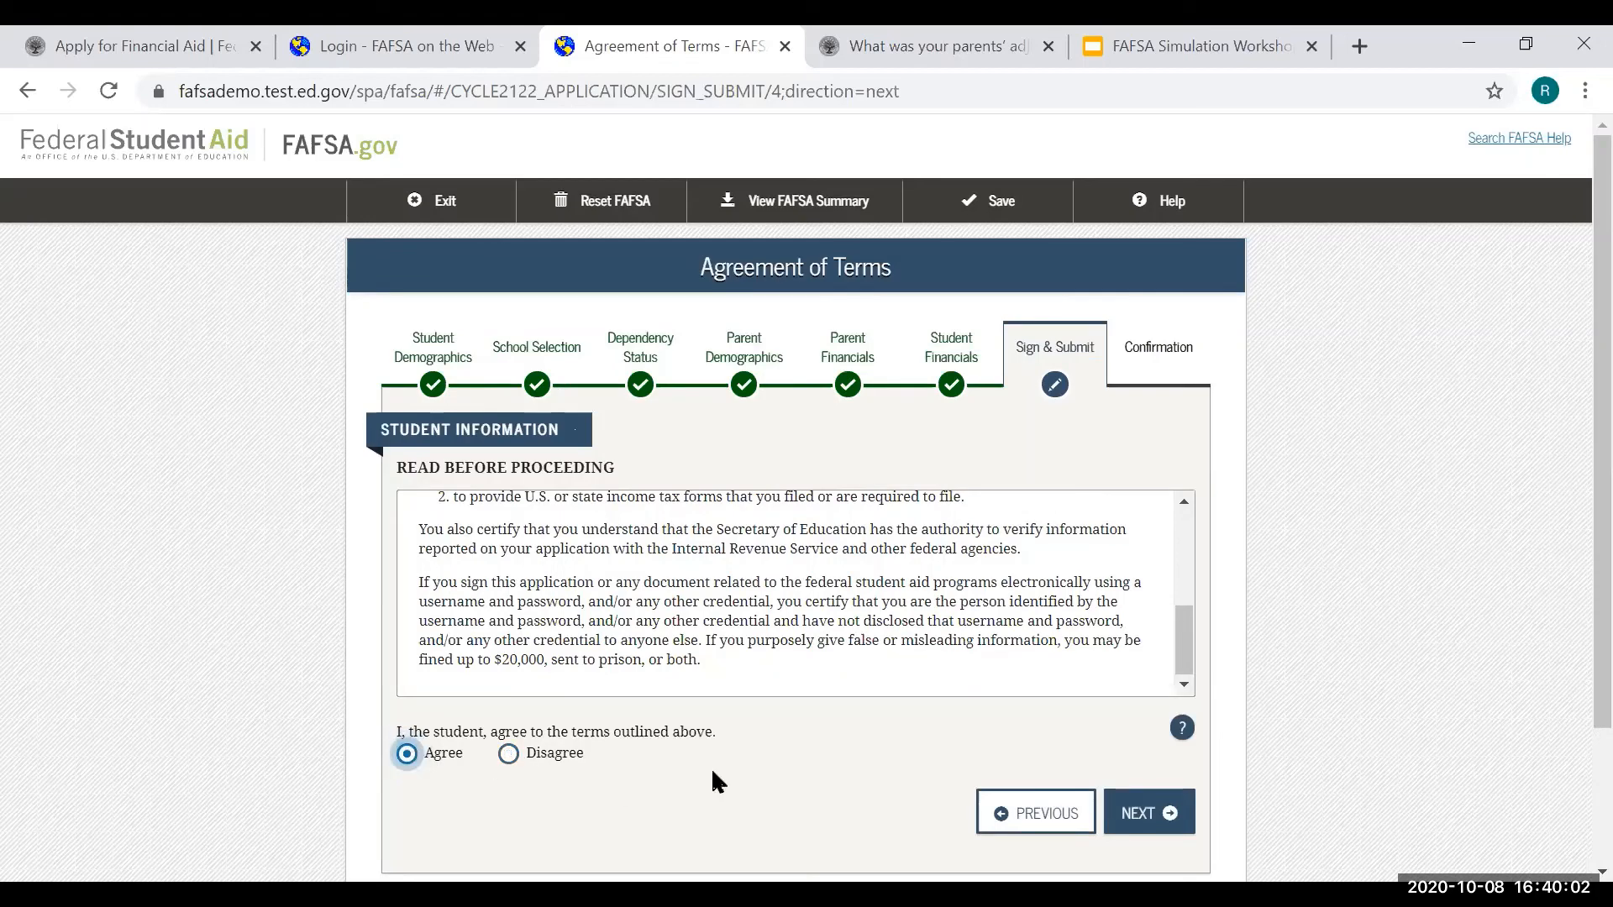
pyautogui.click(1156, 815)
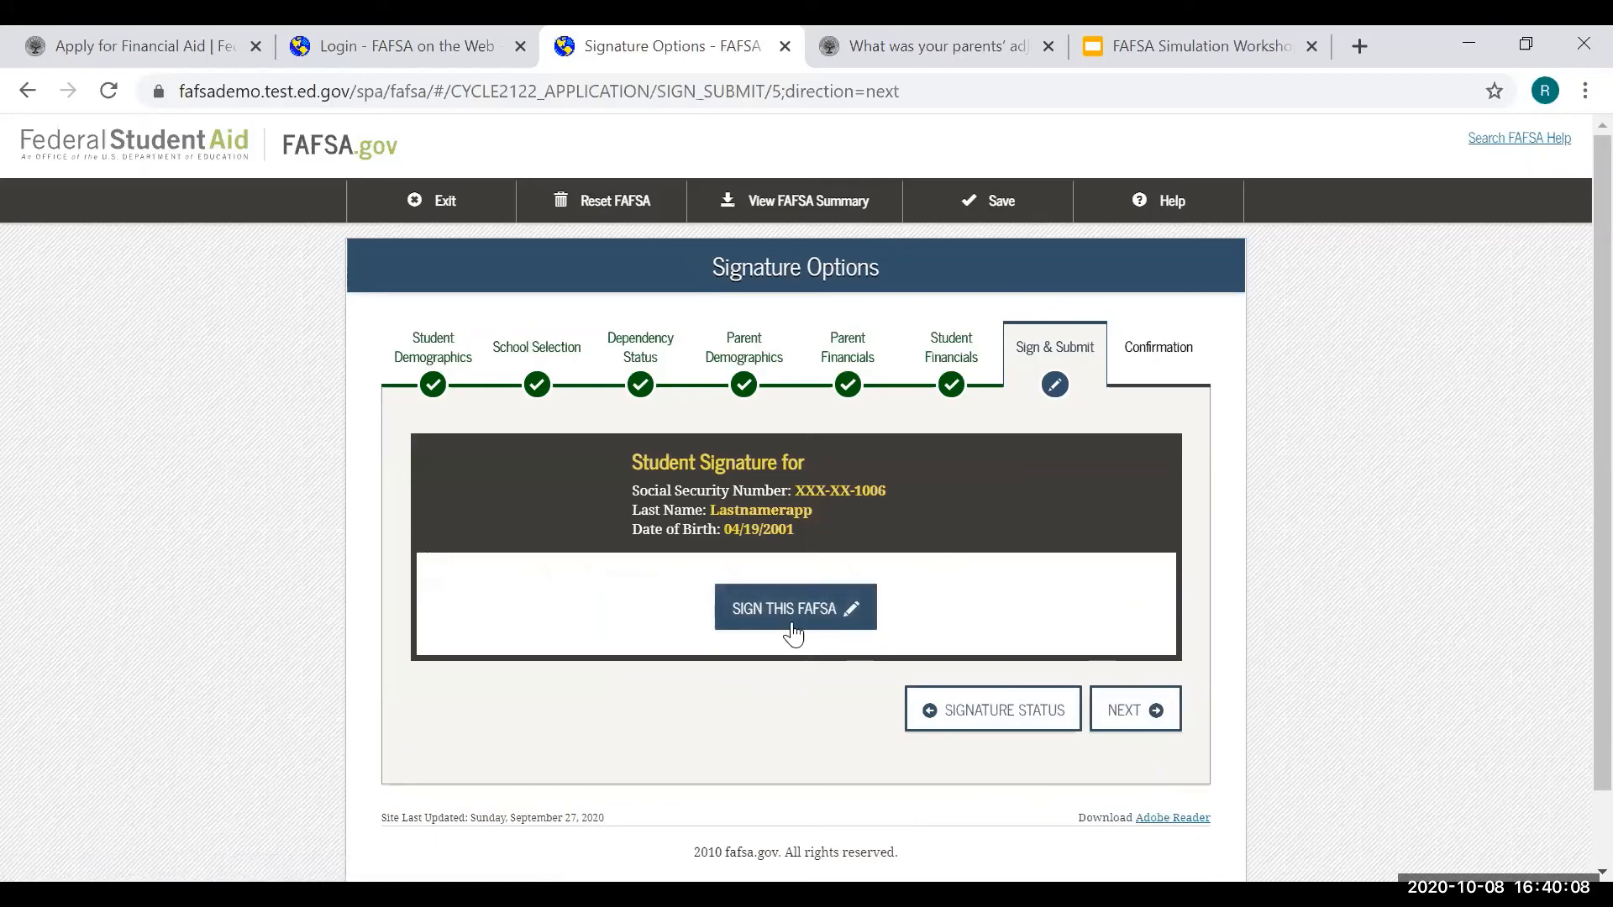
pyautogui.click(798, 620)
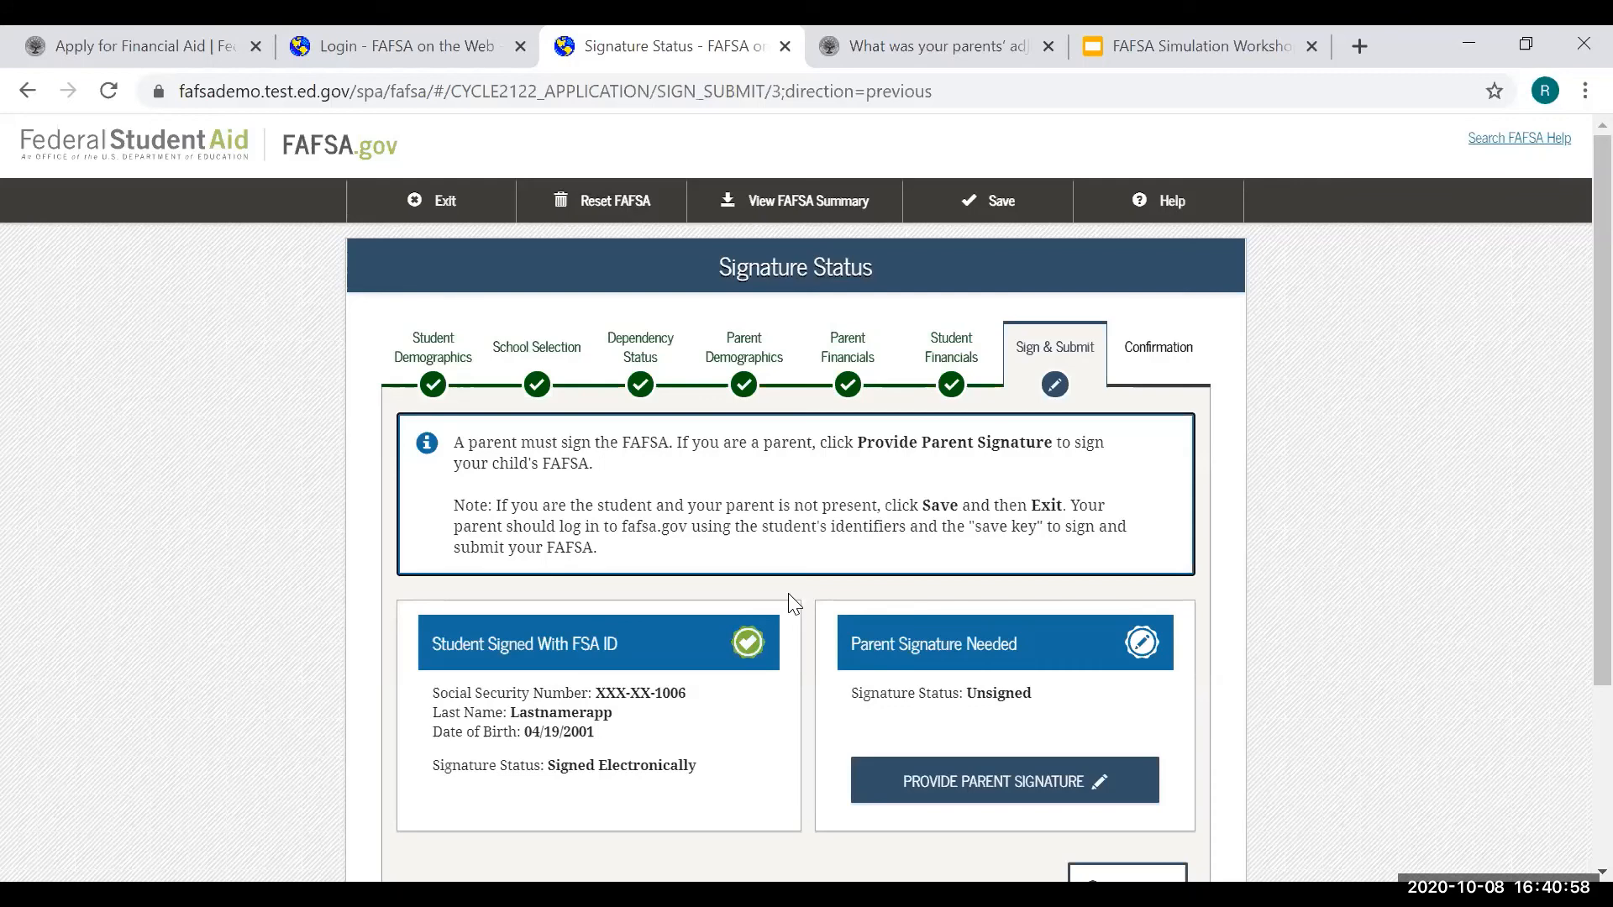
# - Start the parent signature and agree to the parent terms
pyautogui.click(951, 775)
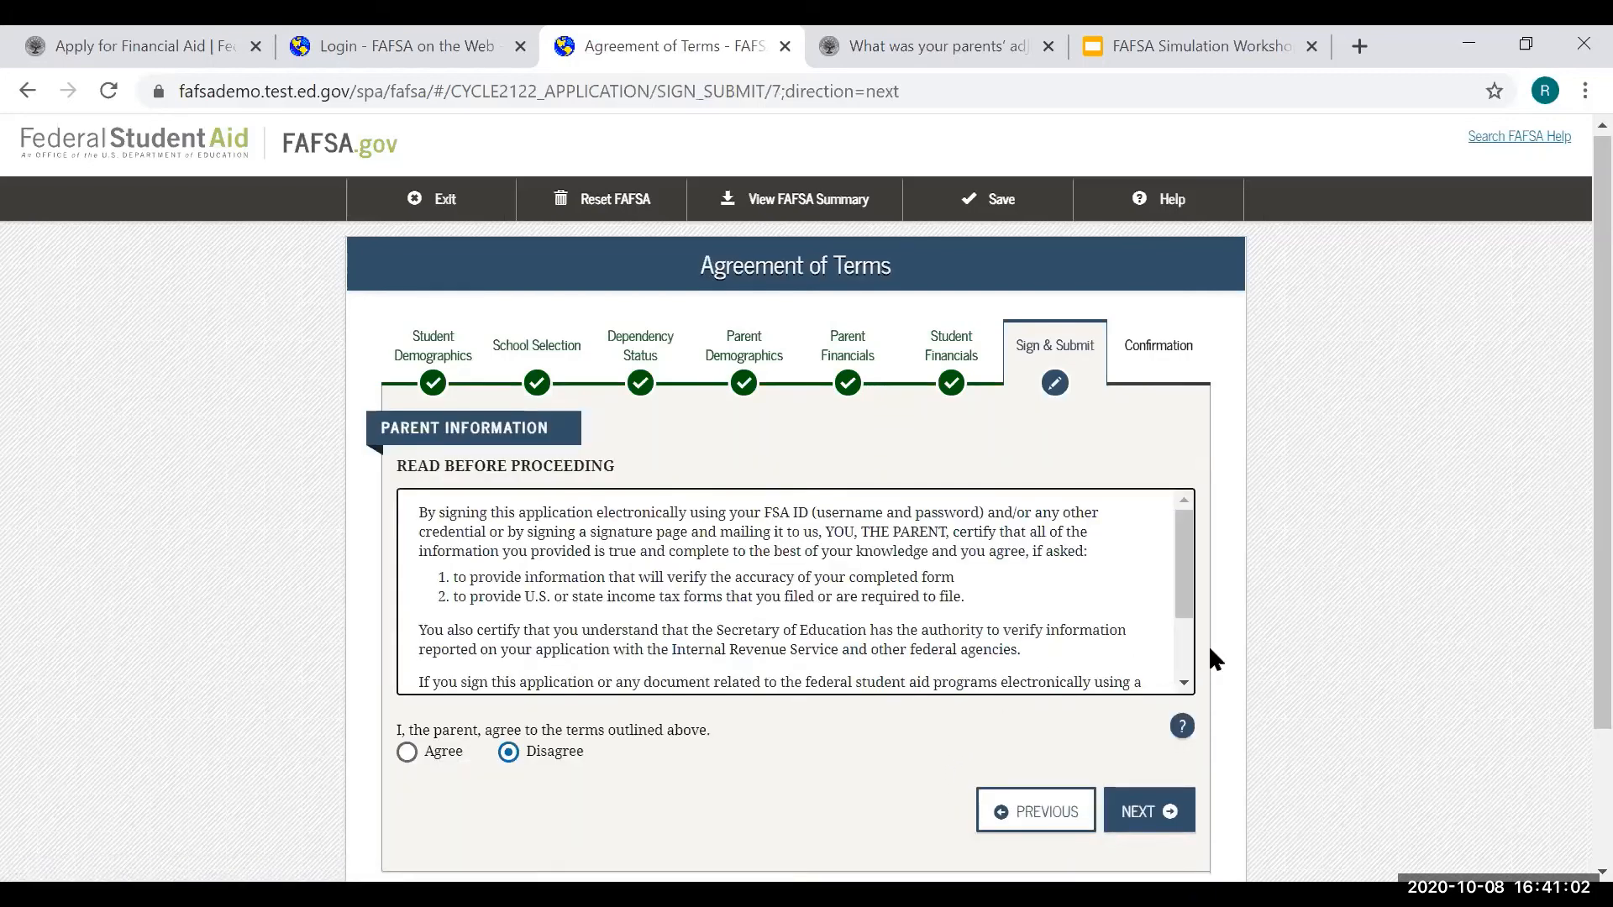
pyautogui.scroll(-2, 1210, 657)
pyautogui.scroll(-2, 682, 483)
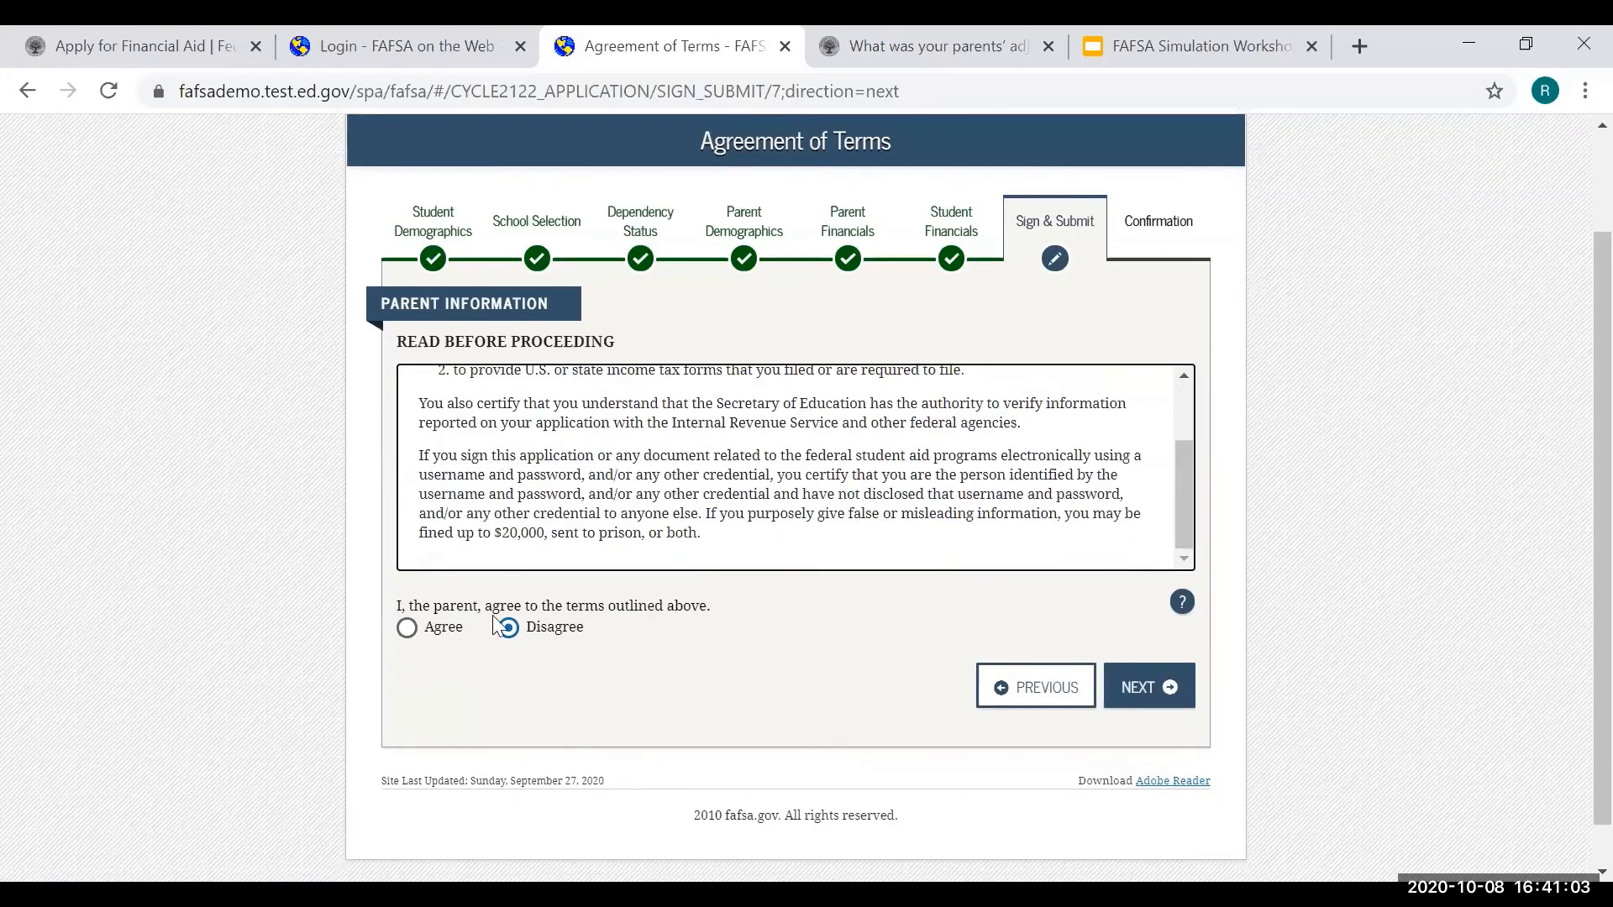
pyautogui.click(407, 628)
pyautogui.click(1152, 702)
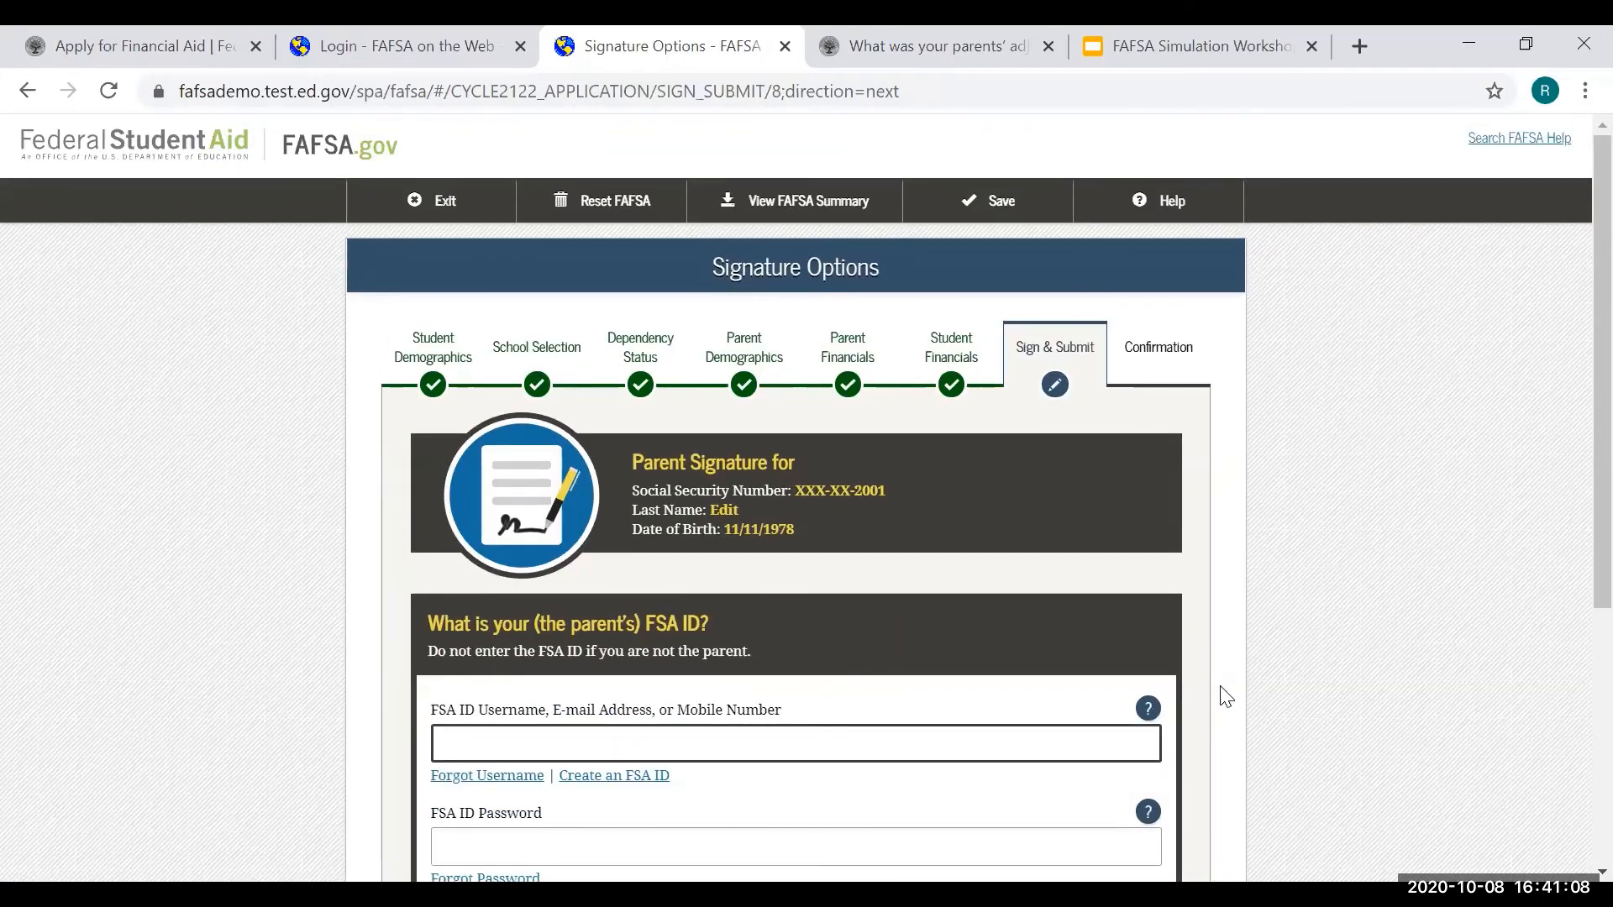
# - Sign the FAFSA as the parent using the parent's FSA ID username and password
pyautogui.scroll(-2, 1056, 594)
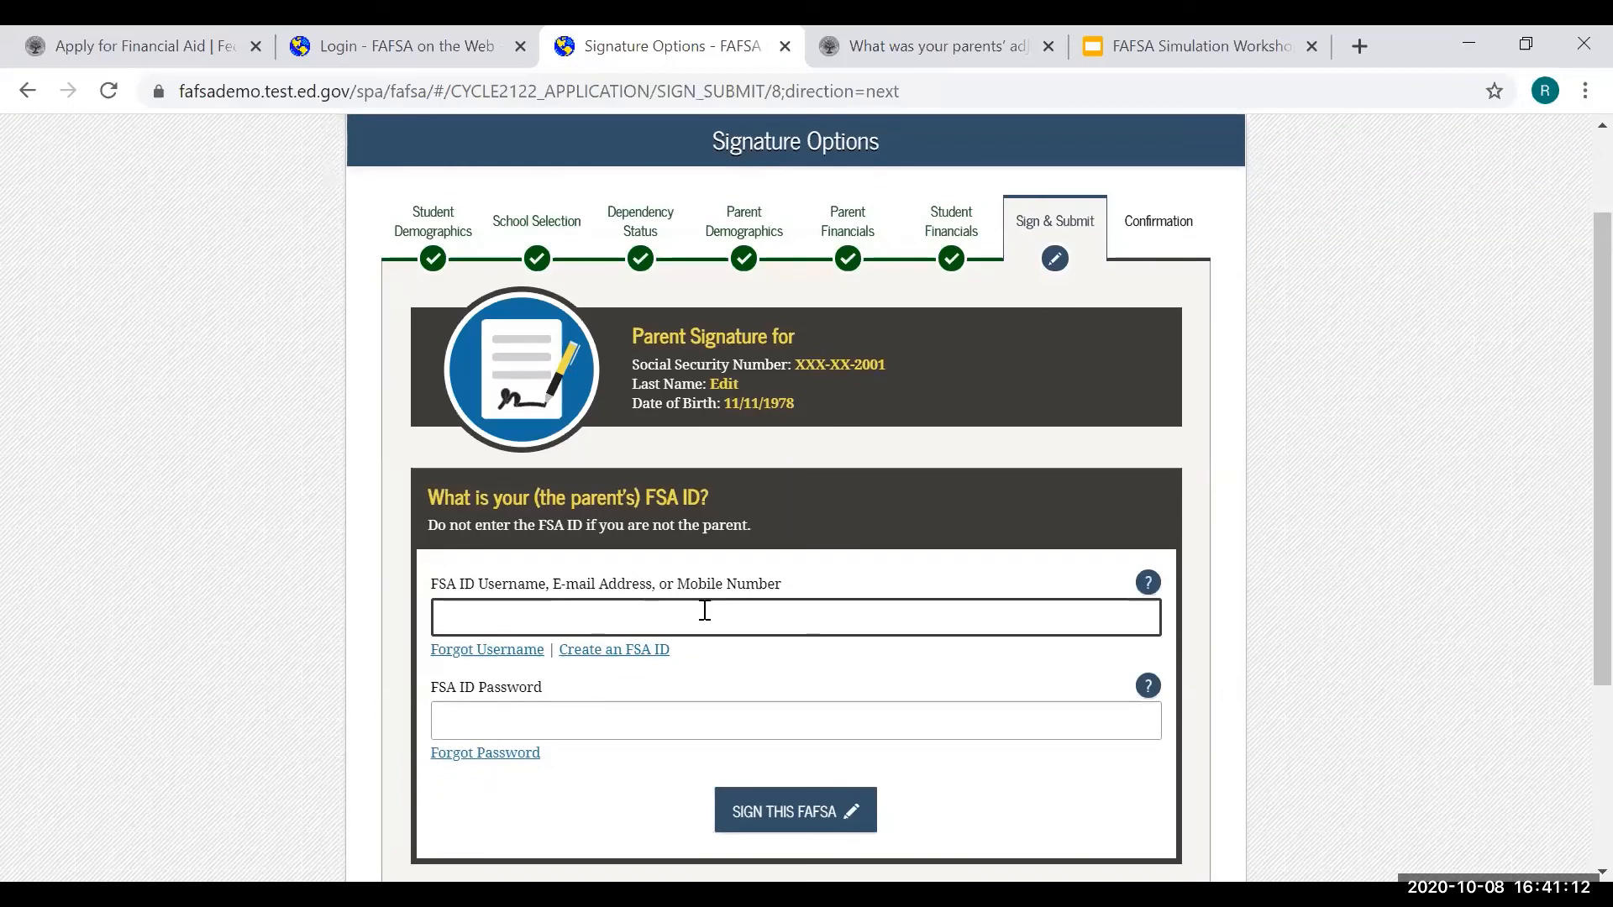
pyautogui.scroll(-2, 705, 611)
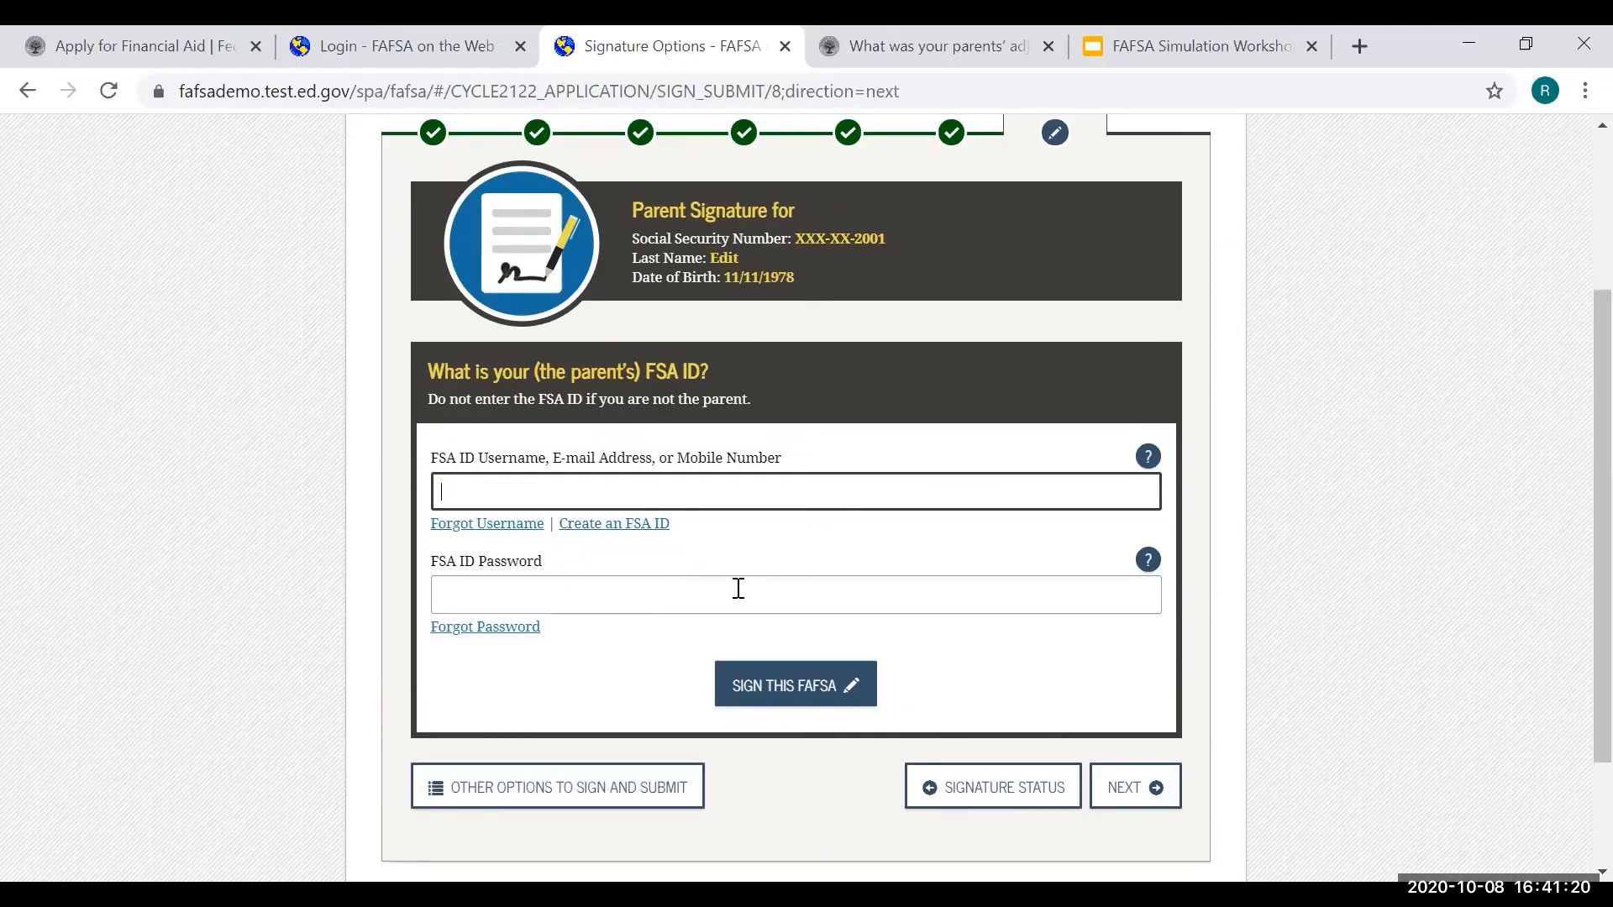
pyautogui.scroll(2, 740, 590)
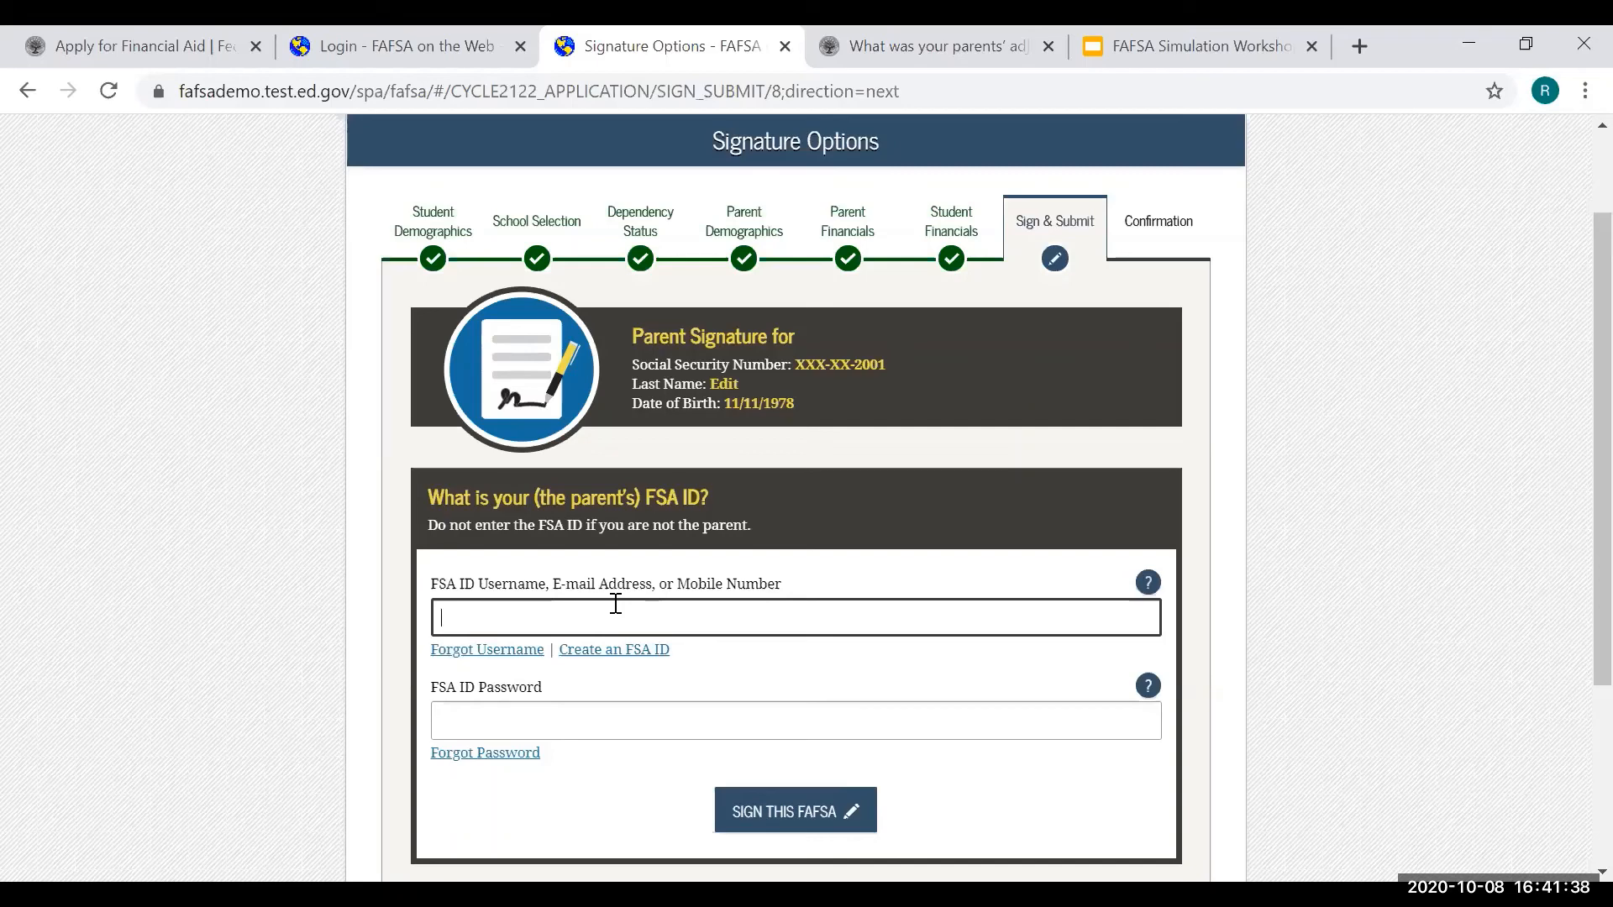
pyautogui.write('hold102')
pyautogui.click(586, 718)
pyautogui.write('•••')
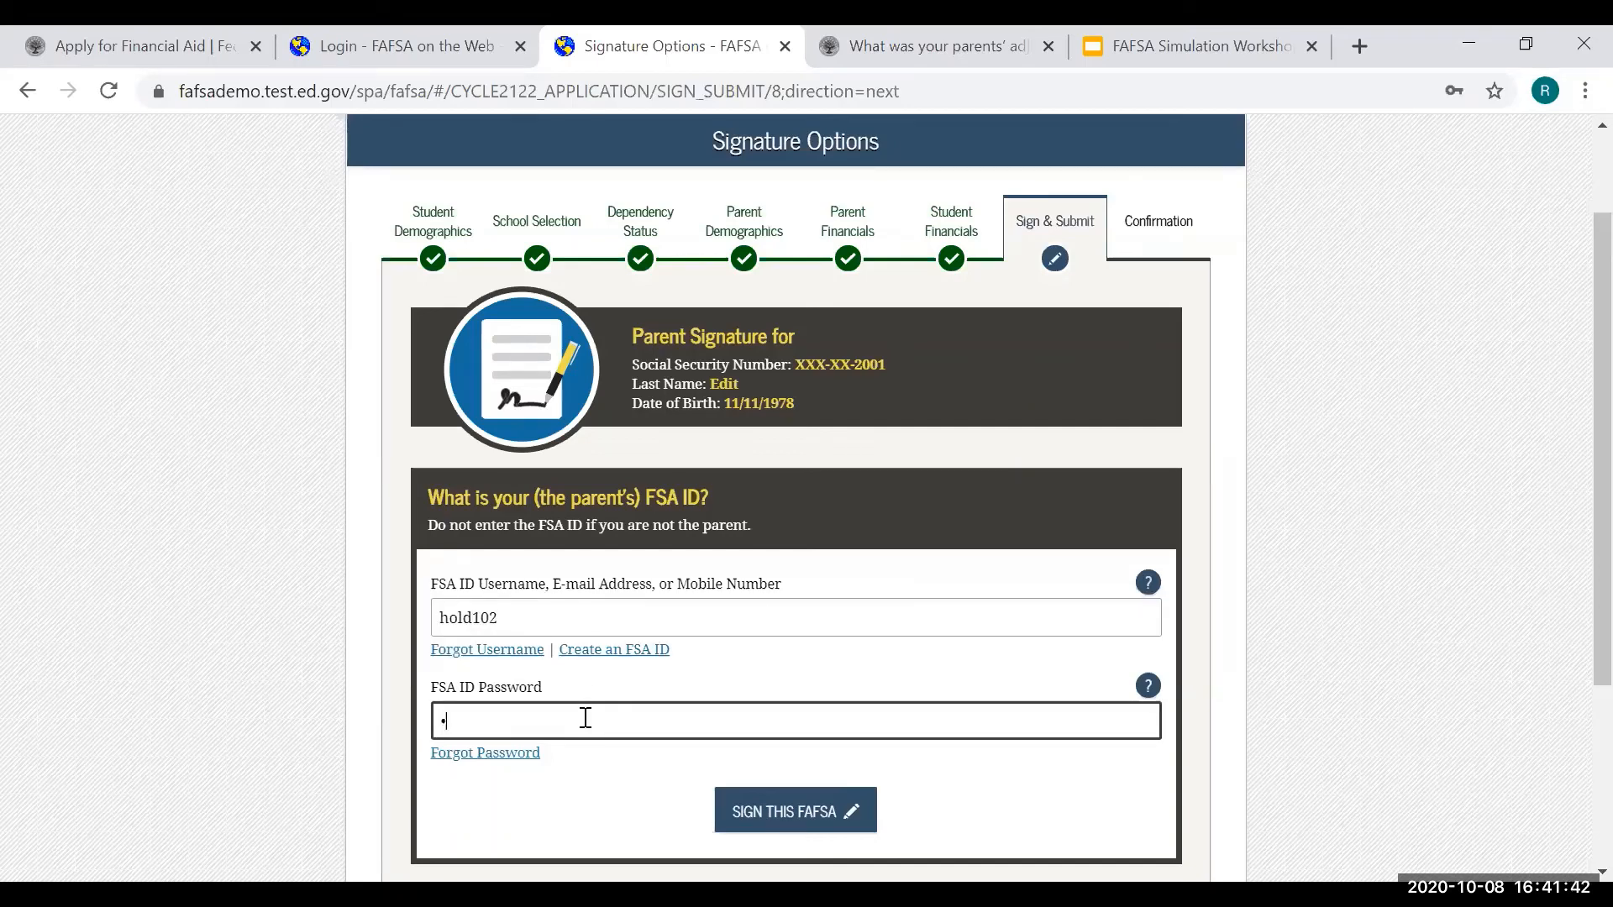
pyautogui.write('••••••')
pyautogui.click(851, 815)
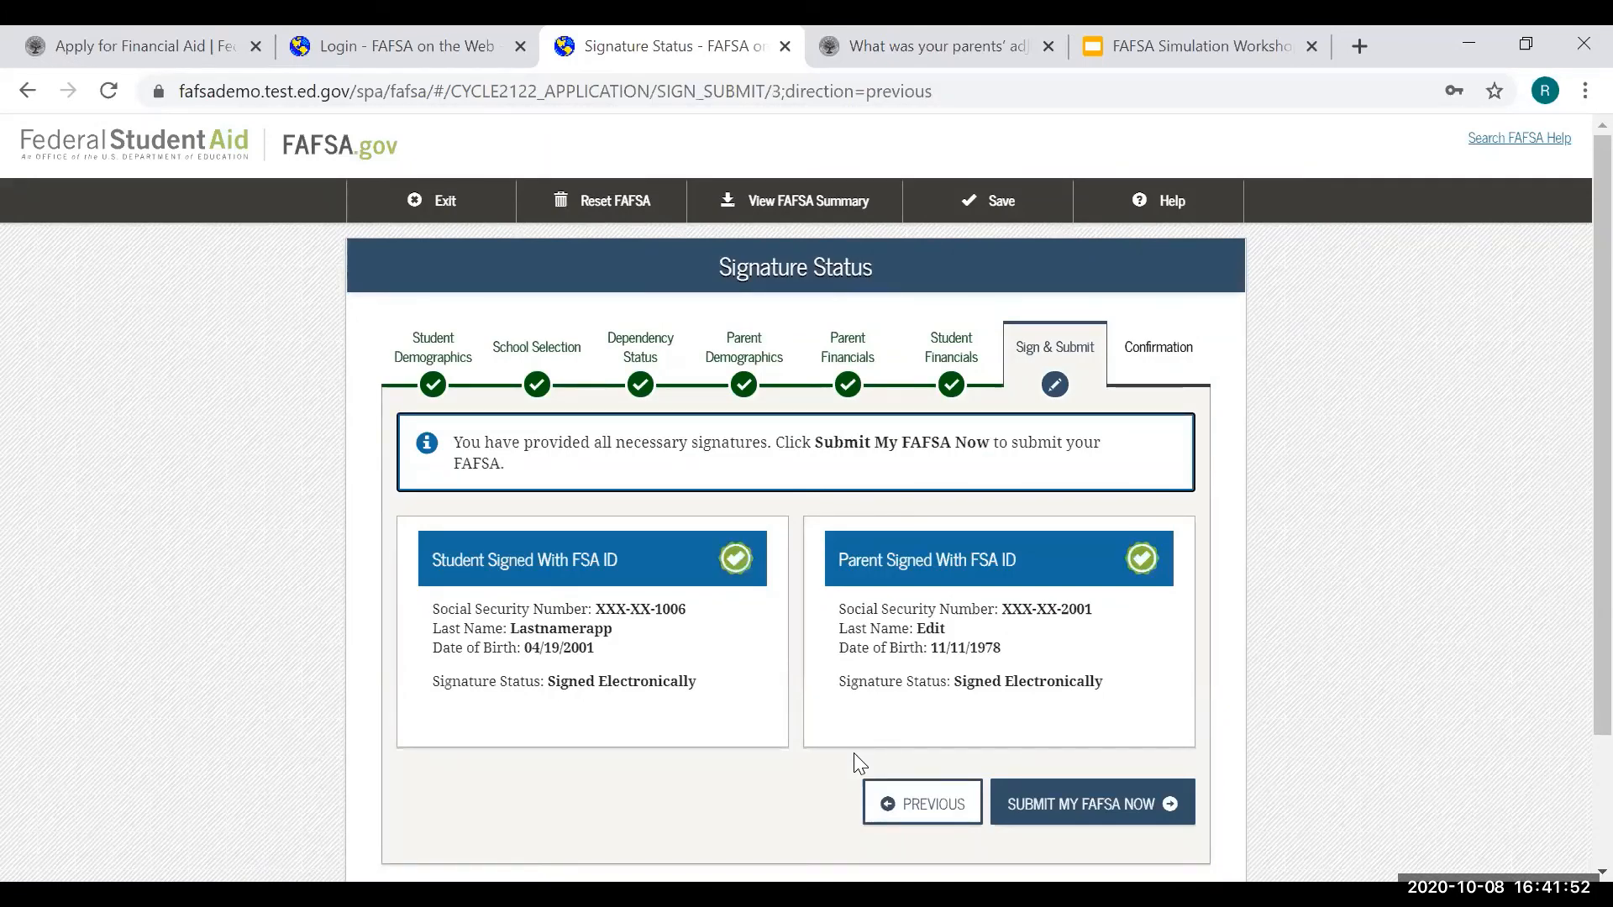
# - Submit the signed FAFSA so the 2021-2022 Confirmation Page appears
pyautogui.scroll(-2, 853, 754)
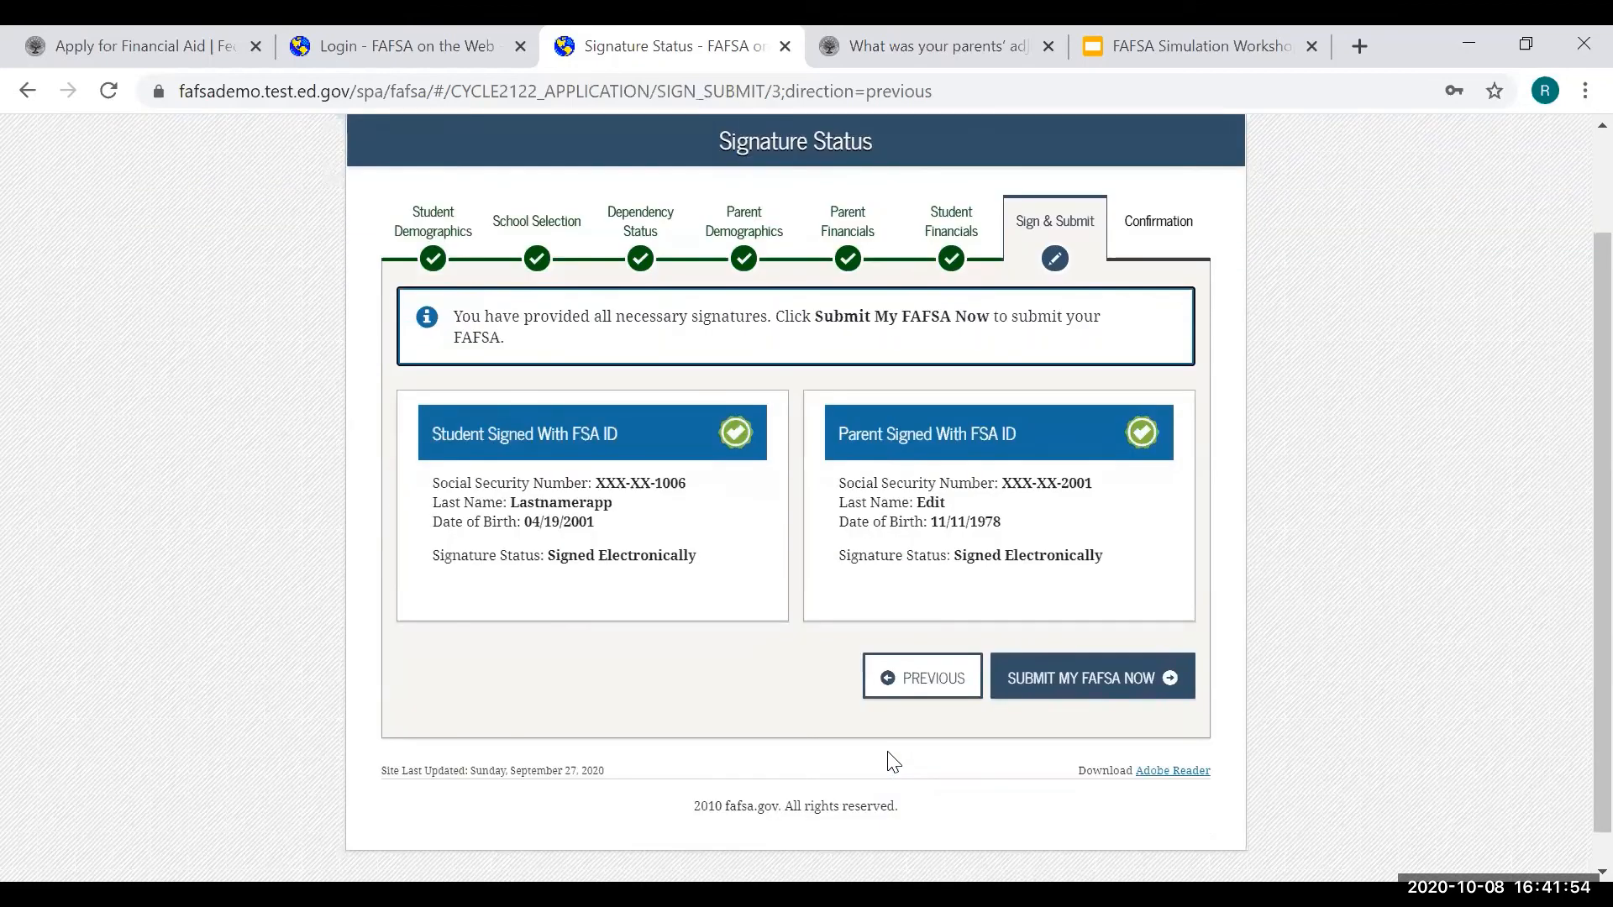
pyautogui.click(1063, 679)
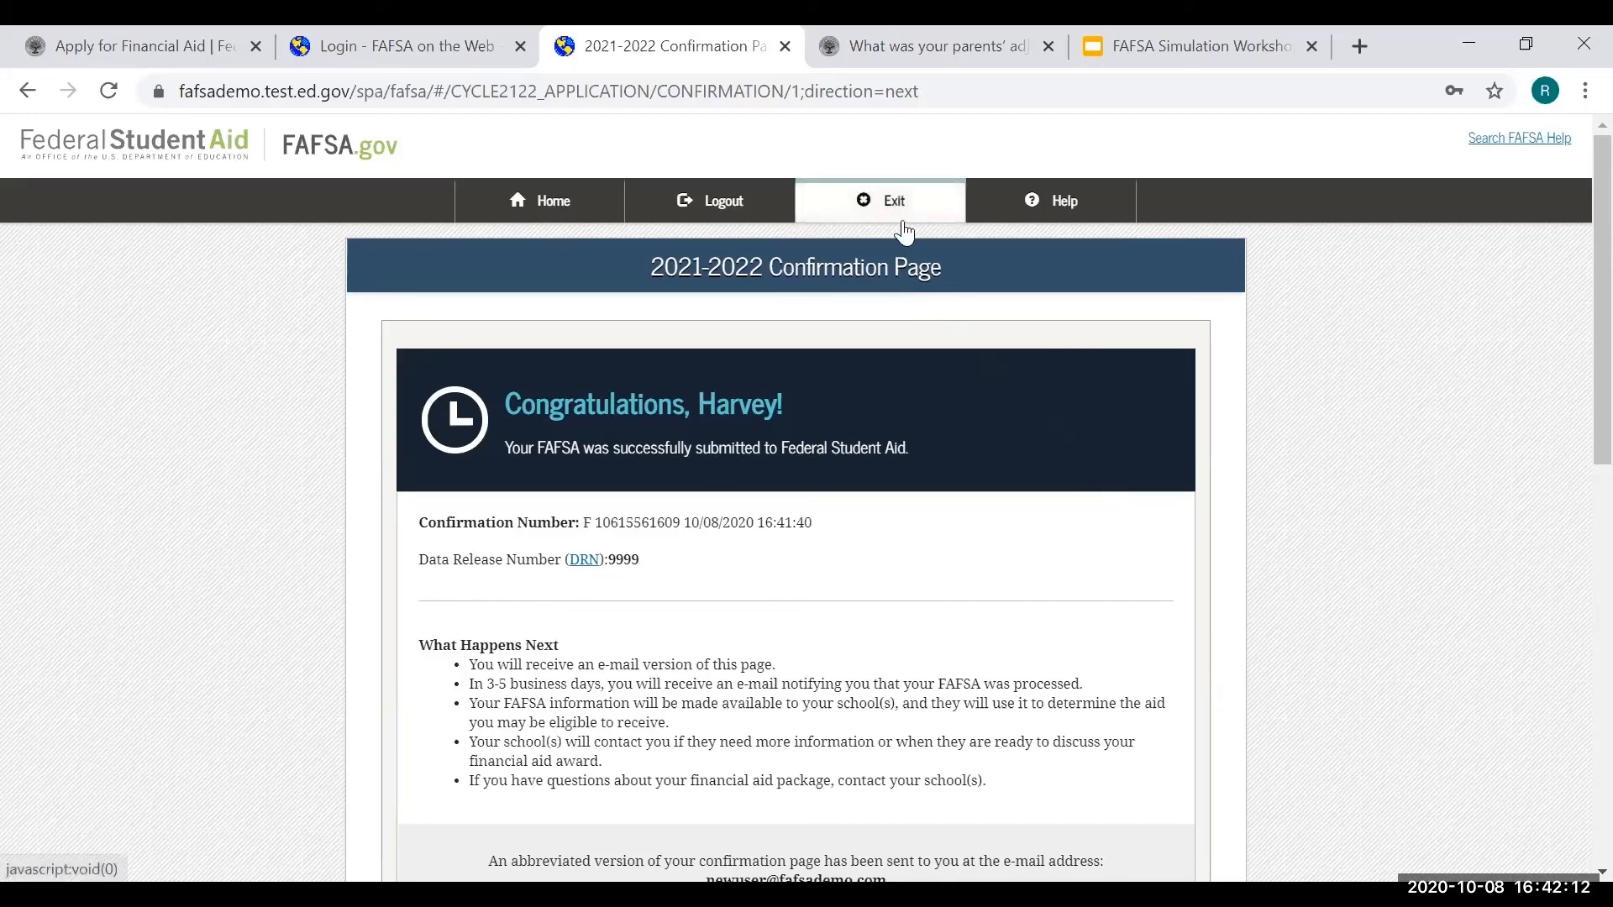
# - Present the FAFSA Simulation Workshop deck from the After FAFSA slide, advancing to What's Next? (slide 10)
pyautogui.click(1133, 35)
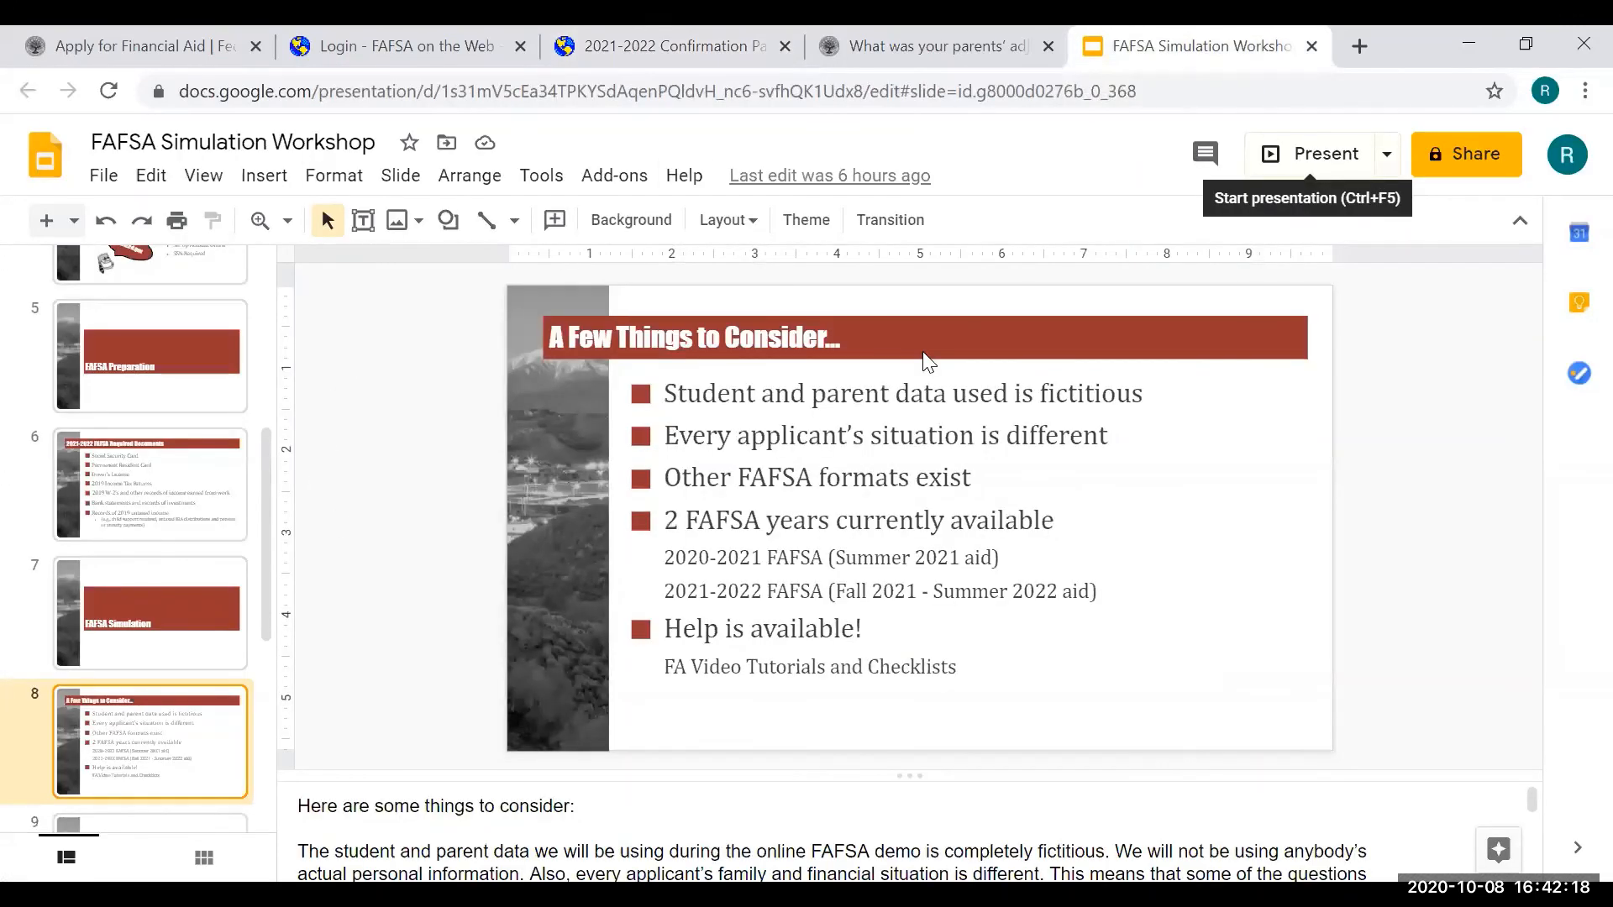
pyautogui.press('Down')
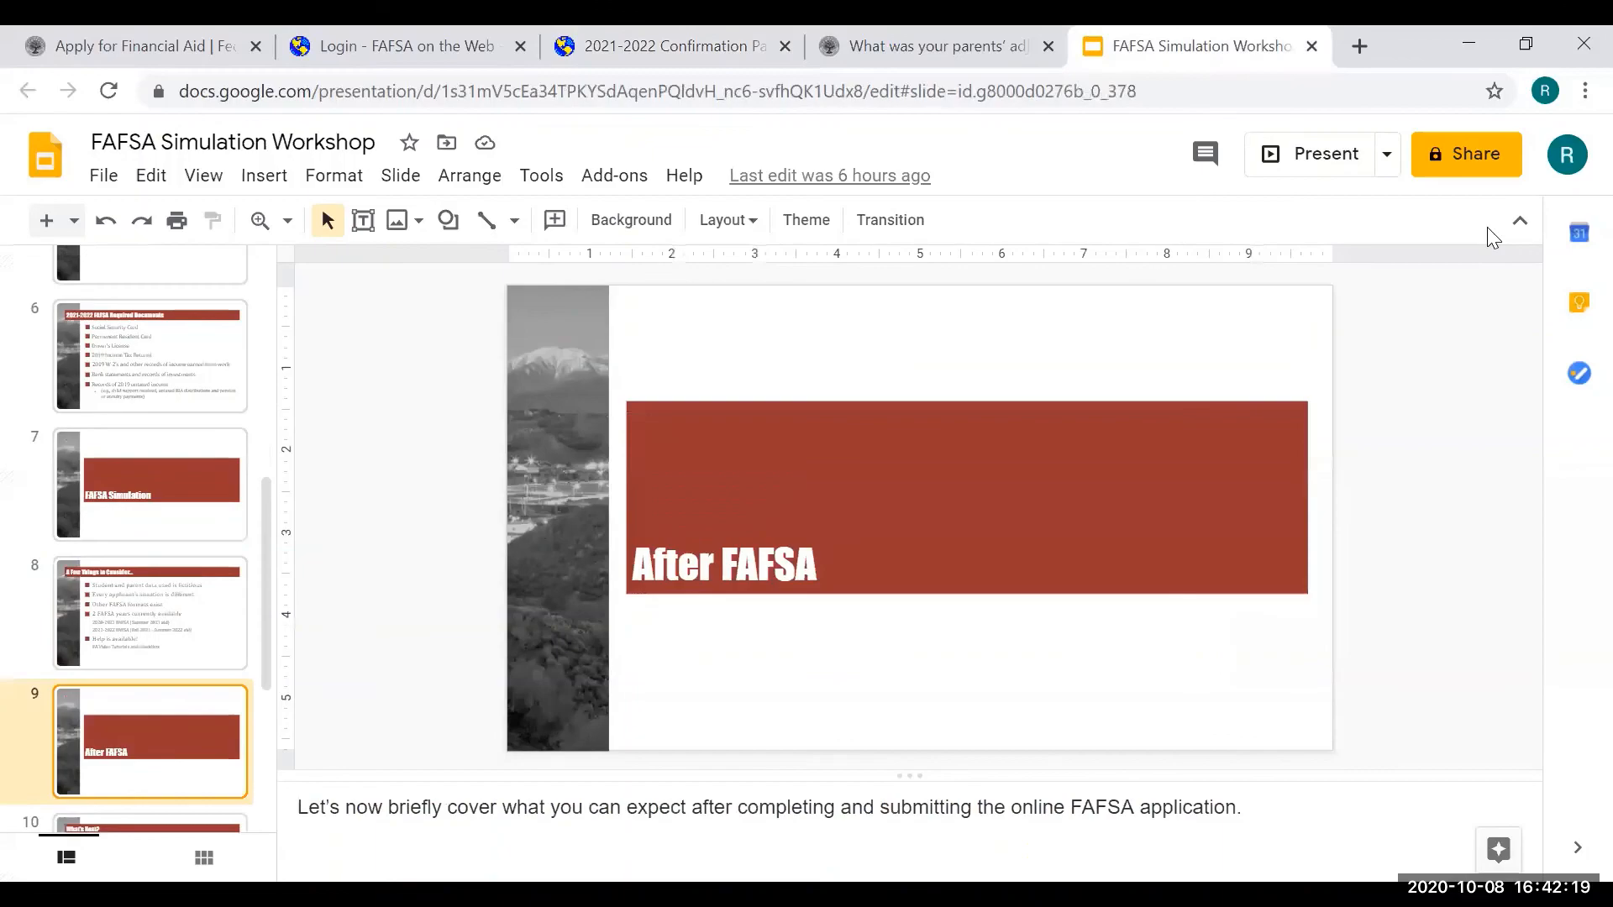
pyautogui.click(1346, 172)
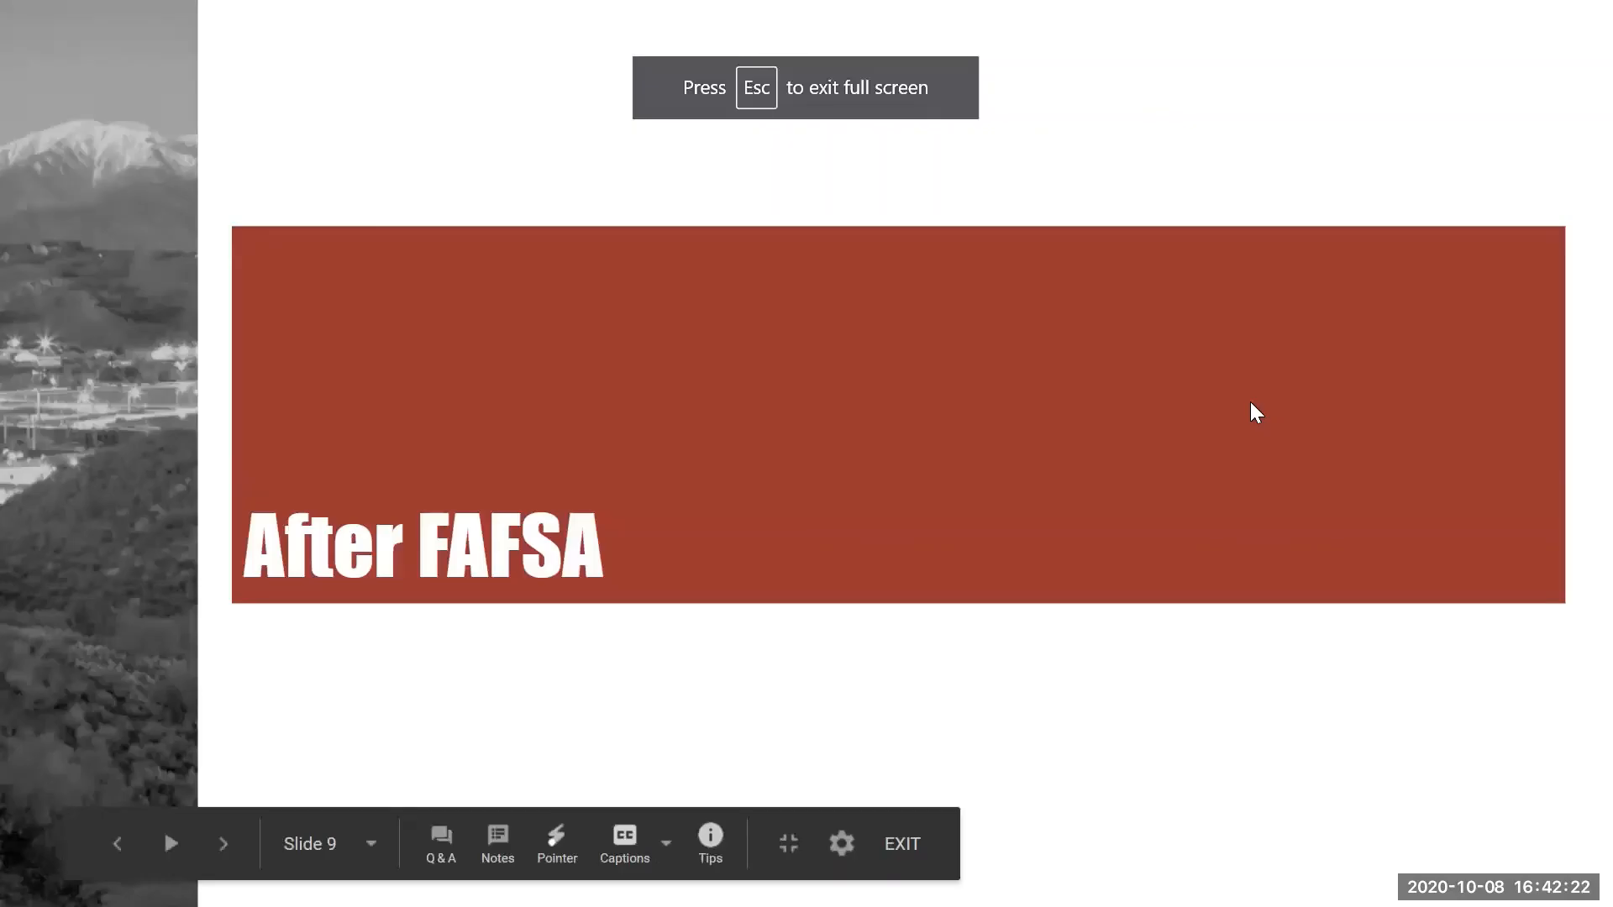
pyautogui.click(1250, 402)
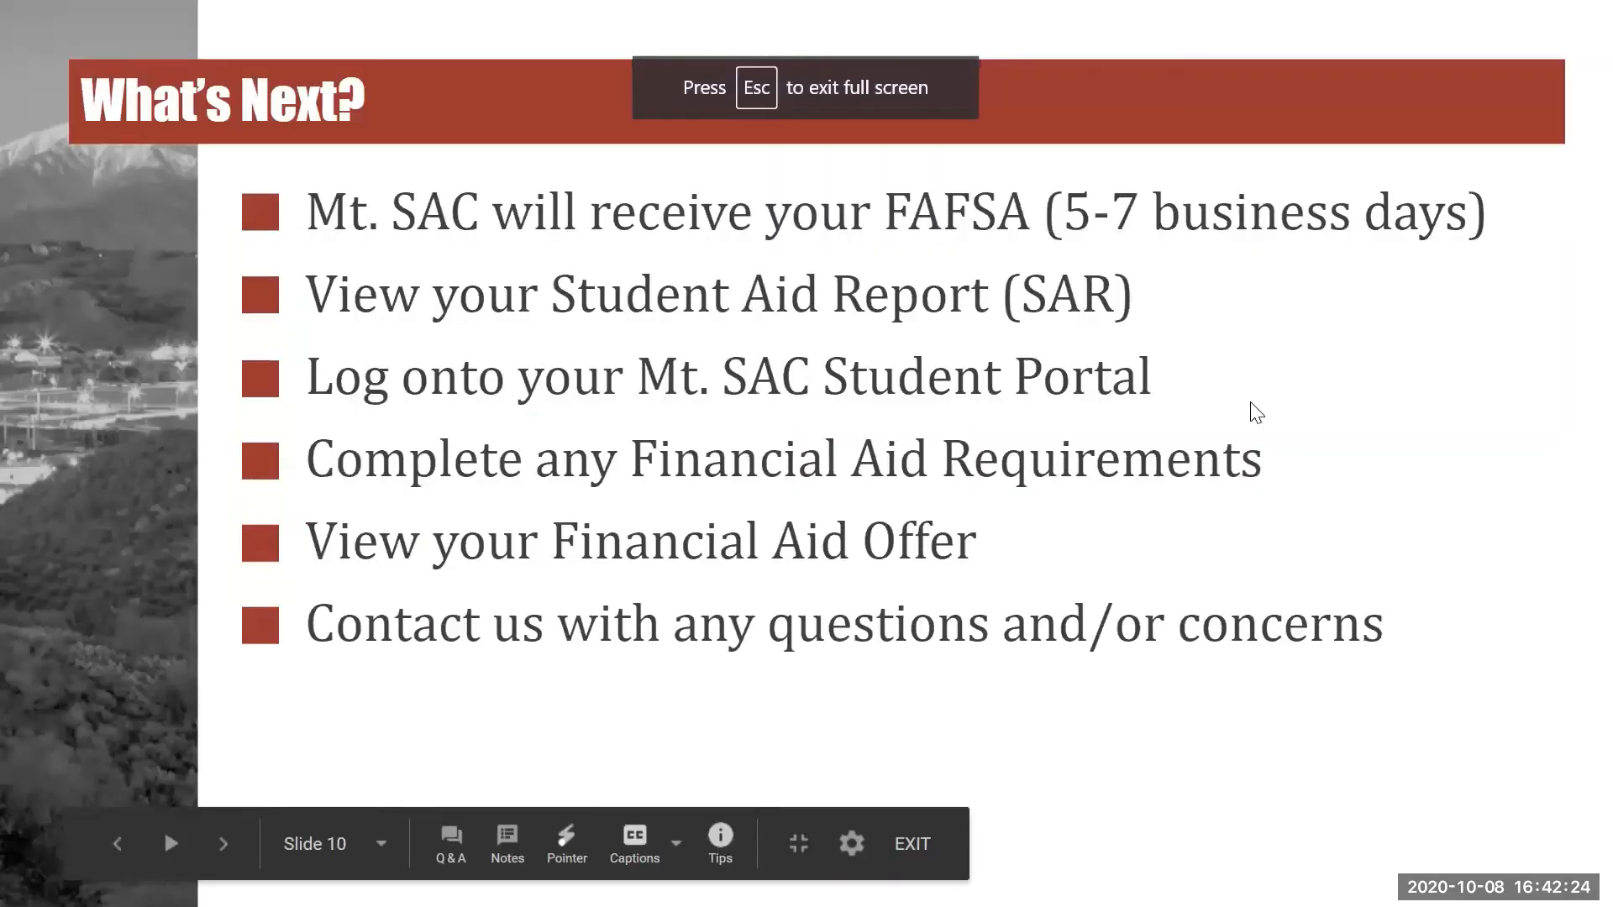